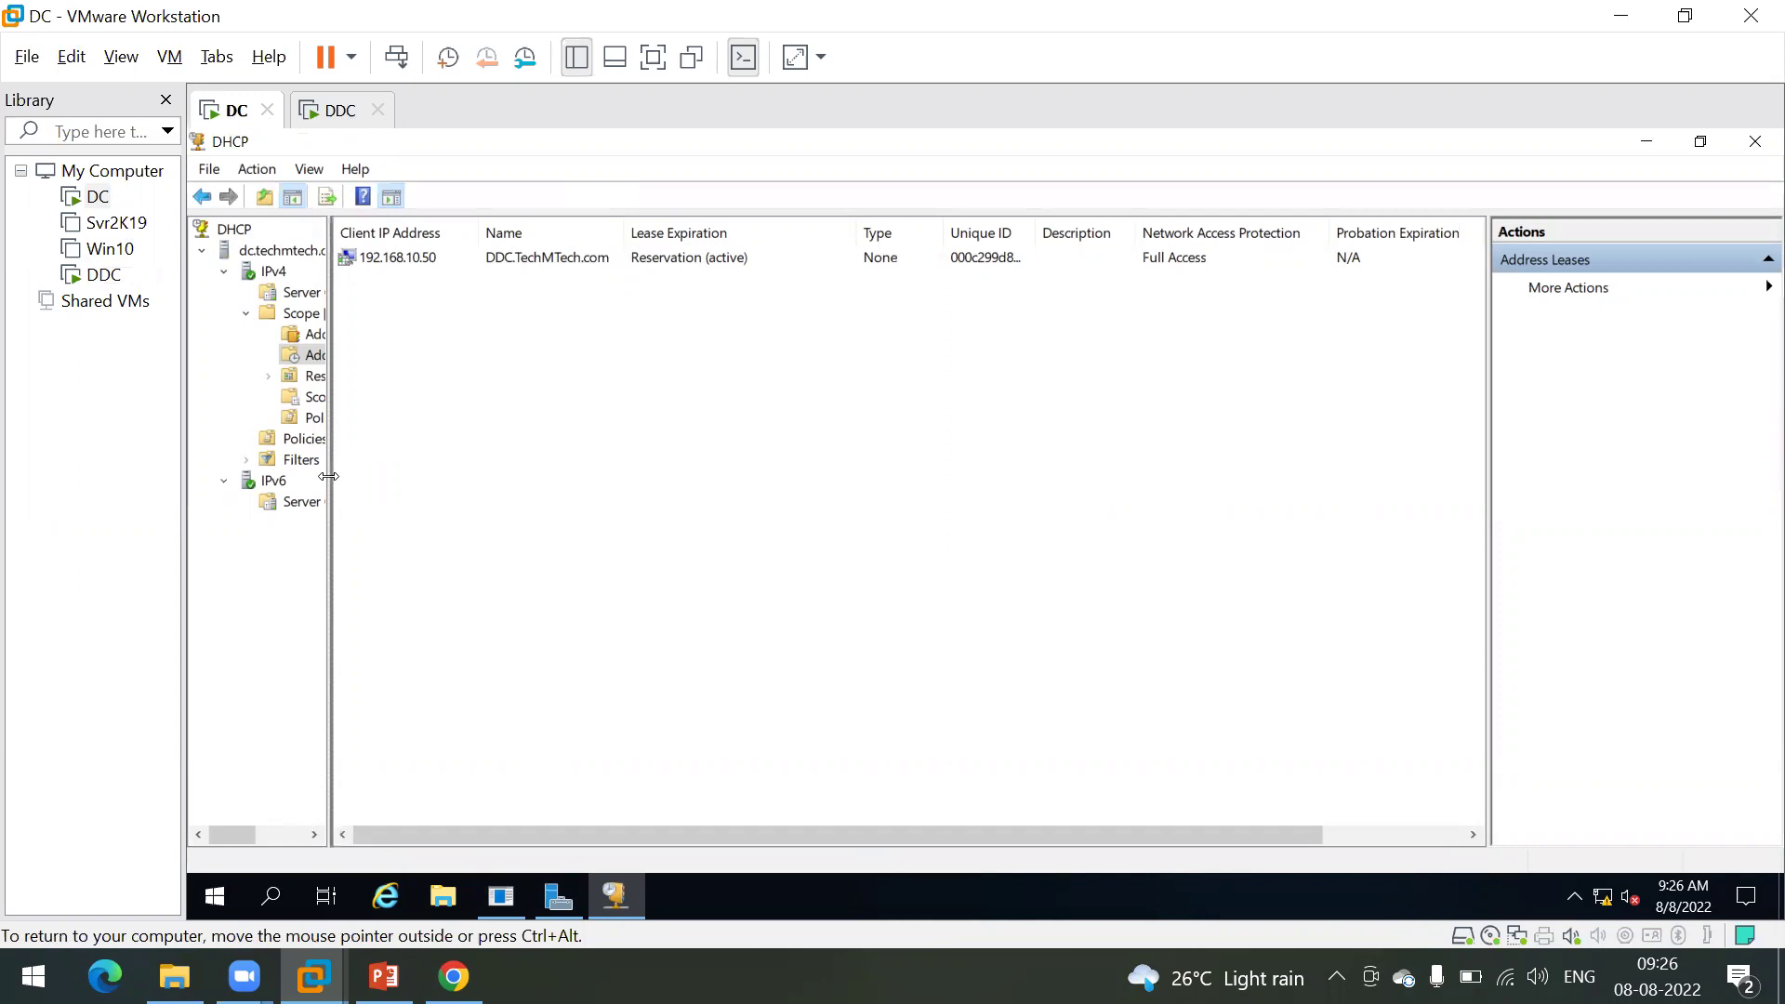
Step: Switch to the DDC virtual machine and examine the product and version information of VMware Workstation
left_click(322, 110)
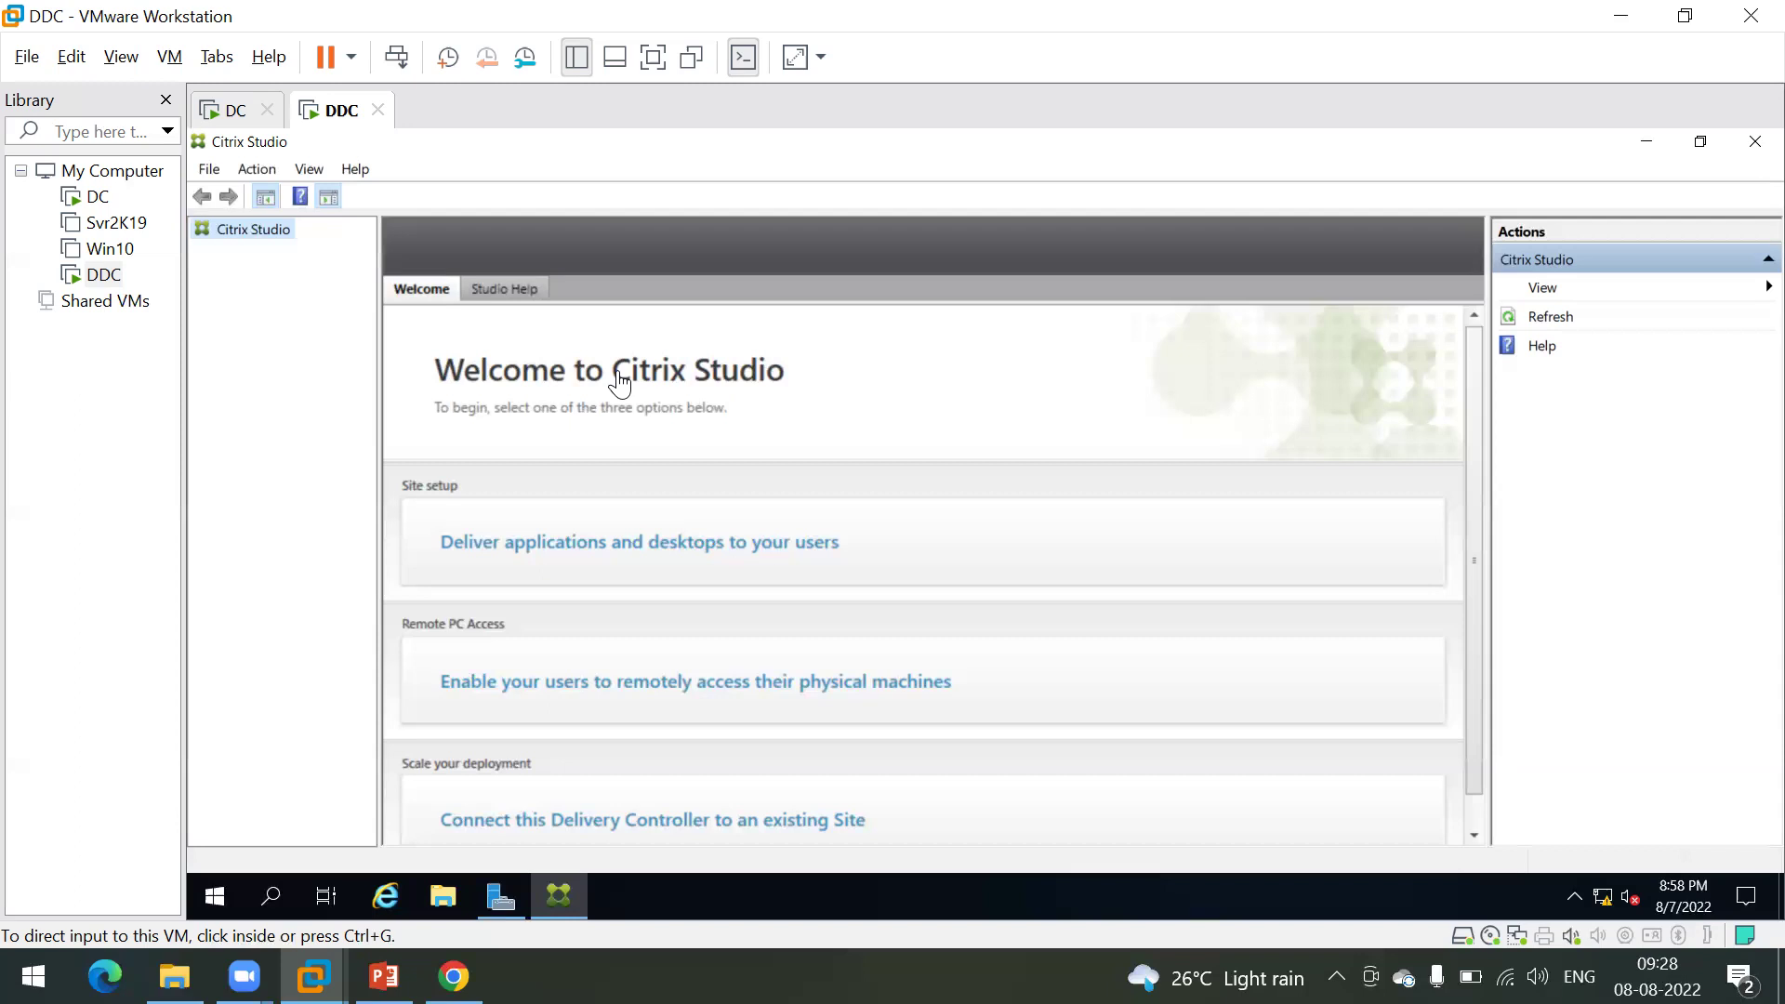
left_click(269, 56)
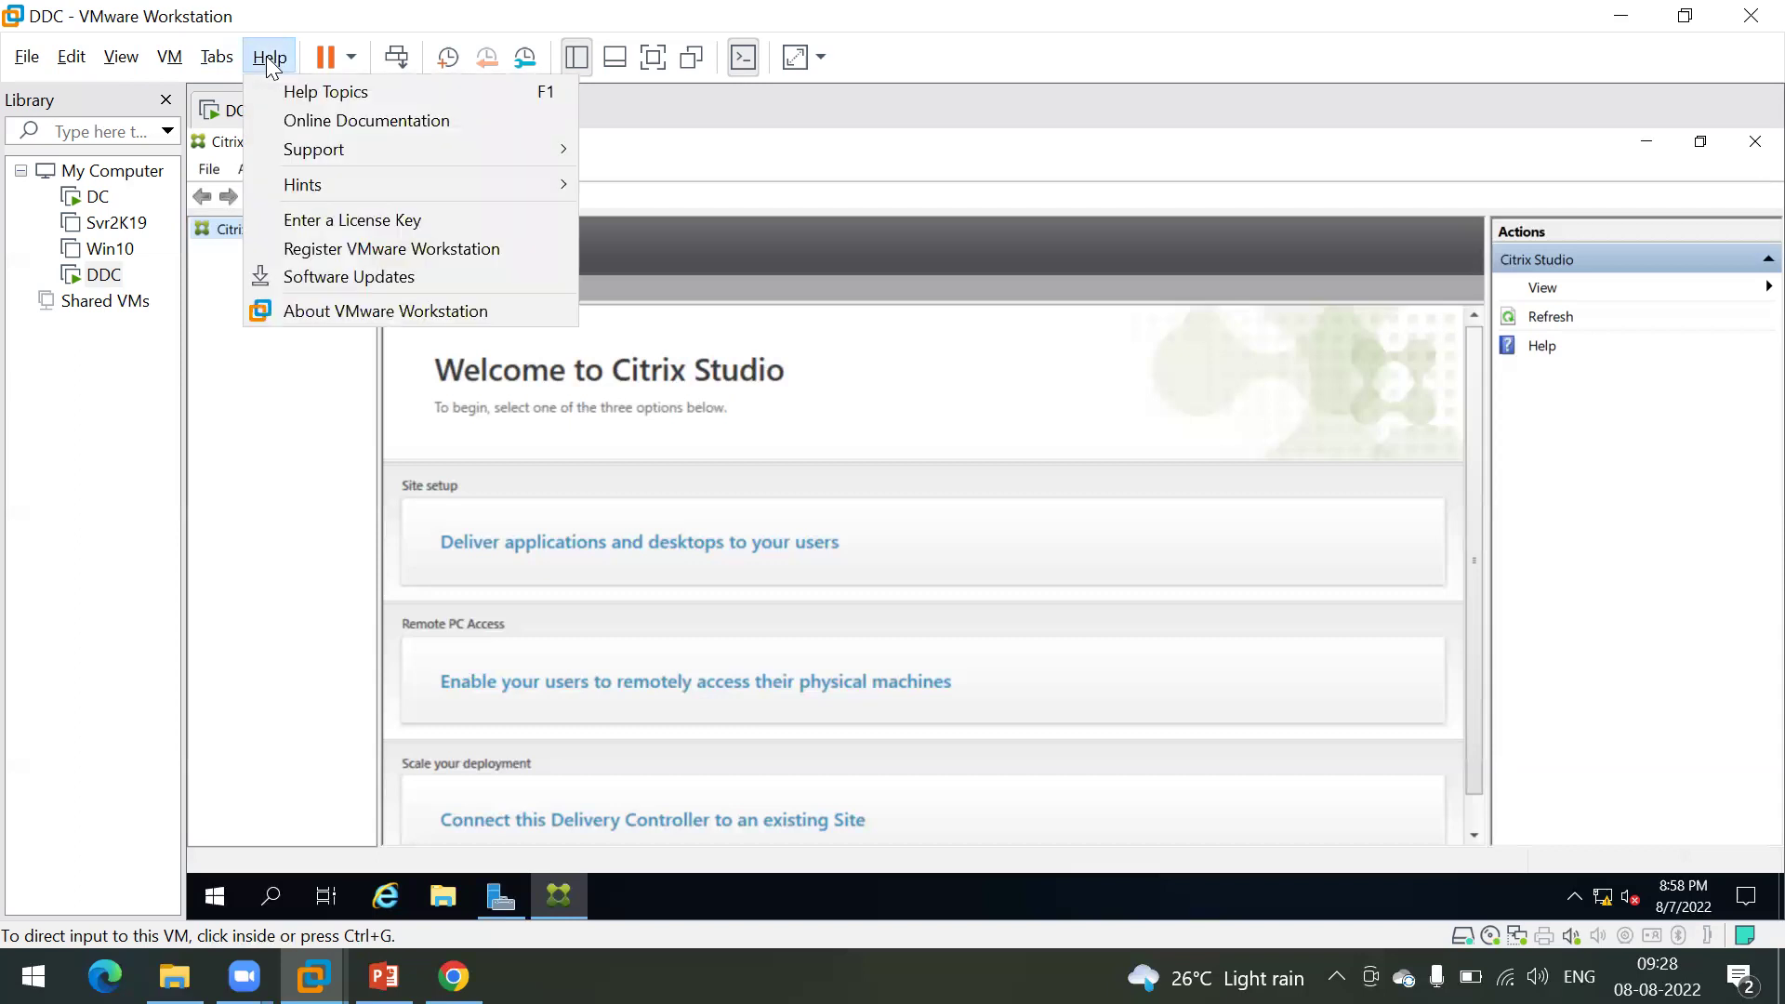
left_click(345, 307)
double_click(721, 221)
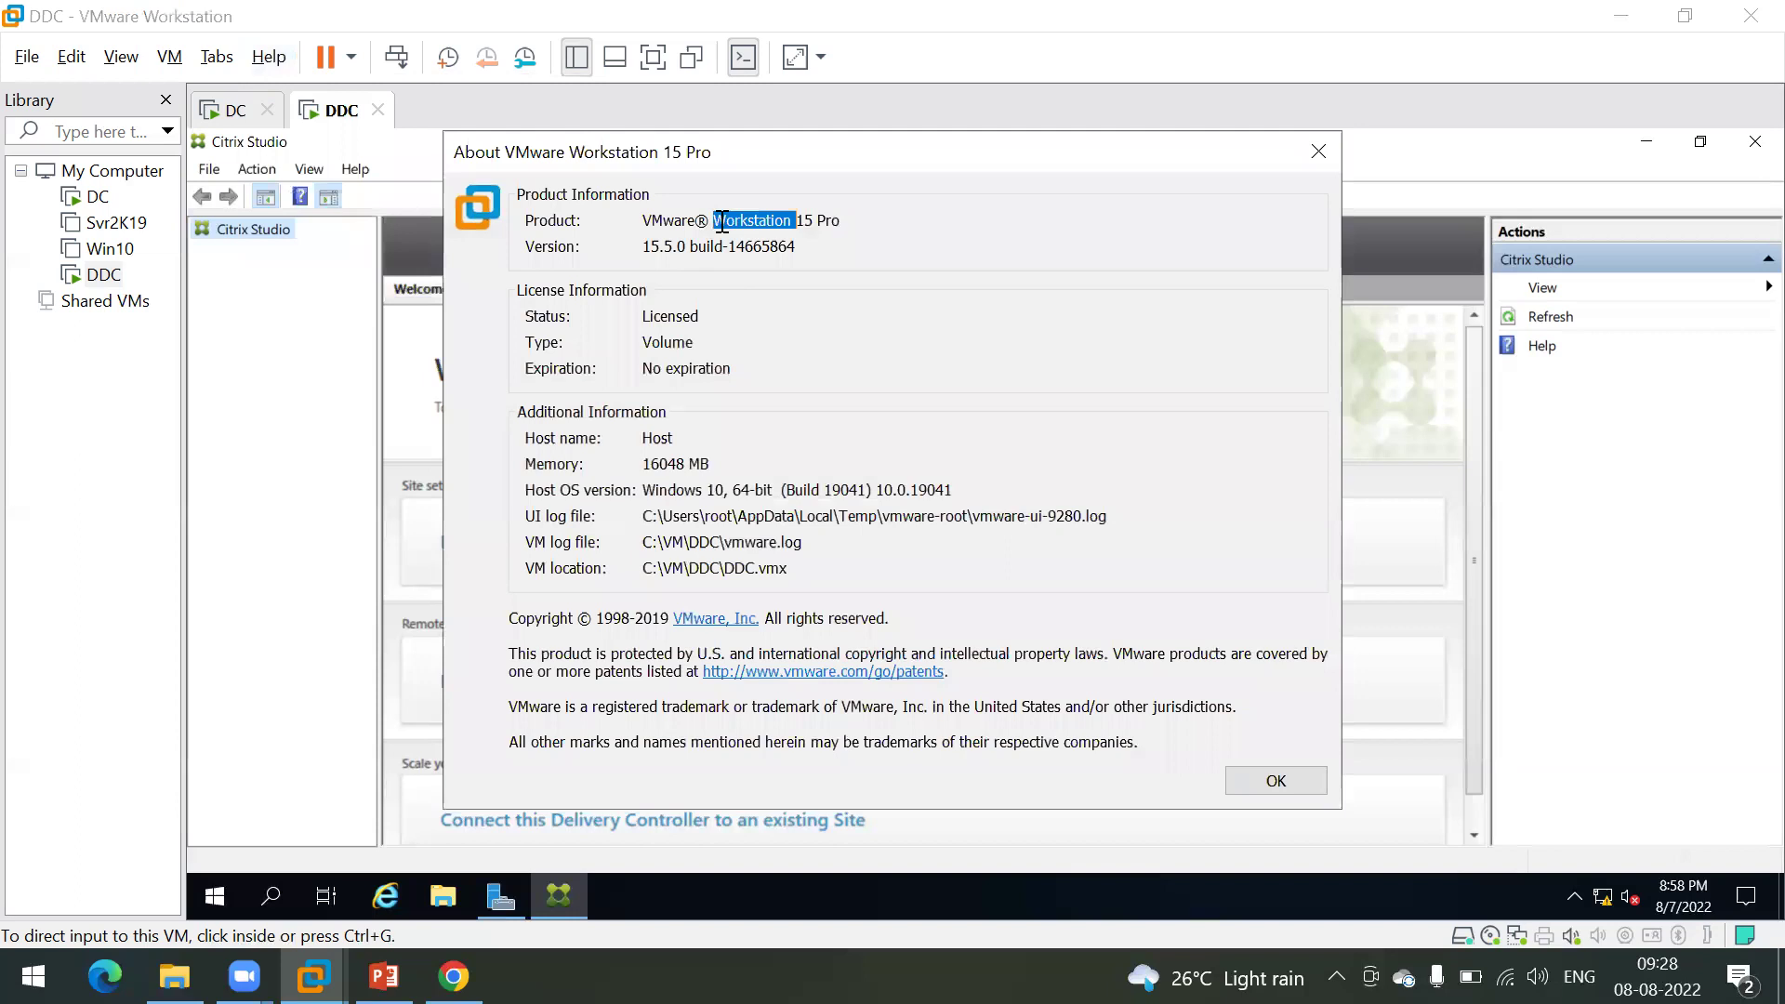
double_click(805, 221)
double_click(762, 225)
double_click(678, 219)
left_click(737, 219)
double_click(737, 220)
double_click(807, 221)
double_click(684, 245)
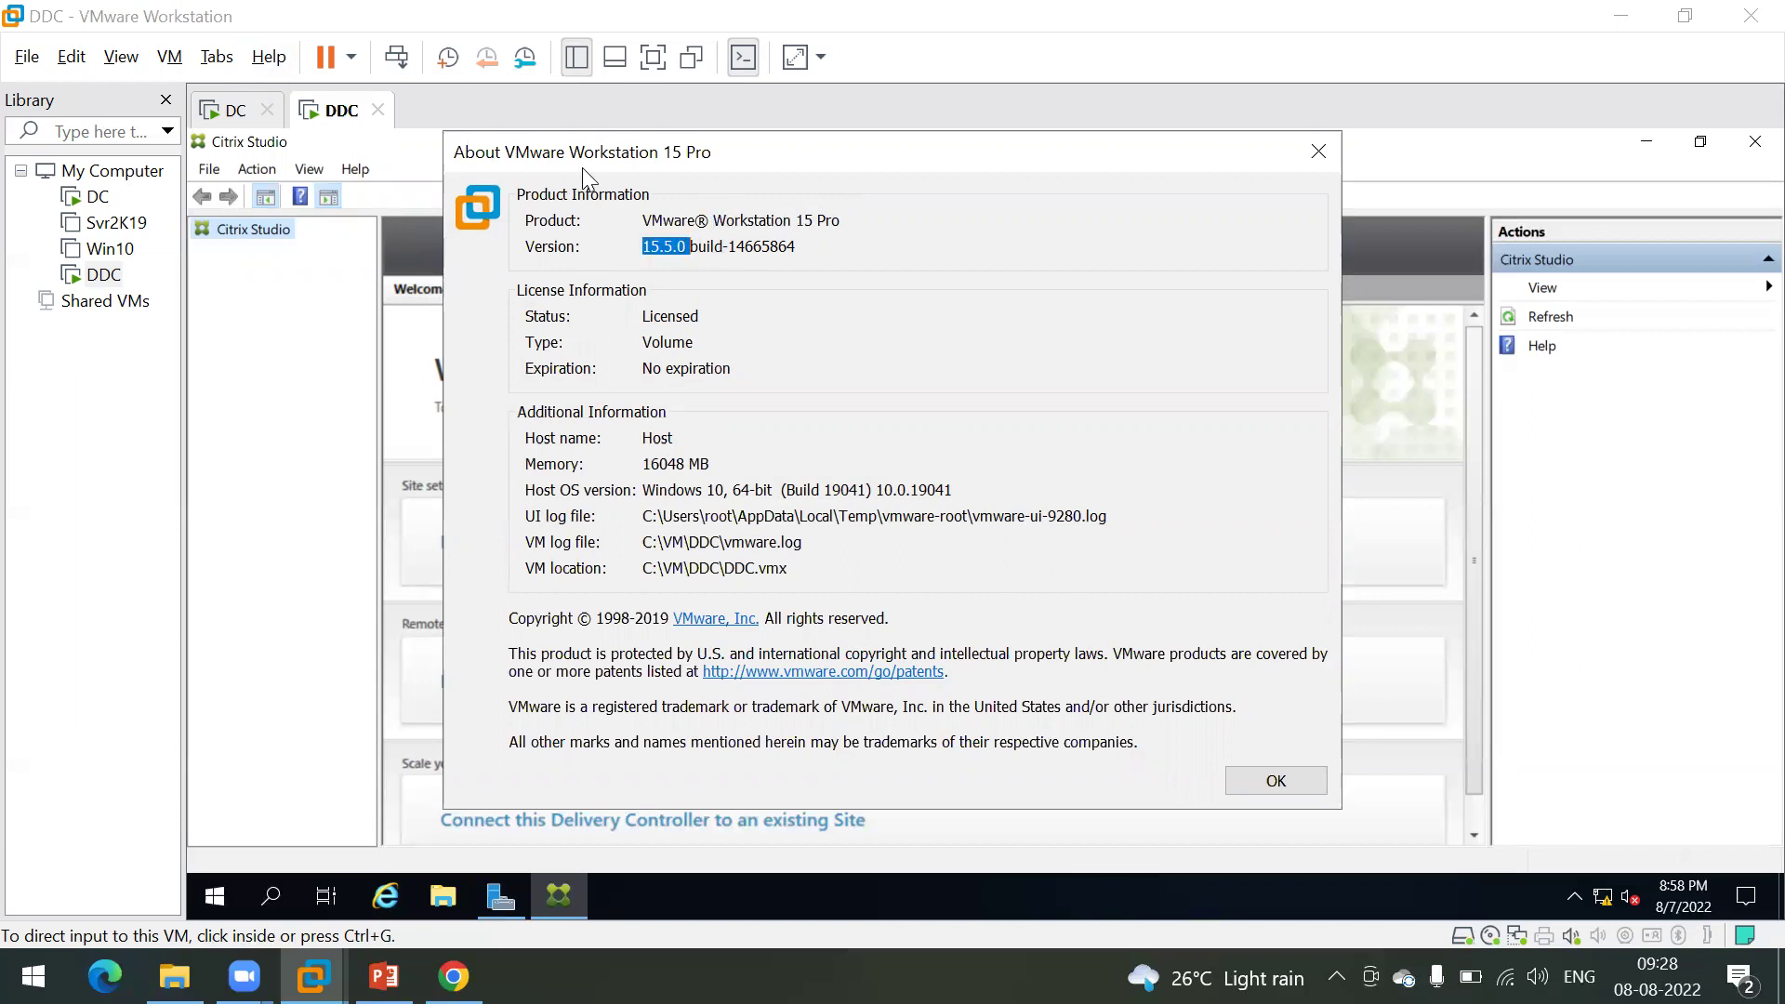
double_click(699, 221)
double_click(754, 220)
double_click(678, 219)
double_click(737, 219)
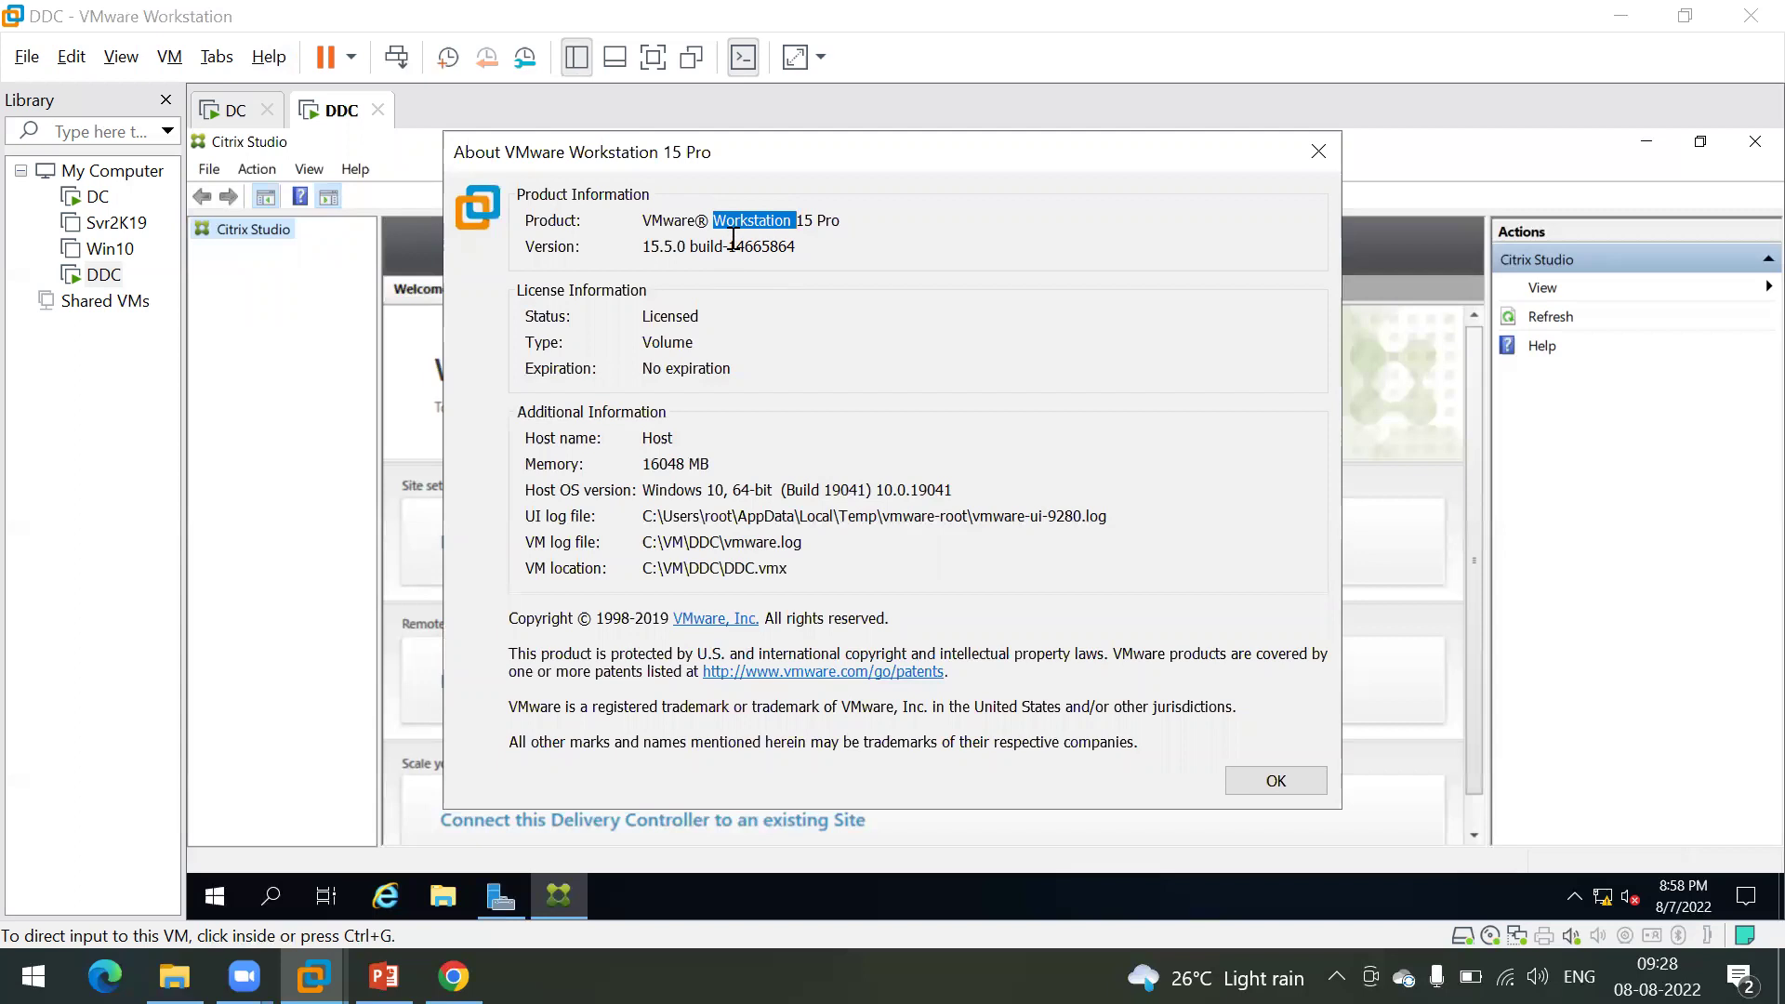
double_click(731, 245)
left_click(756, 241)
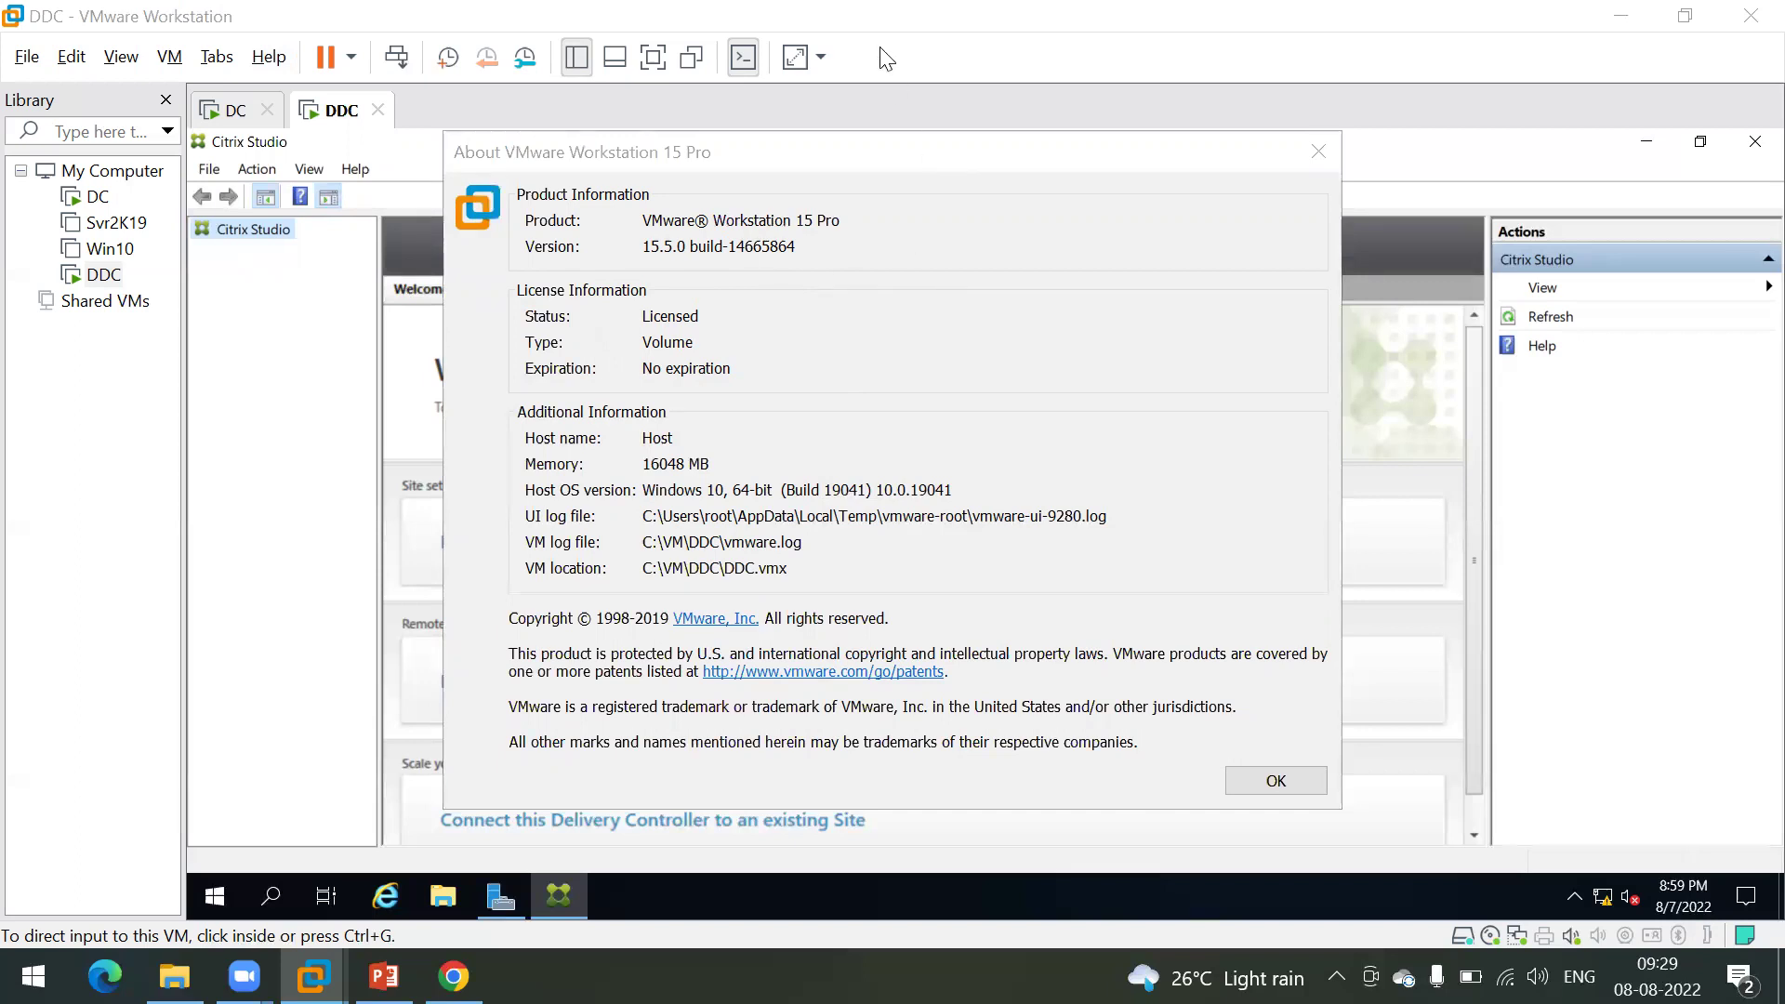
left_click(1316, 155)
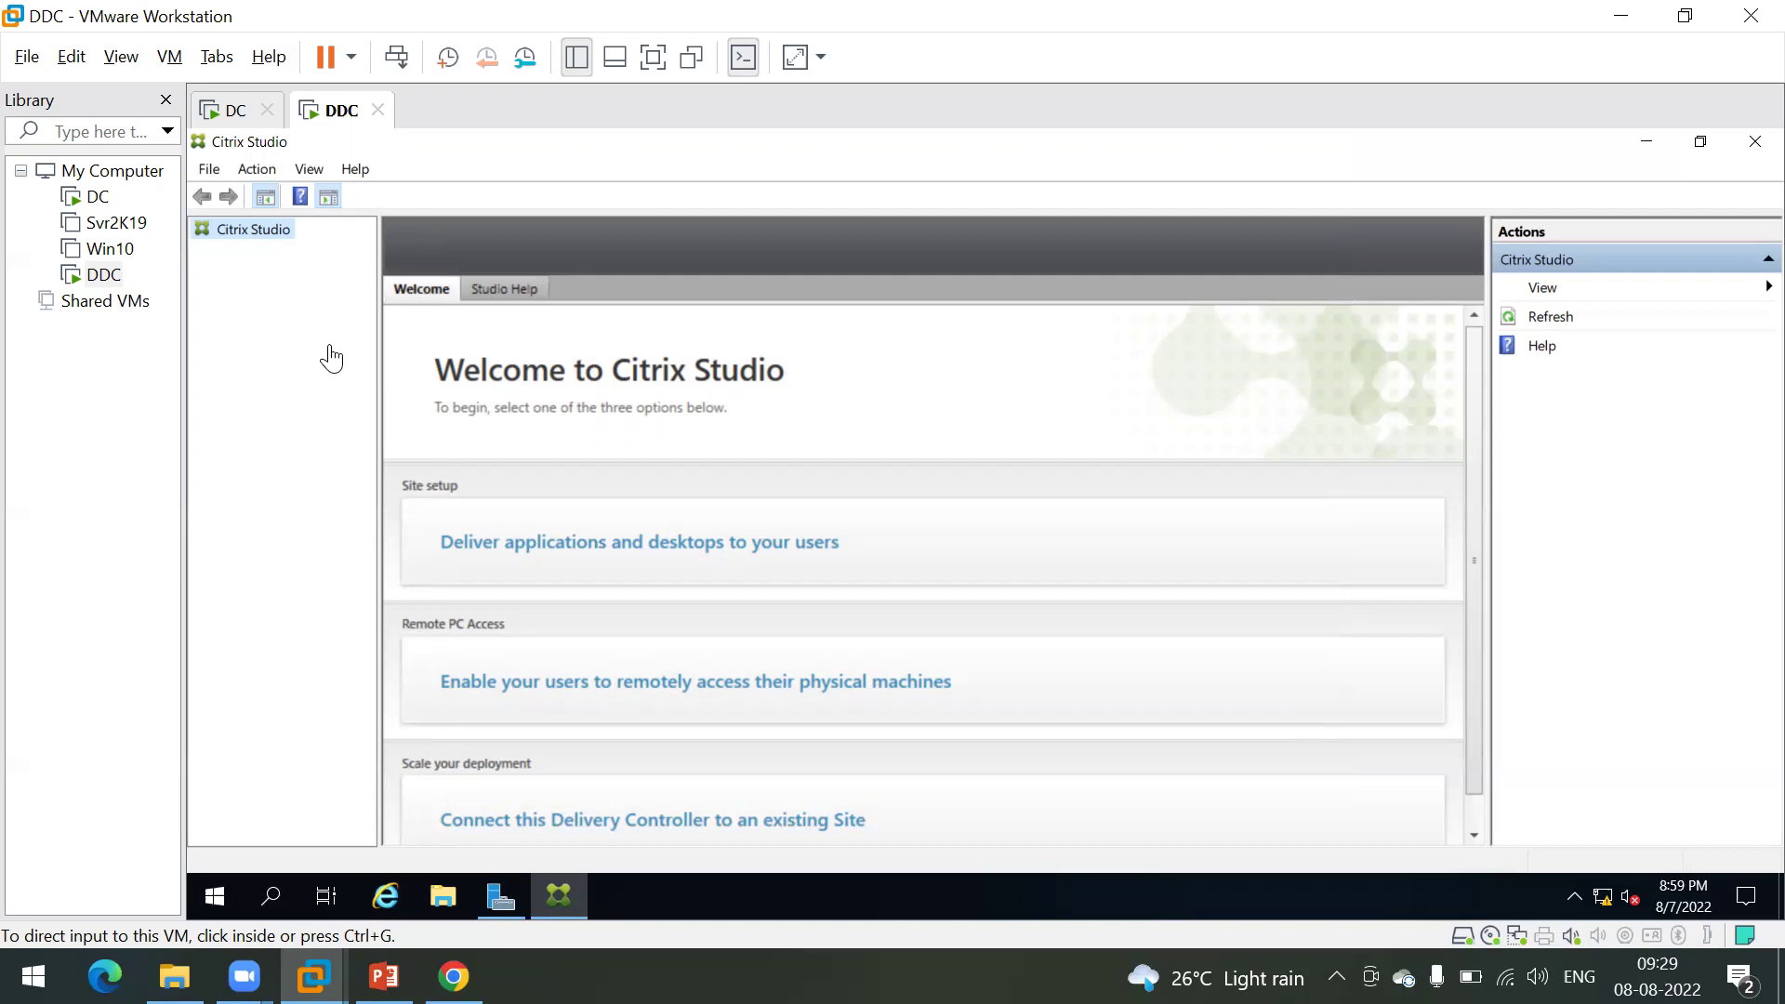
Step: Start a new virtual machine with the typical configuration, choosing to install the operating system later
left_click(239, 365)
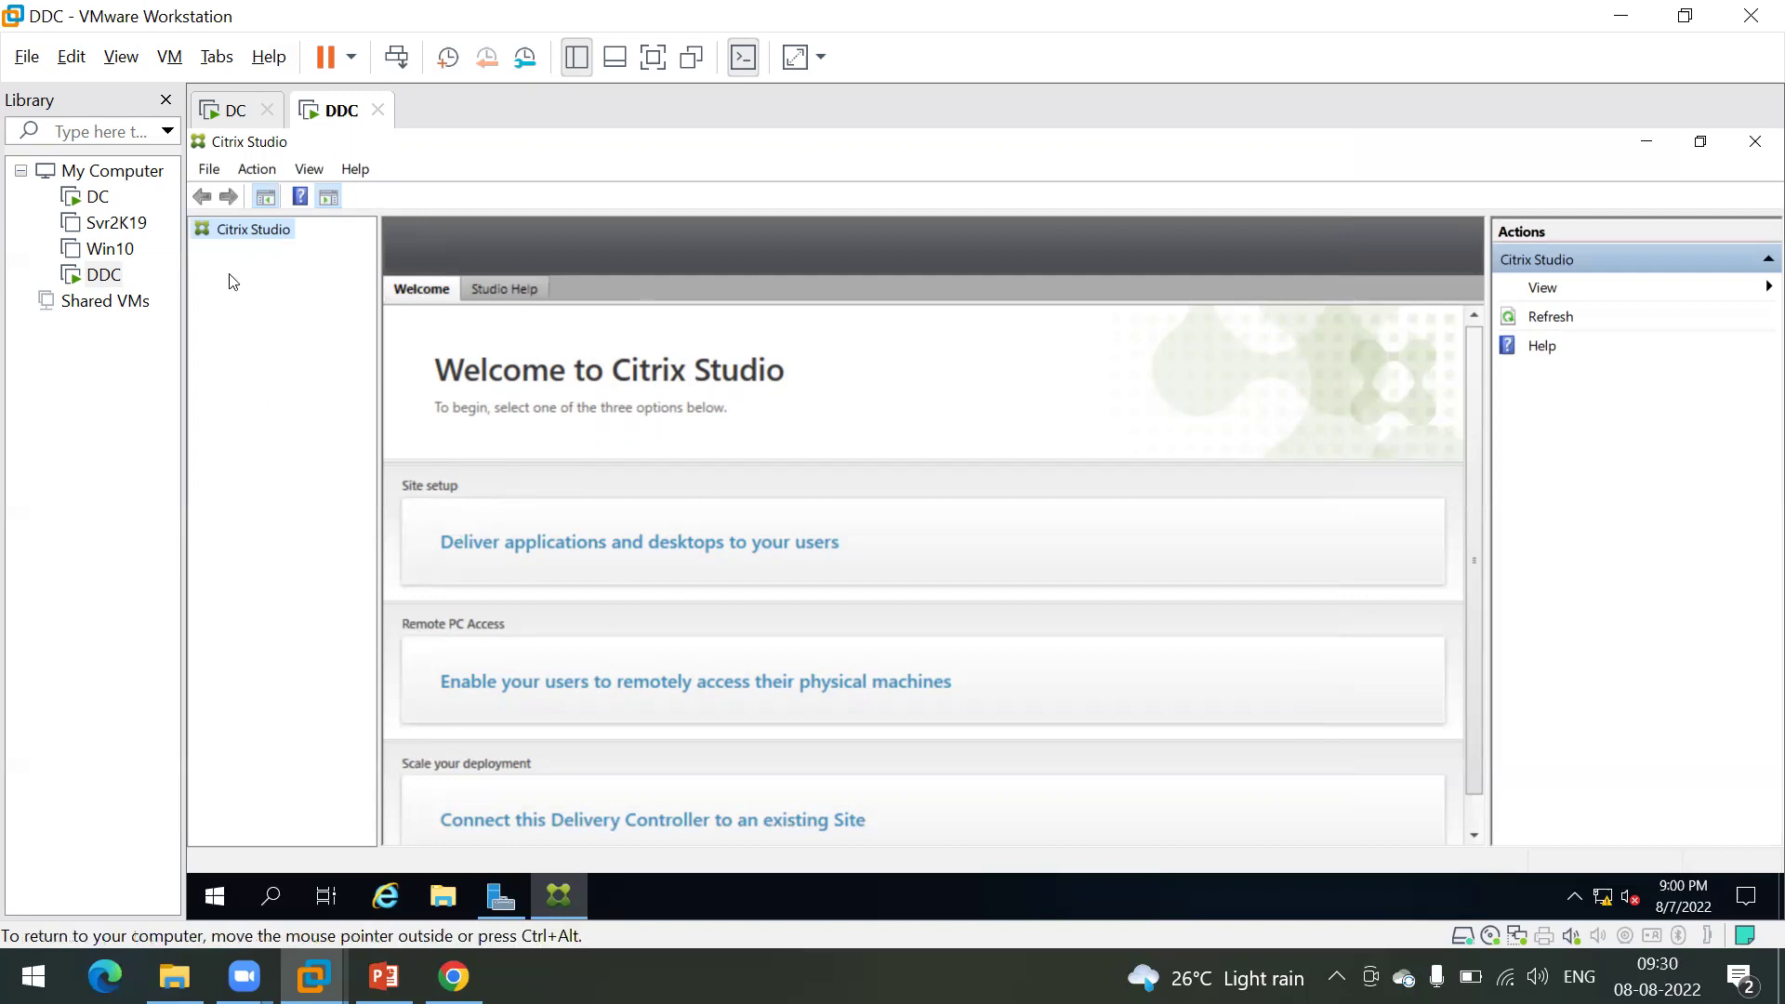
left_click(27, 57)
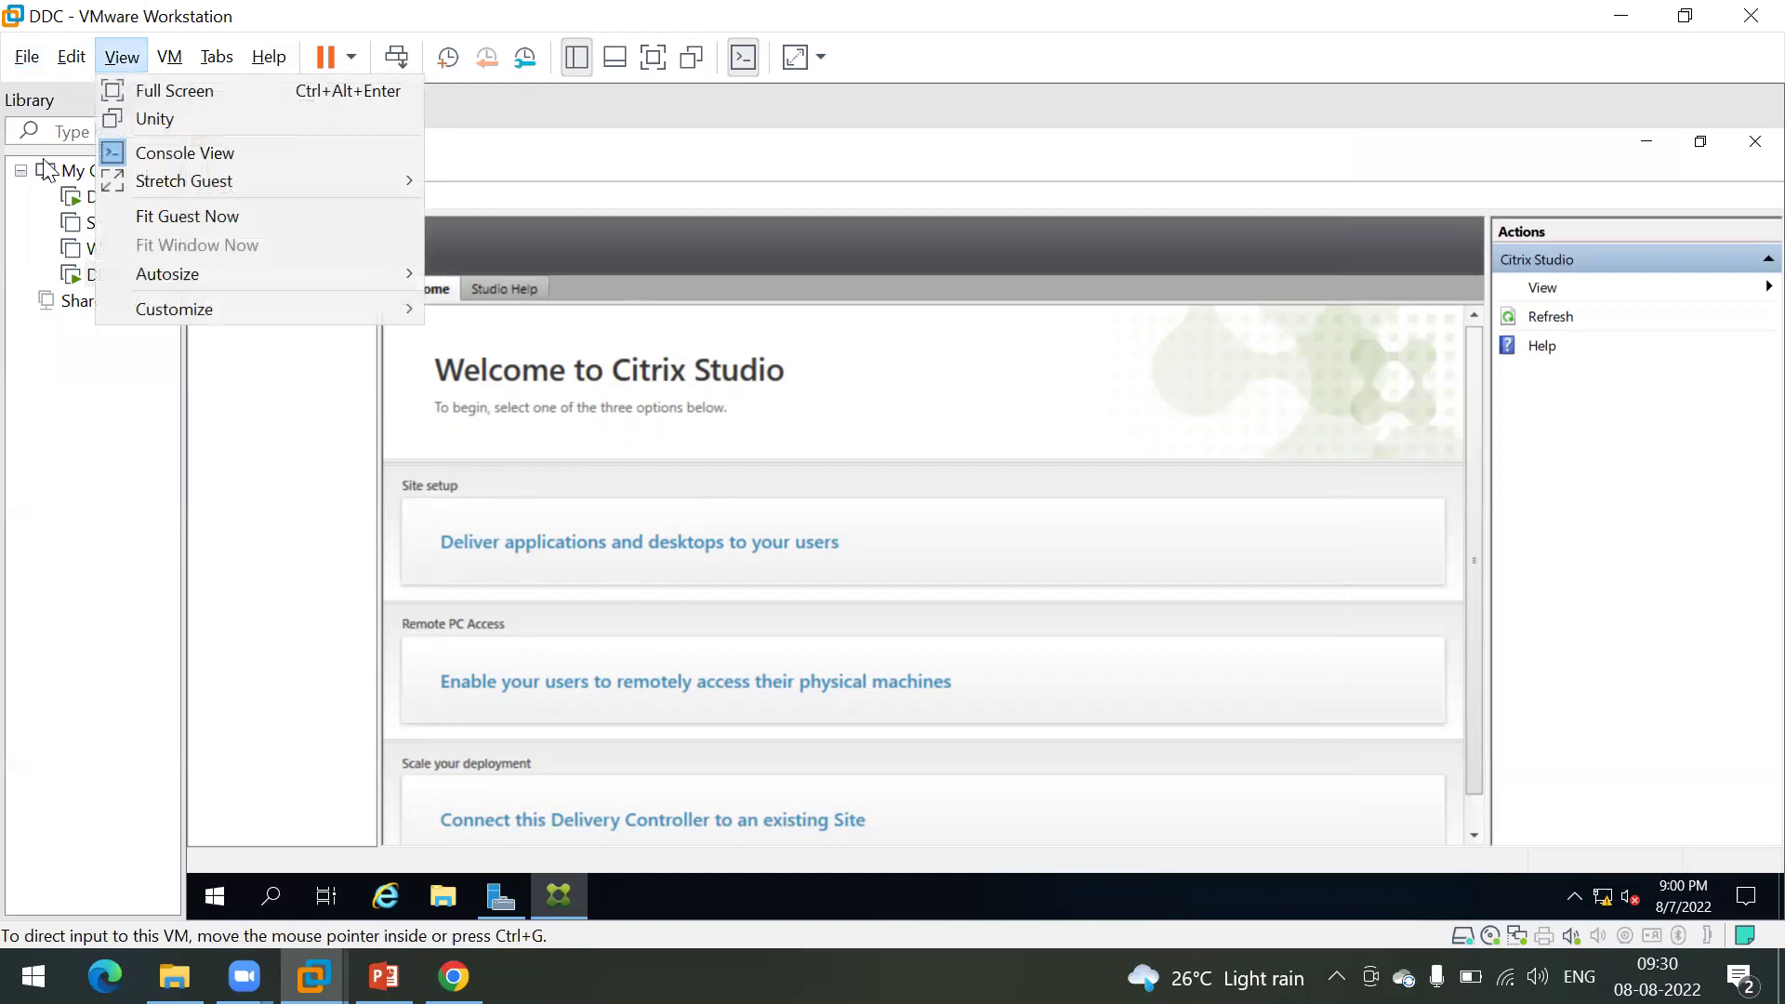
left_click(25, 57)
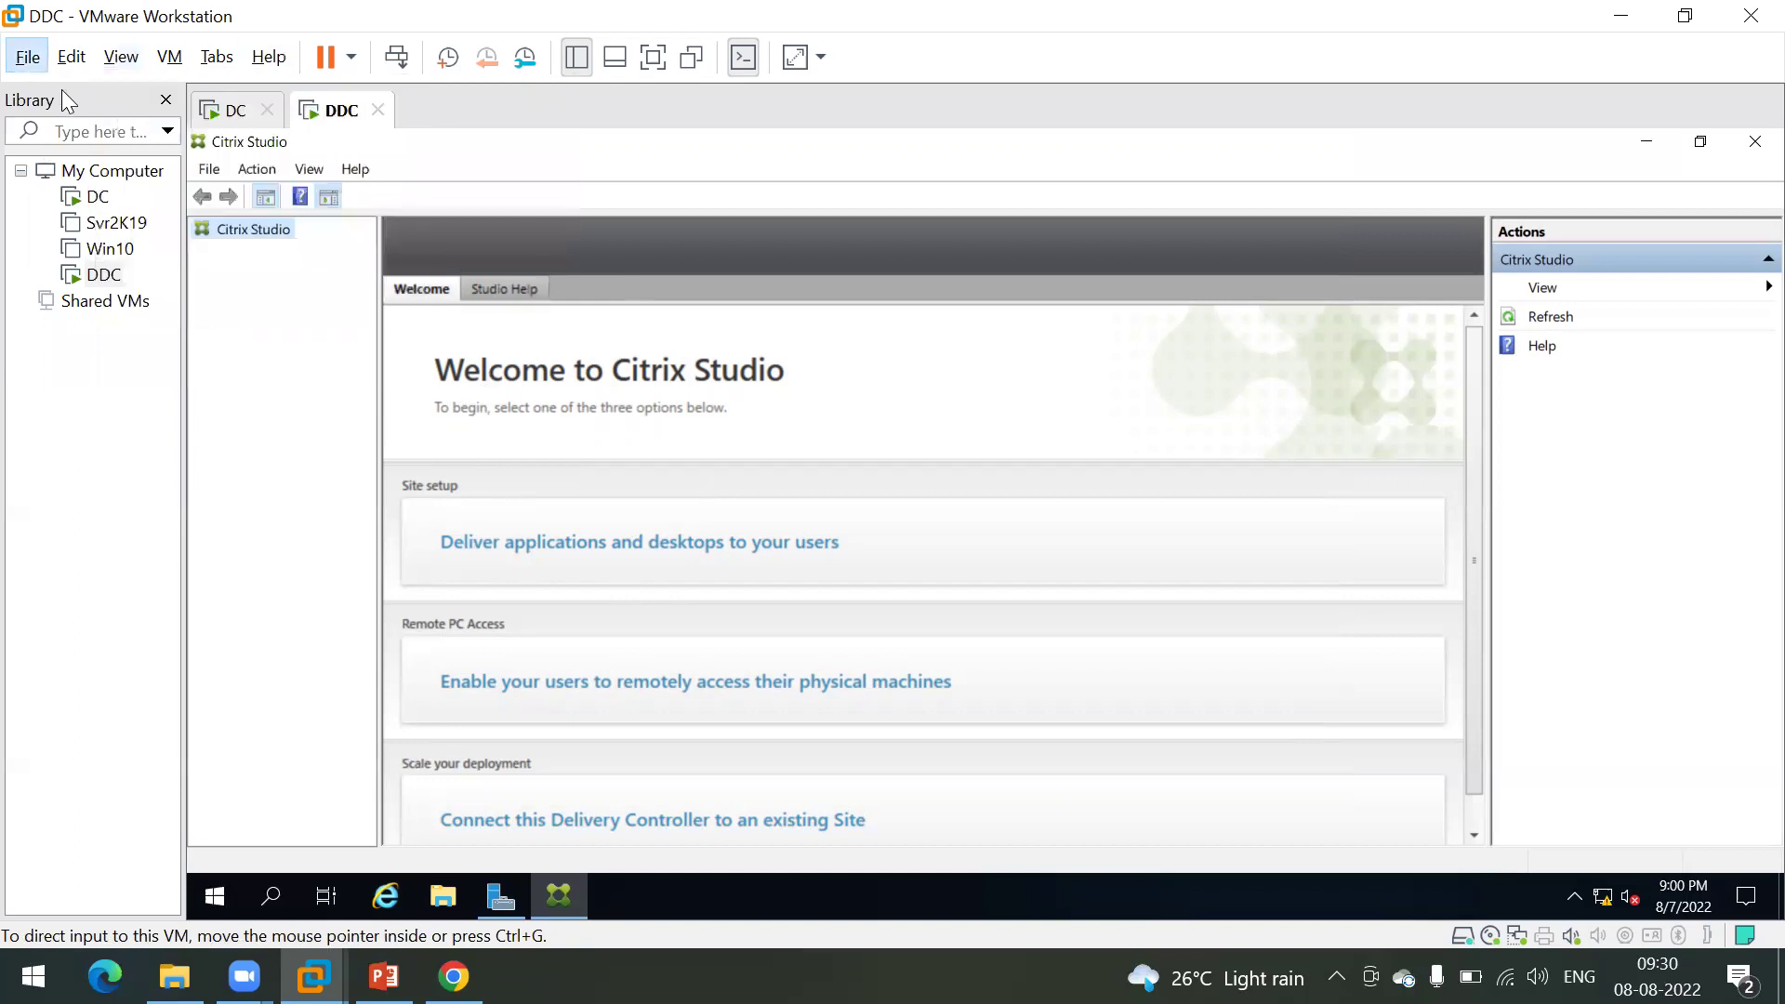
key("ctrl+n")
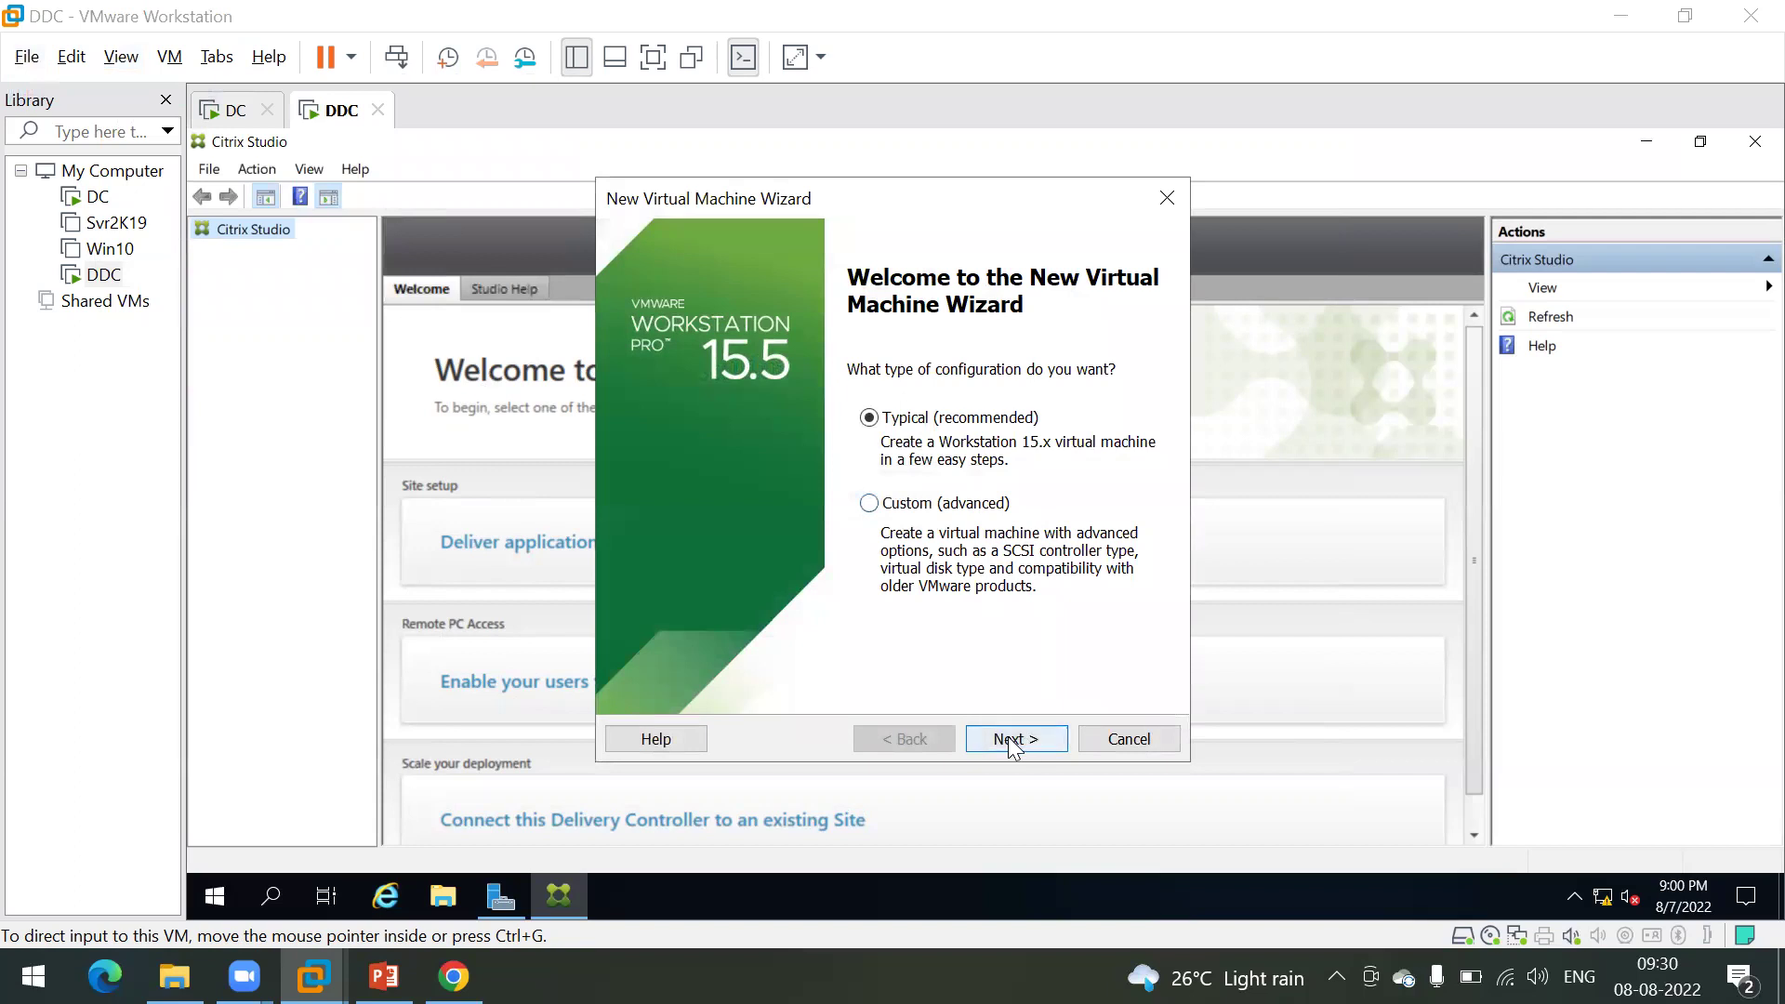
left_click(1008, 738)
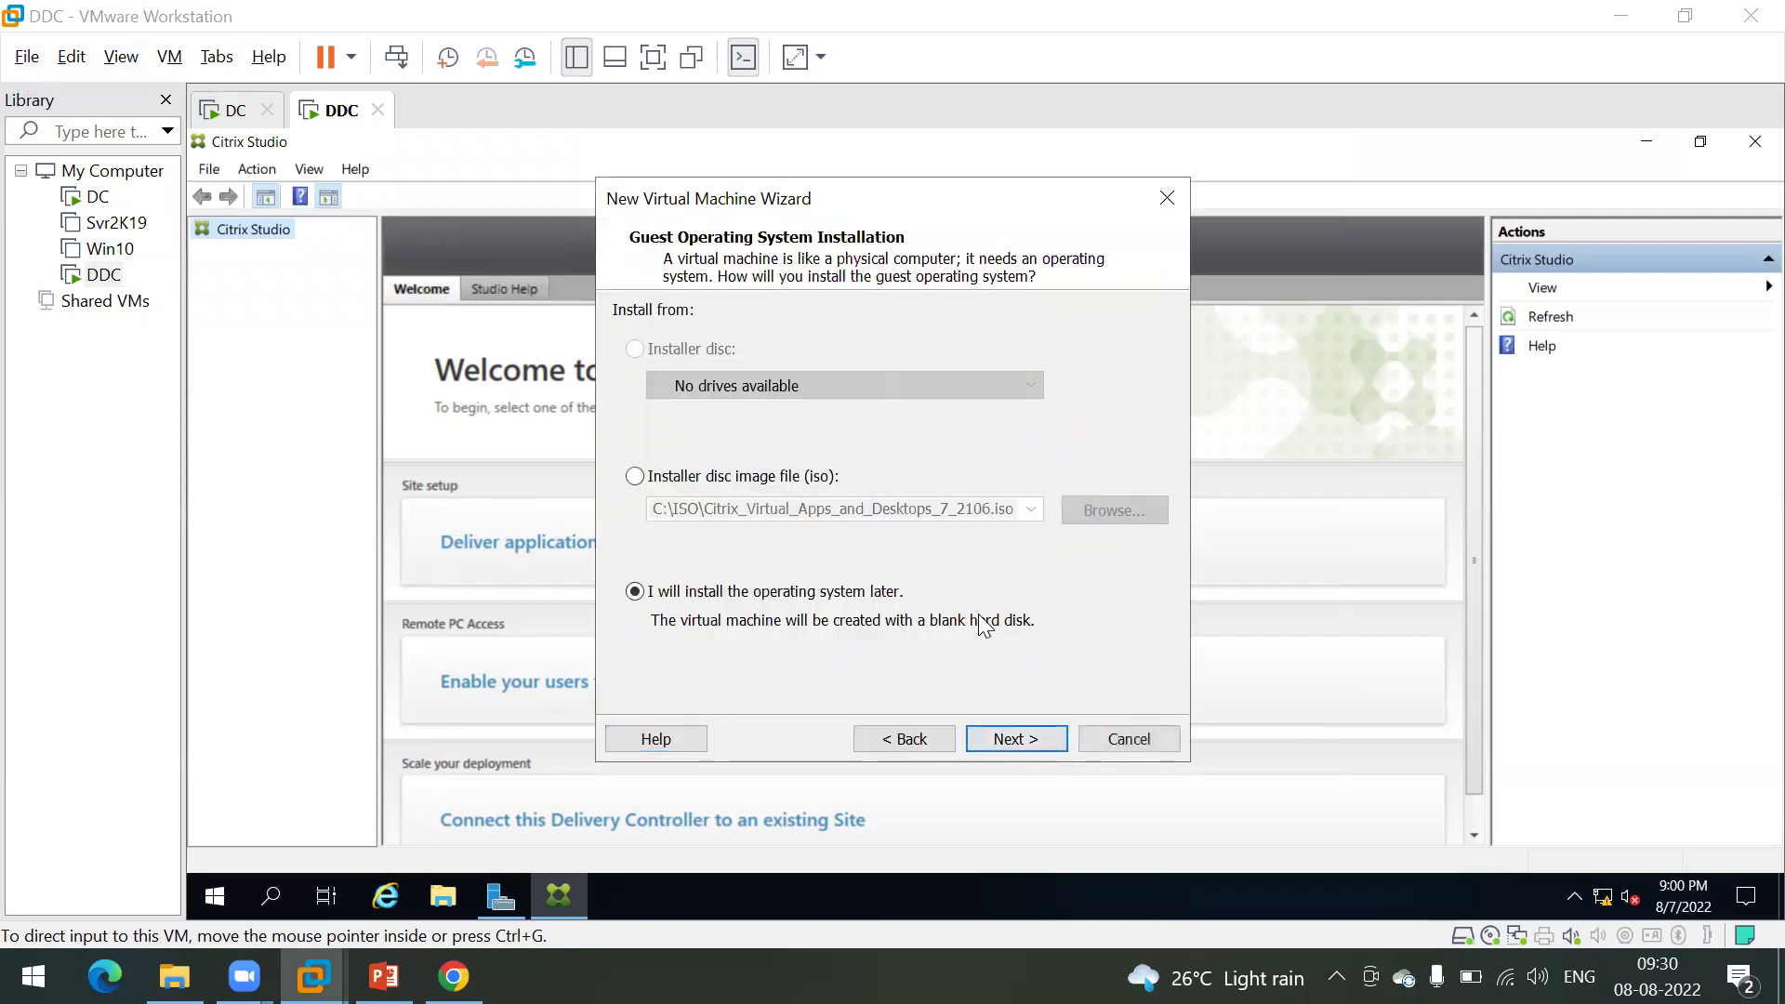
left_click(1021, 743)
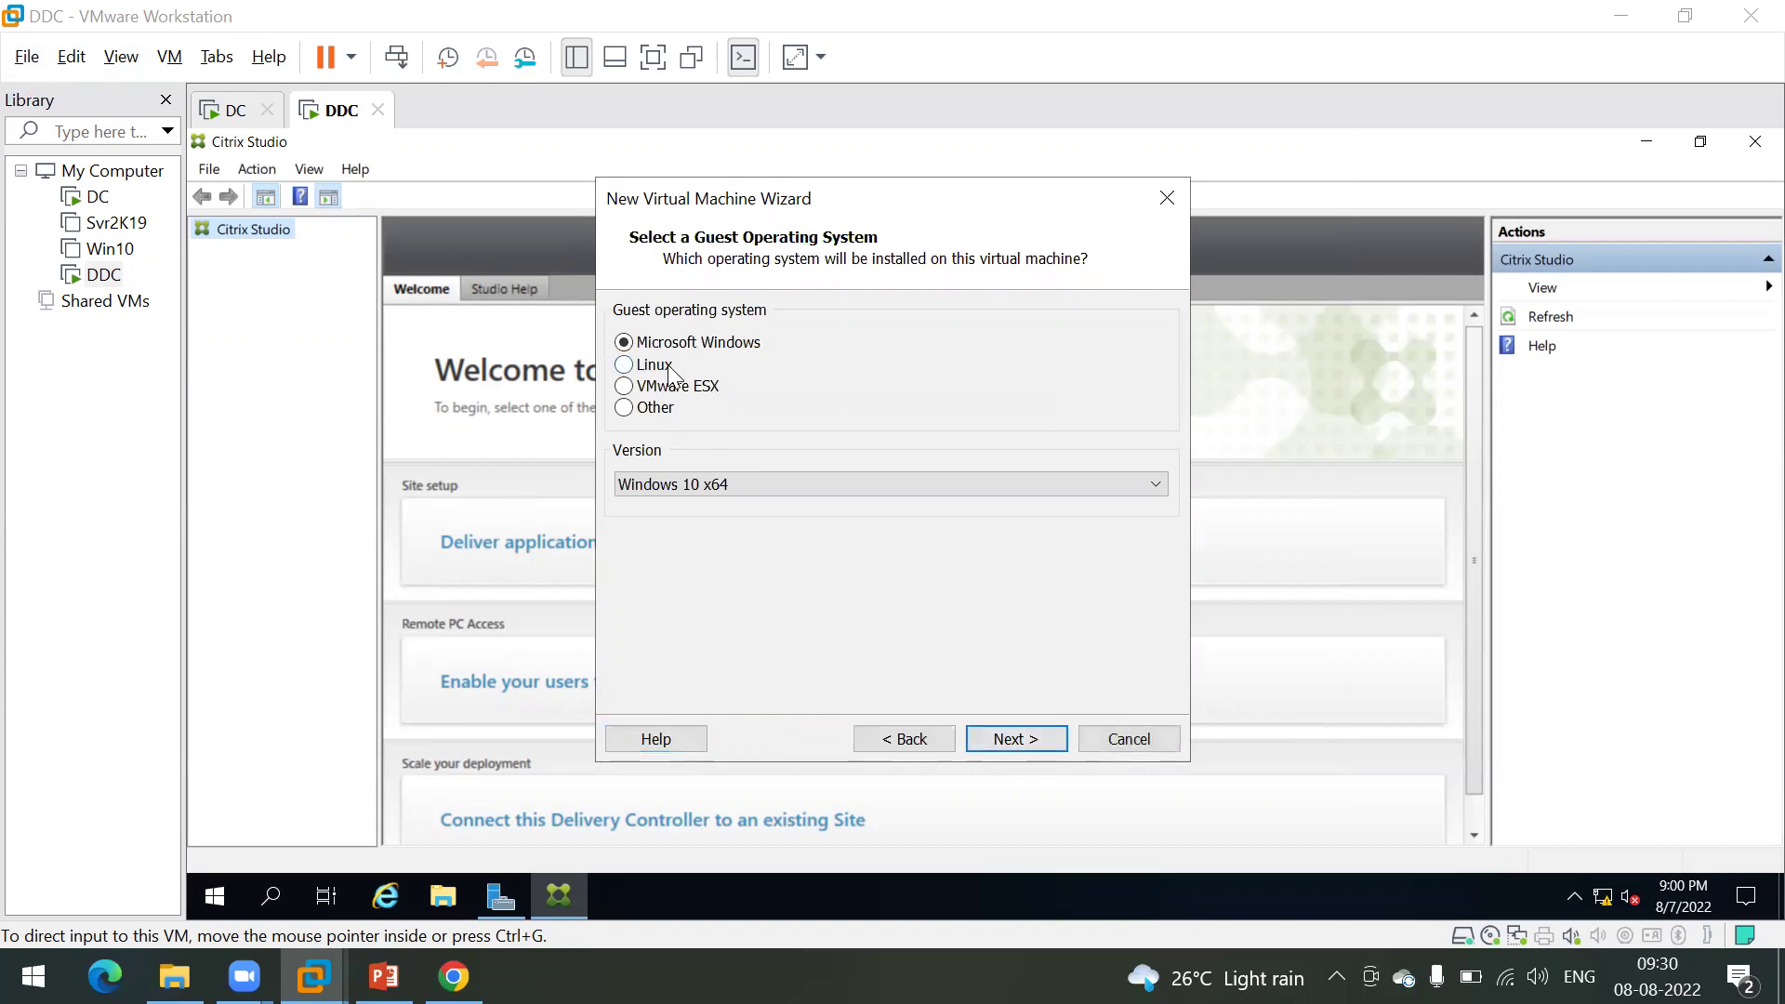
Step: Set the guest operating system to Linux, version Other Linux 5.x or later kernel 64-bit
left_click(644, 370)
left_click(704, 484)
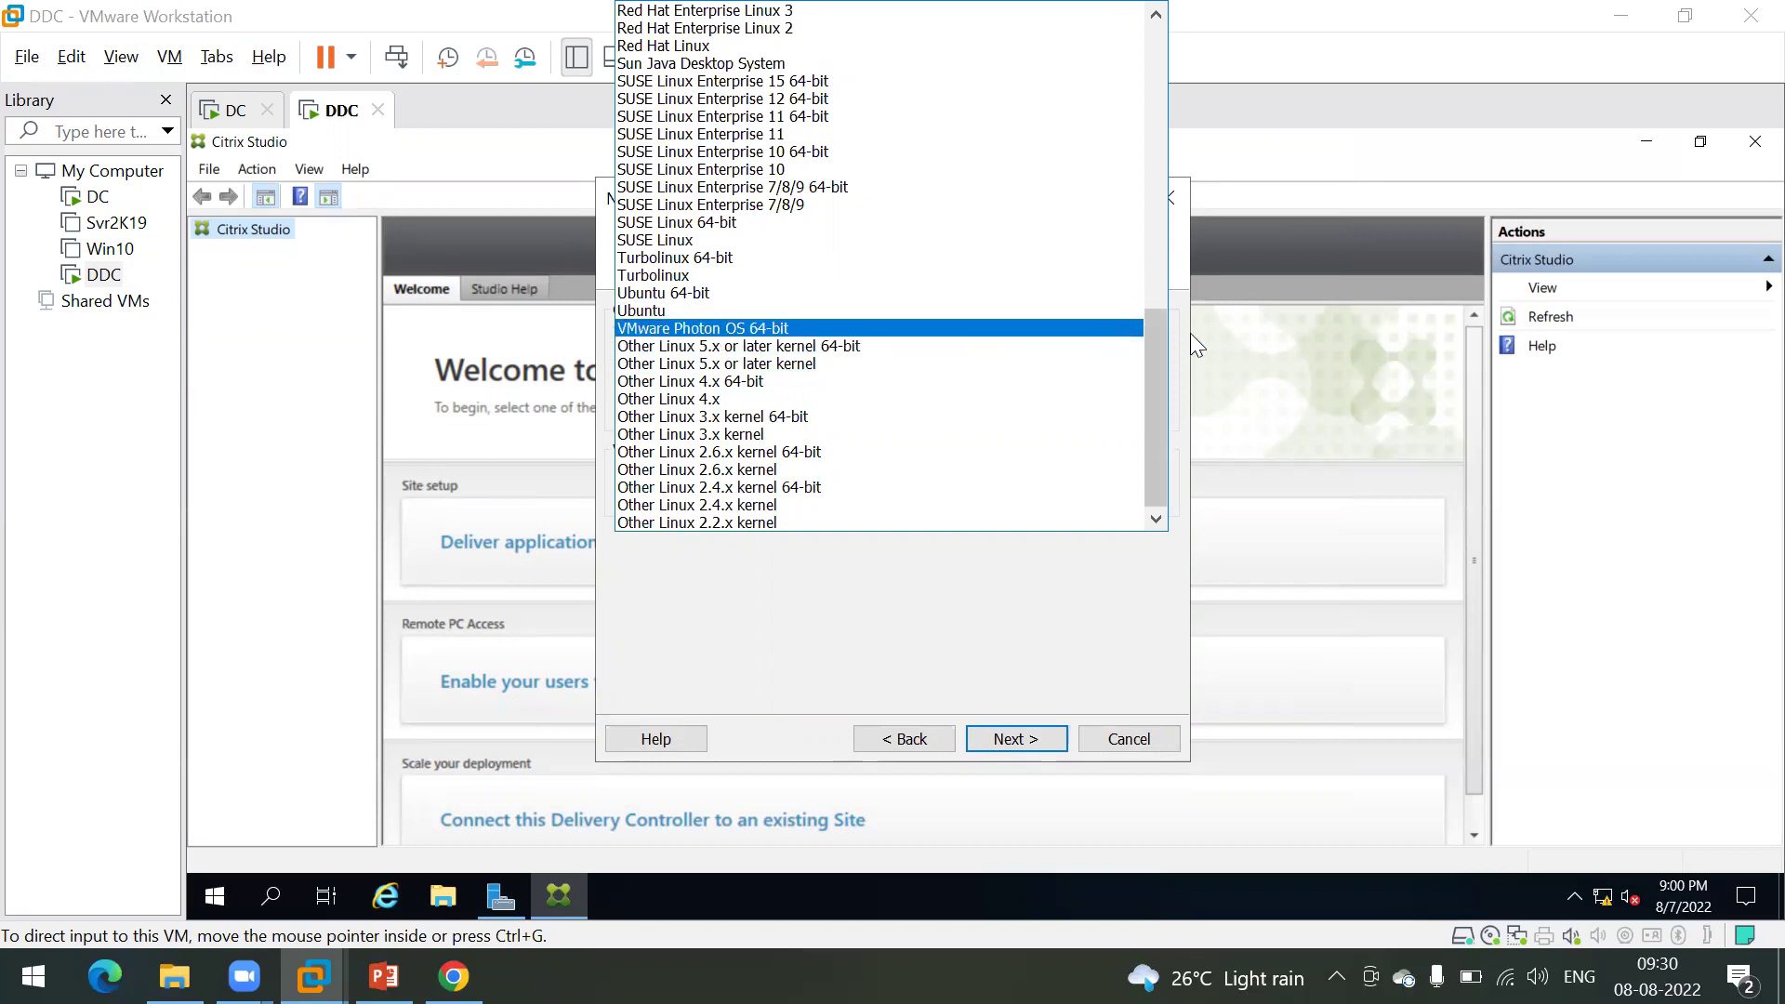
left_click(825, 345)
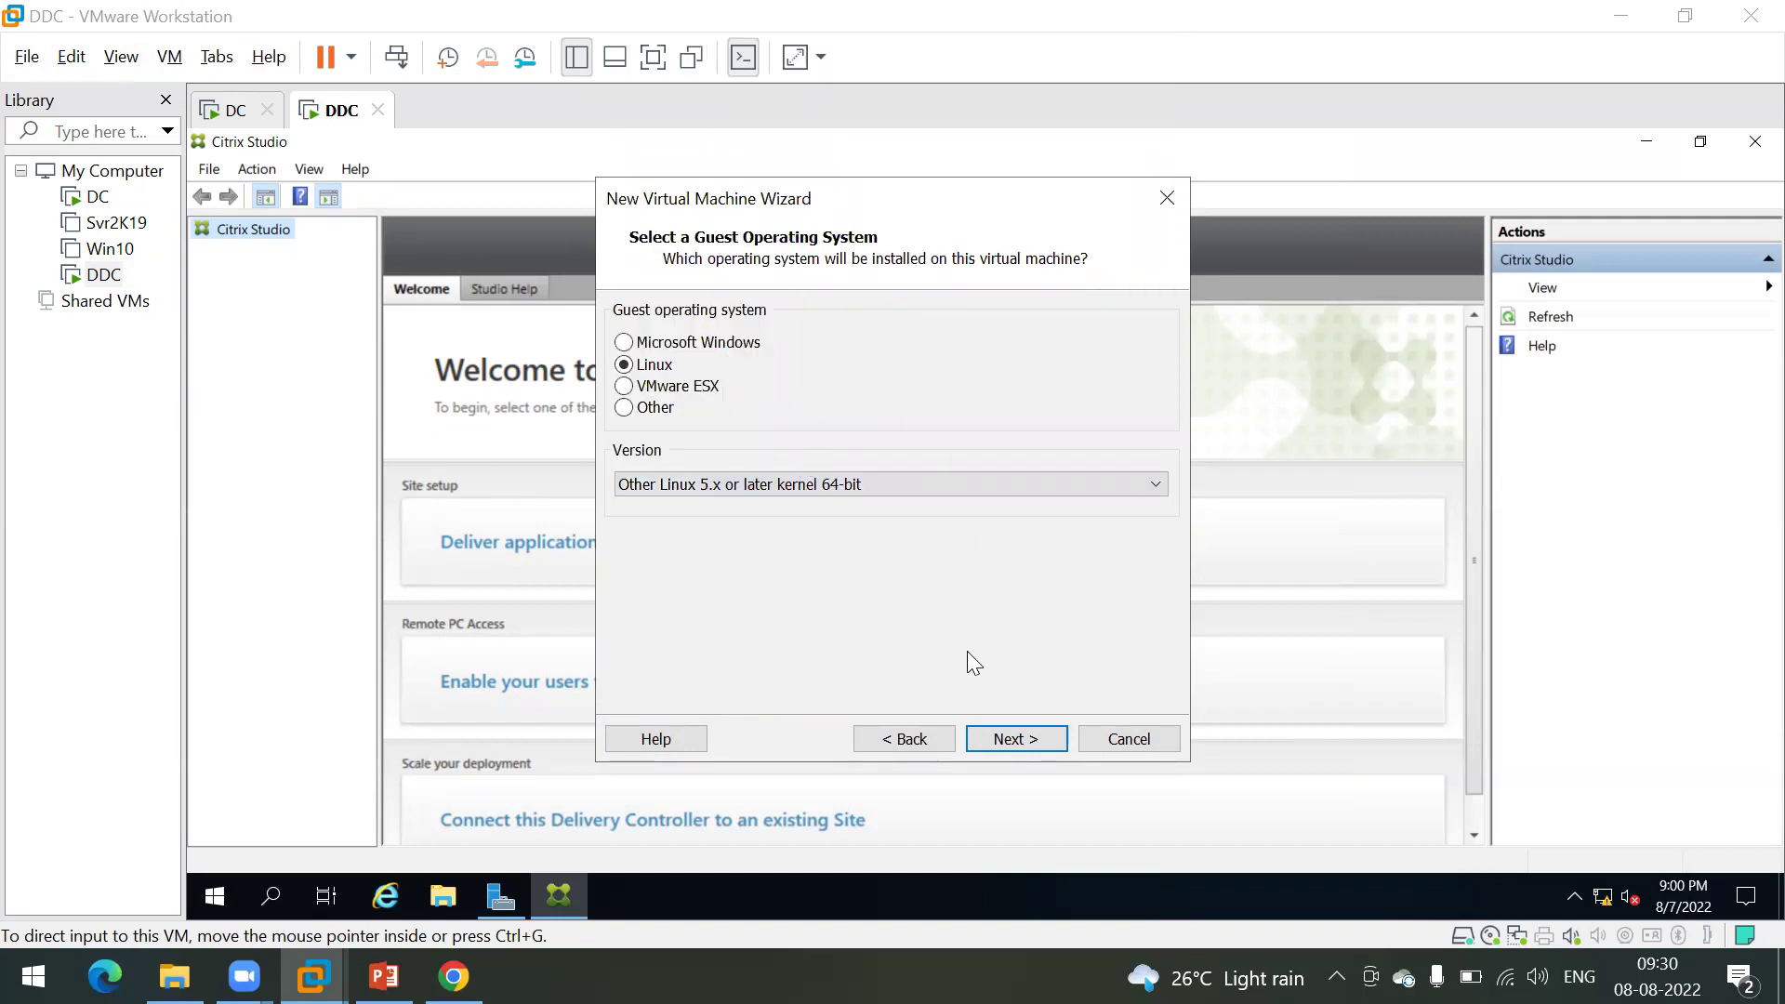
left_click(1011, 741)
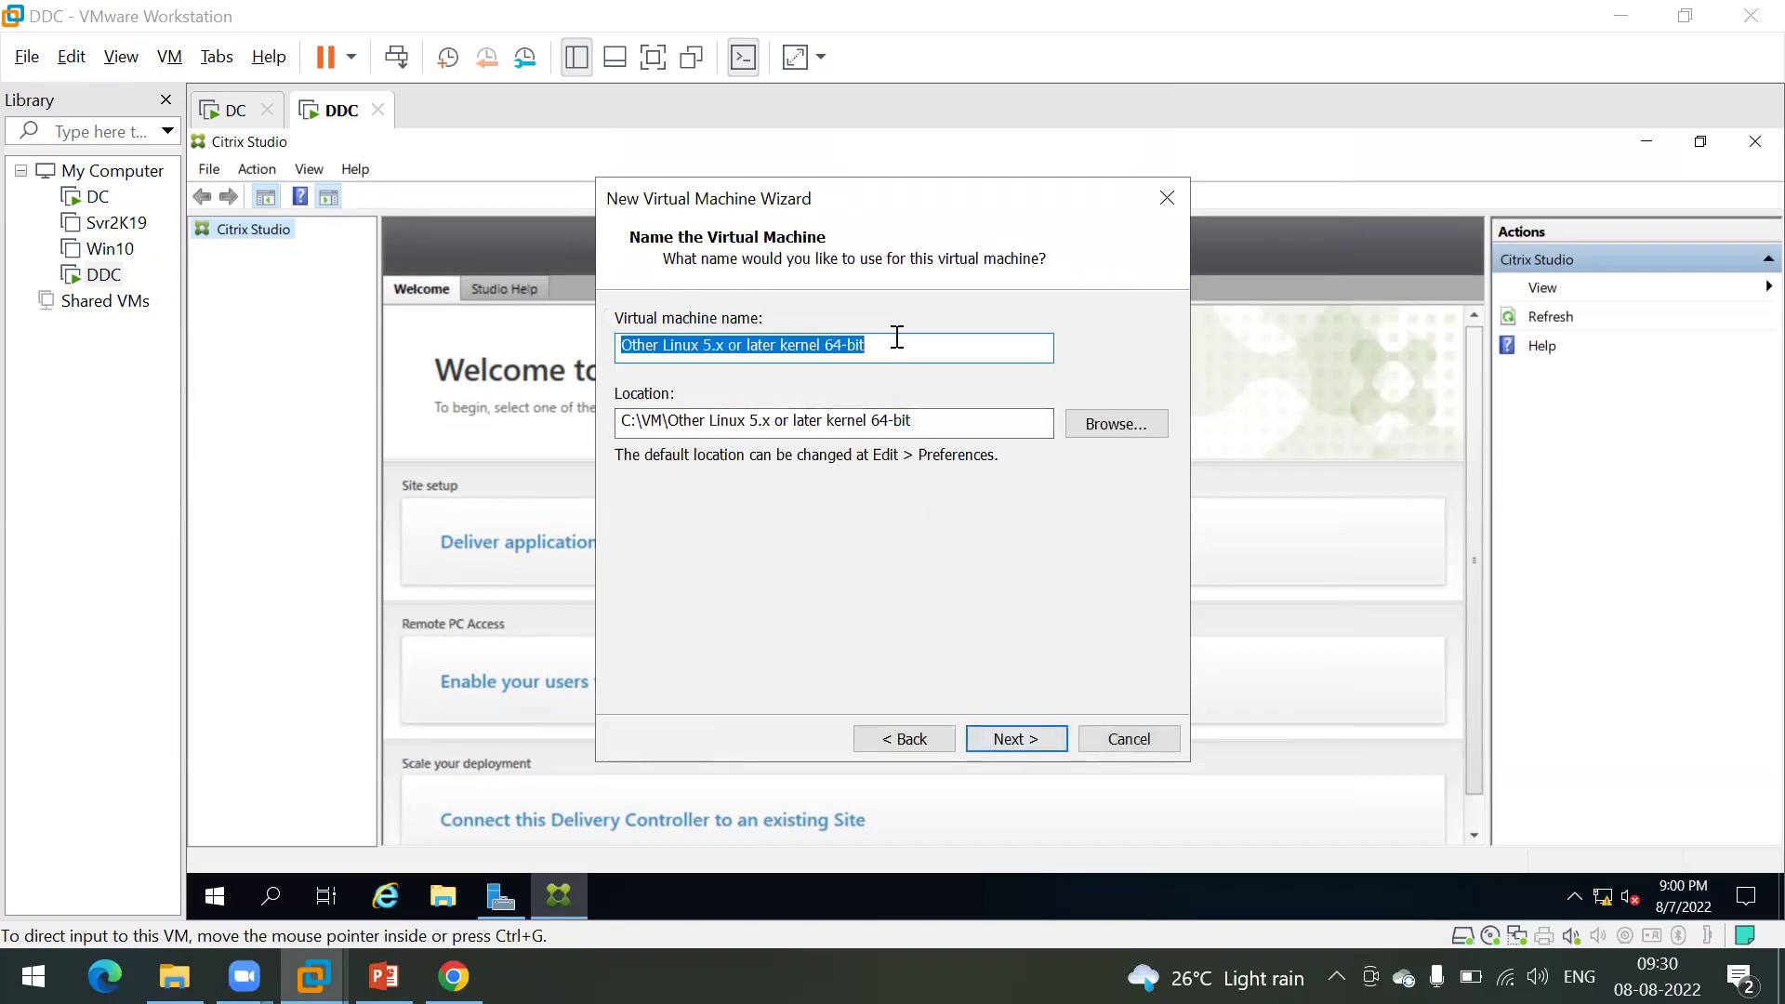
Step: Name the virtual machine Xenserver-01 and set its maximum disk size to 150 GB, split into multiple files
type("Xenserver-01")
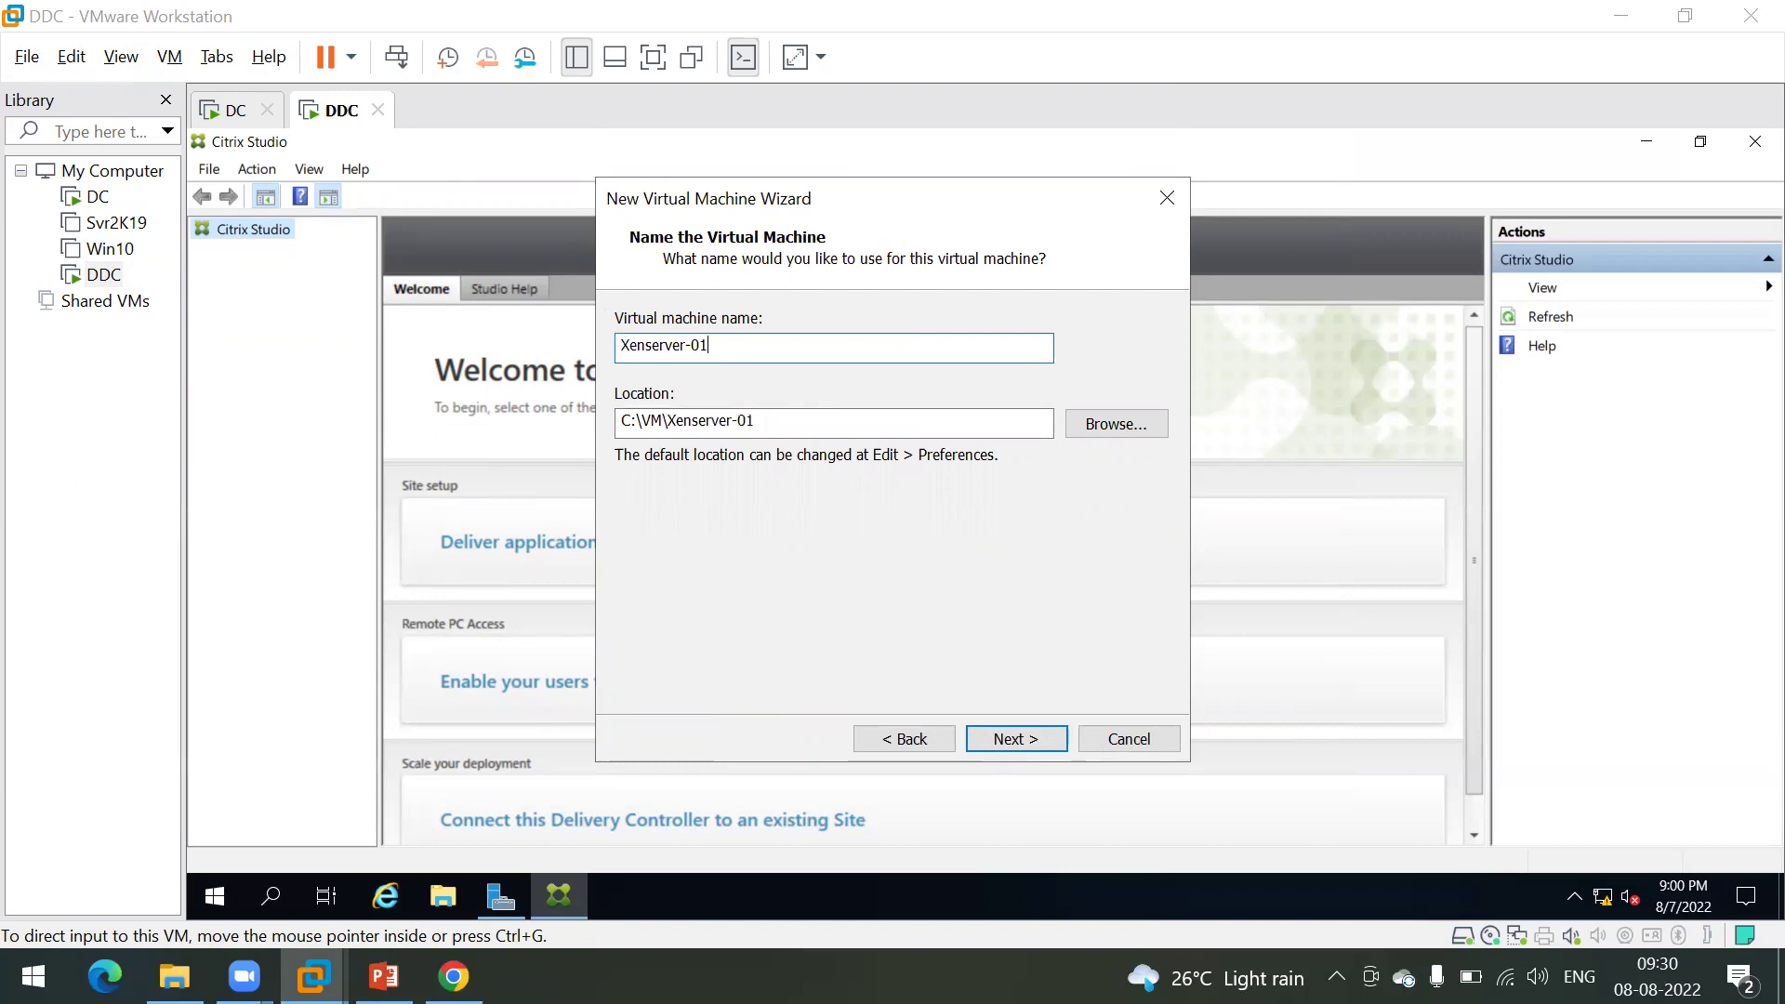
left_click(1015, 748)
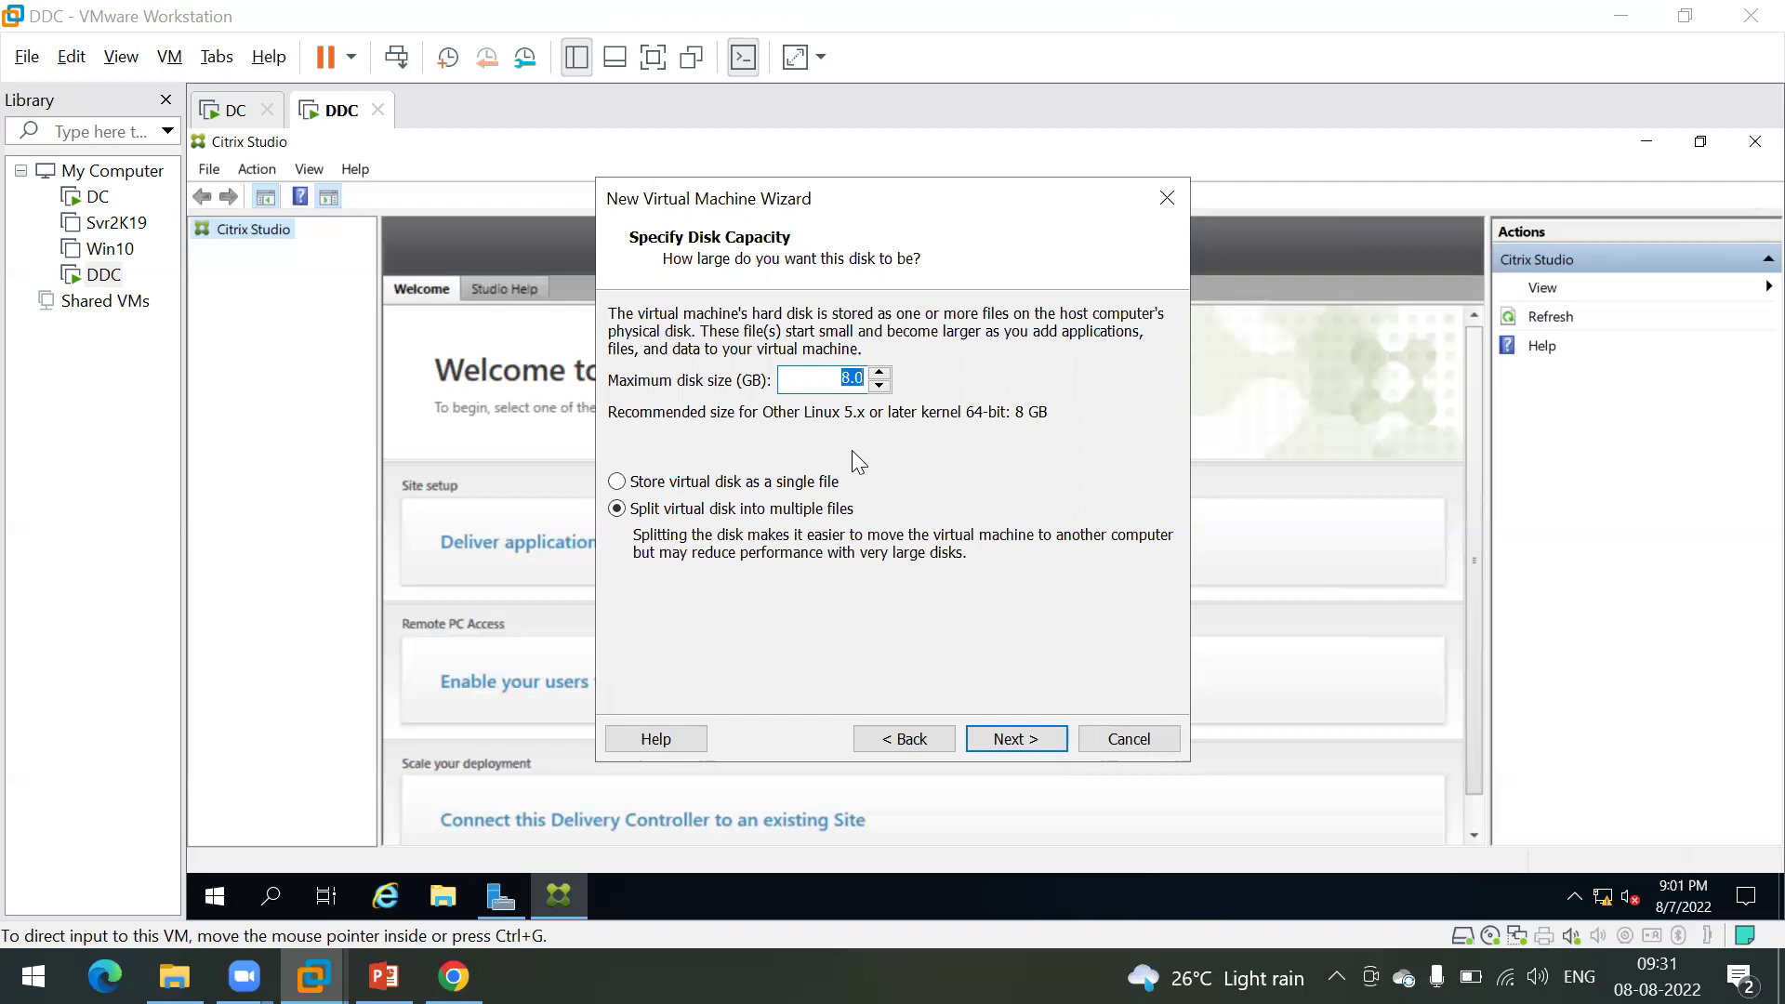
type("150")
left_click(1006, 736)
Step: Open the new virtual machine's hardware customization and show its memory settings
left_click(736, 577)
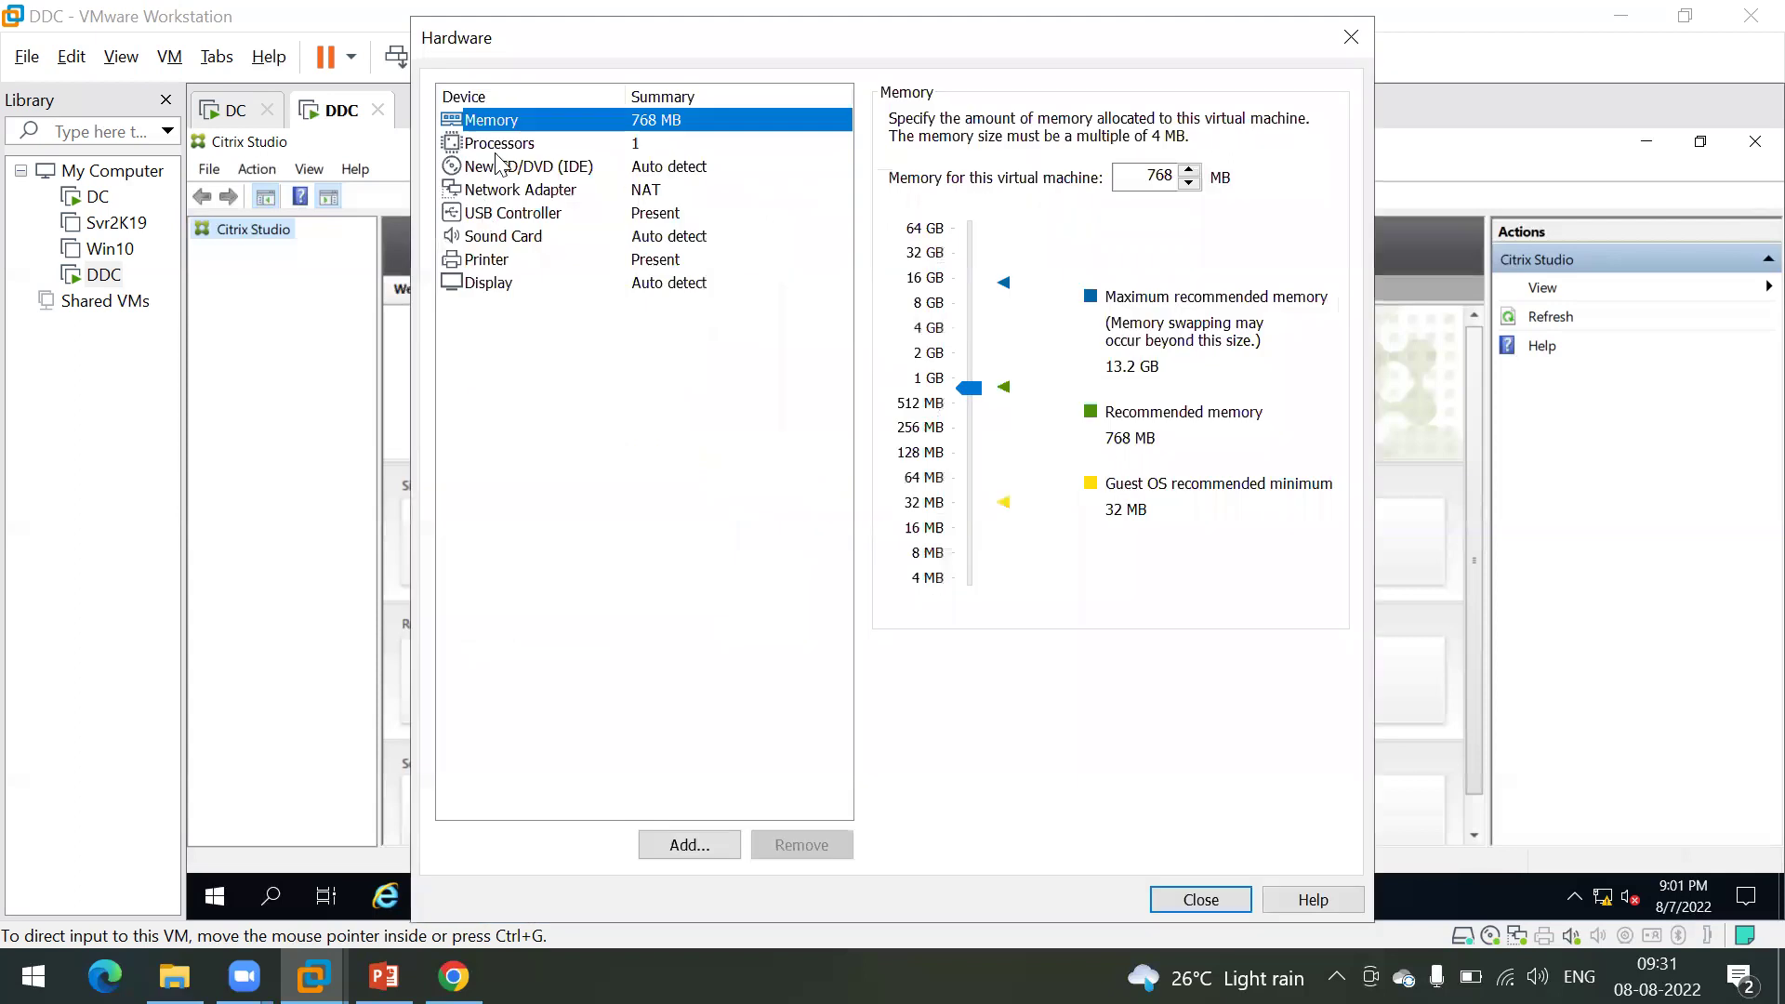
left_click(505, 197)
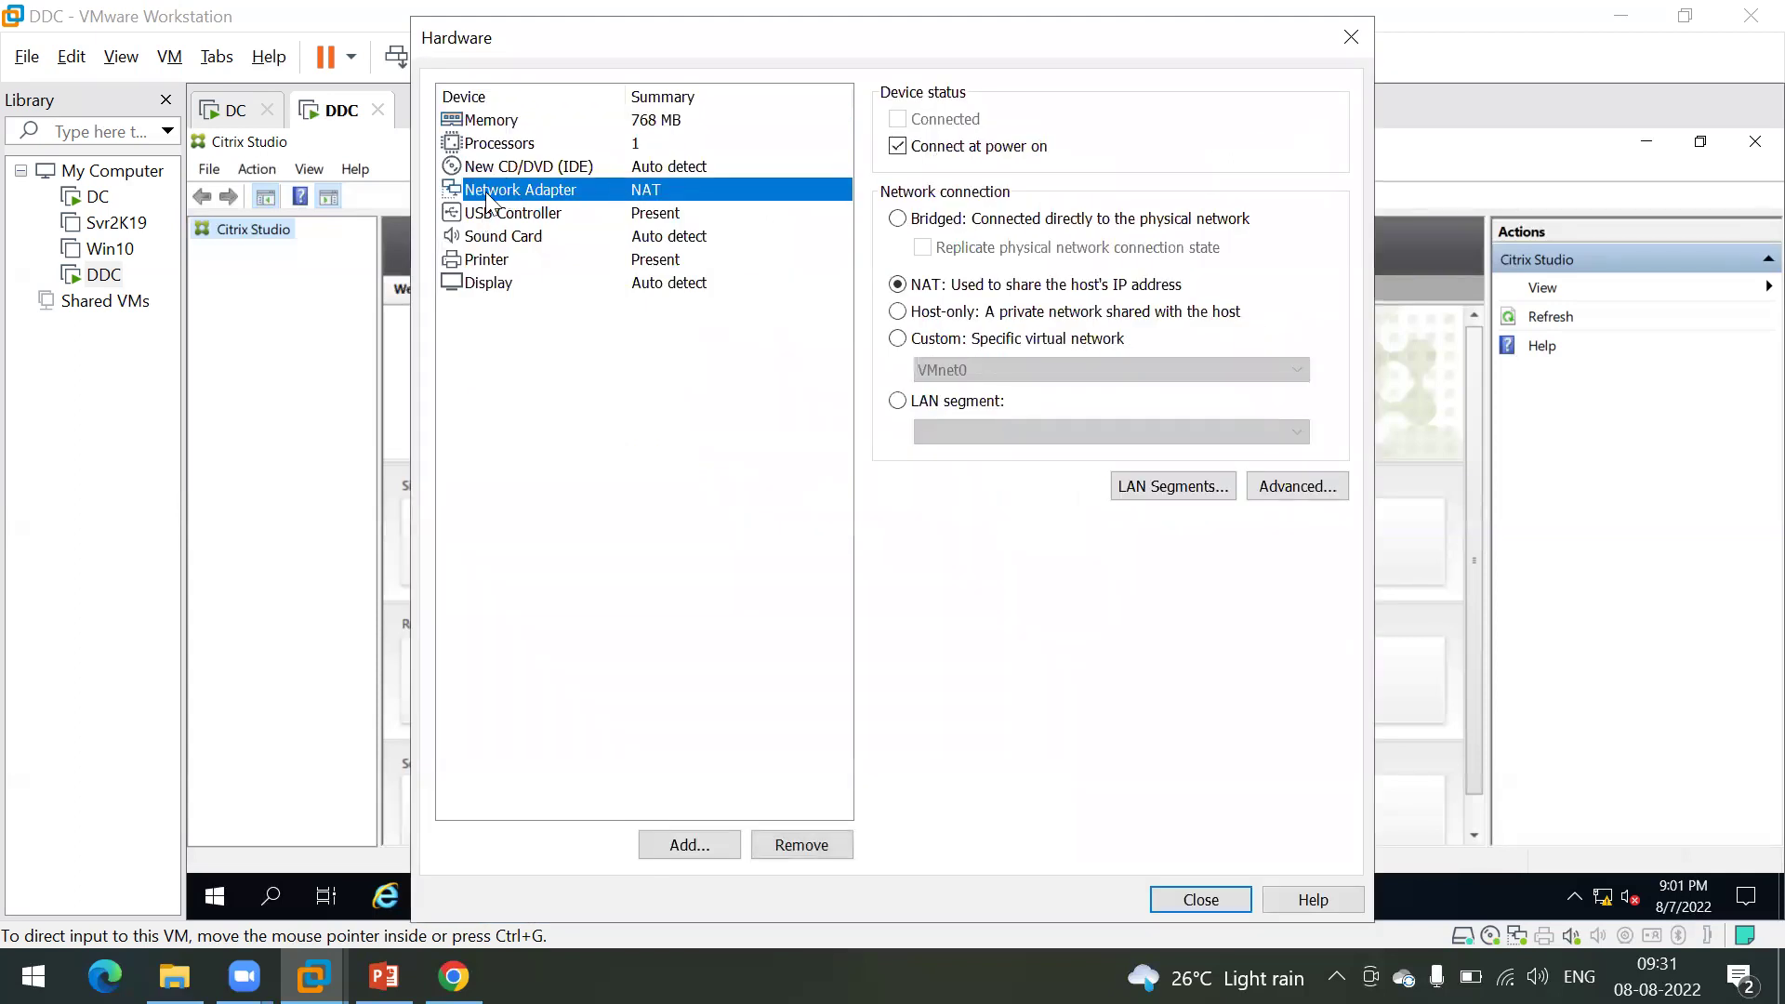
left_click(491, 126)
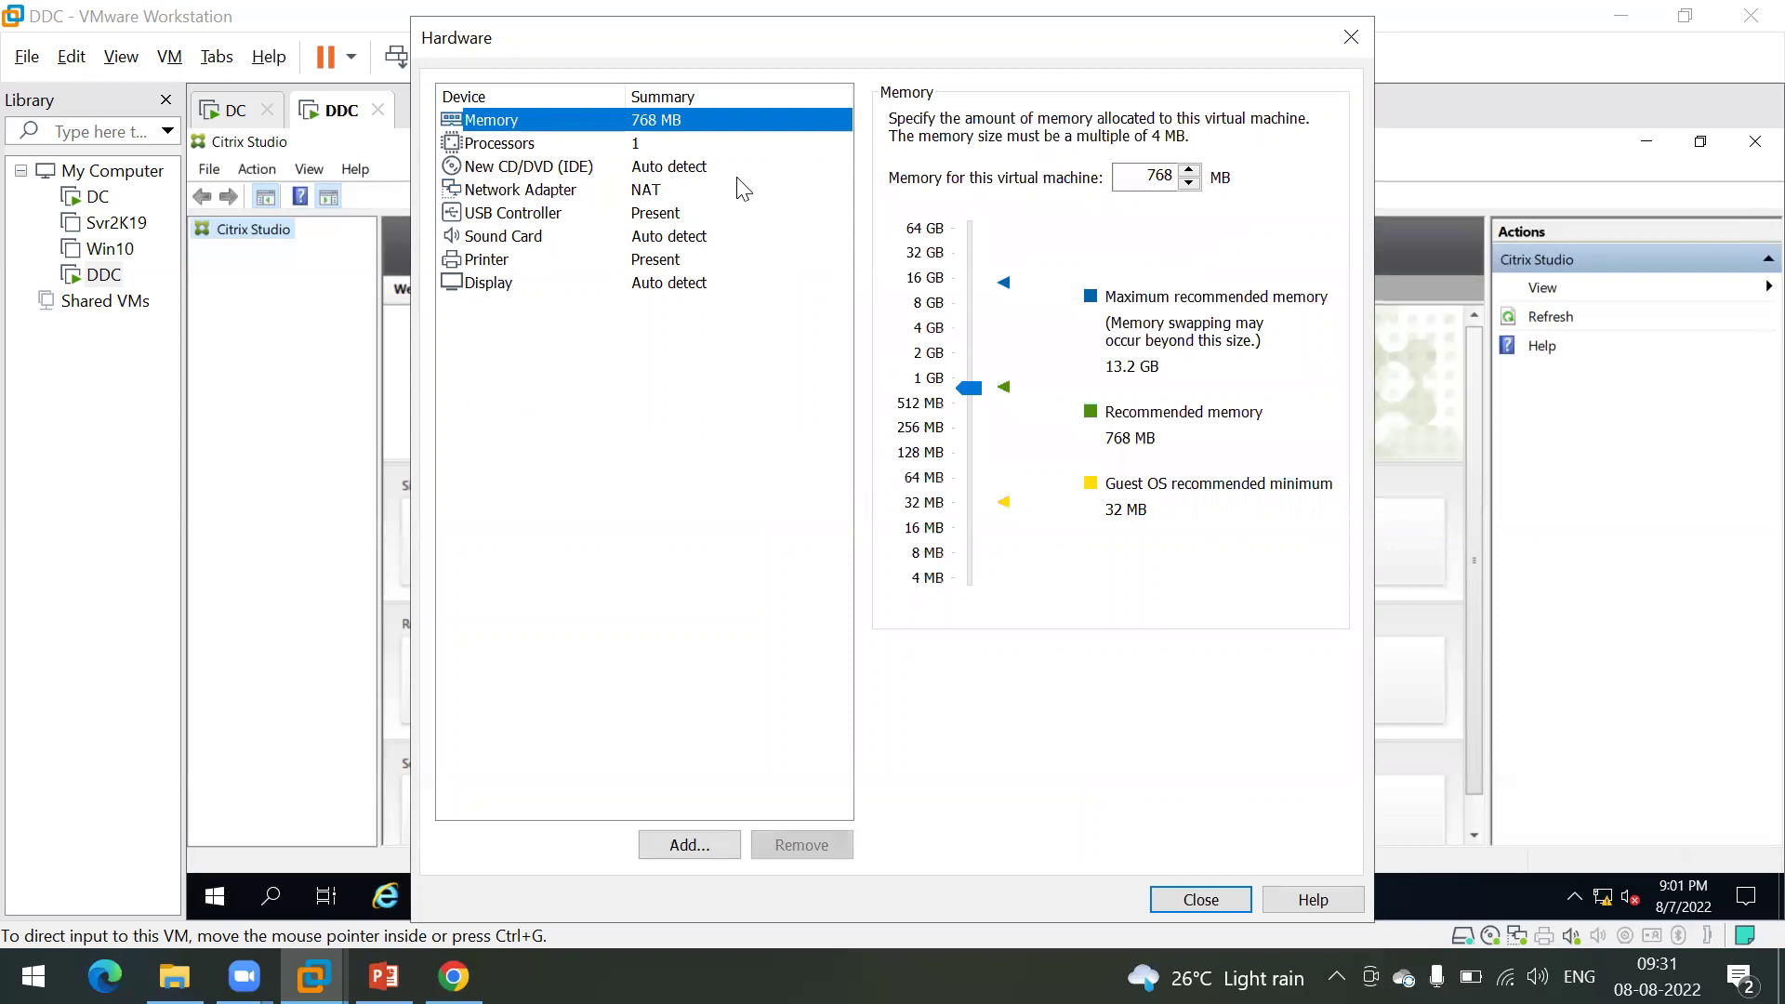
Step: Check the host computer's memory usage in Task Manager
right_click(656, 976)
left_click(757, 833)
left_click(322, 201)
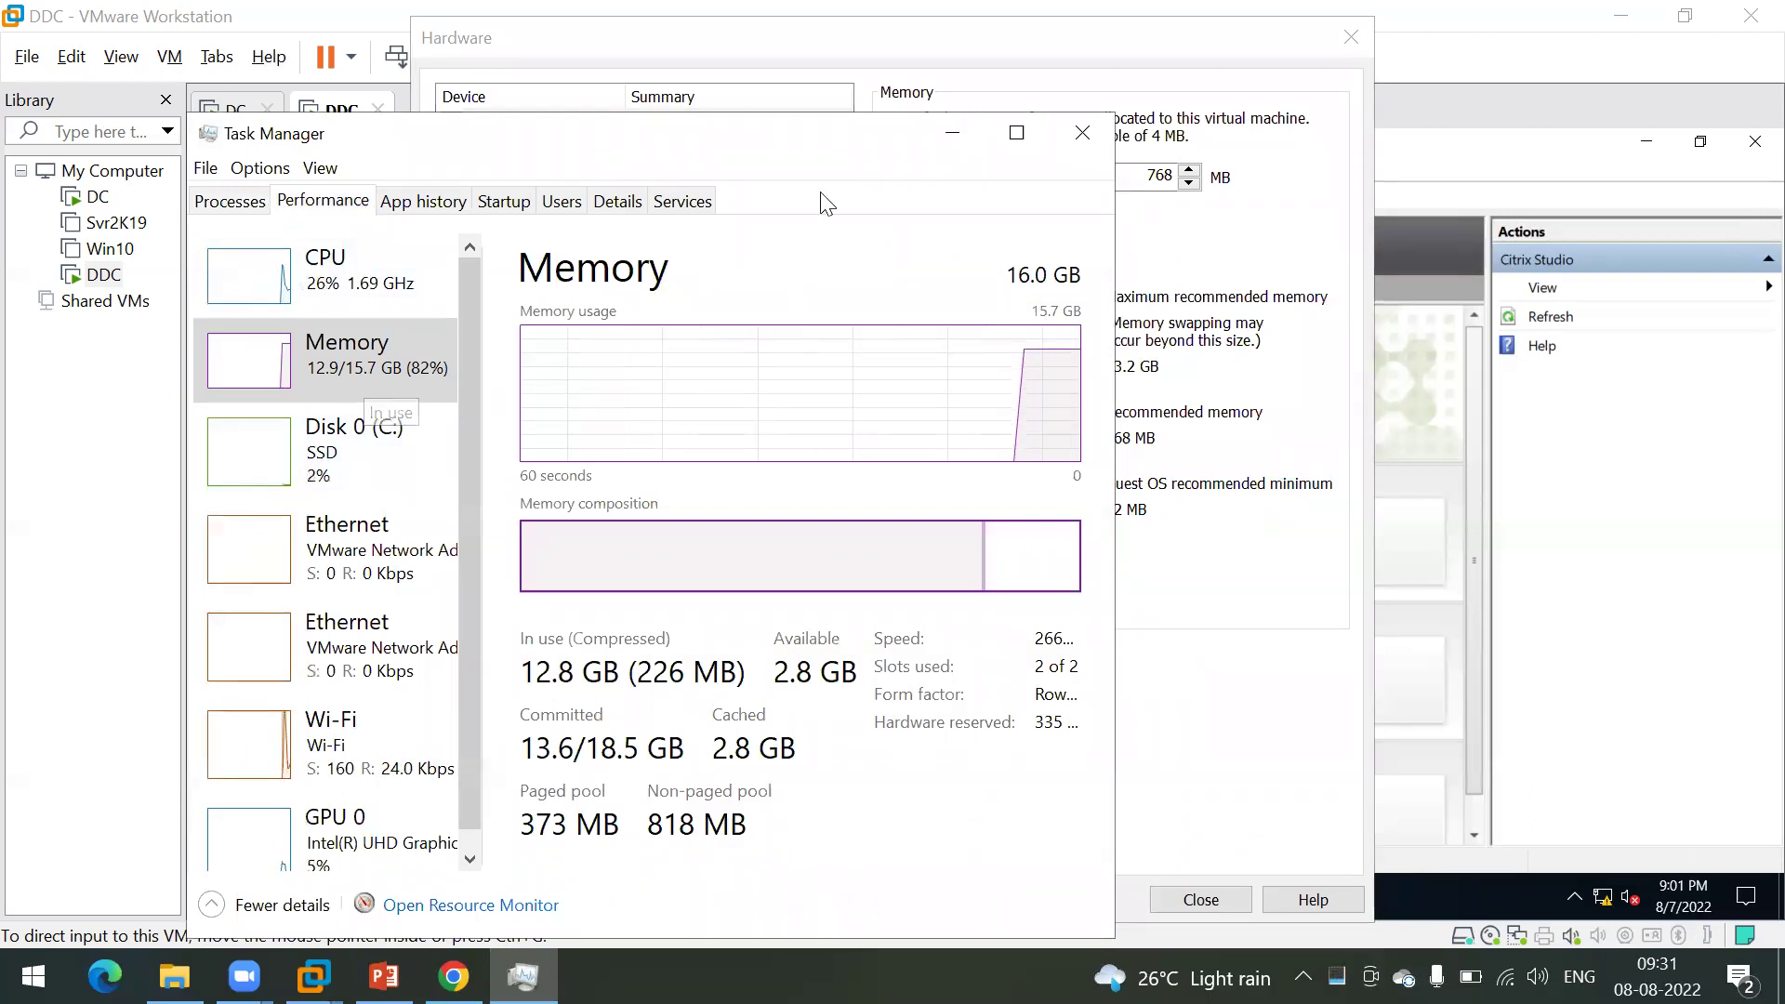
left_click(1081, 133)
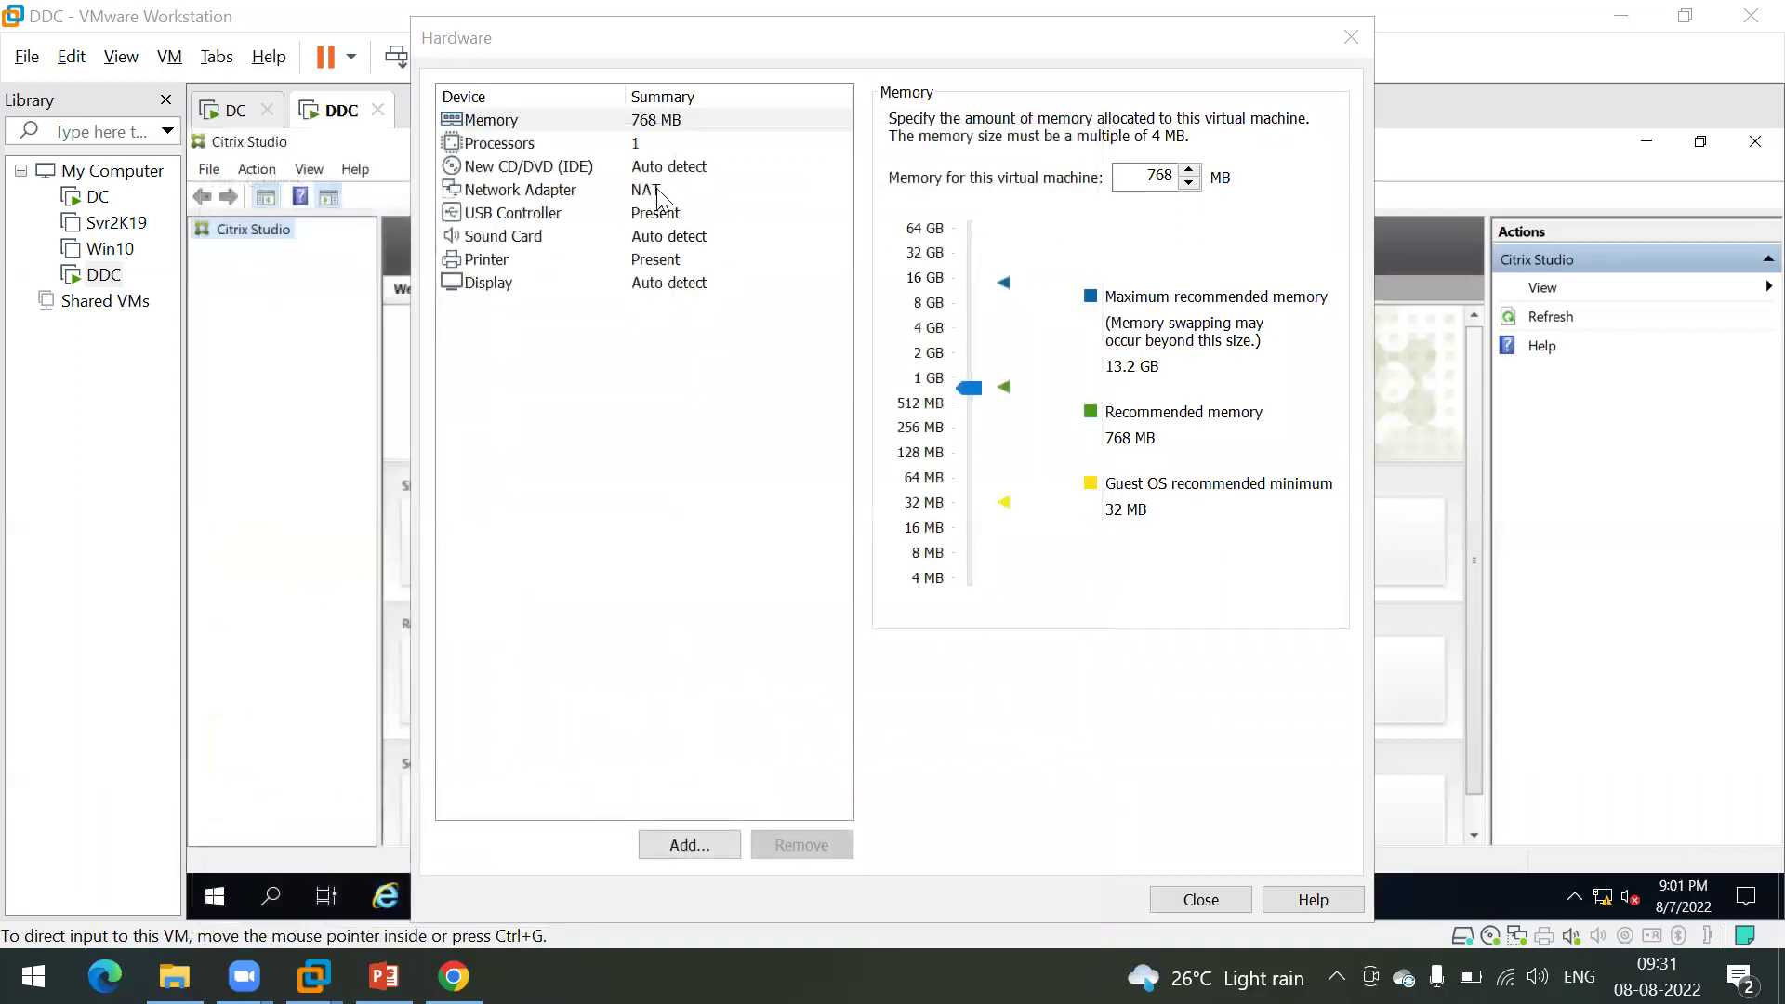
Step: Allocate 4 GB of memory to the virtual machine
left_click(517, 145)
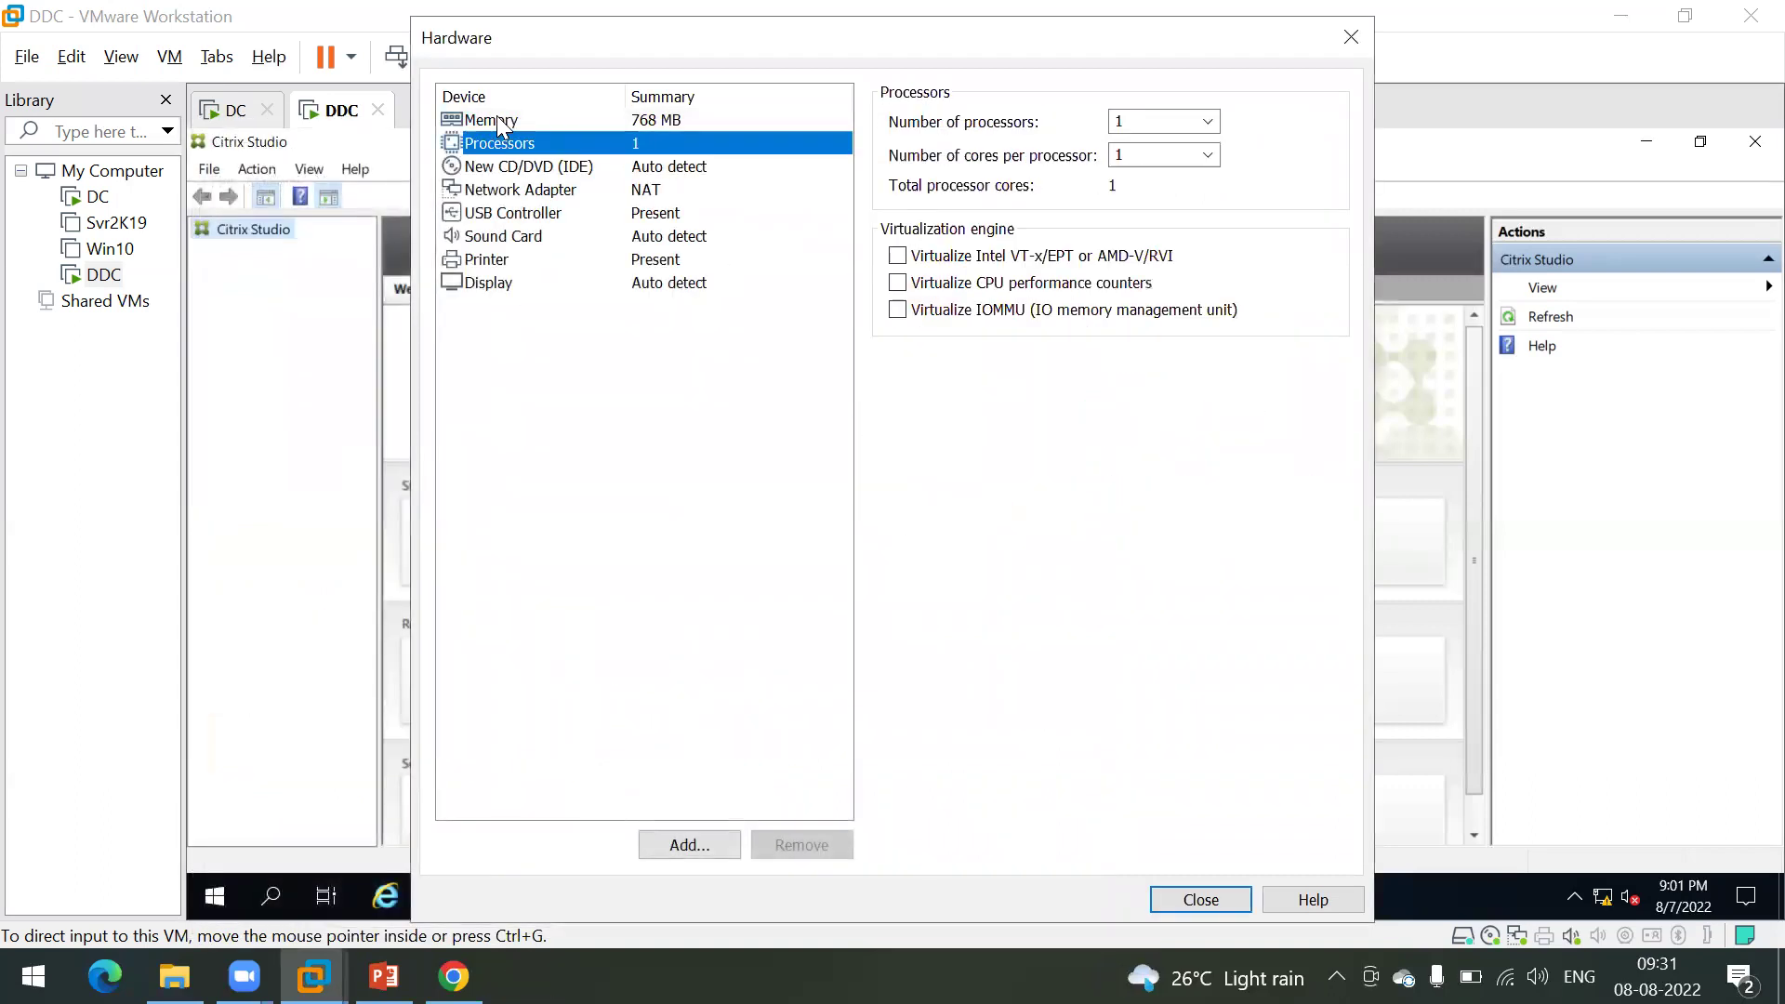
left_click(489, 120)
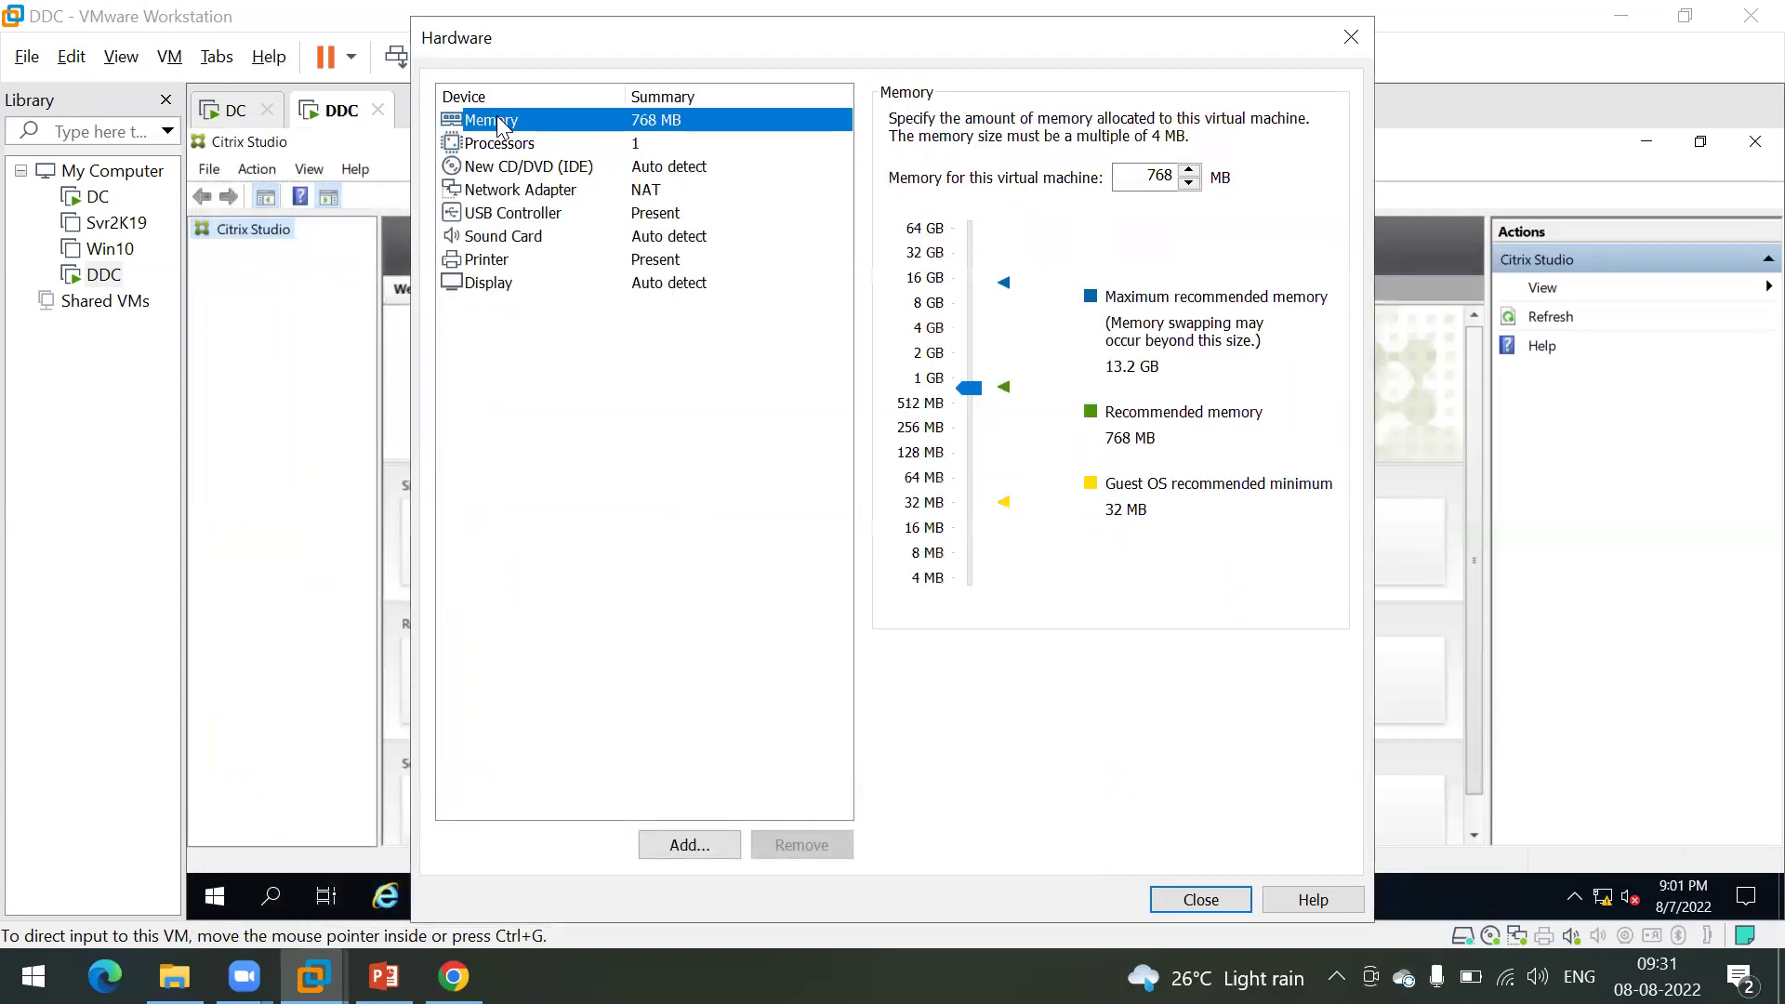
double_click(1162, 175)
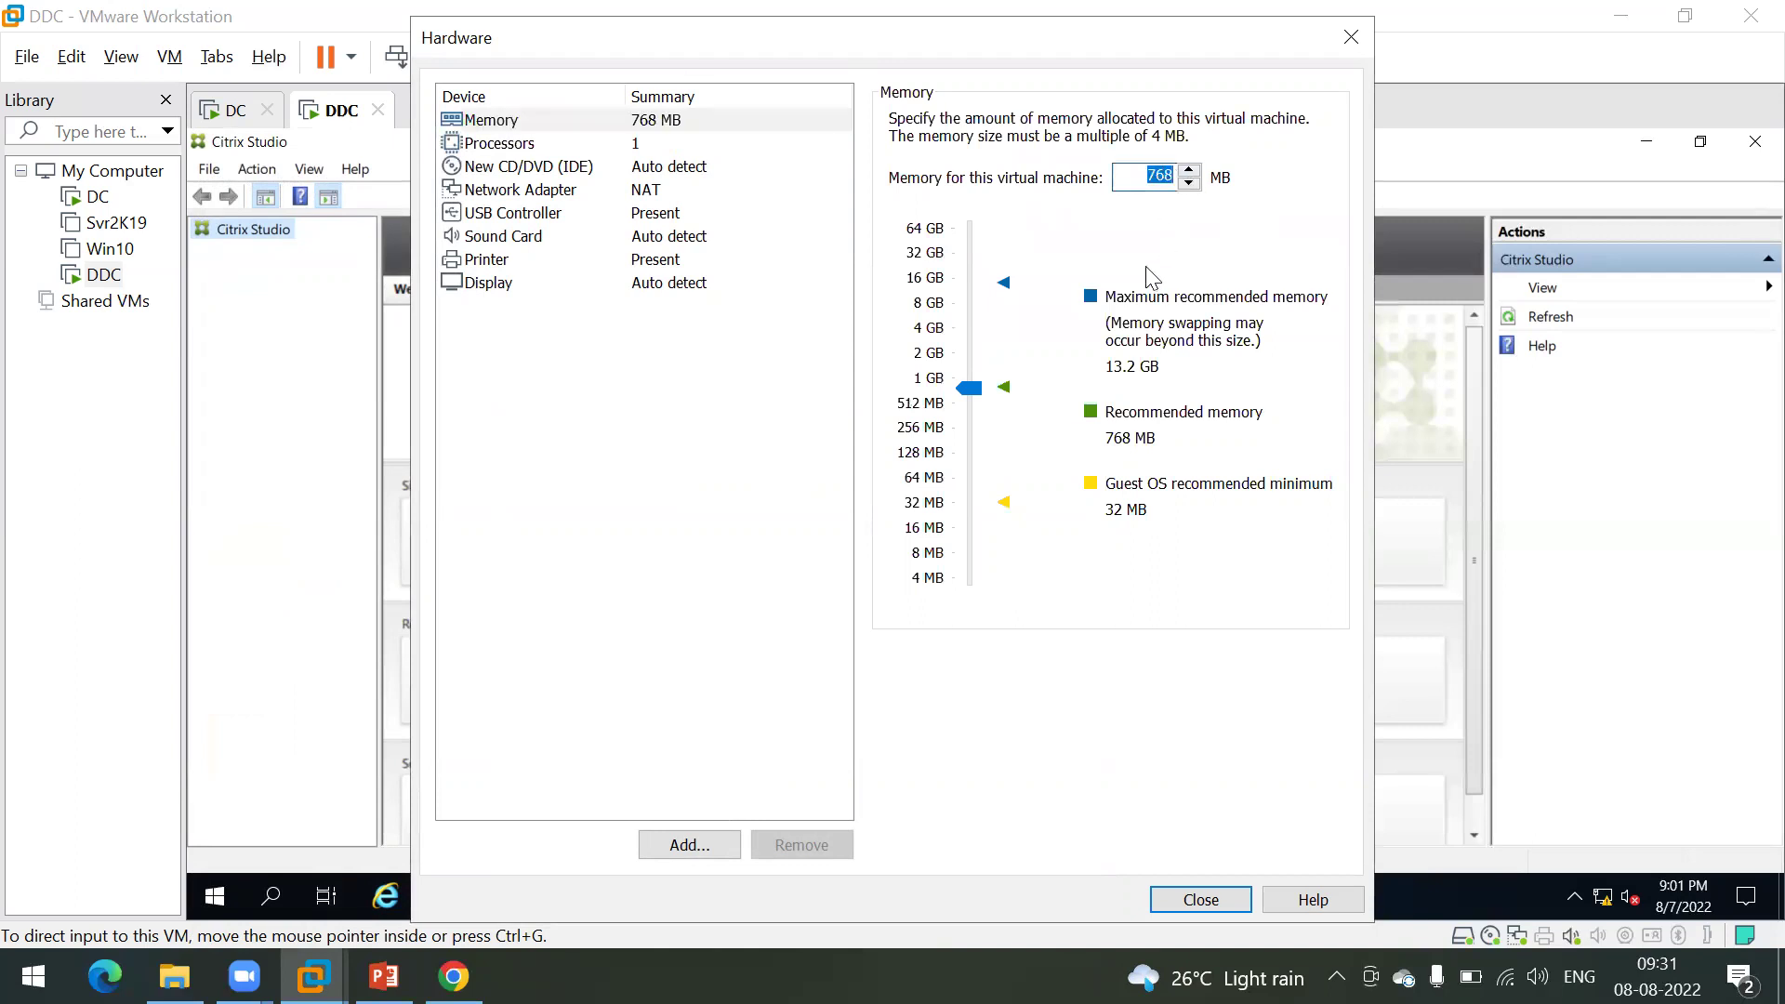
left_click(926, 330)
Step: Enable Virtualize Intel VT-x/EPT or AMD-V/RVI and set the number of processors to 4
left_click(502, 165)
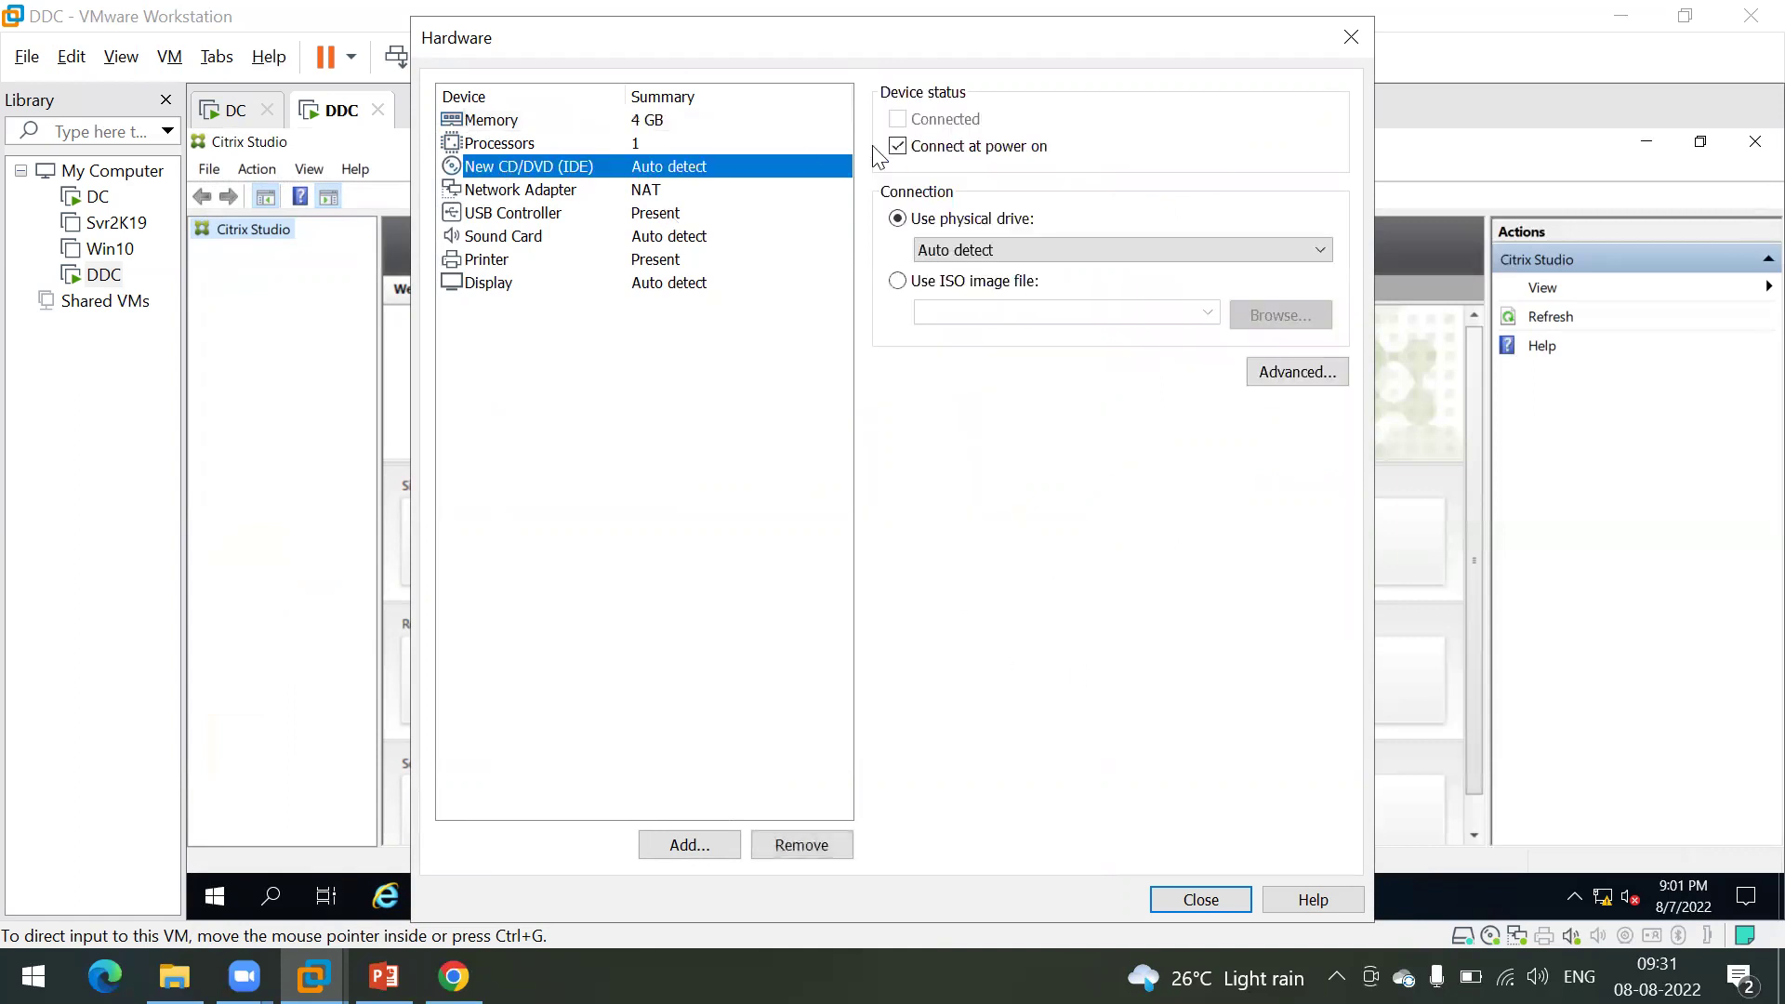
left_click(526, 144)
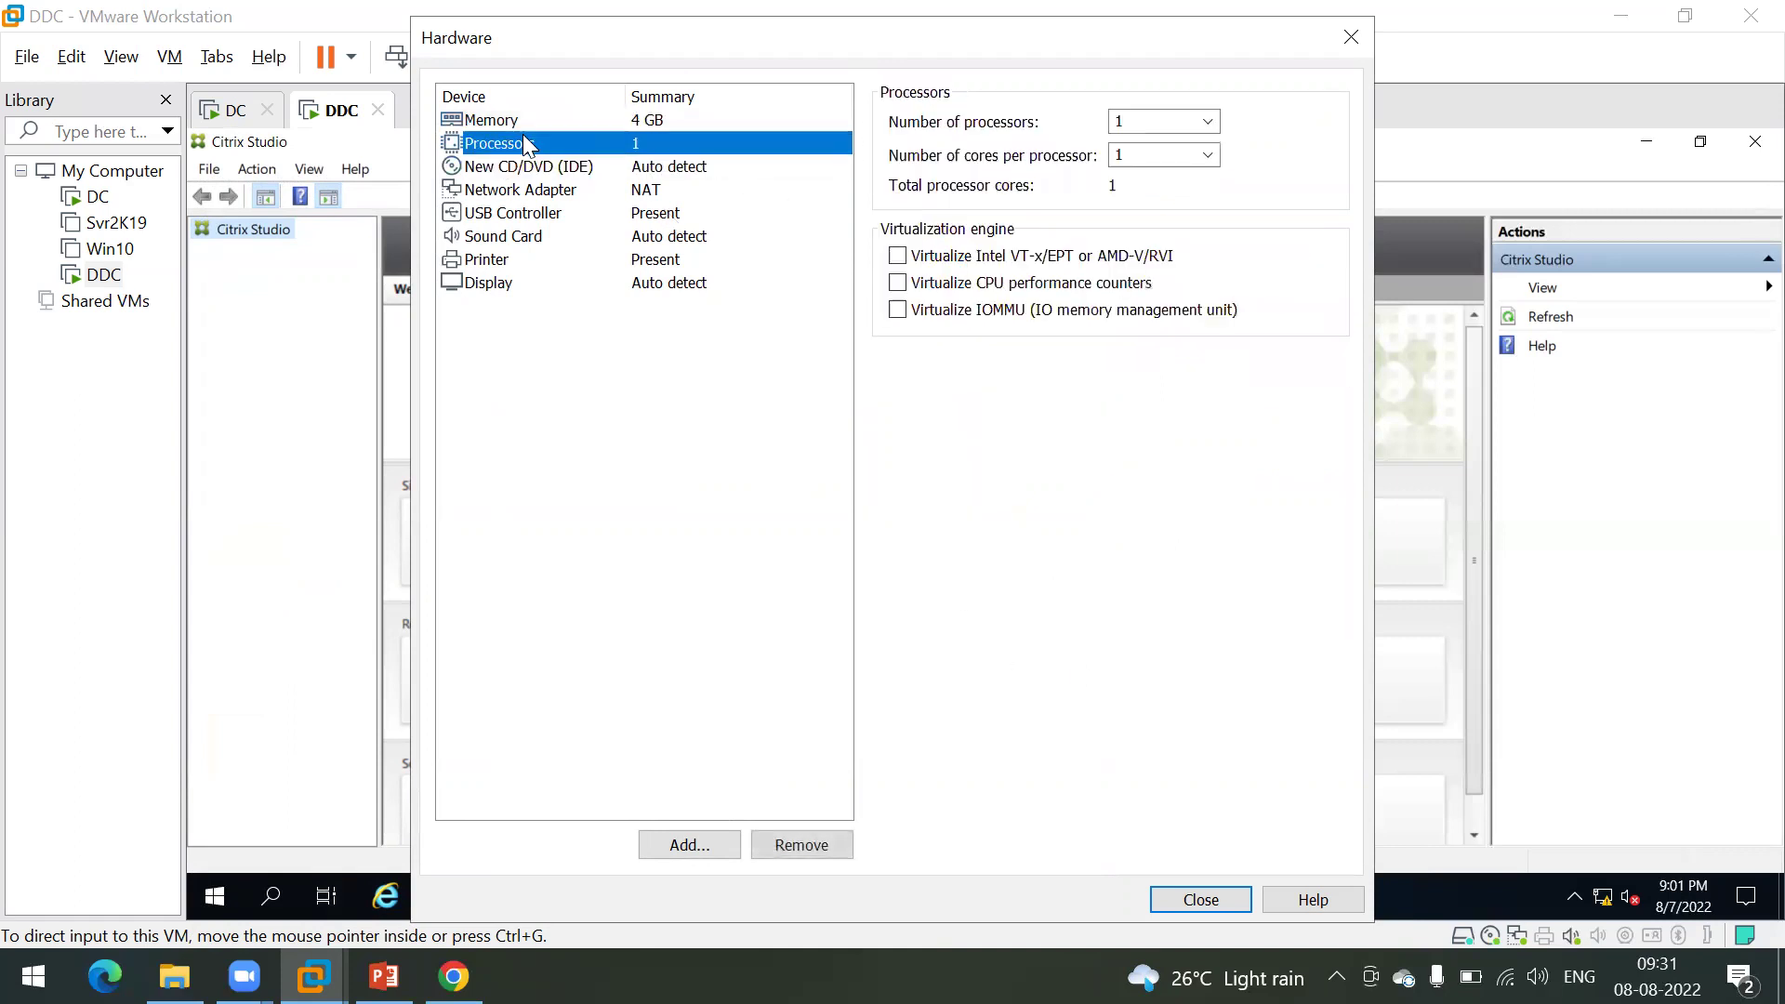
left_click(926, 260)
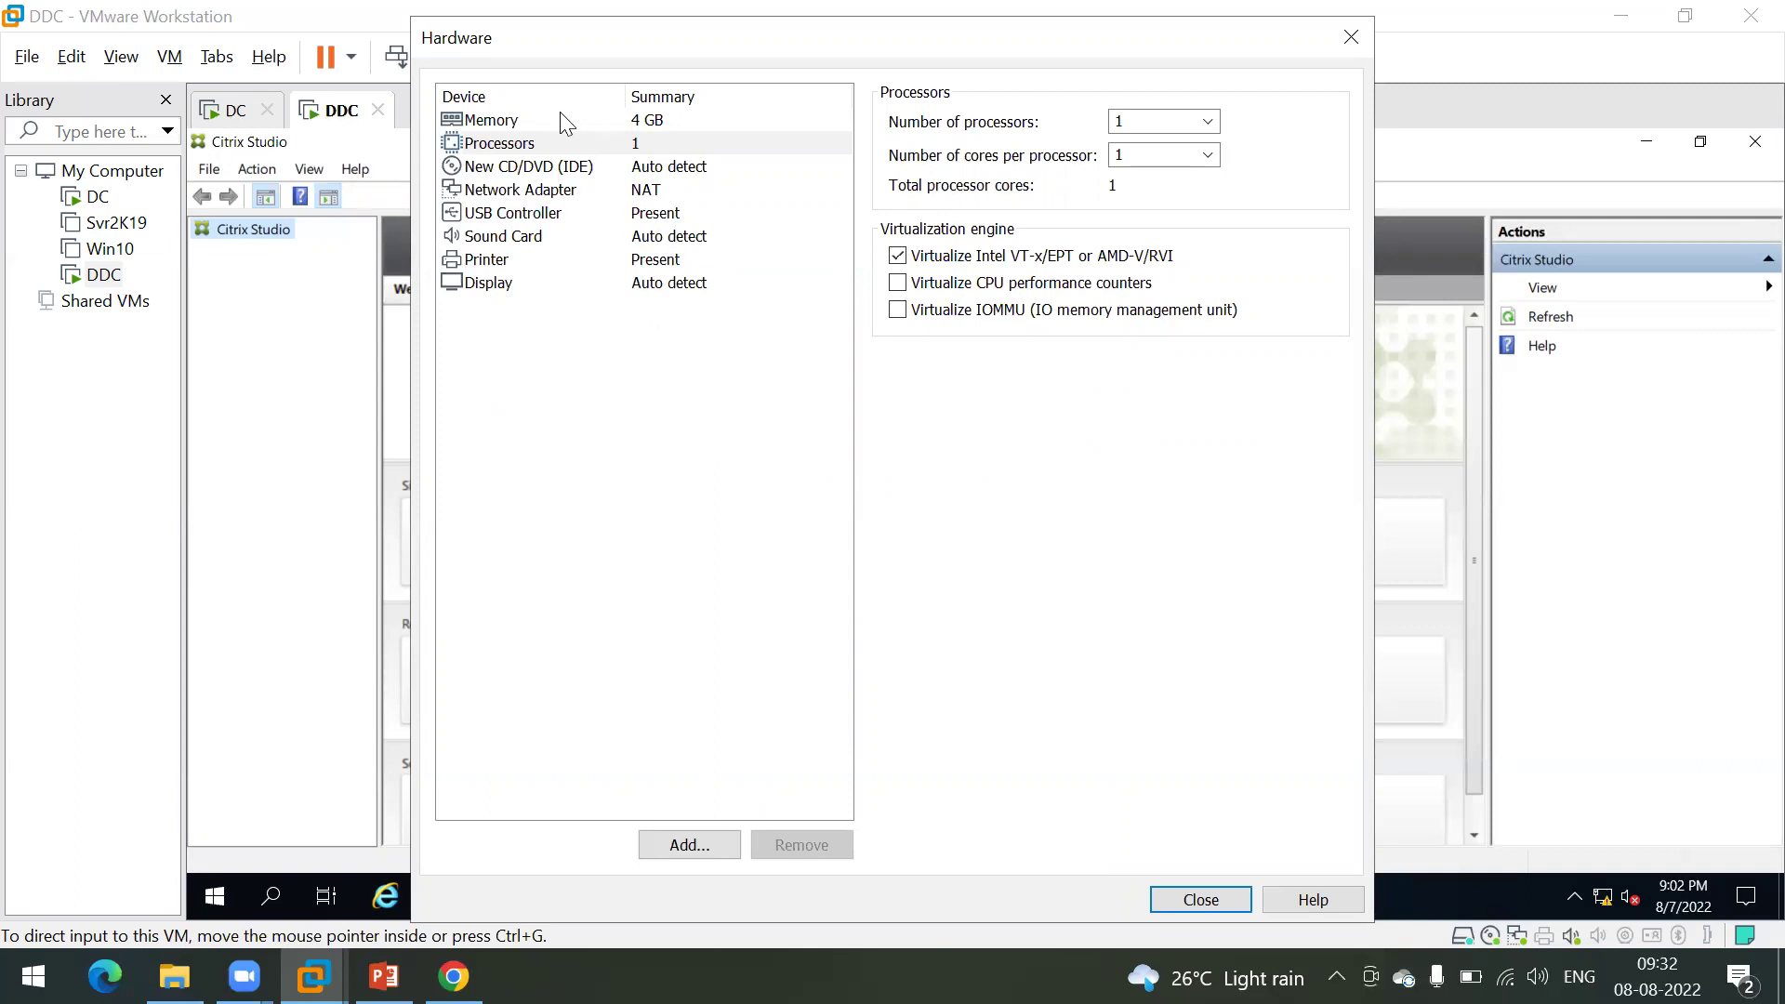
left_click(1208, 122)
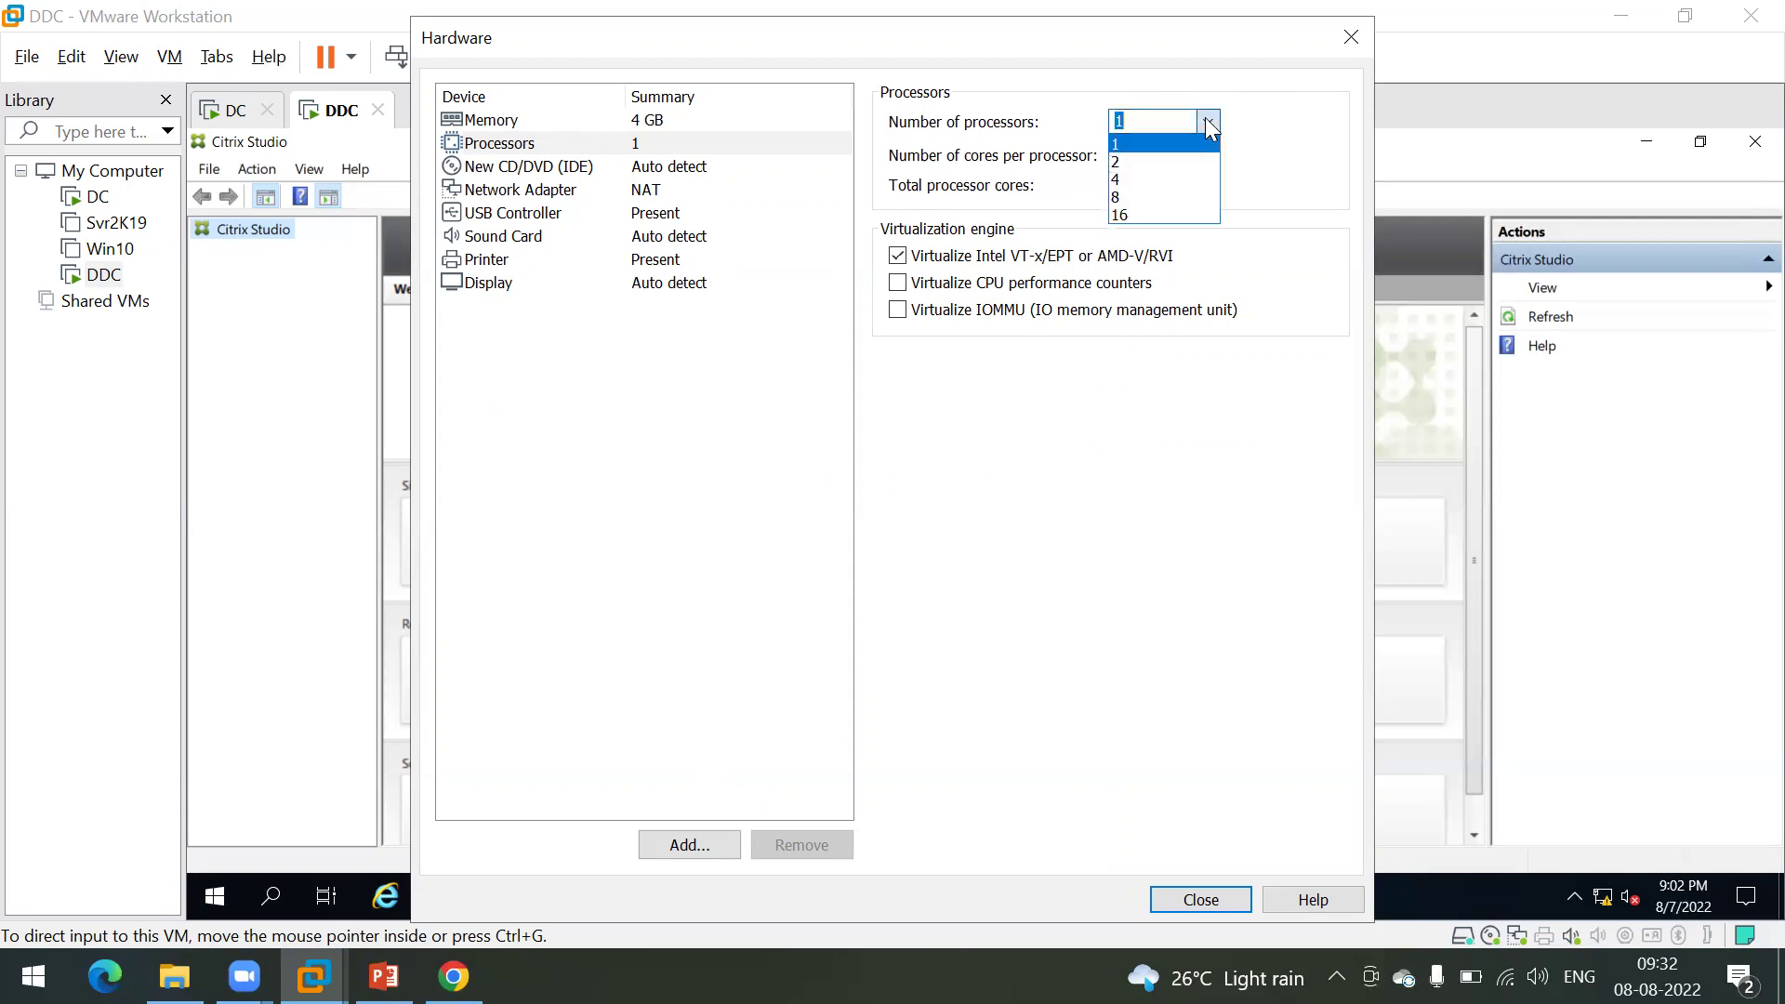
left_click(1135, 179)
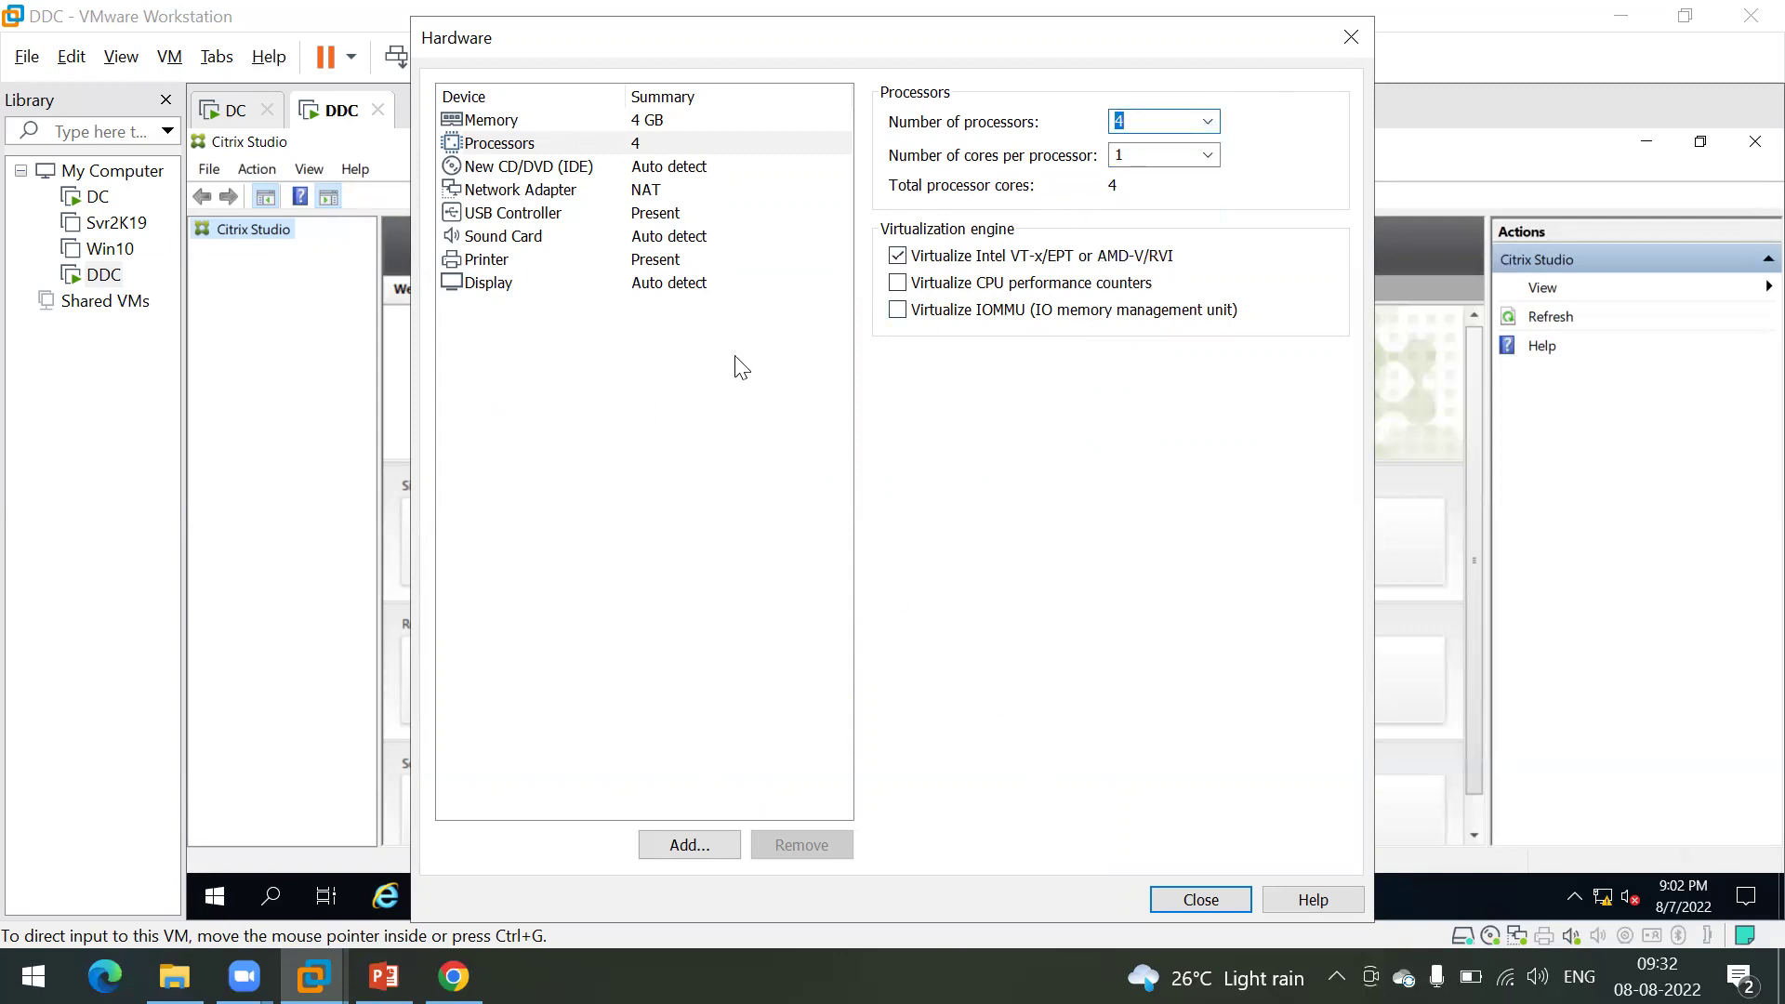
Step: Attach the ISO image CitrixHypervisor-8.2.0-install-cd from C:\ISO to the virtual CD/DVD drive
left_click(506, 167)
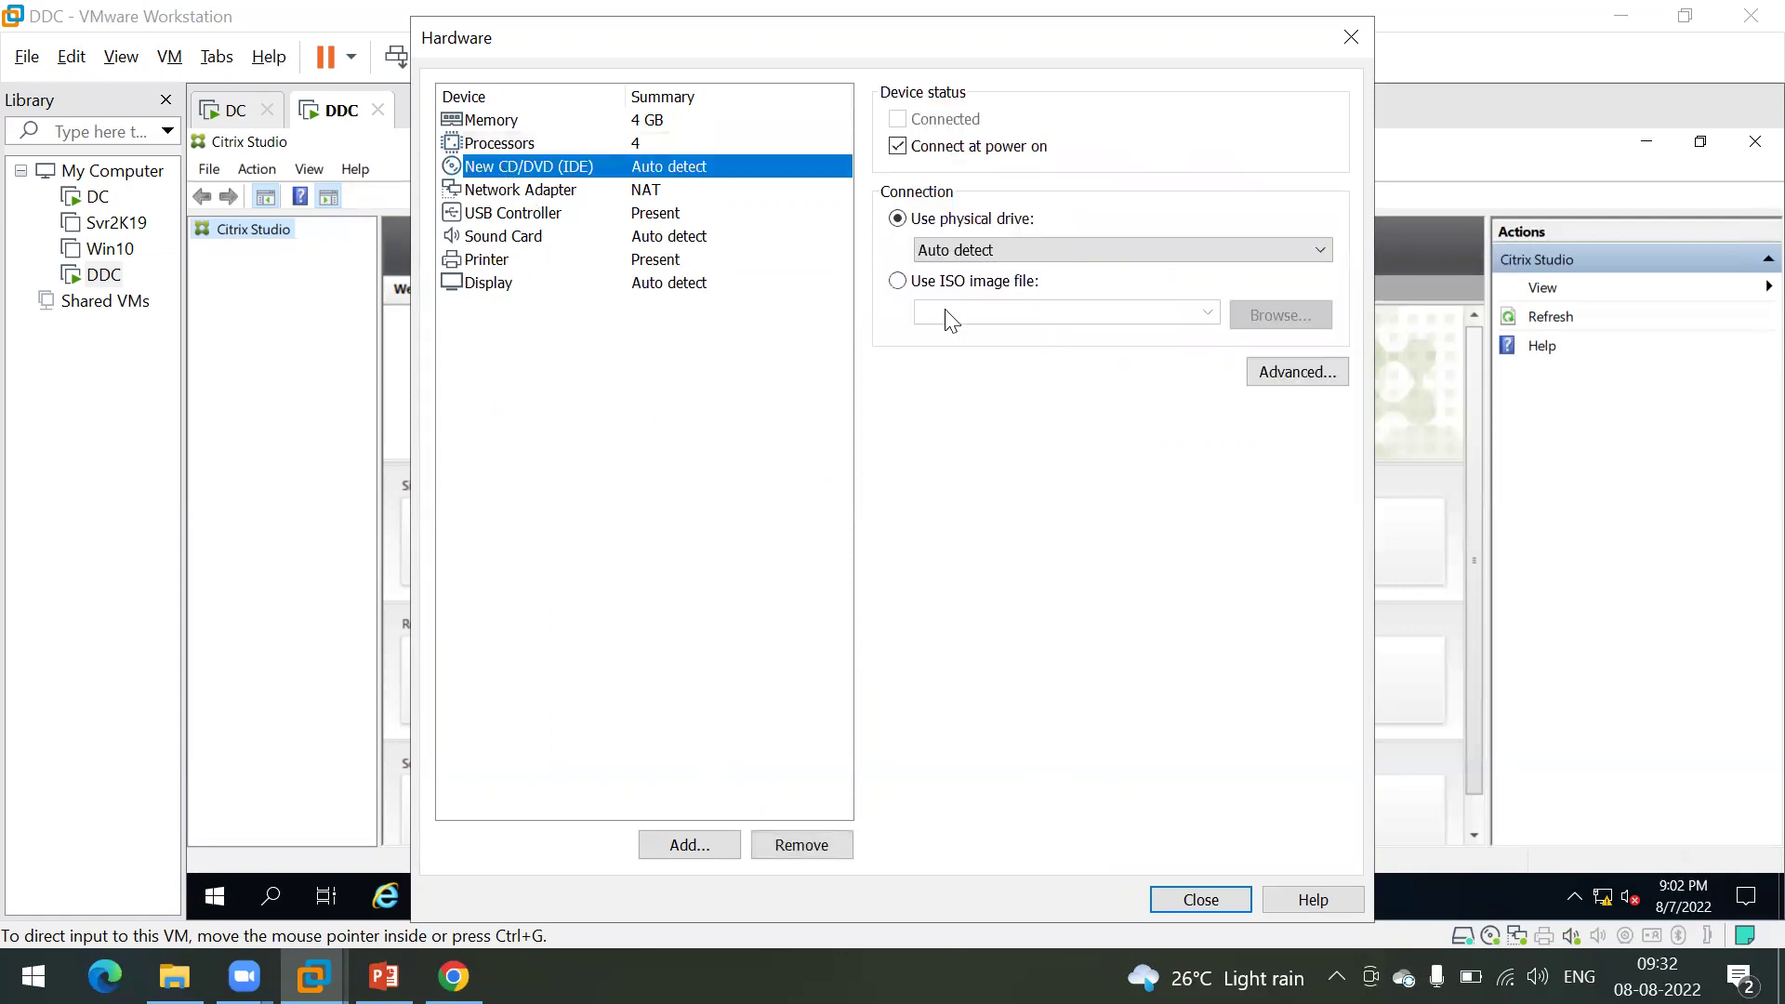
left_click(930, 284)
left_click(1273, 321)
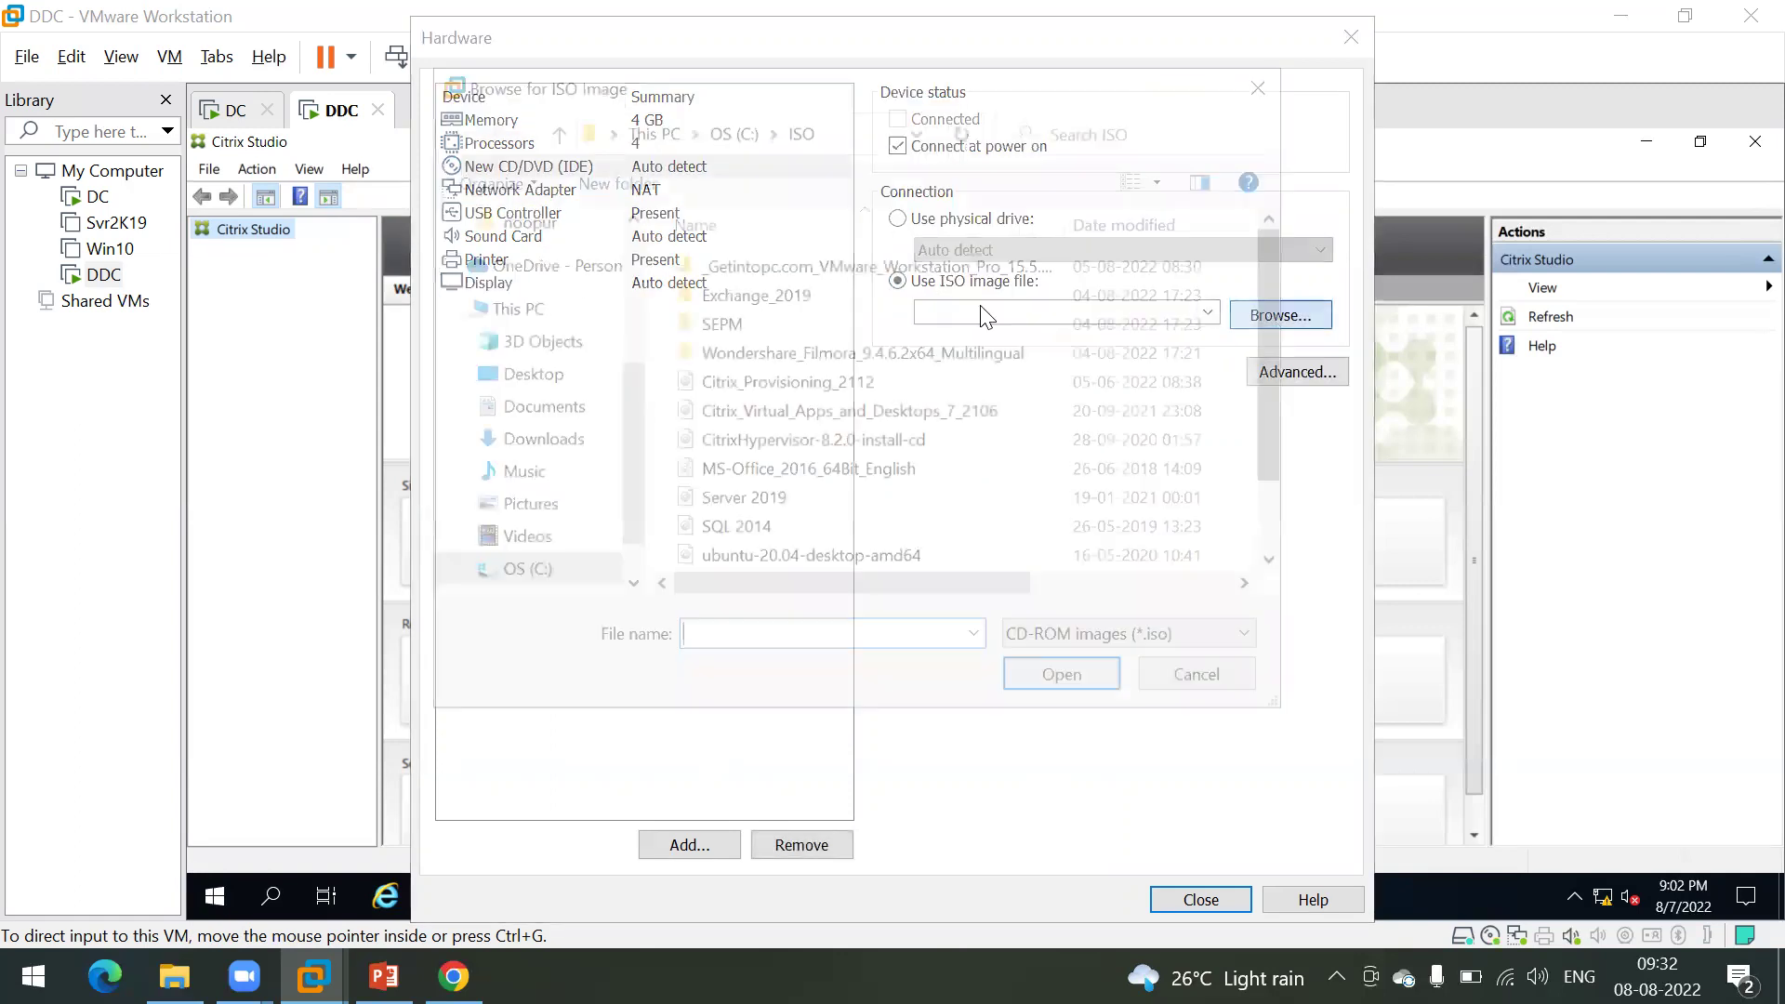
double_click(779, 447)
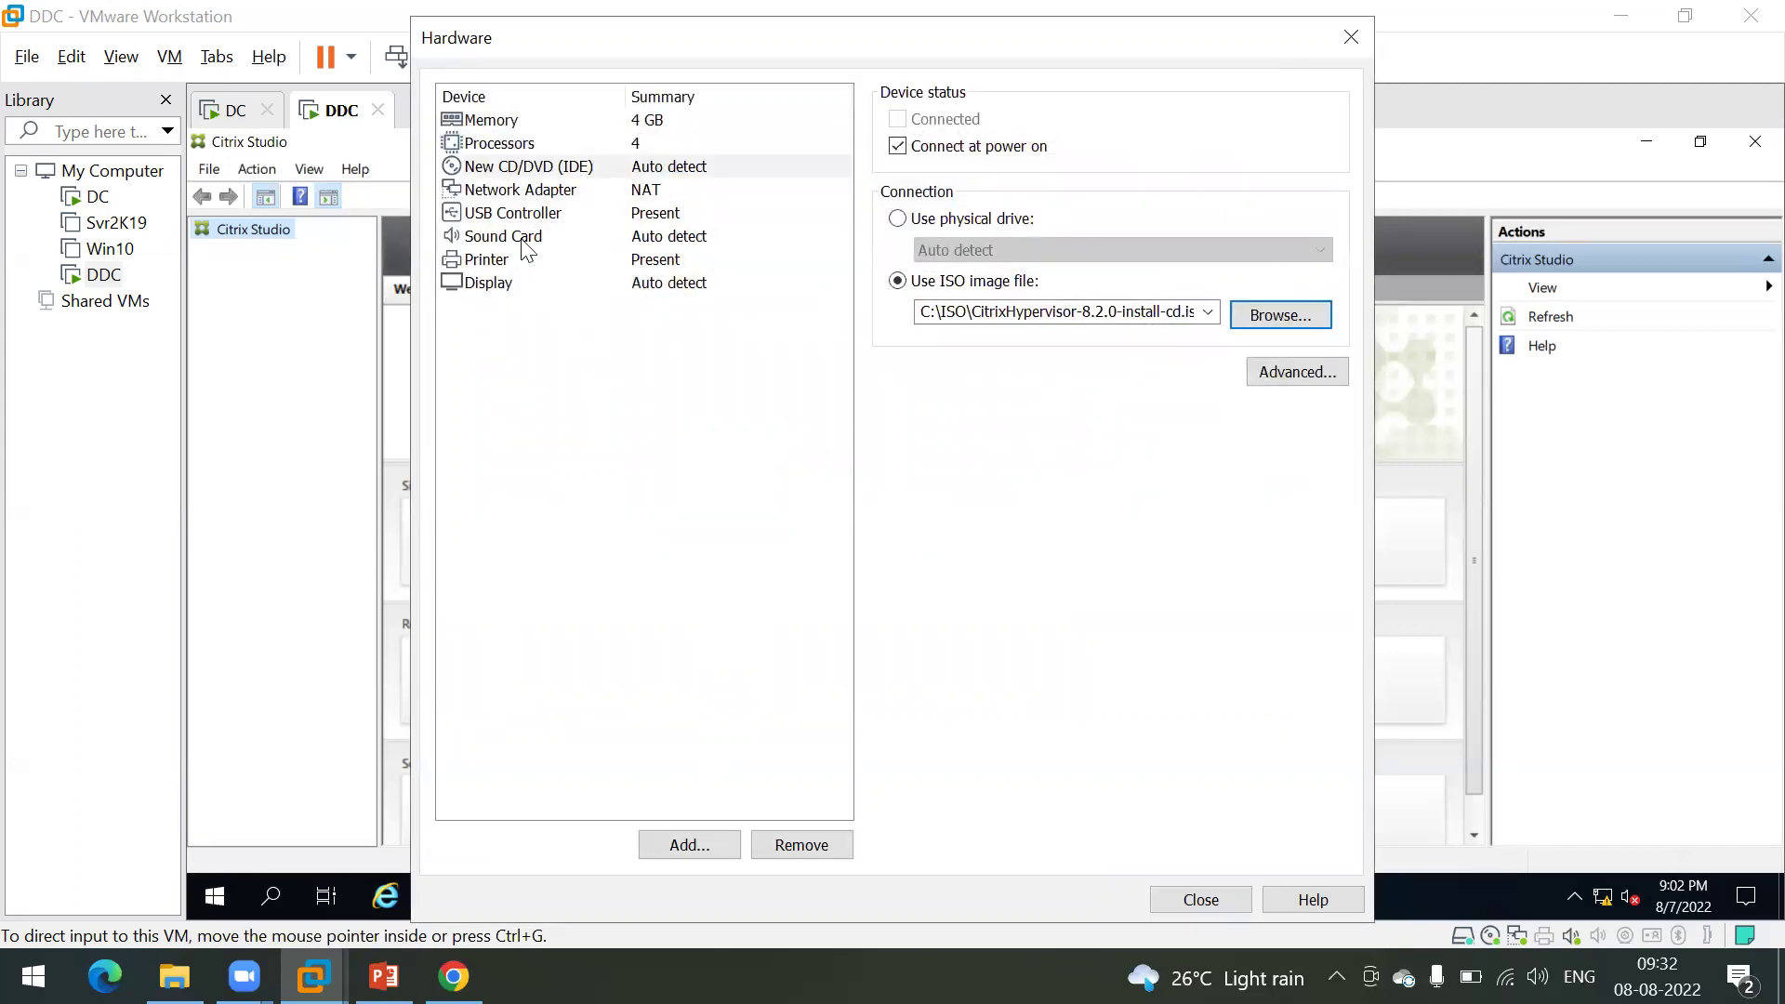
Step: Set the virtual machine's network adapter to a Host-only connection
left_click(509, 192)
left_click(918, 313)
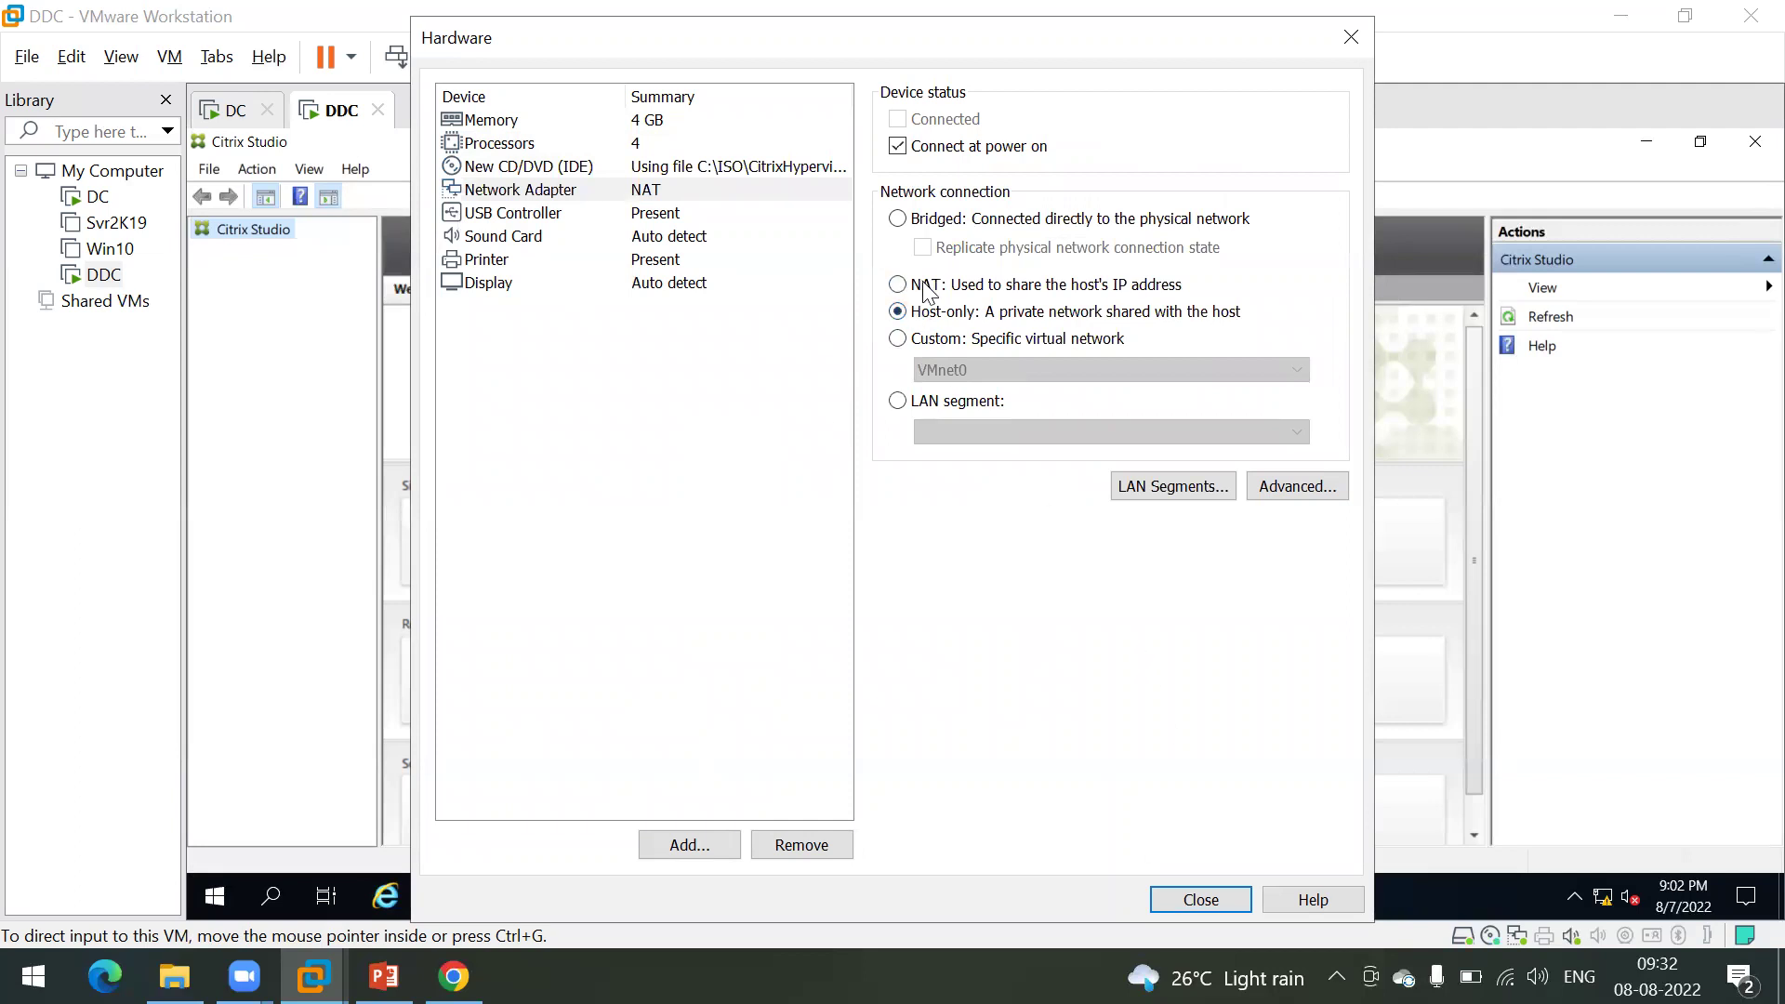
Step: Specify monitor settings for the virtual machine's display with a maximum resolution of 1280 x 1024 and save the hardware changes
left_click(1188, 902)
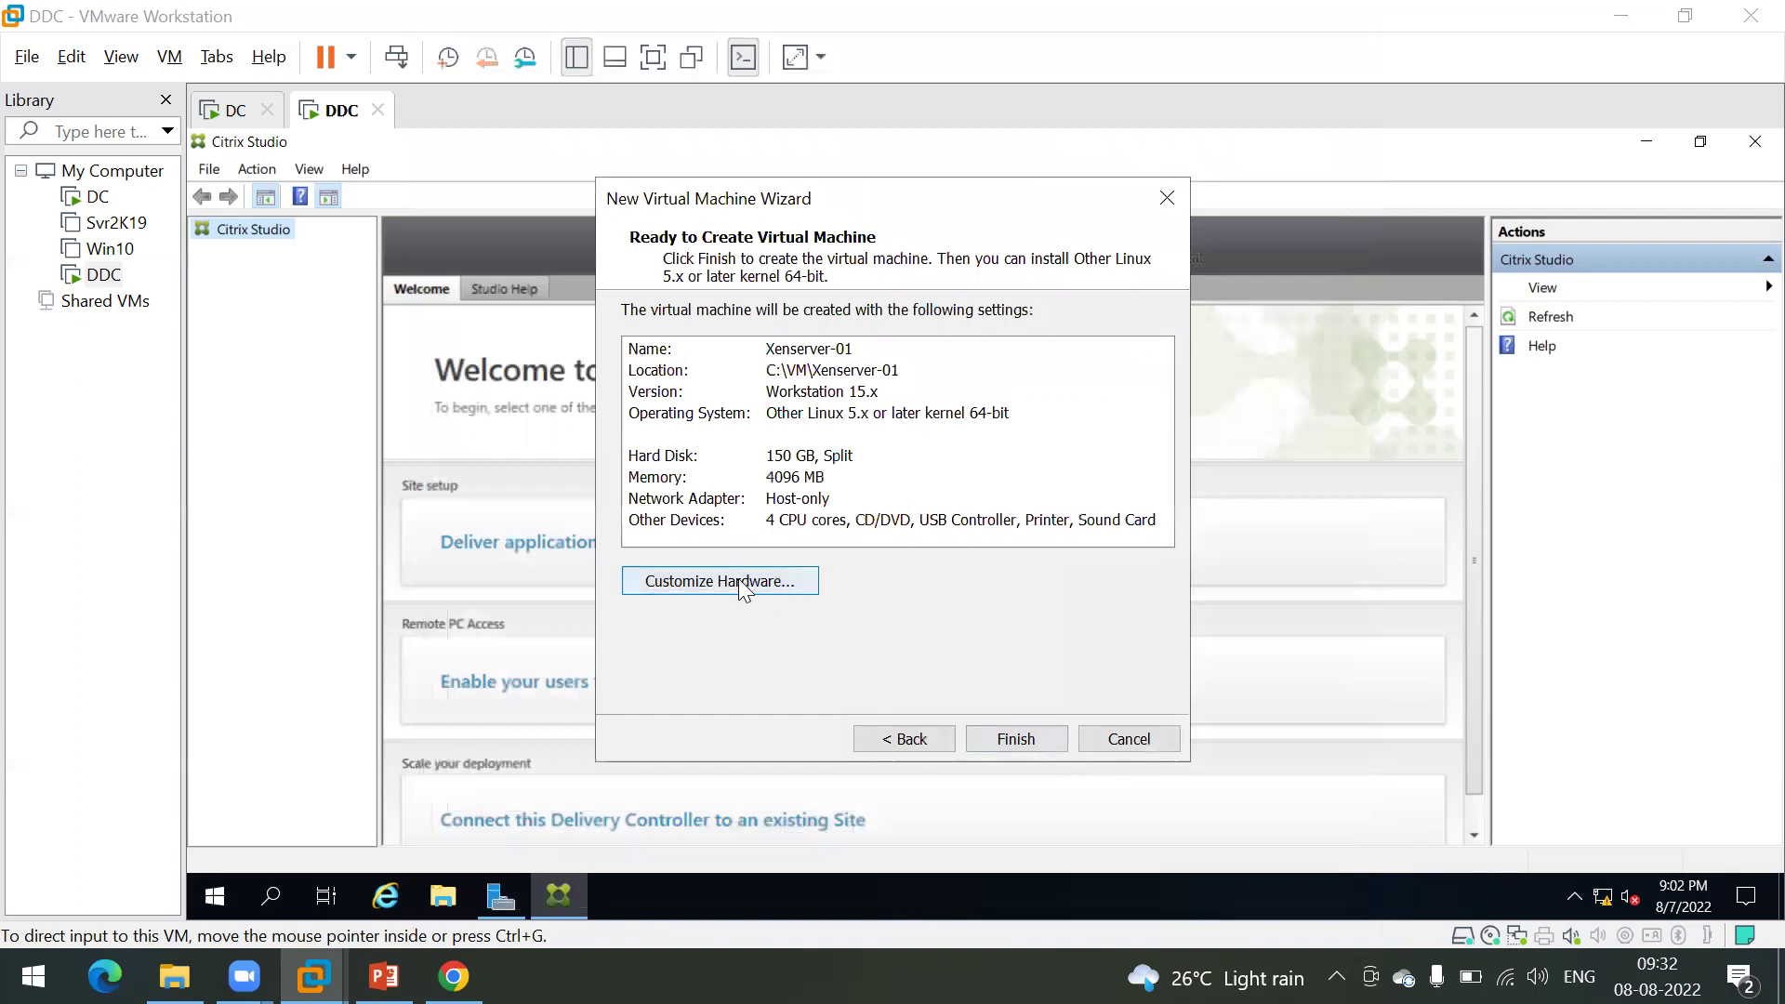
left_click(793, 585)
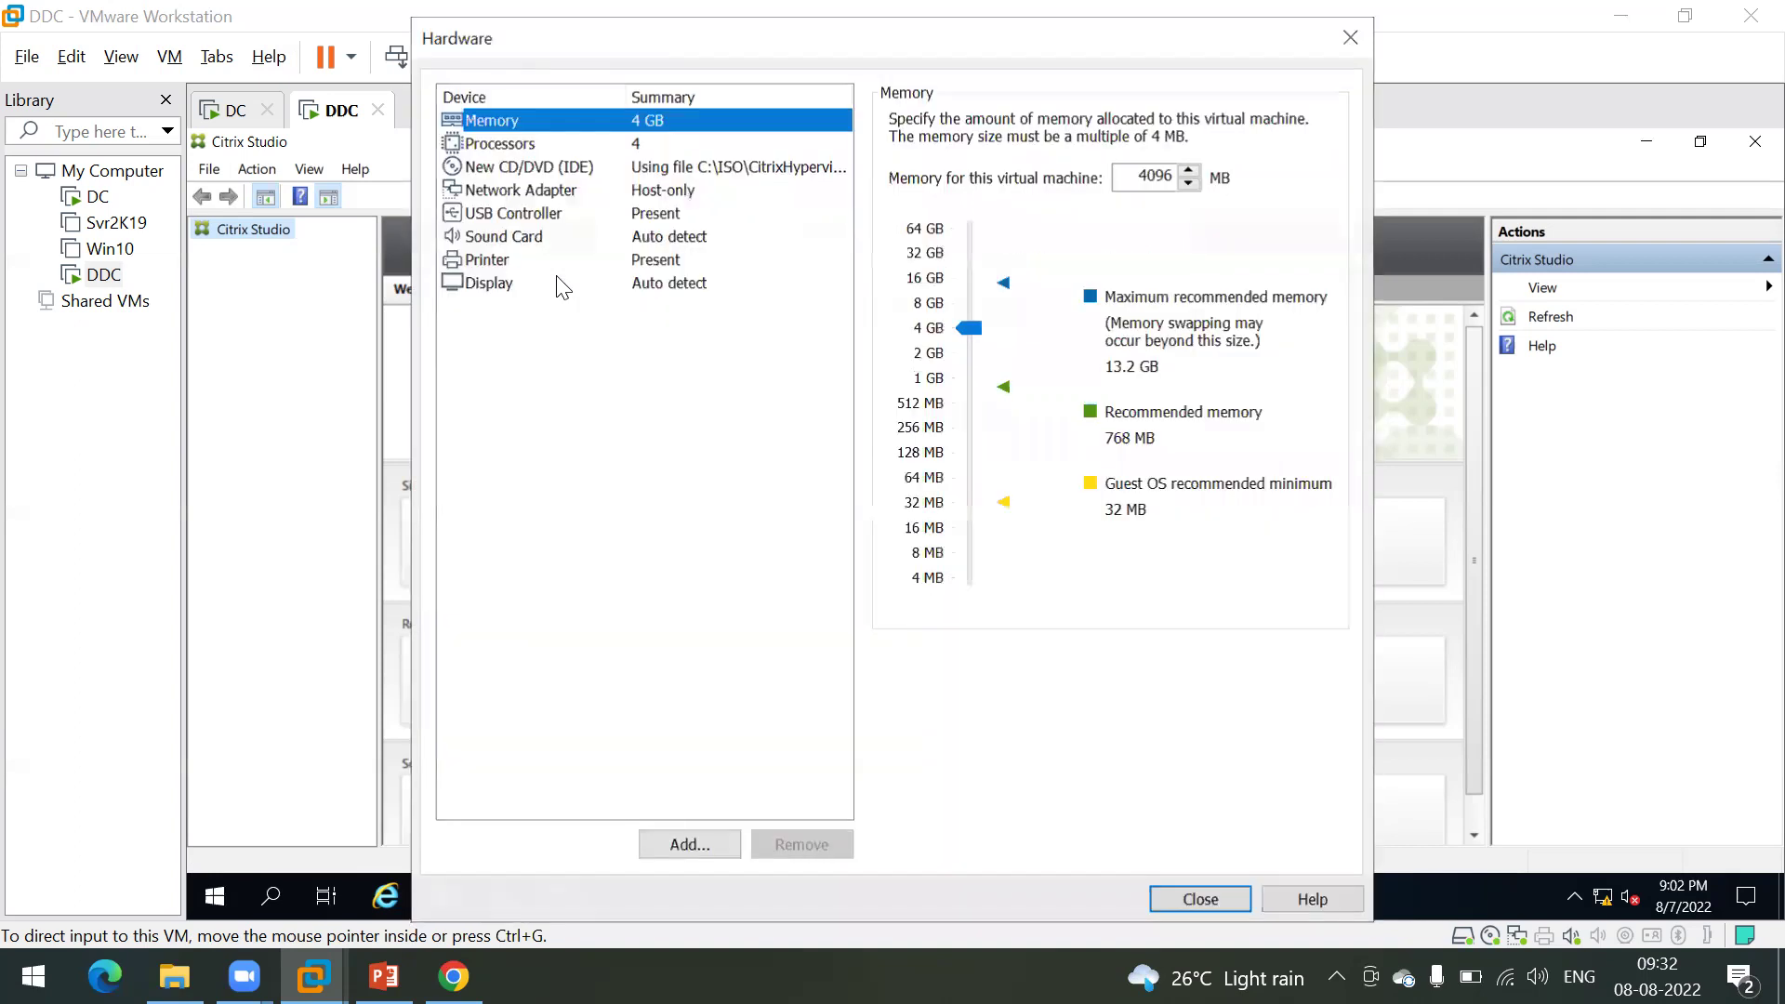
left_click(490, 282)
left_click(925, 221)
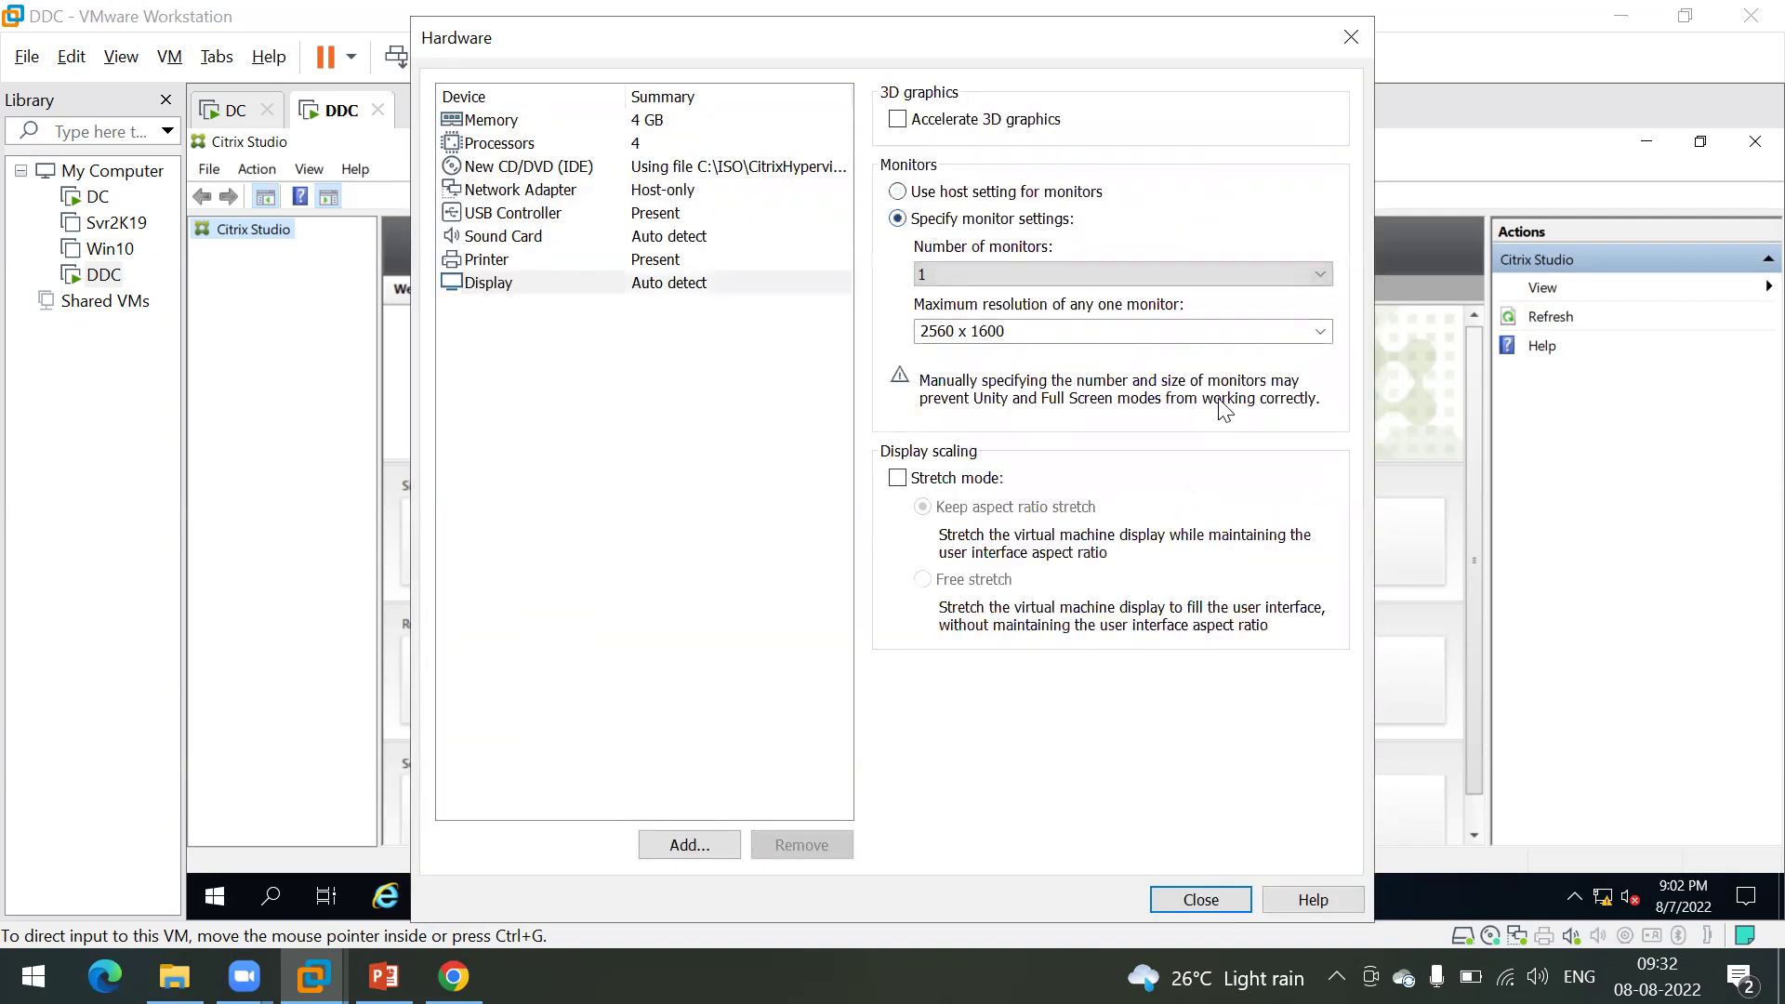
left_click(1322, 332)
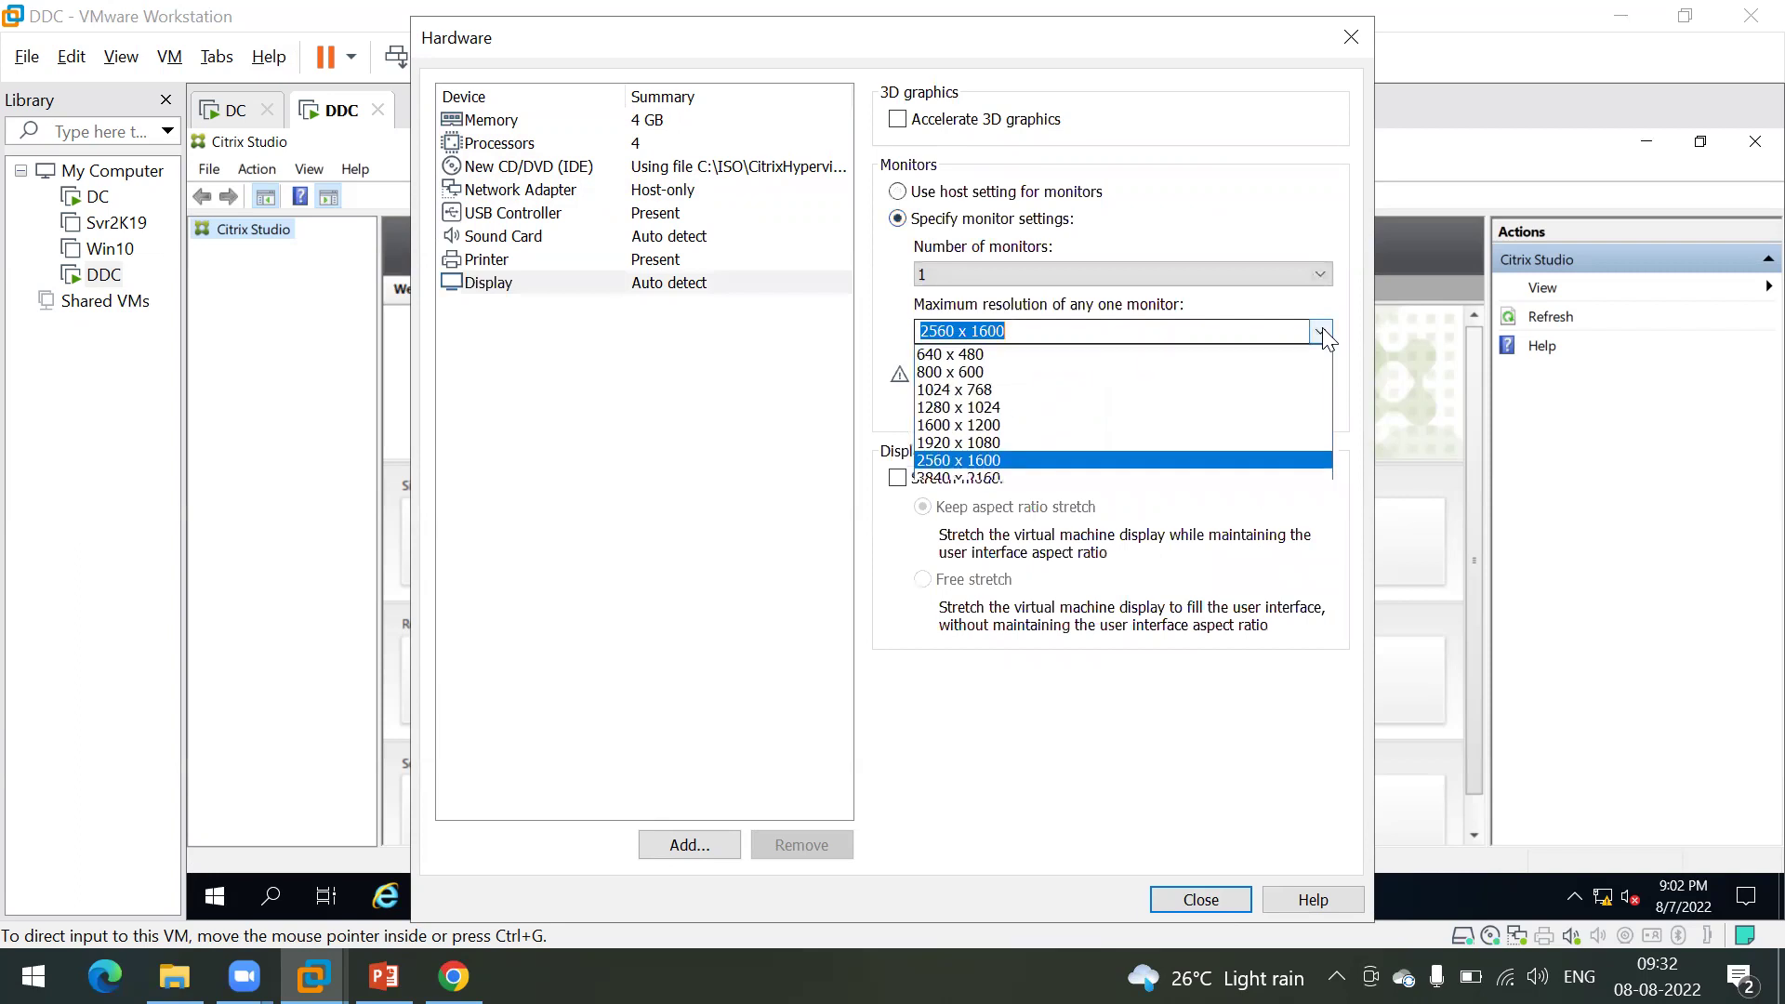
left_click(963, 407)
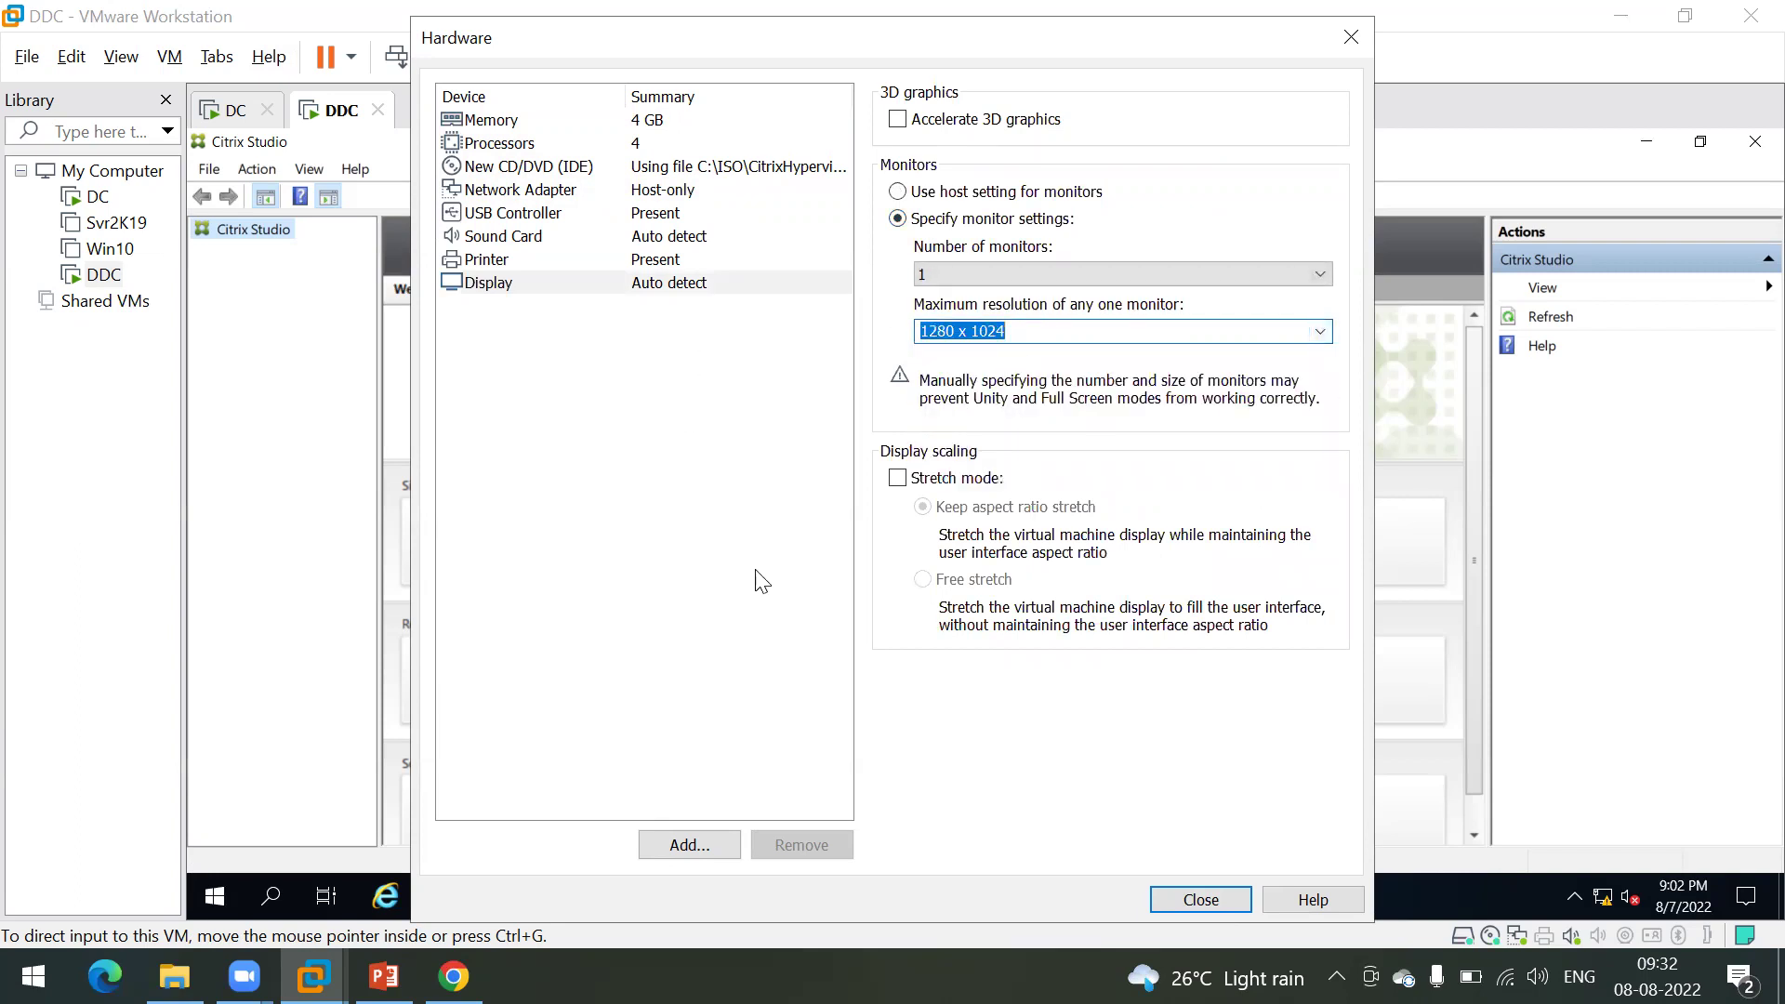
left_click(1197, 899)
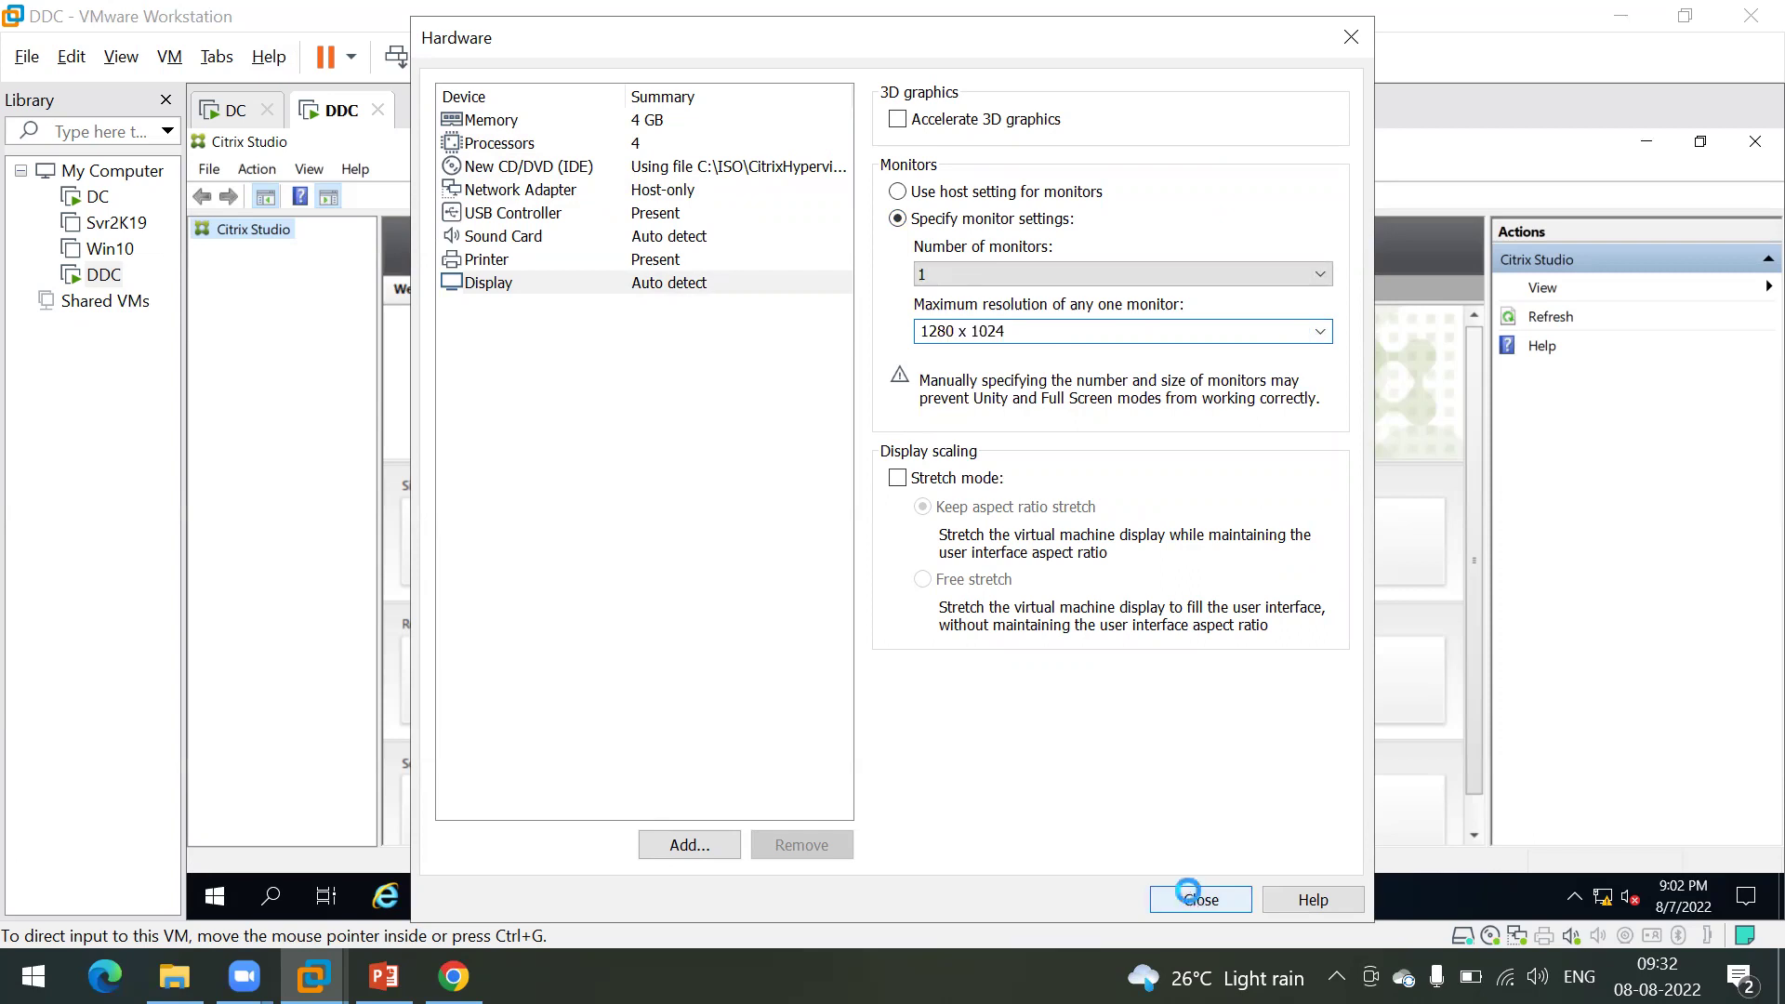
Step: Finish creating the Xenserver-01 virtual machine and power it on
left_click(1012, 731)
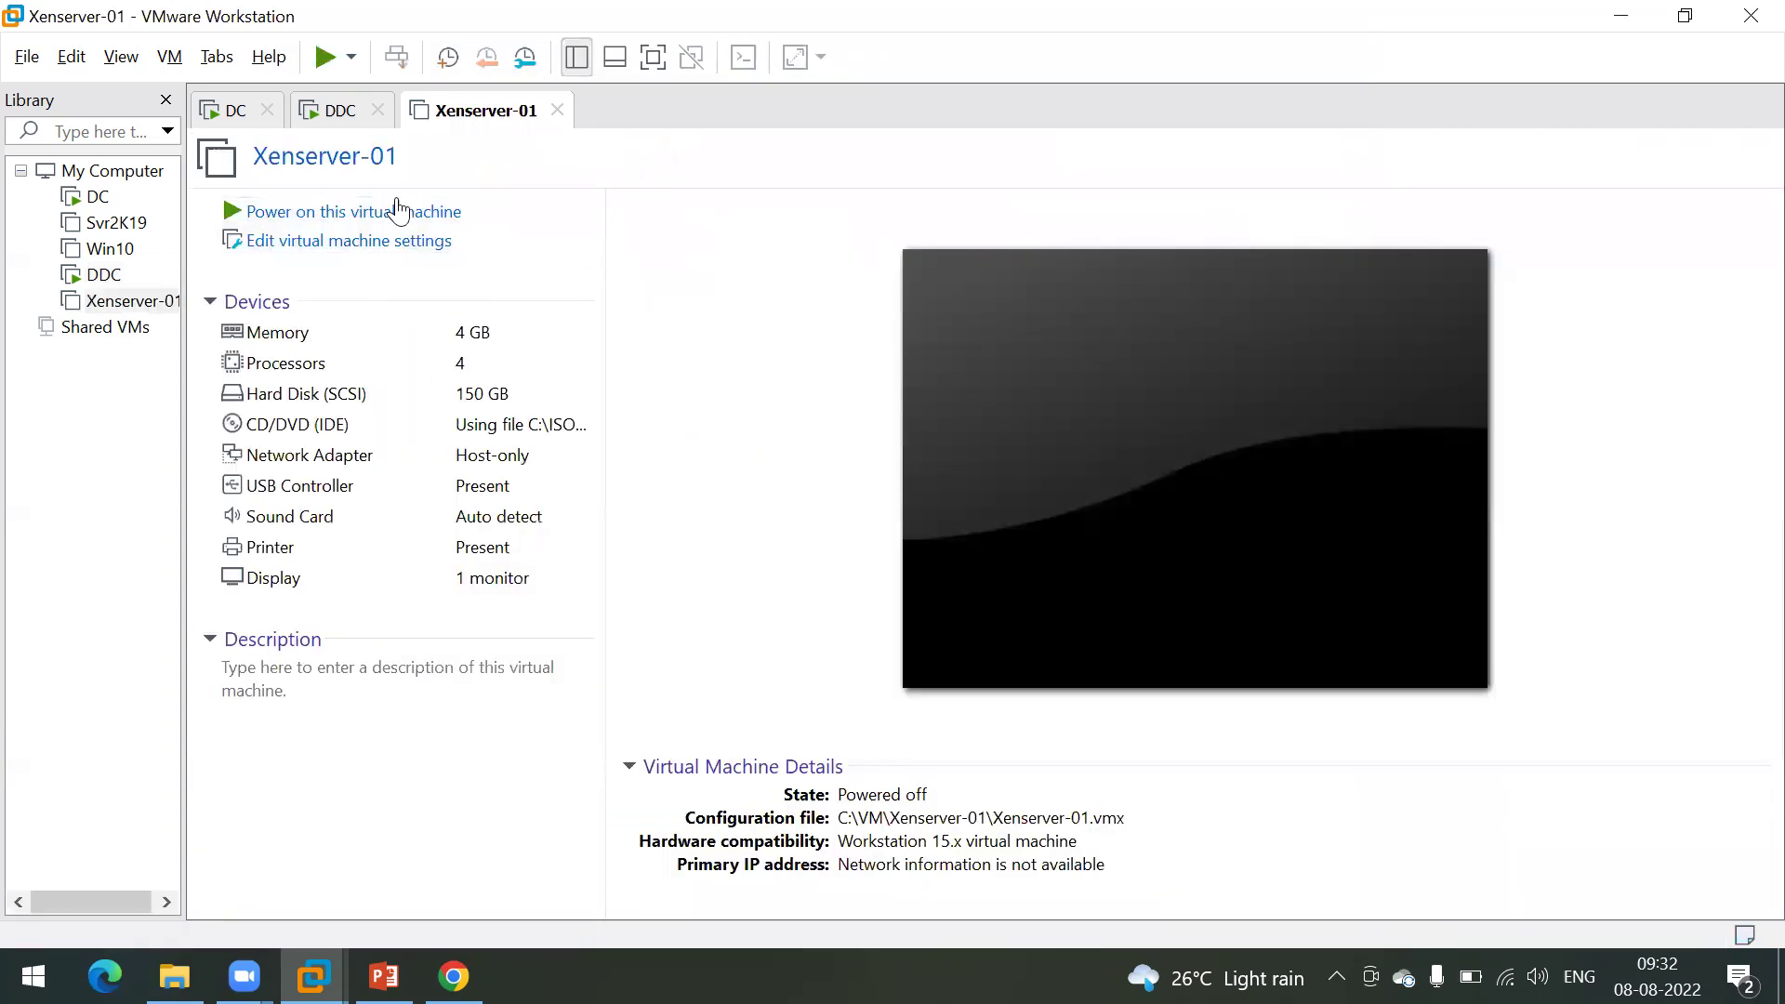
left_click(398, 210)
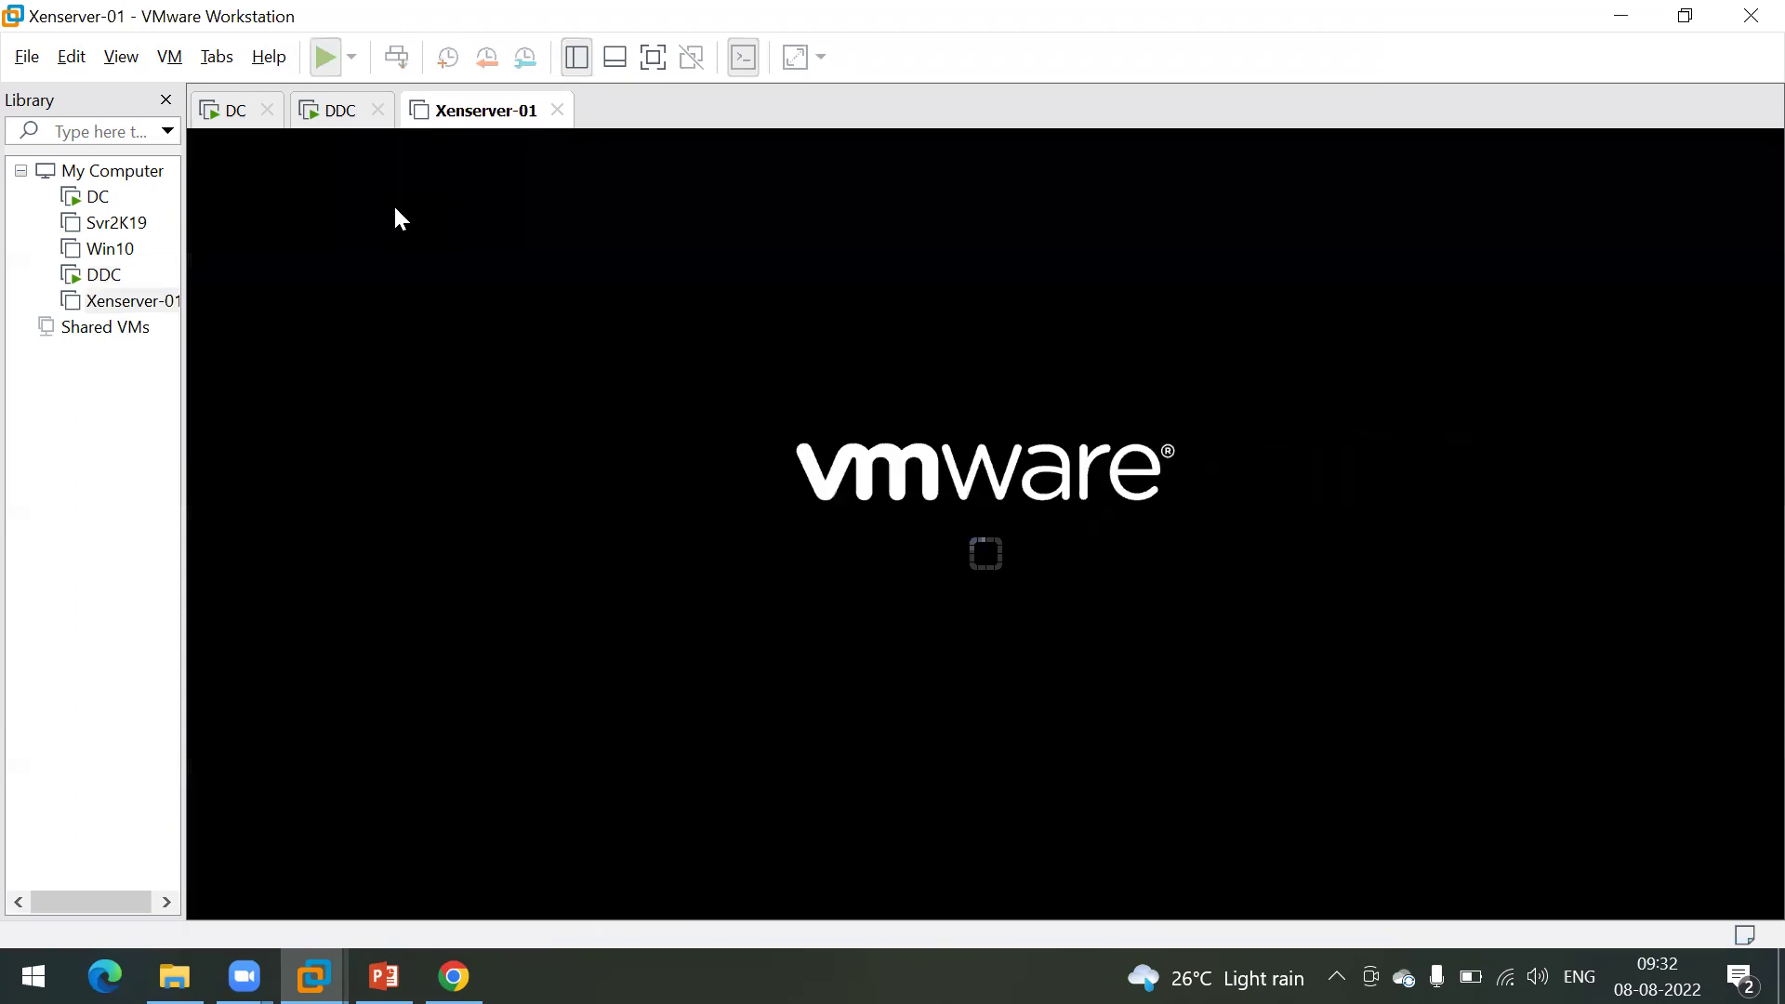
Step: Start the Citrix Hypervisor installation from the boot prompt and dismiss the guest operating system installation reminder
left_click(933, 514)
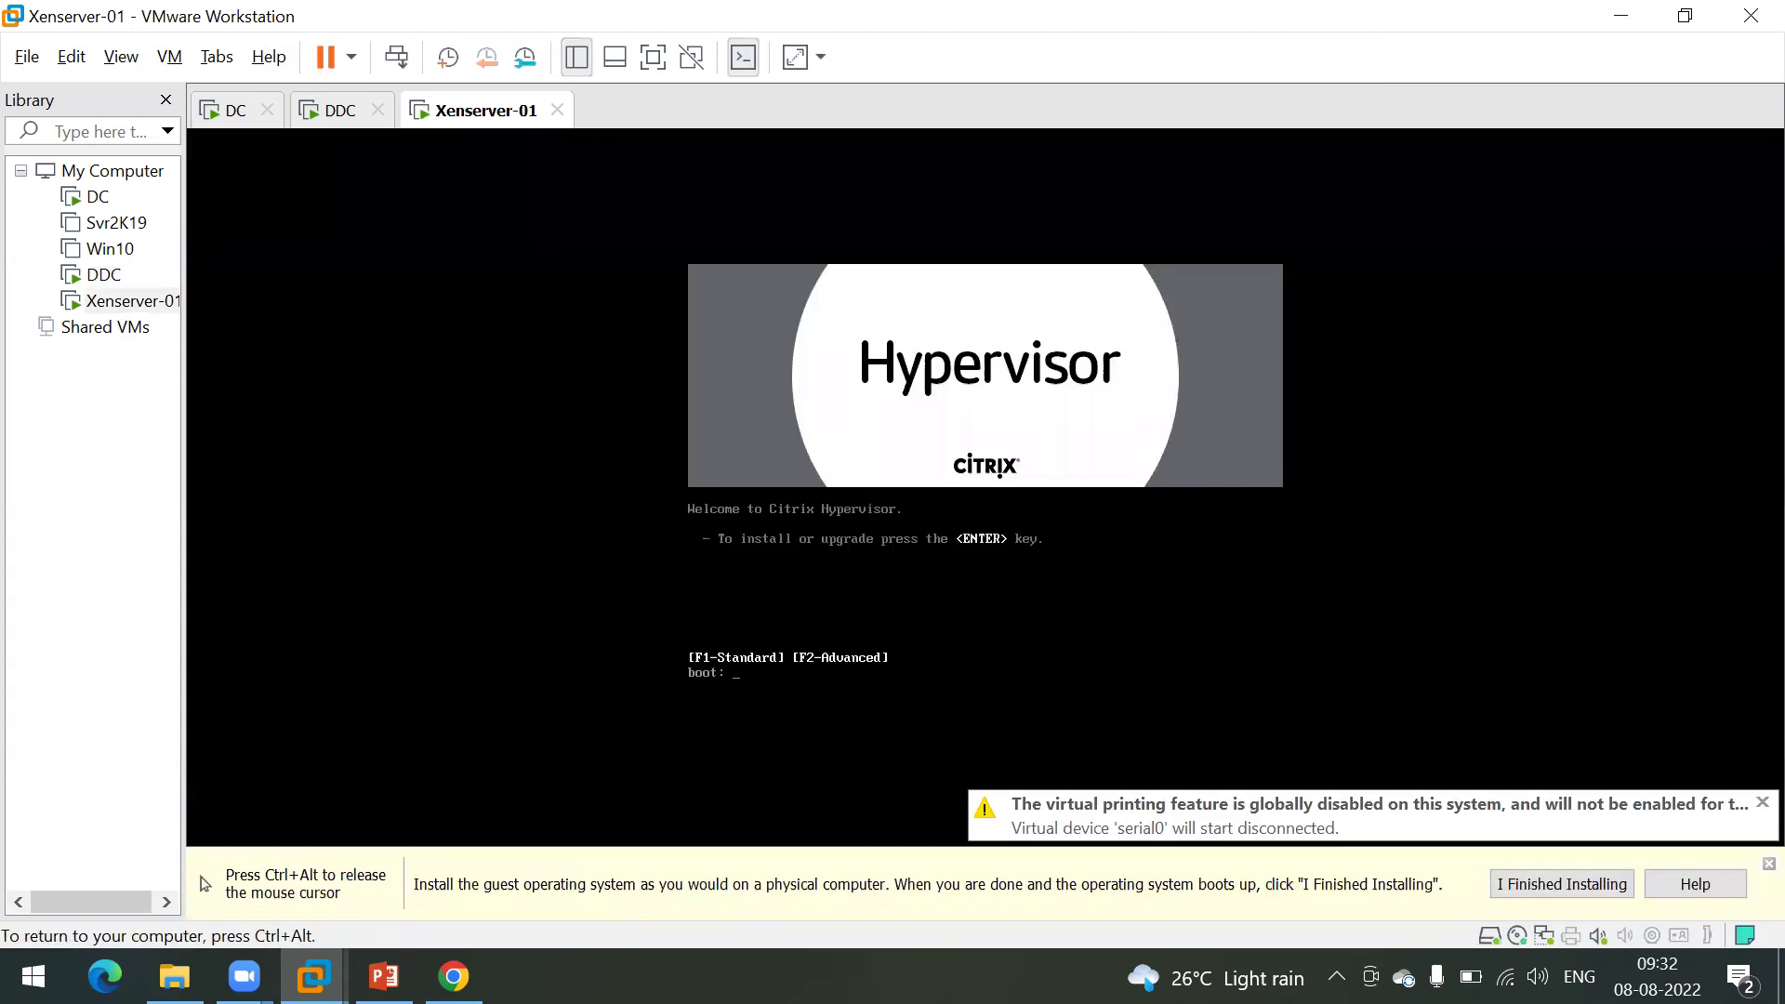
key("Return")
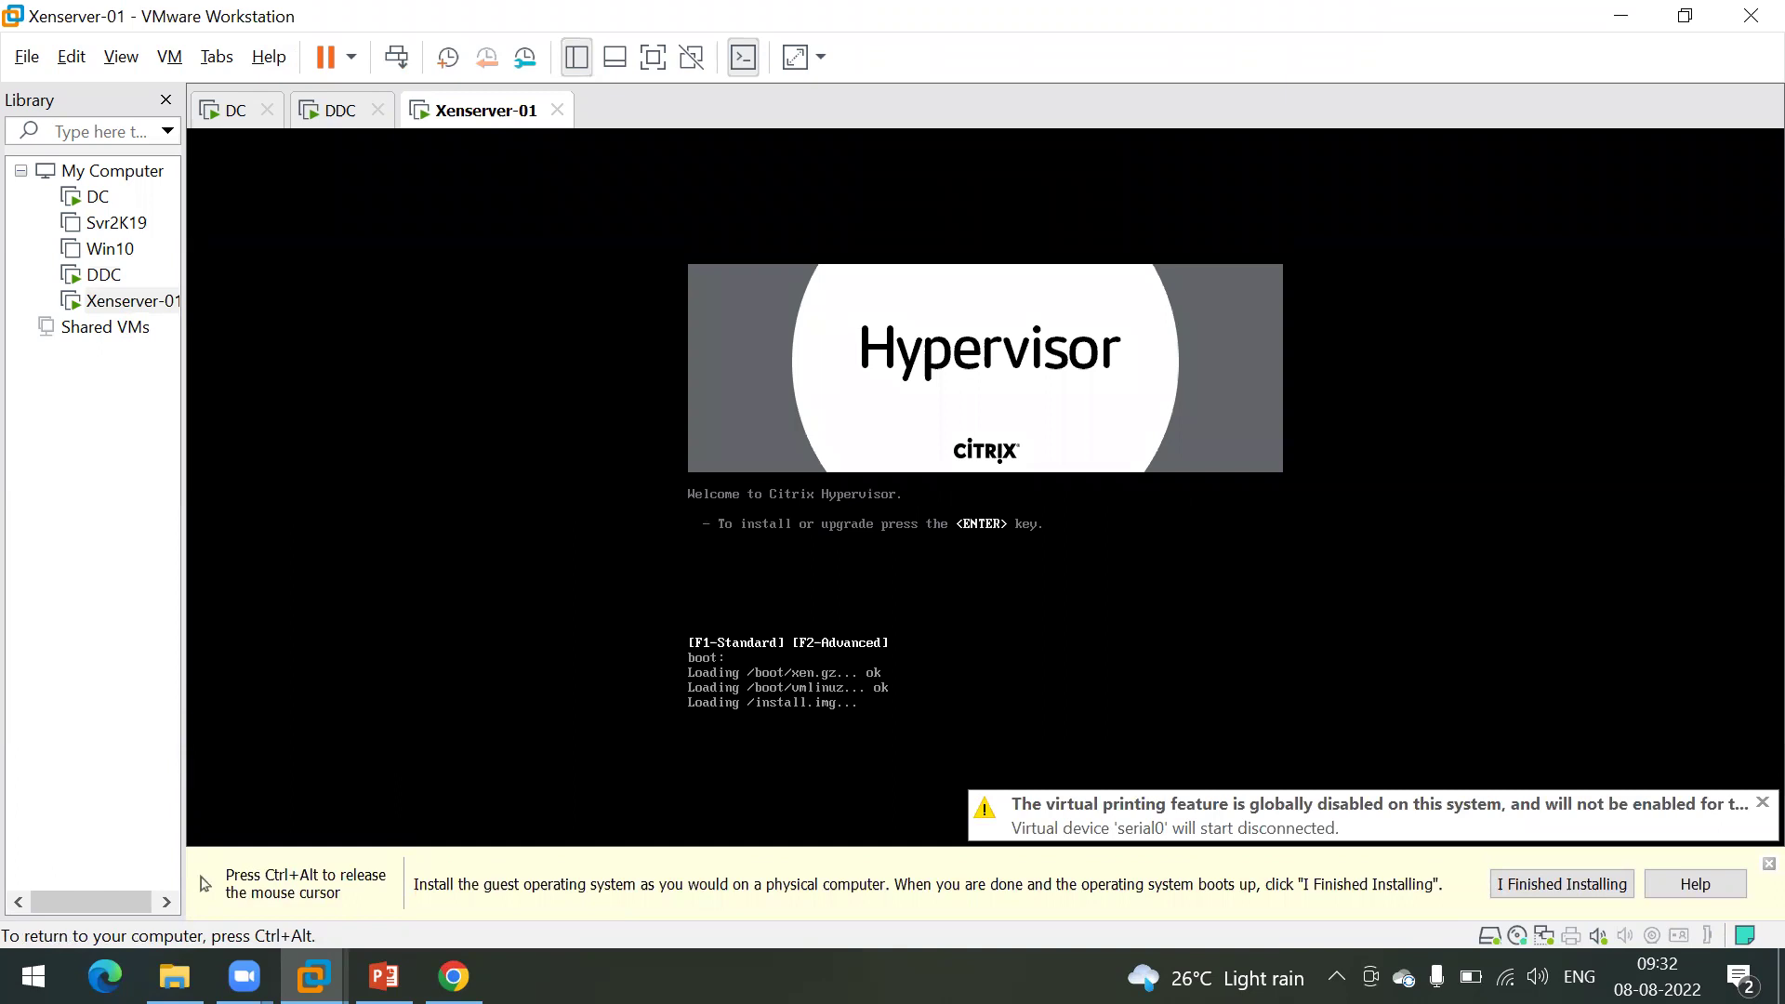
key("ctrl+alt")
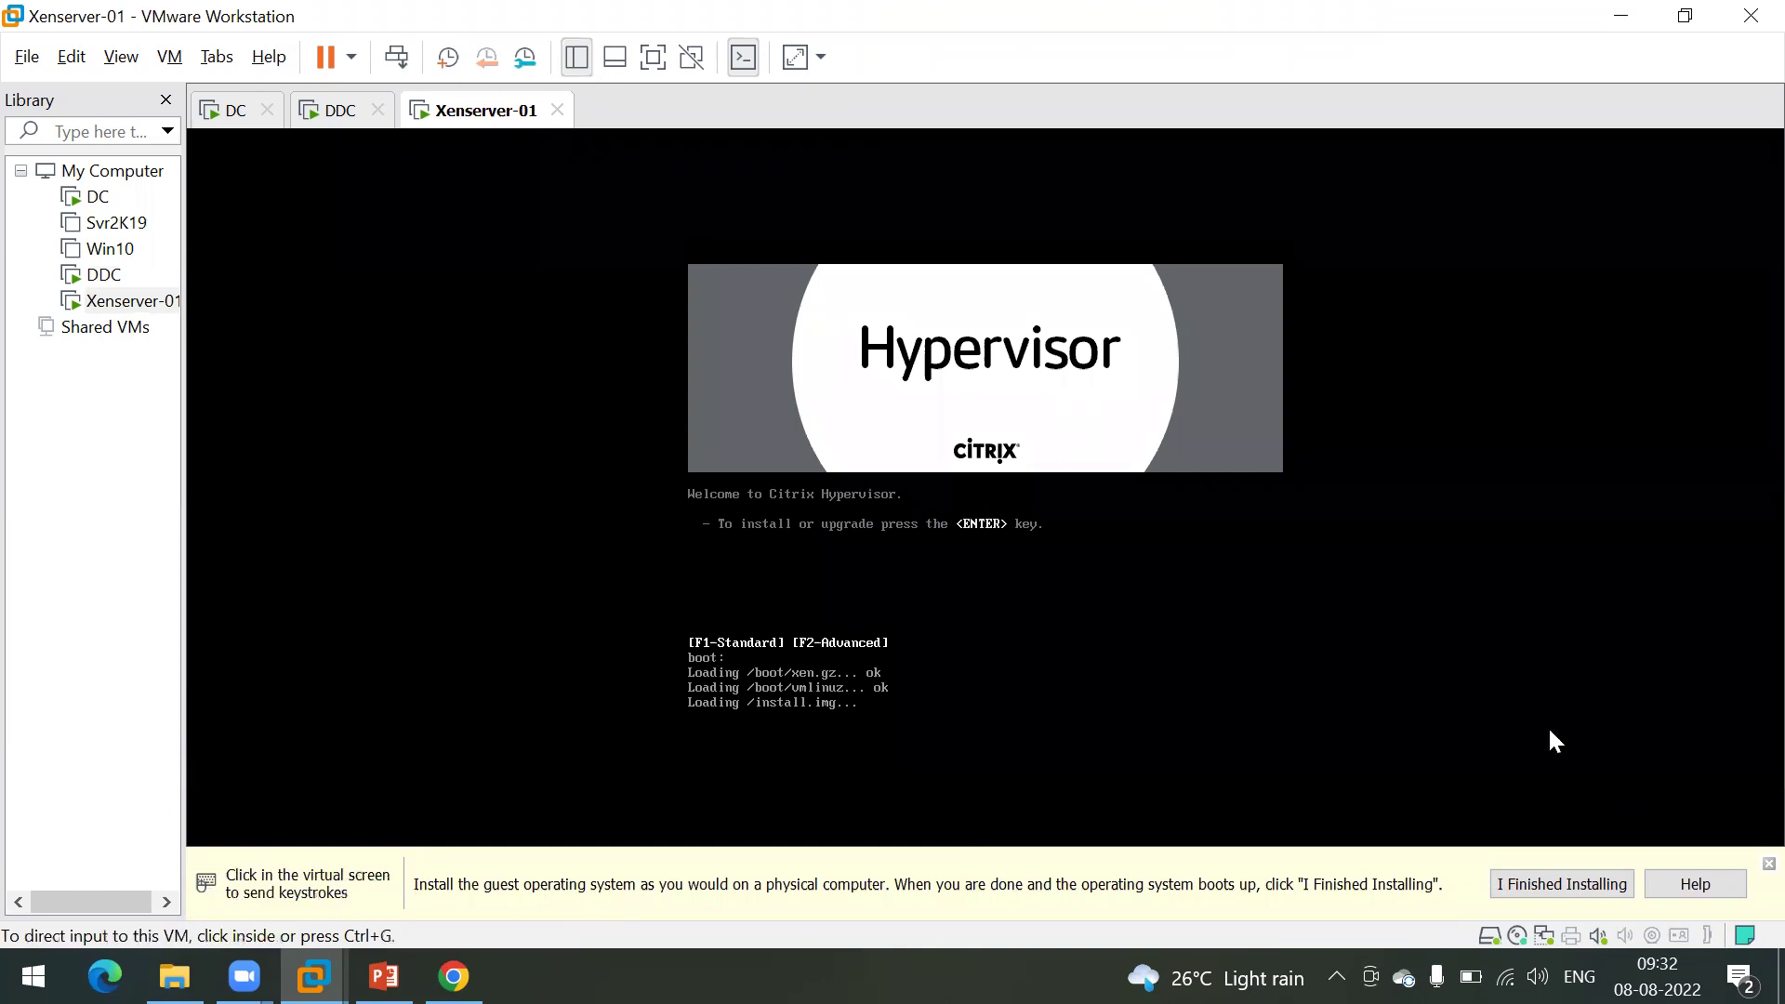
left_click(1768, 864)
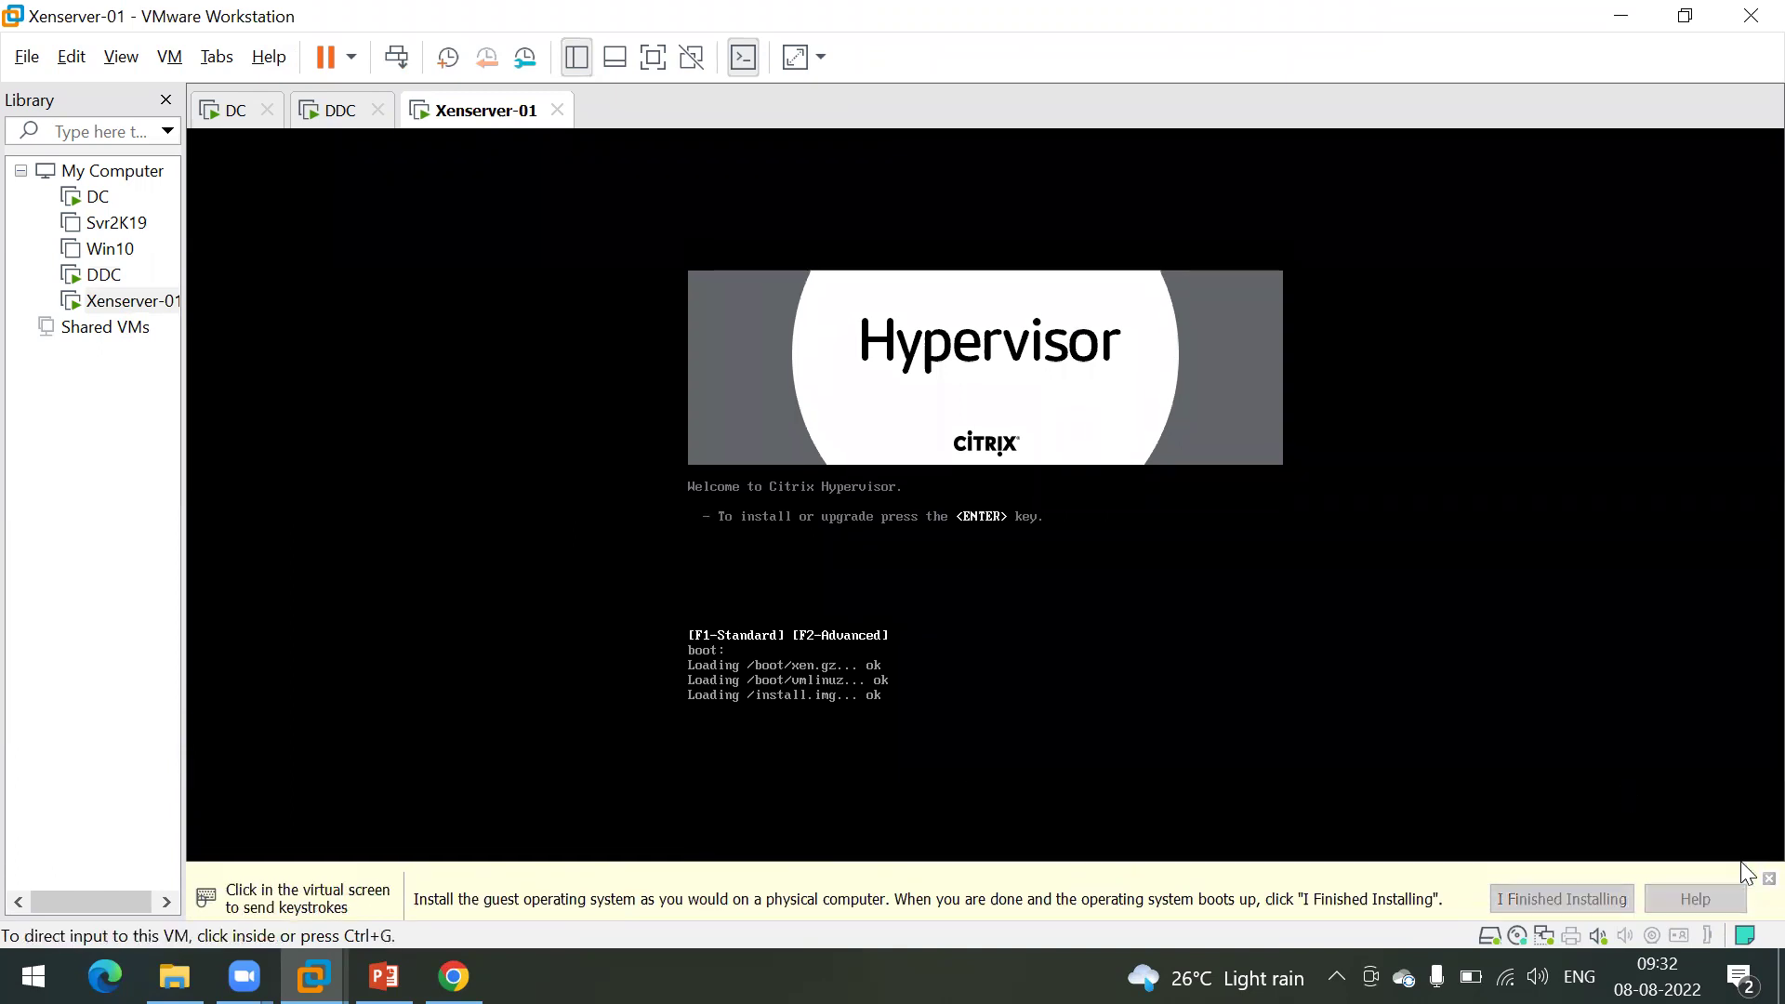
Step: Choose the [qwerty] us keymap for the Citrix Hypervisor installer and continue
left_click(960, 483)
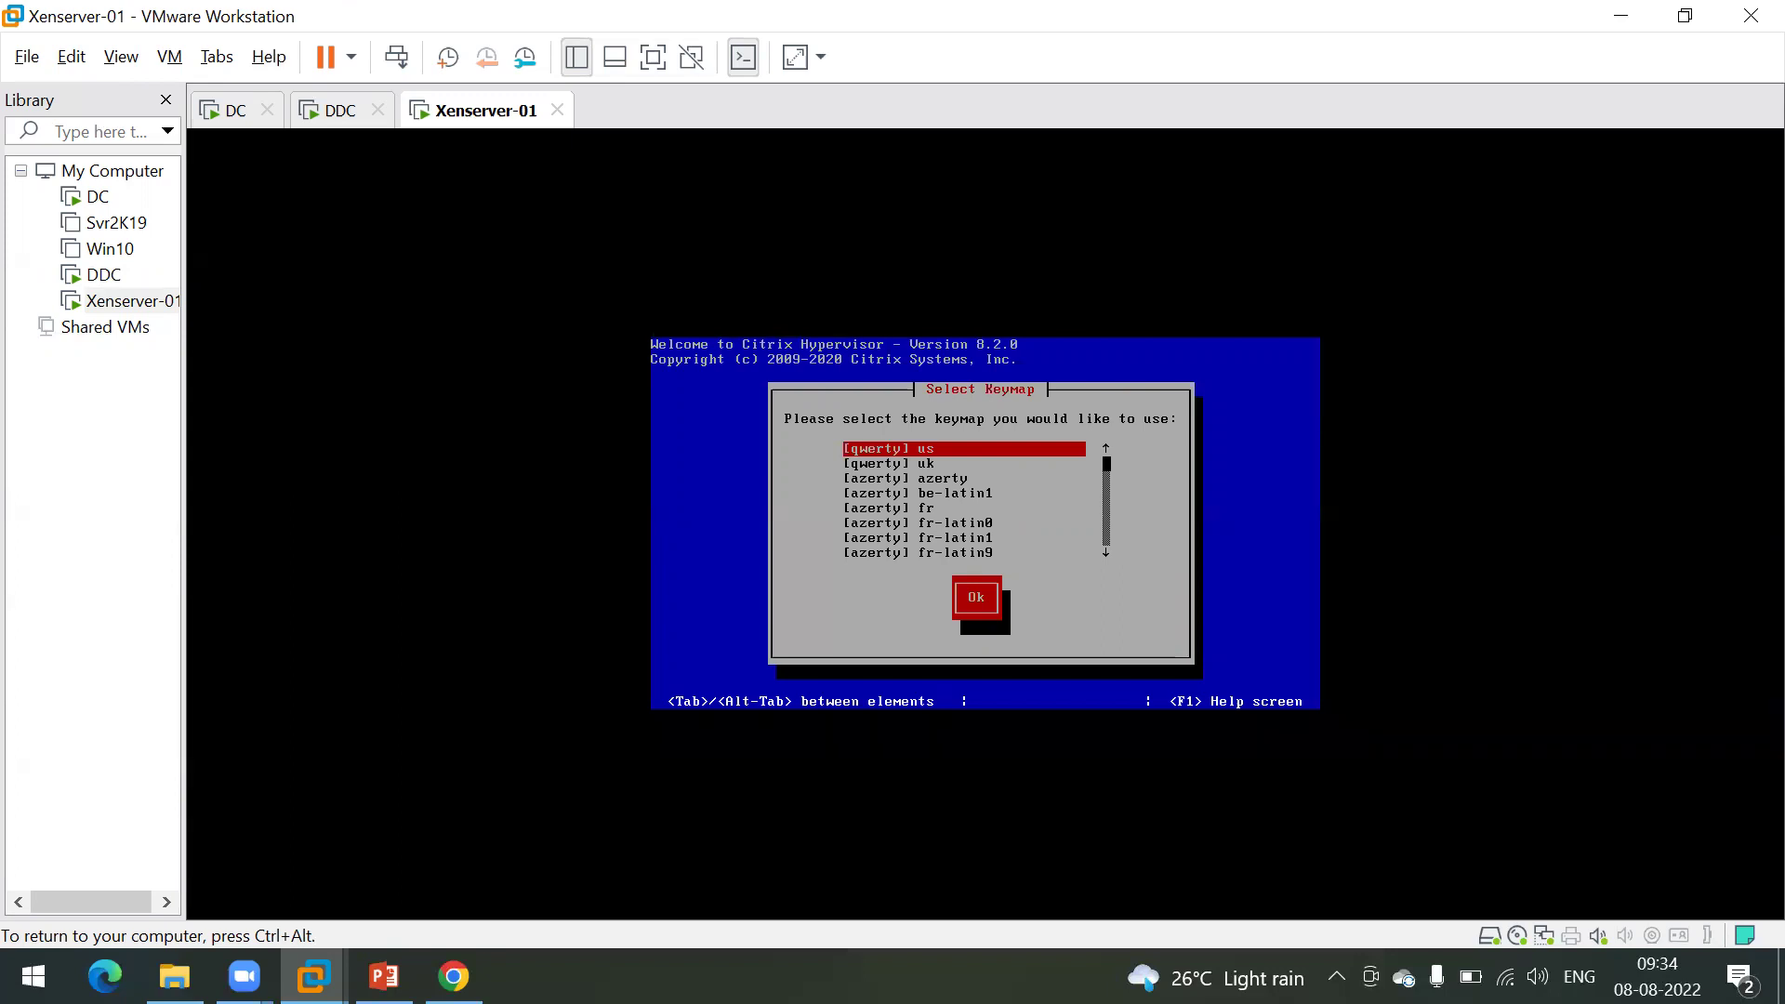
key("Down")
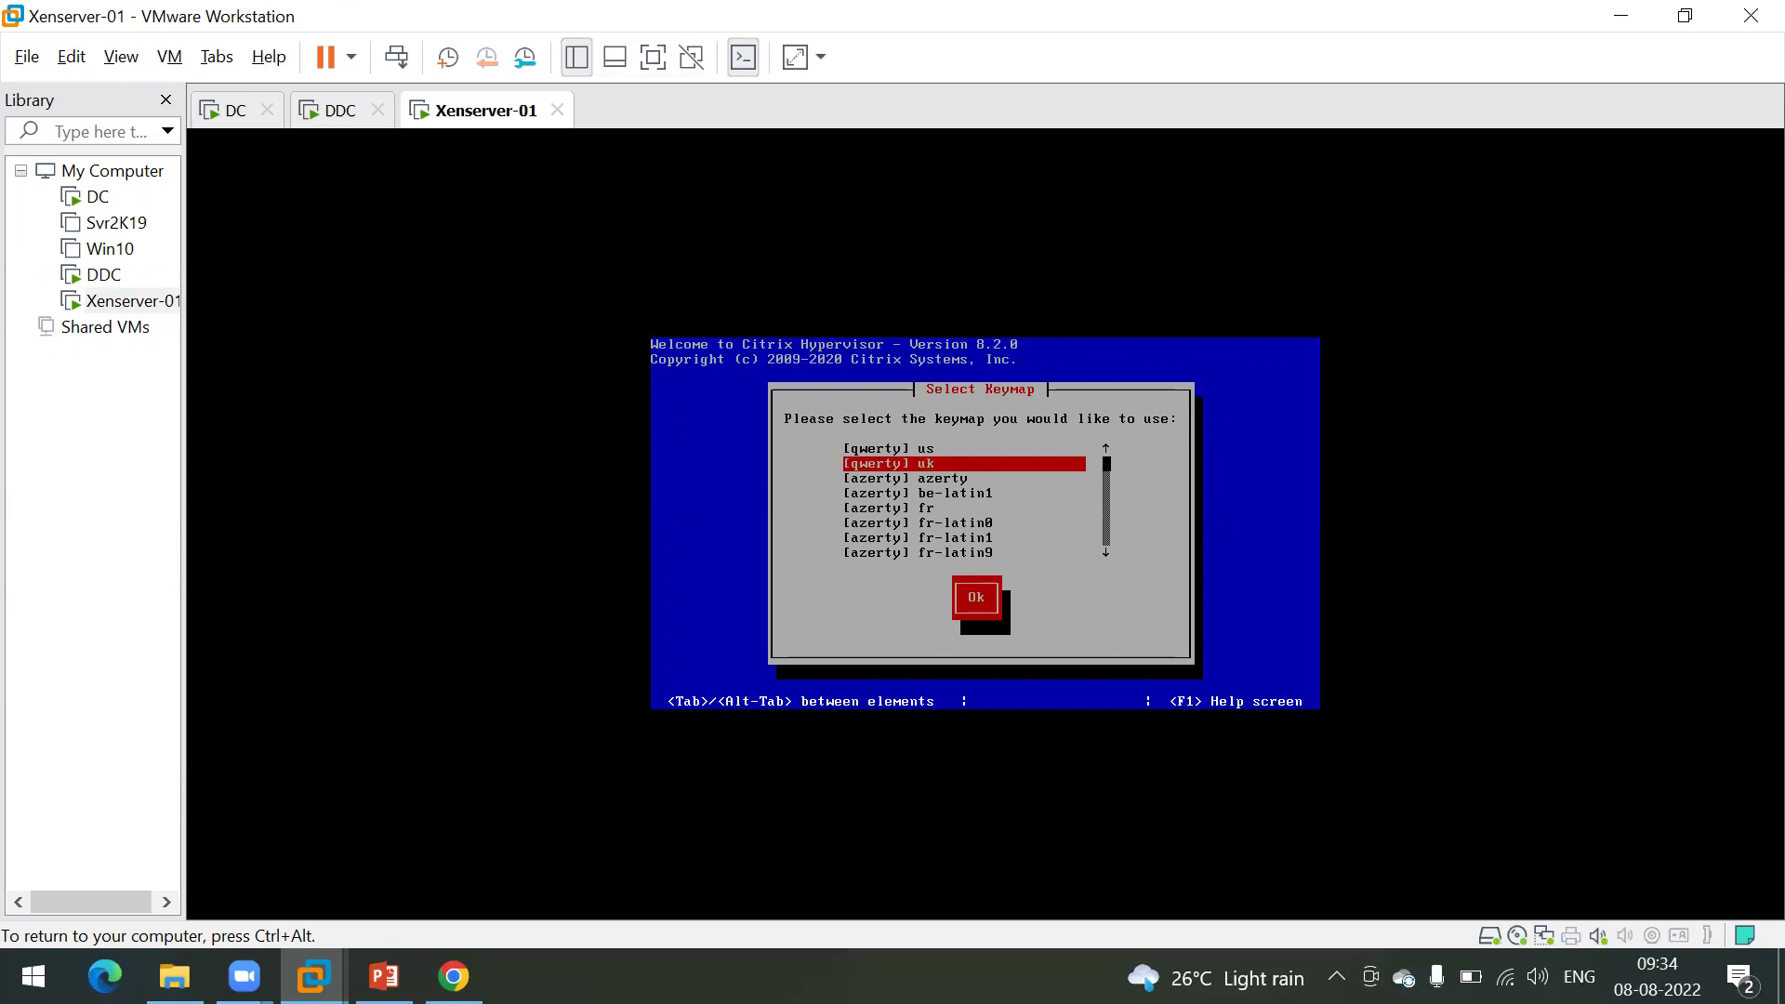
key("Up")
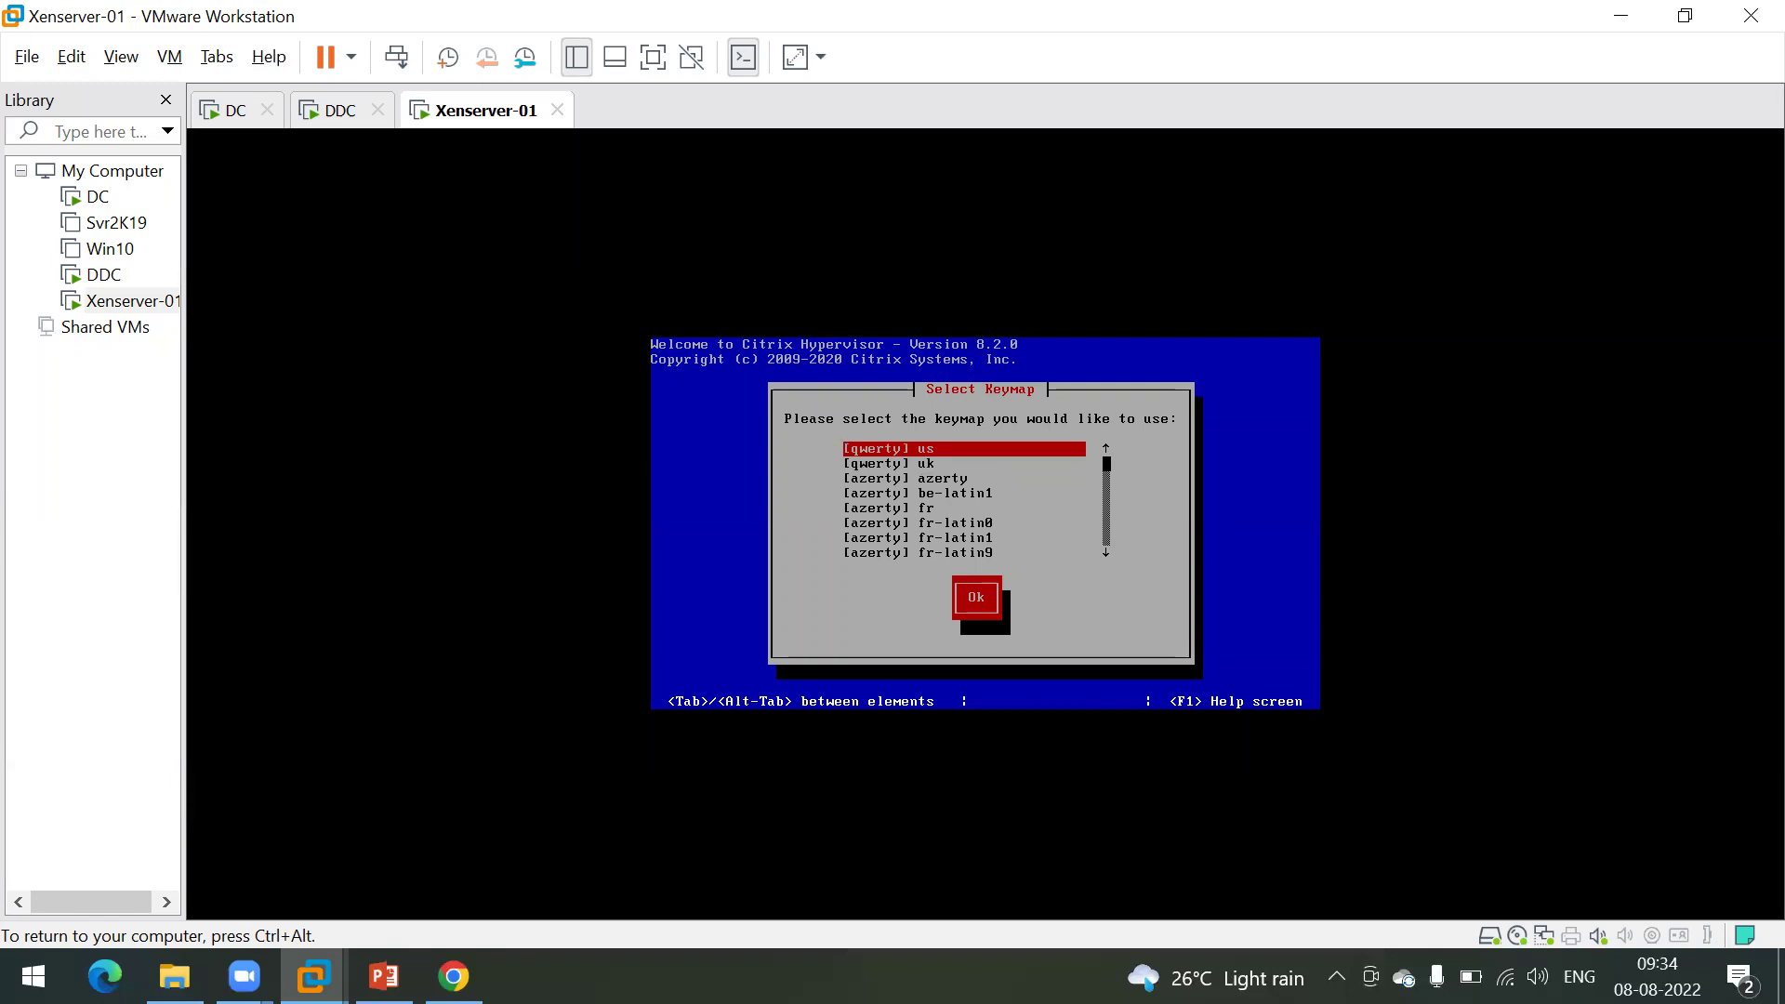
key("Tab")
key("Return")
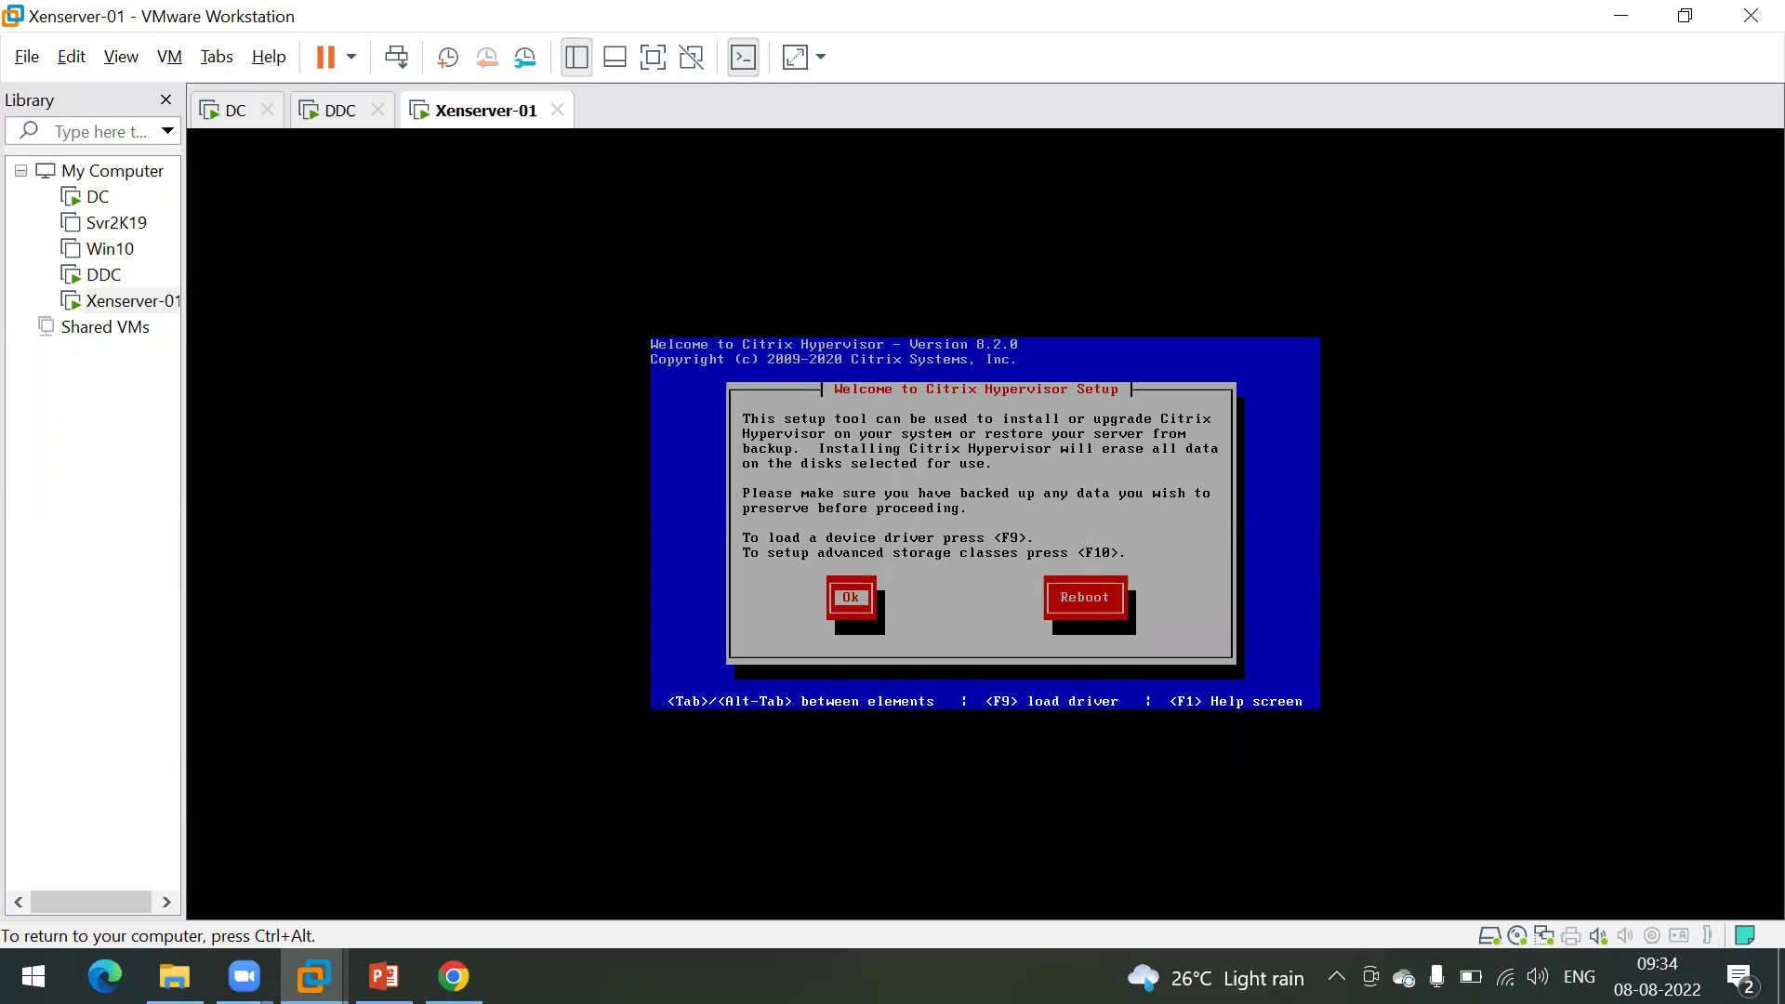
Step: Proceed past the setup welcome notice and accept the Citrix End User License Agreement
key("Tab")
key("Tab")
key("Return")
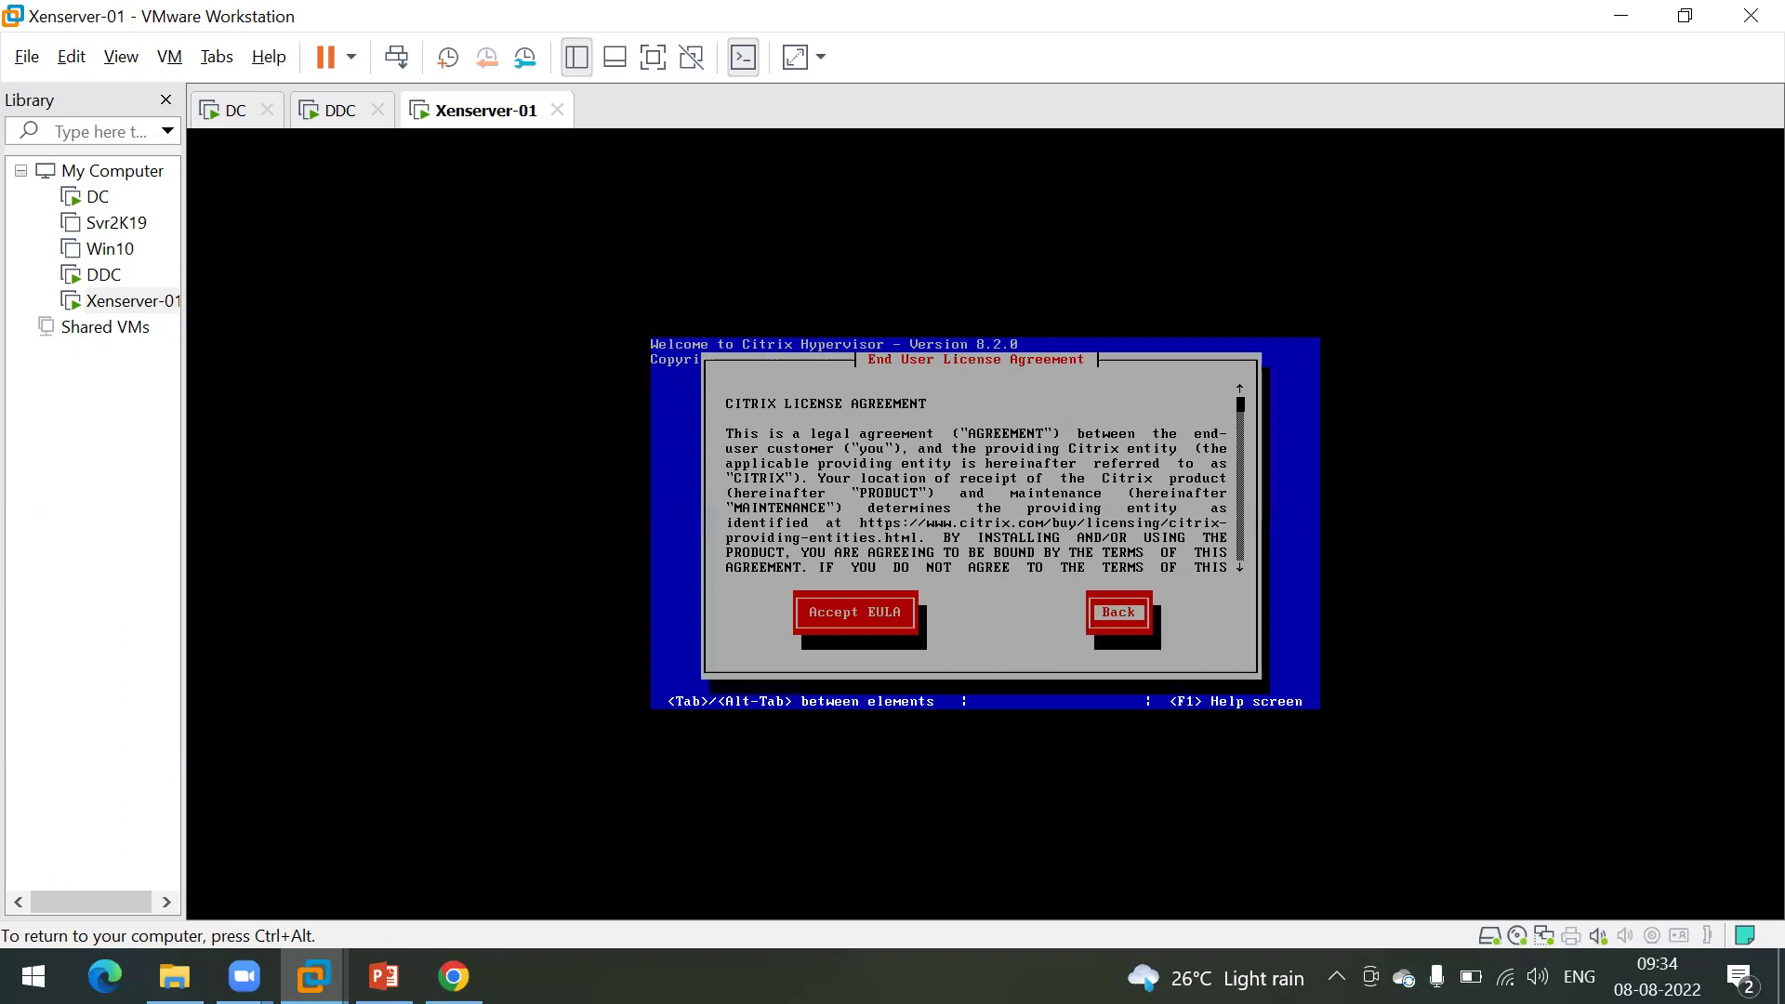
key("Tab")
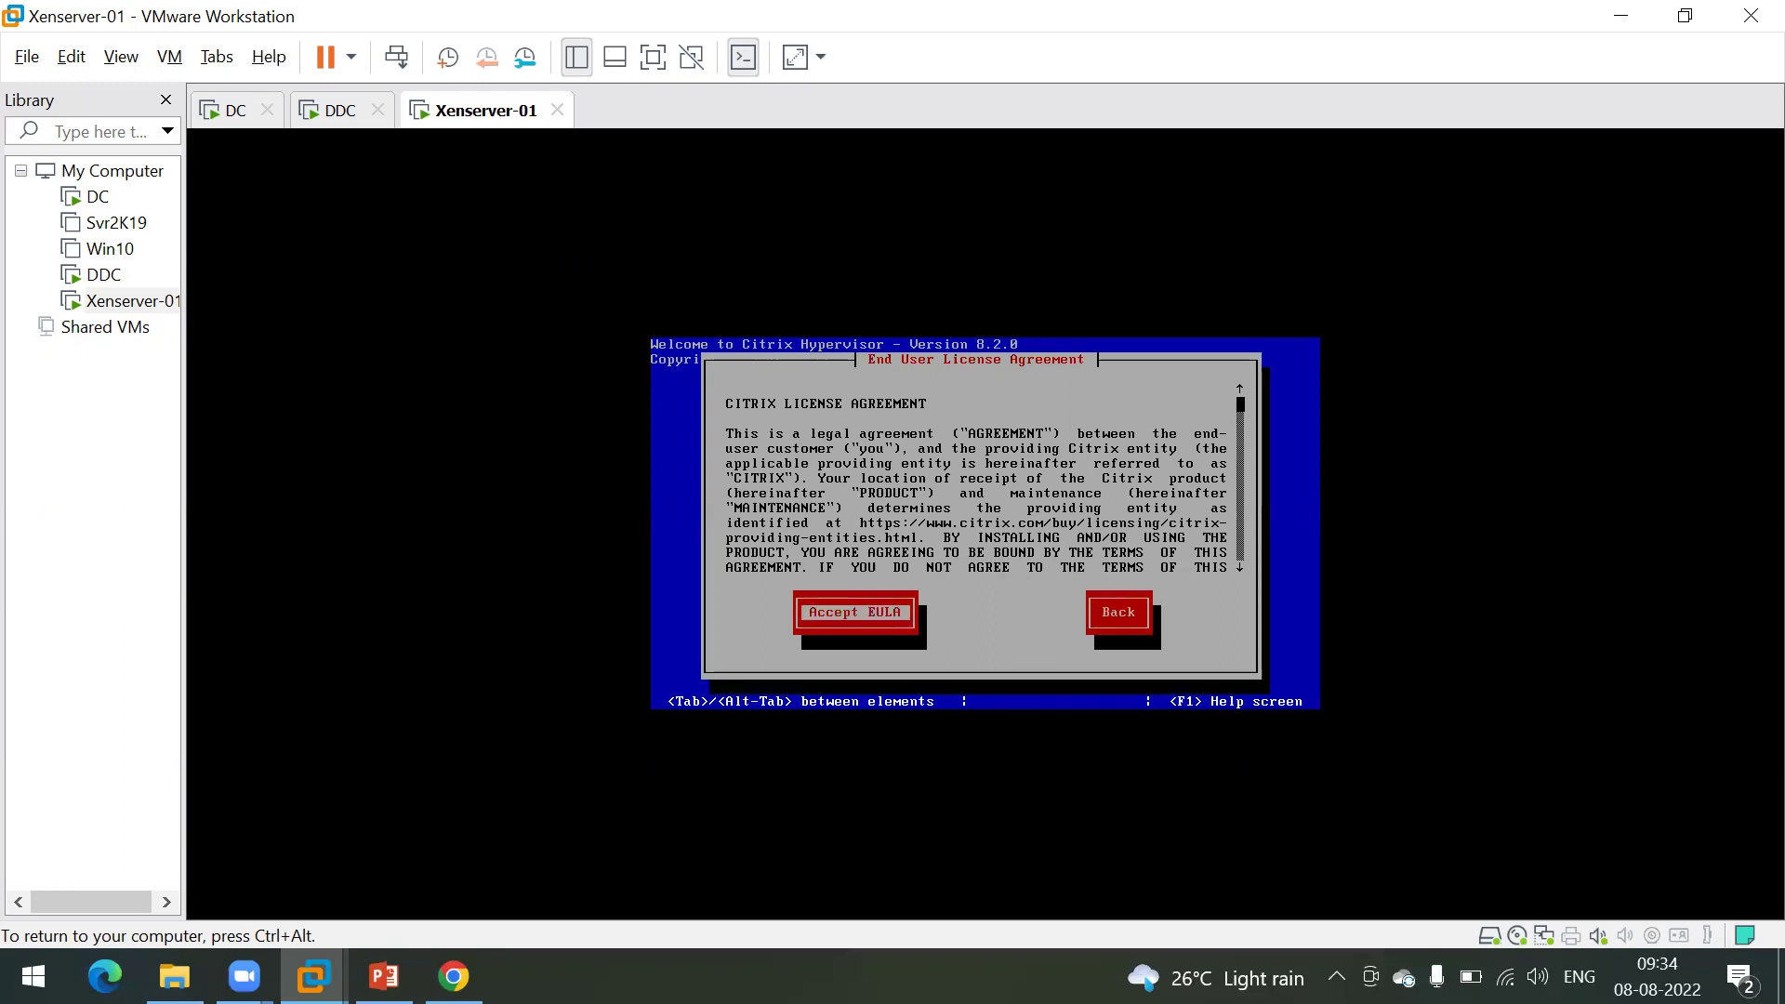
key("Return")
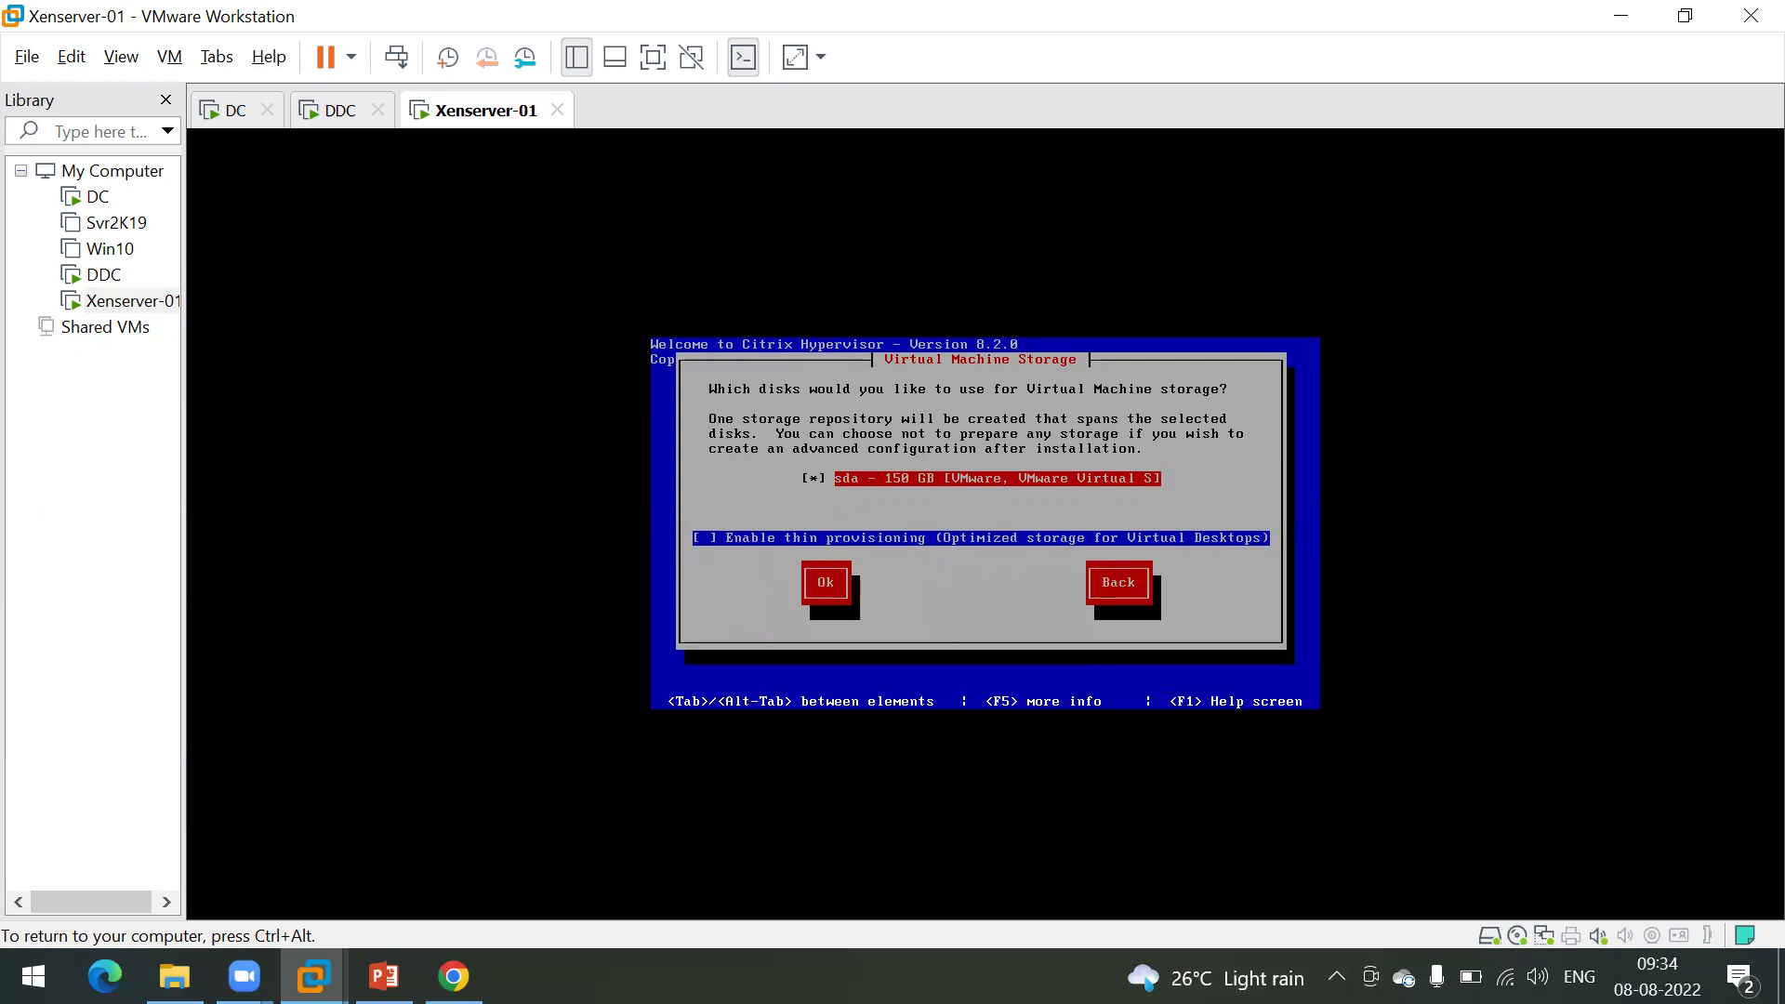
Step: Enable thin provisioning for Virtual Machine storage on the 150 GB sda disk
key("Tab")
key("Tab")
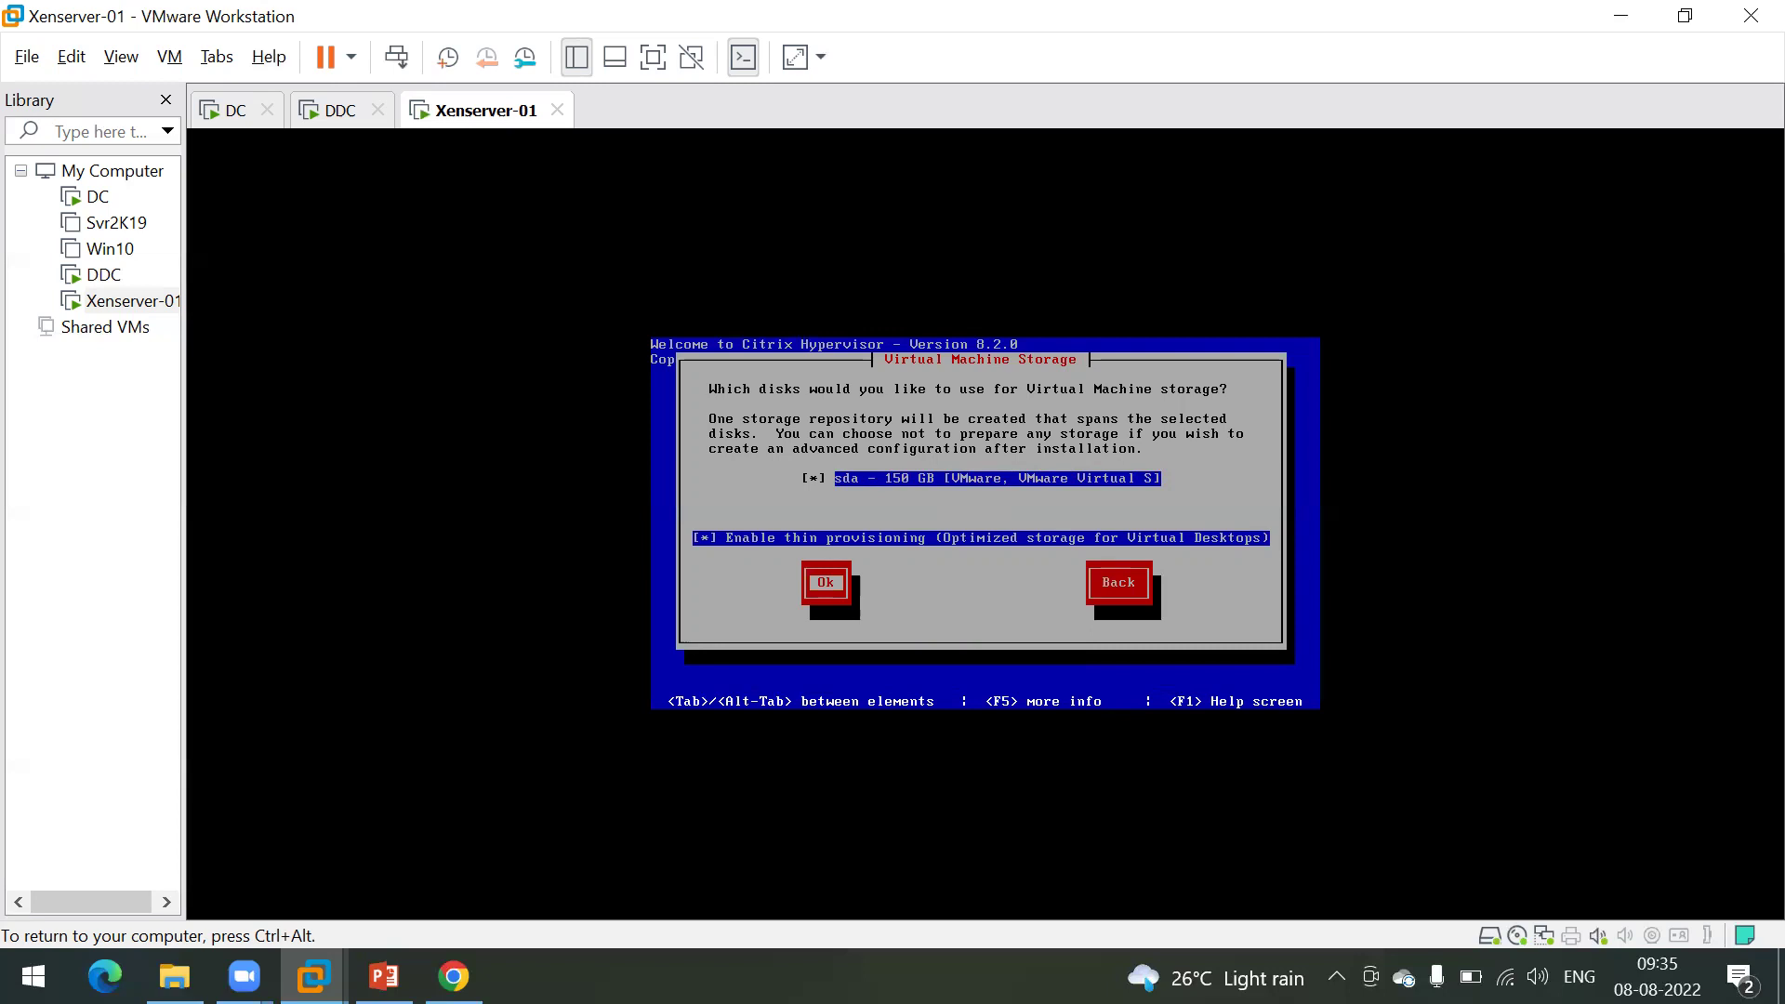
Step: Switch to File Explorer and examine the free space and contents of the host's OS (C:) drive
key("ctrl+alt")
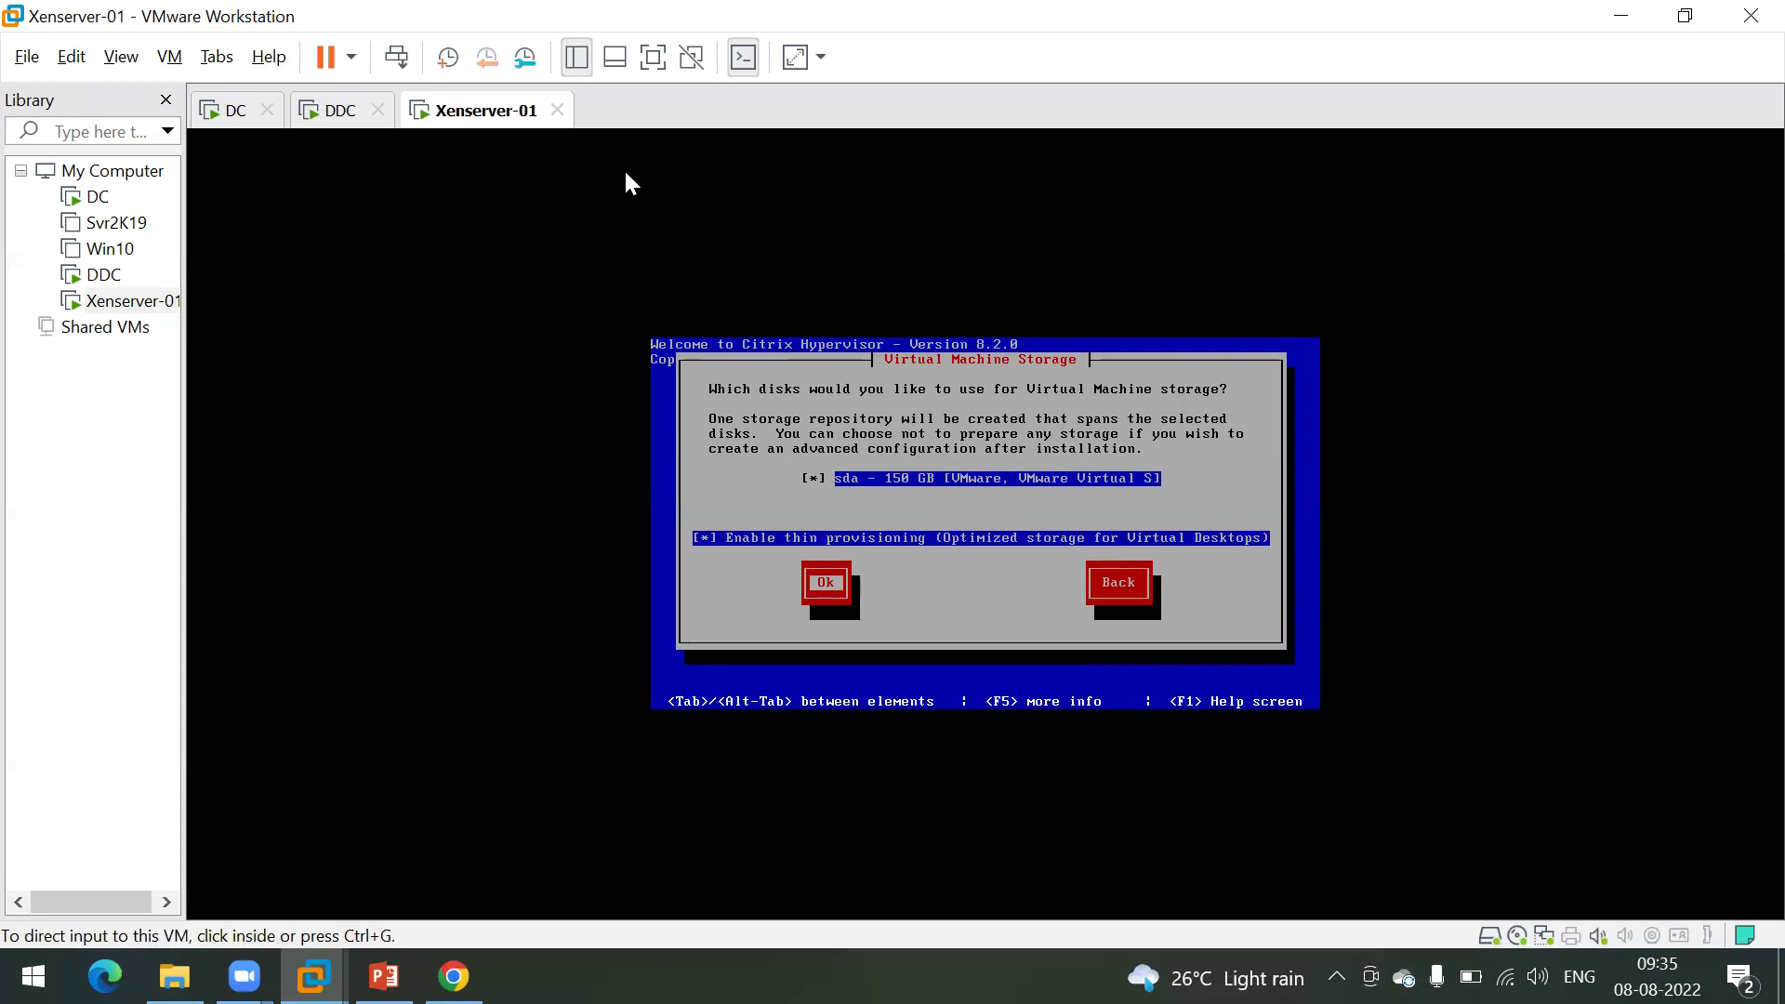
left_click(174, 976)
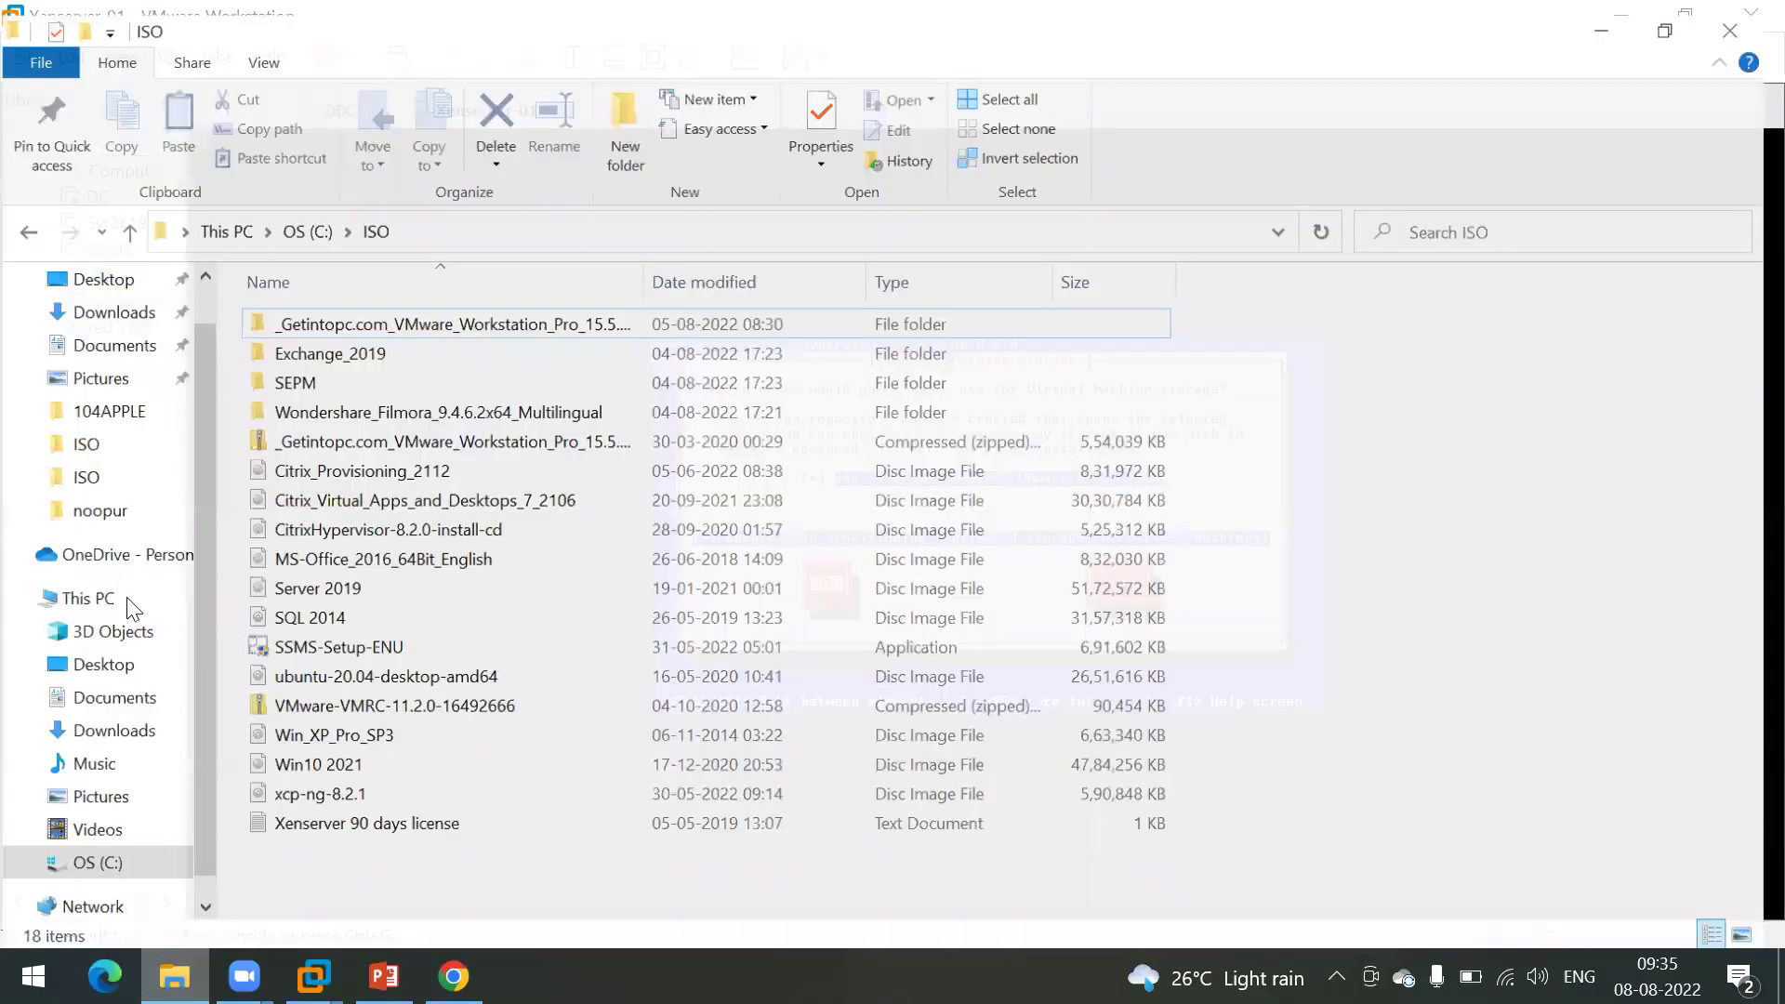
left_click(86, 591)
left_click(415, 623)
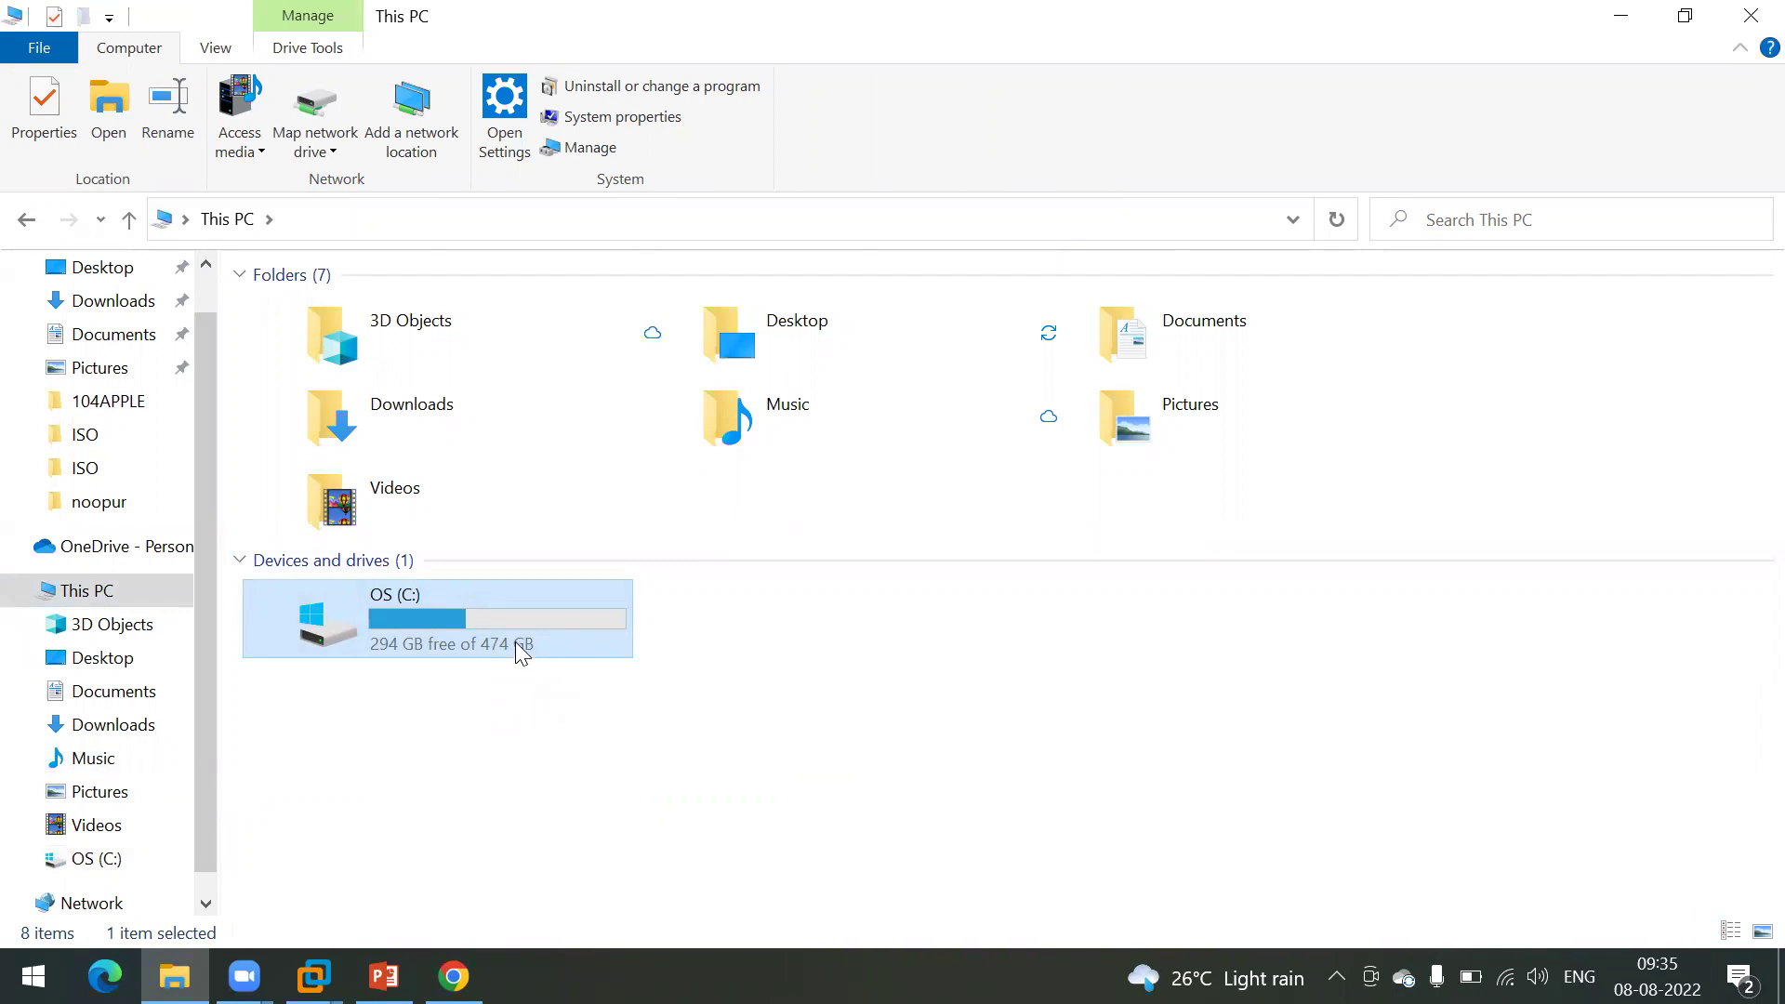
mouse_move(517, 642)
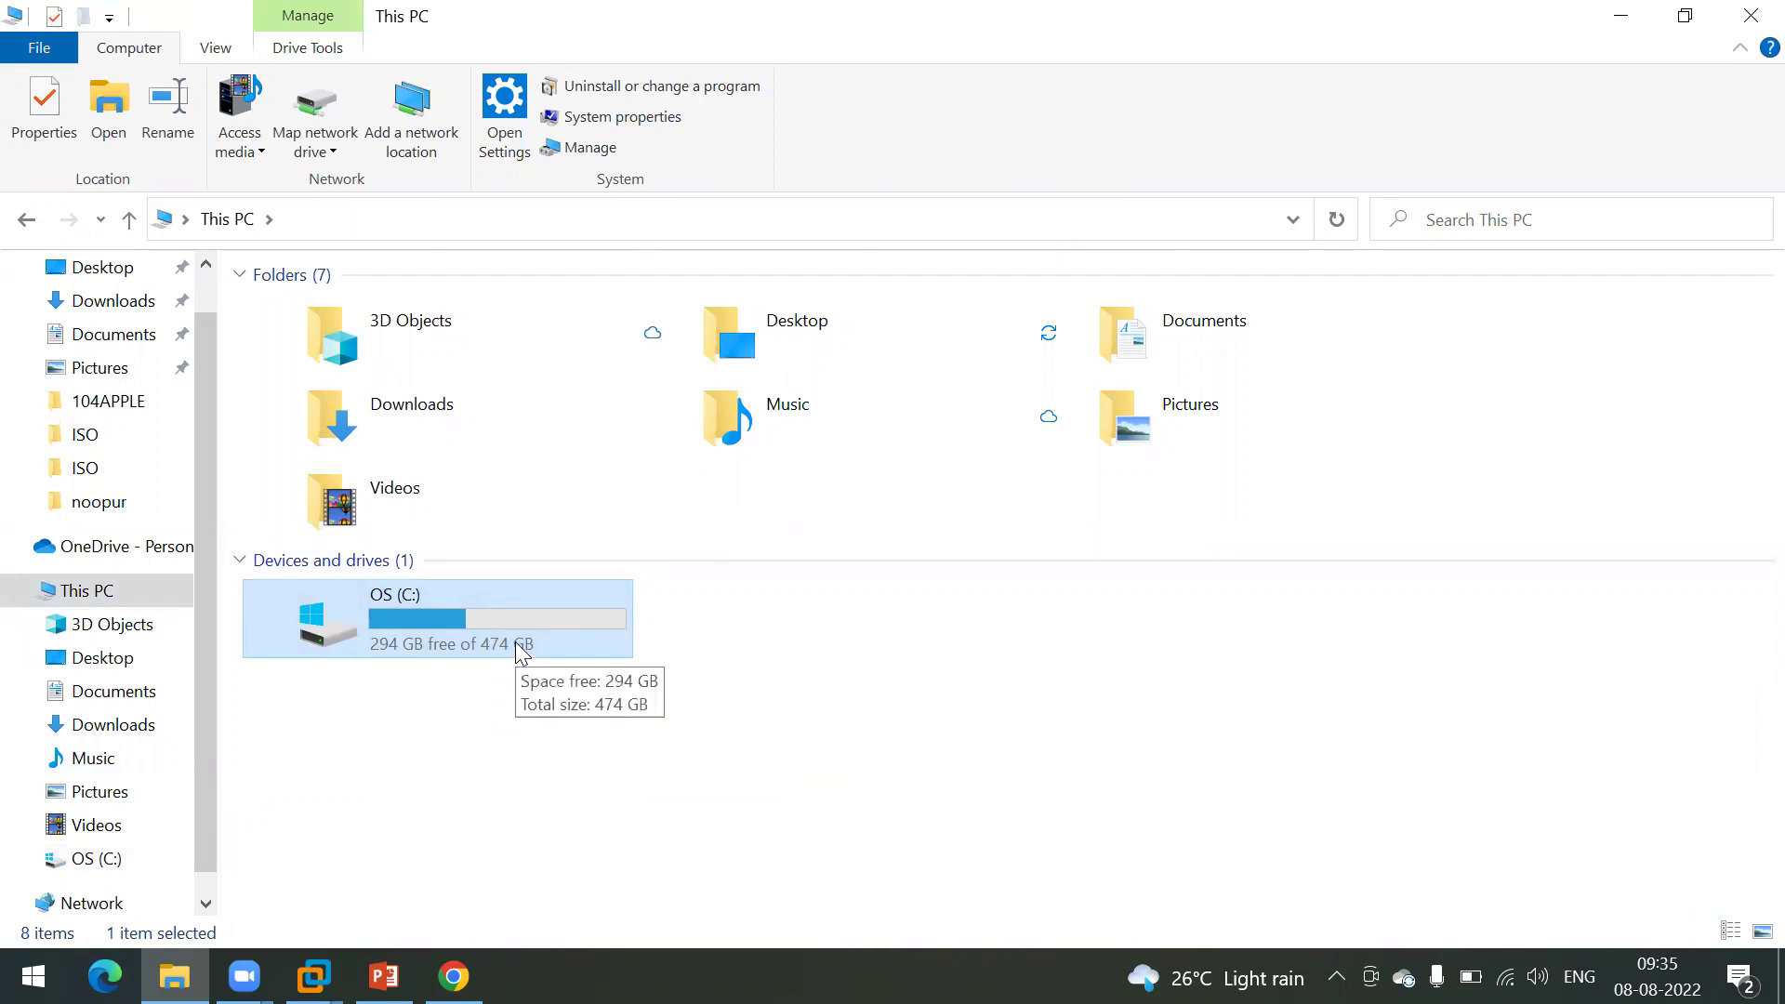
double_click(448, 619)
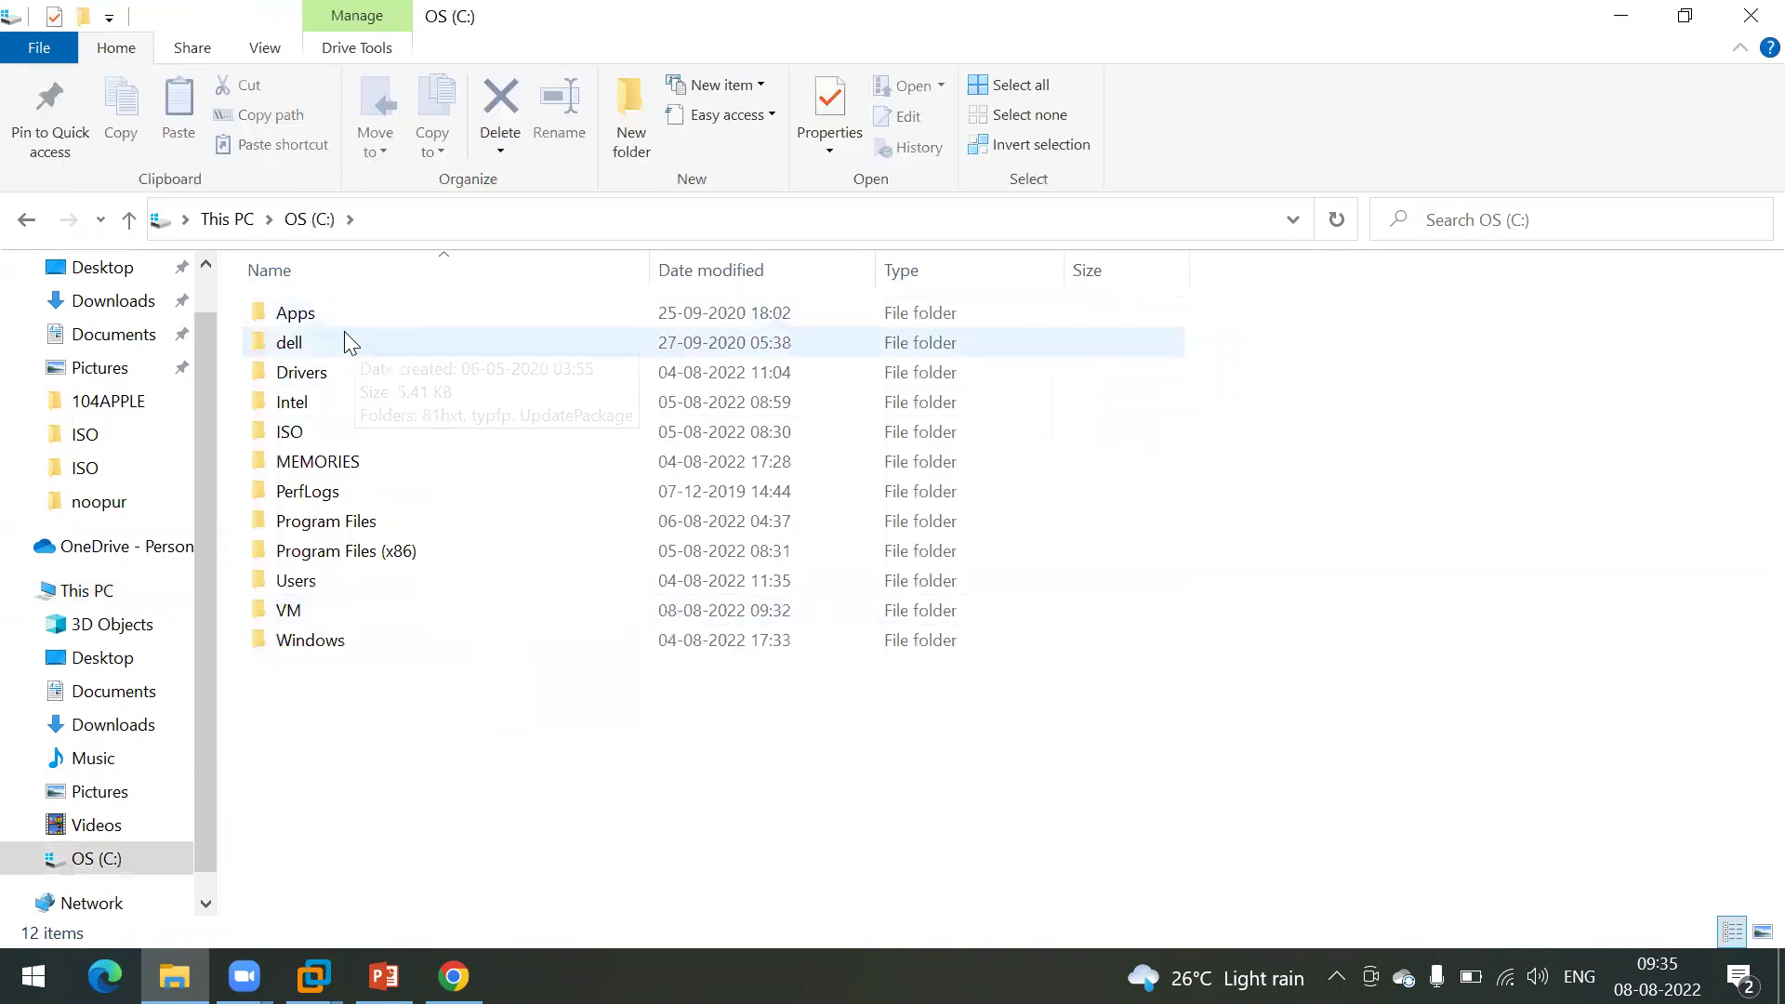
left_click(230, 214)
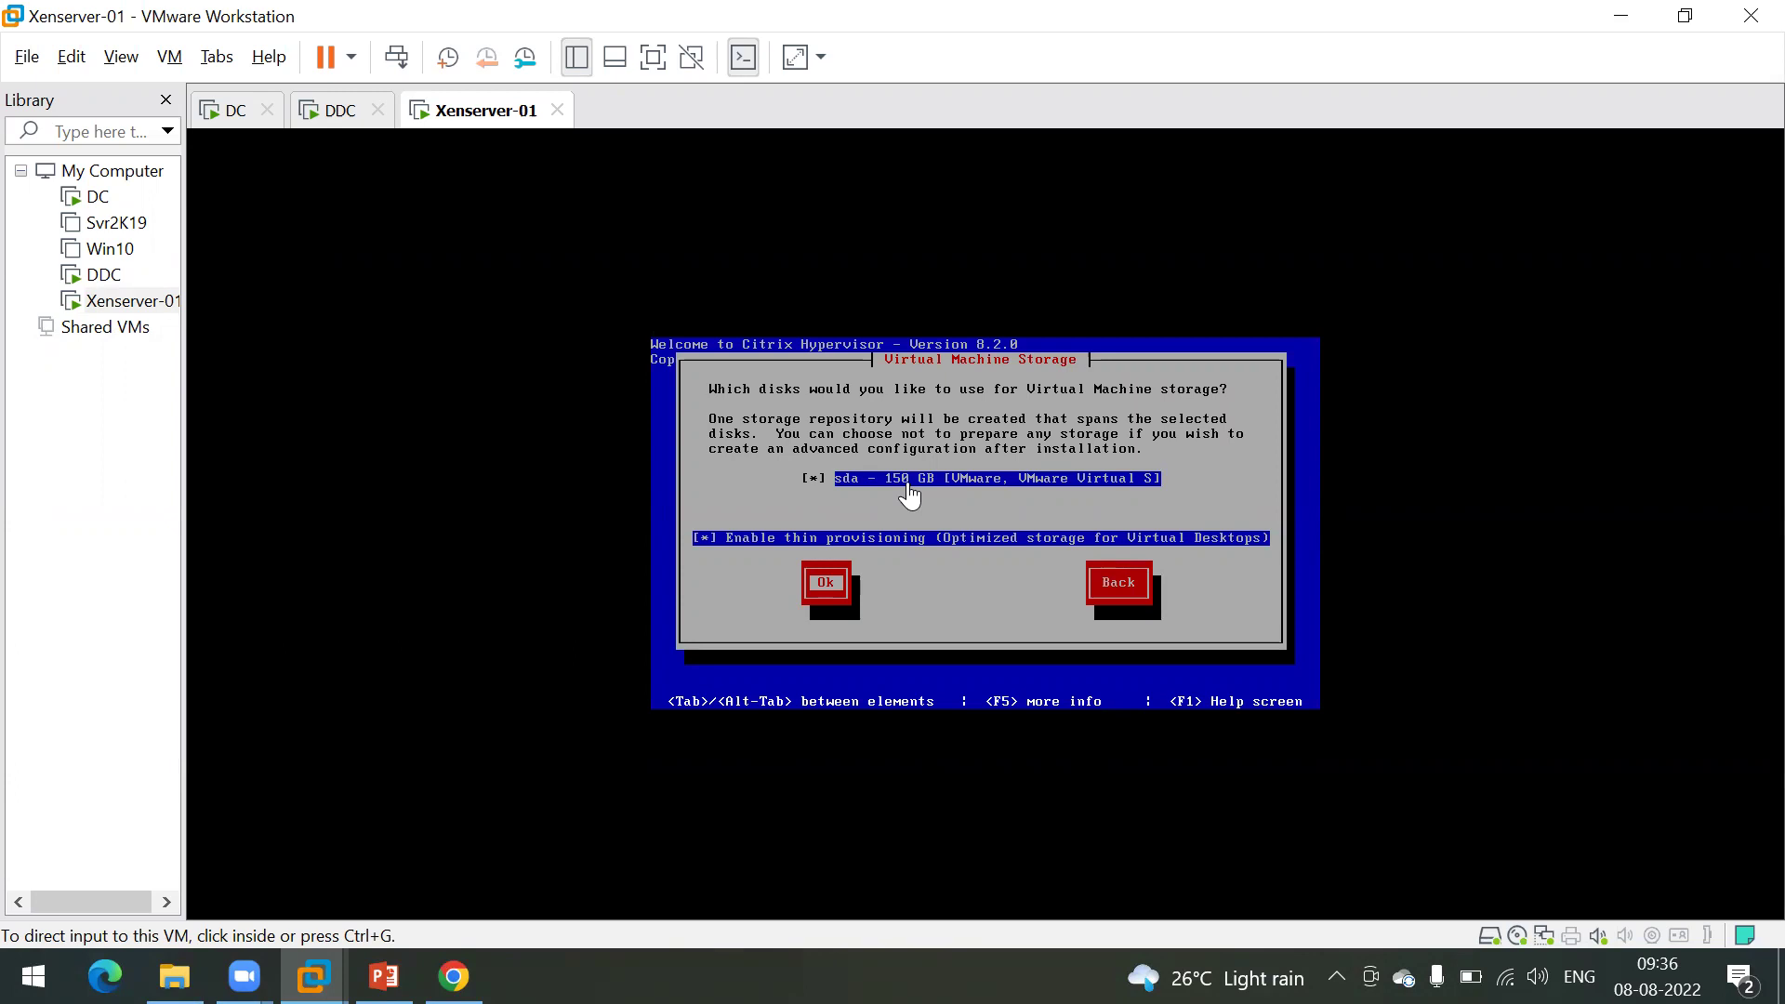
Step: Return to Xenserver-01 in VMware Workstation and confirm the sda storage selection with thin provisioning
left_click(857, 507)
key("Tab")
key("Tab")
key("Tab")
key("Tab")
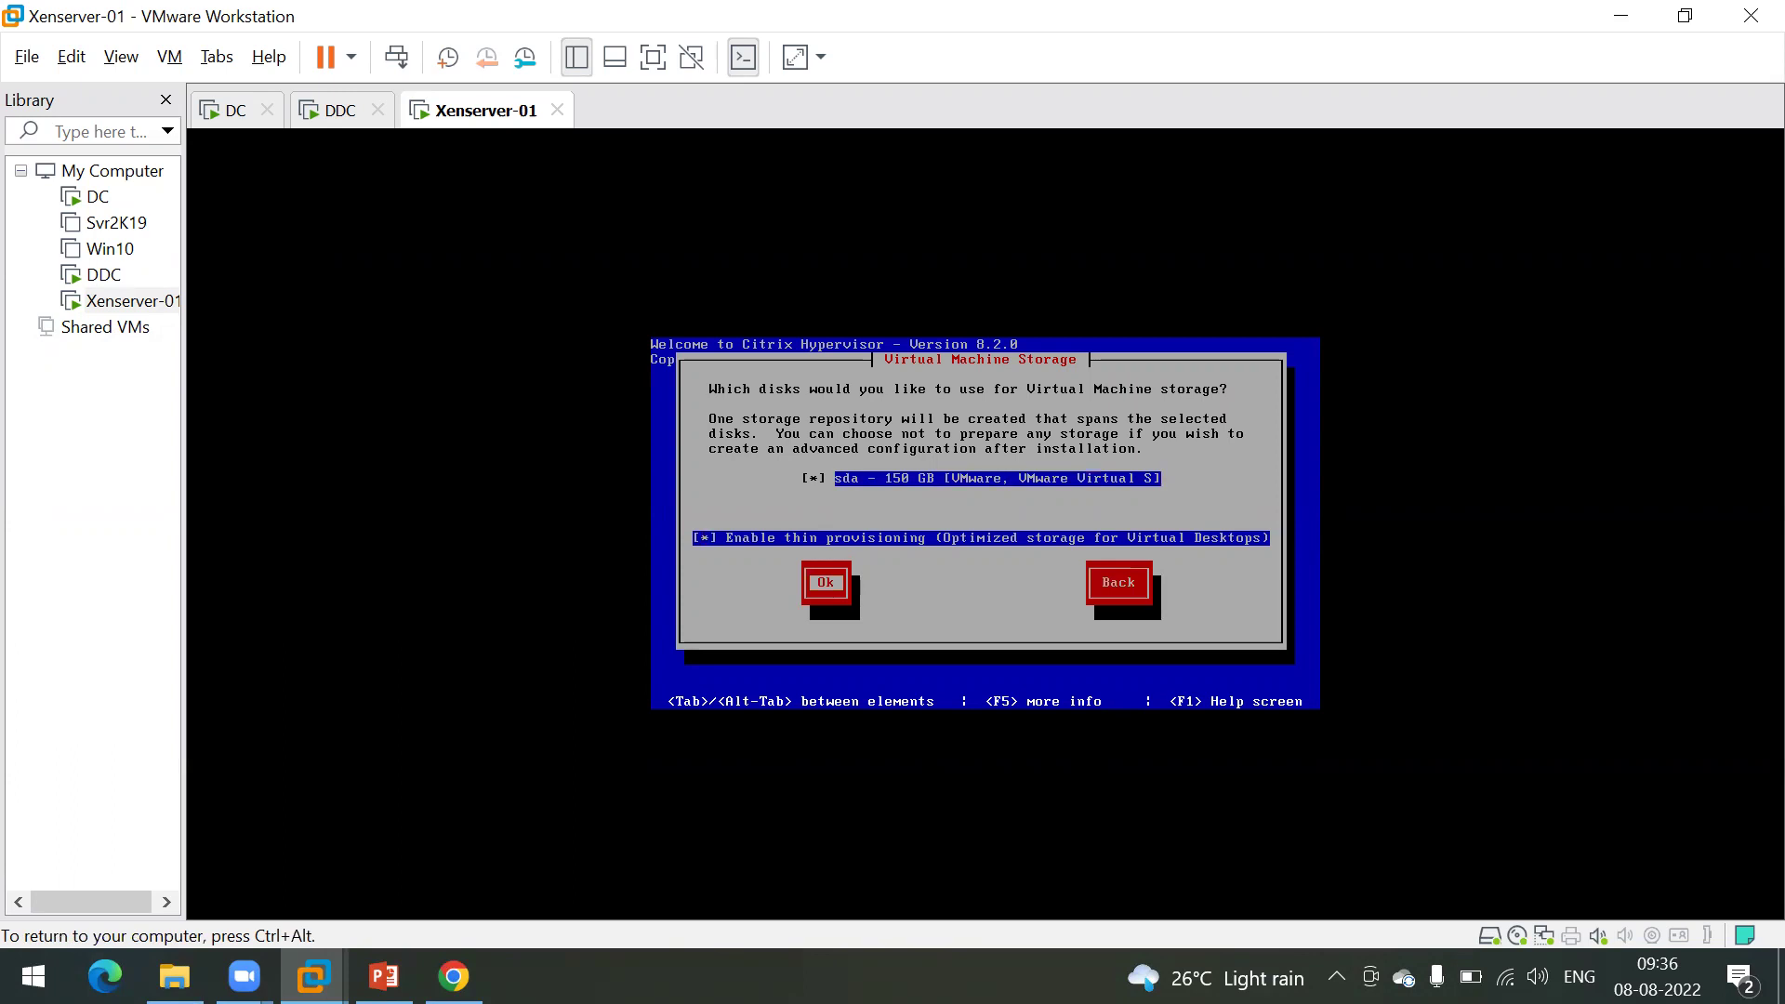
key("Return")
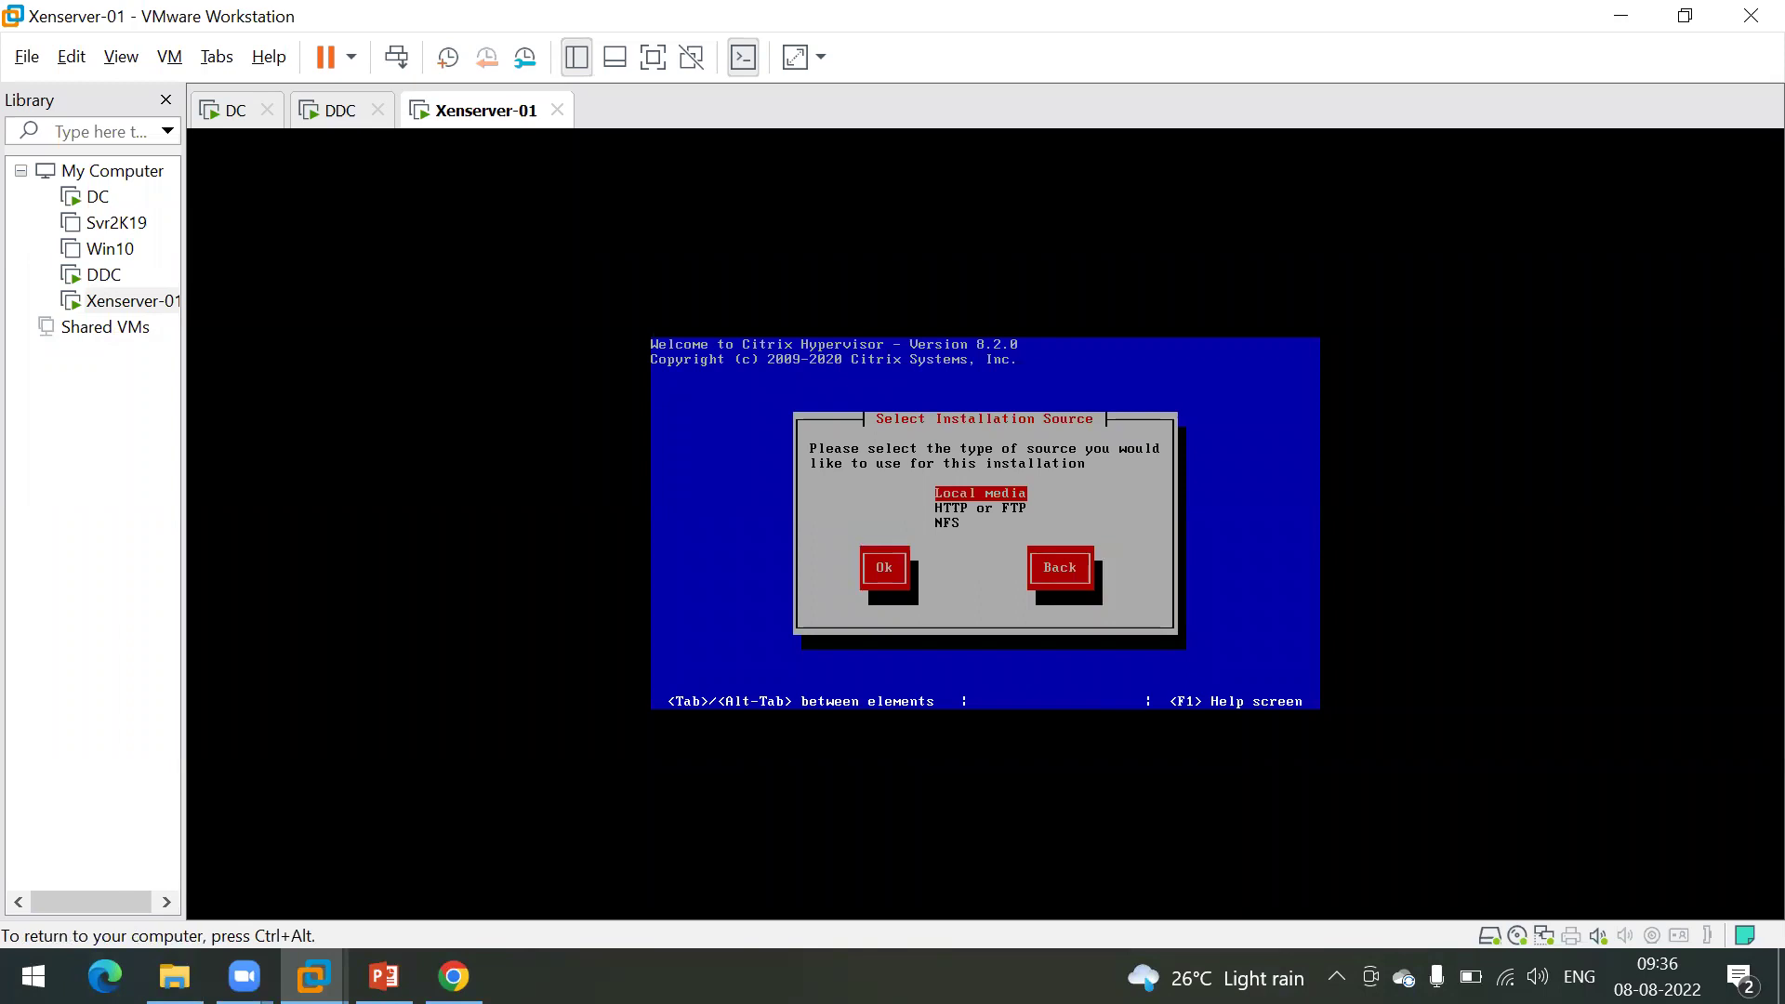
Step: Use Local media as the installation source and skip verification of the media
key("Tab")
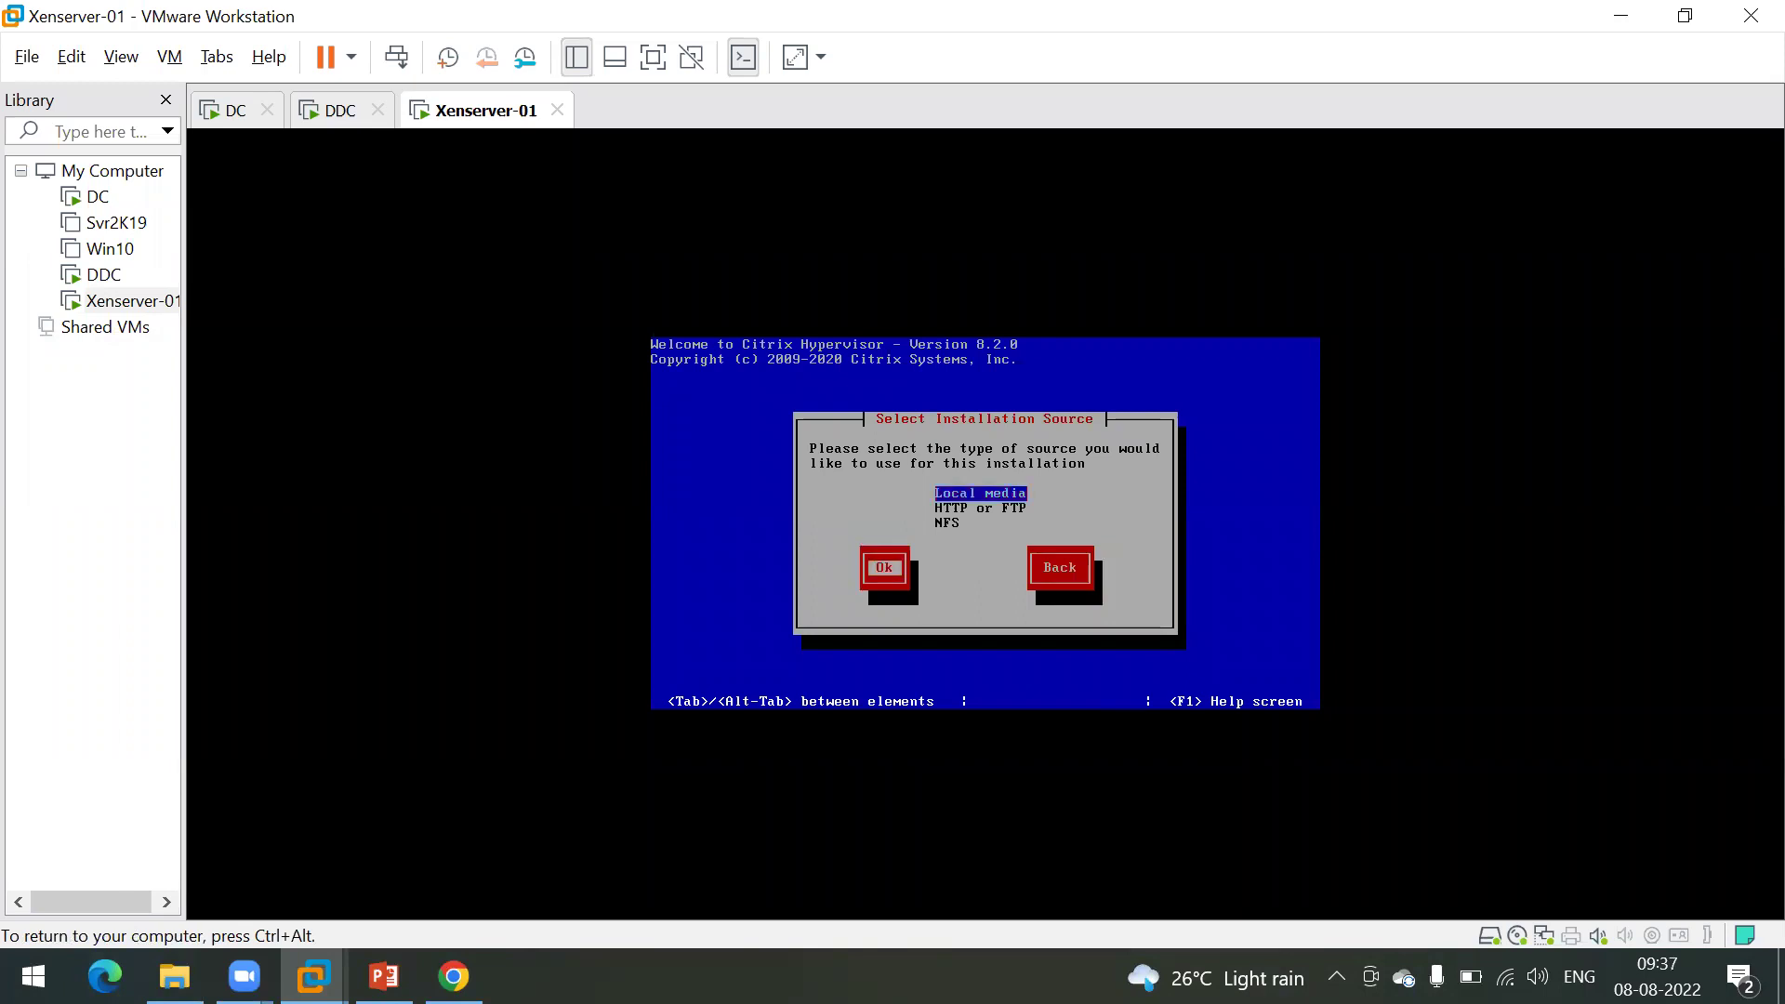
key("Return")
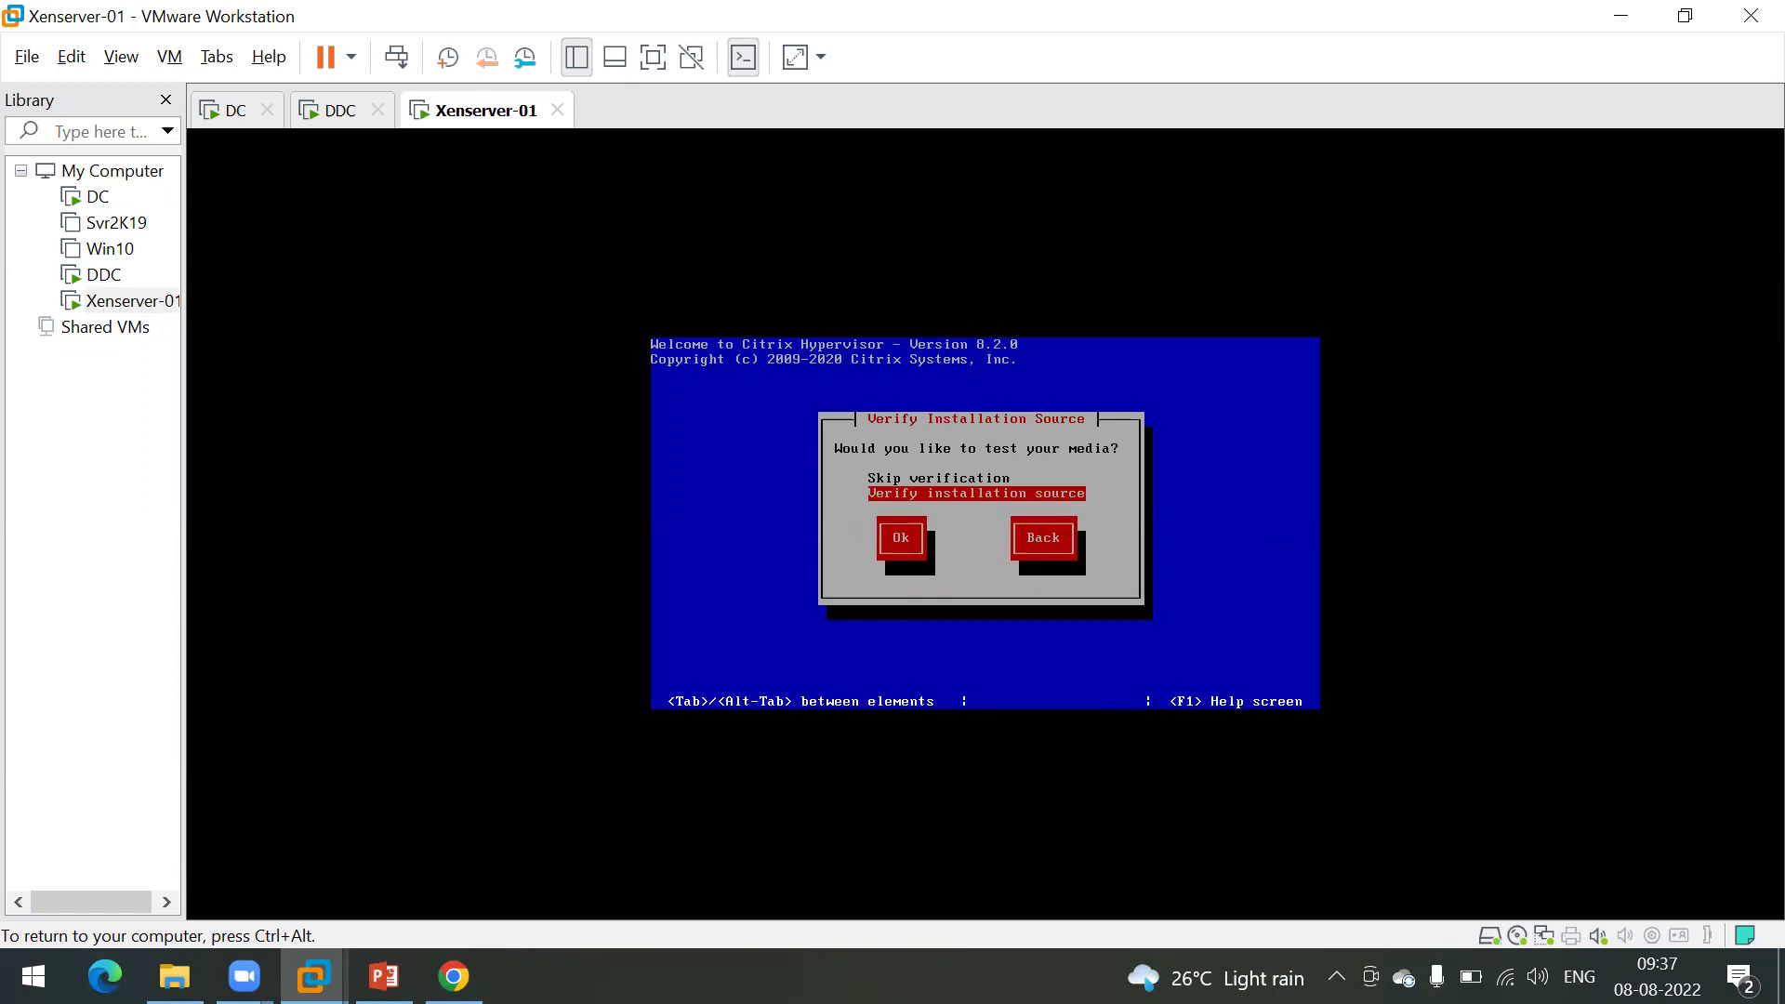
key("Up")
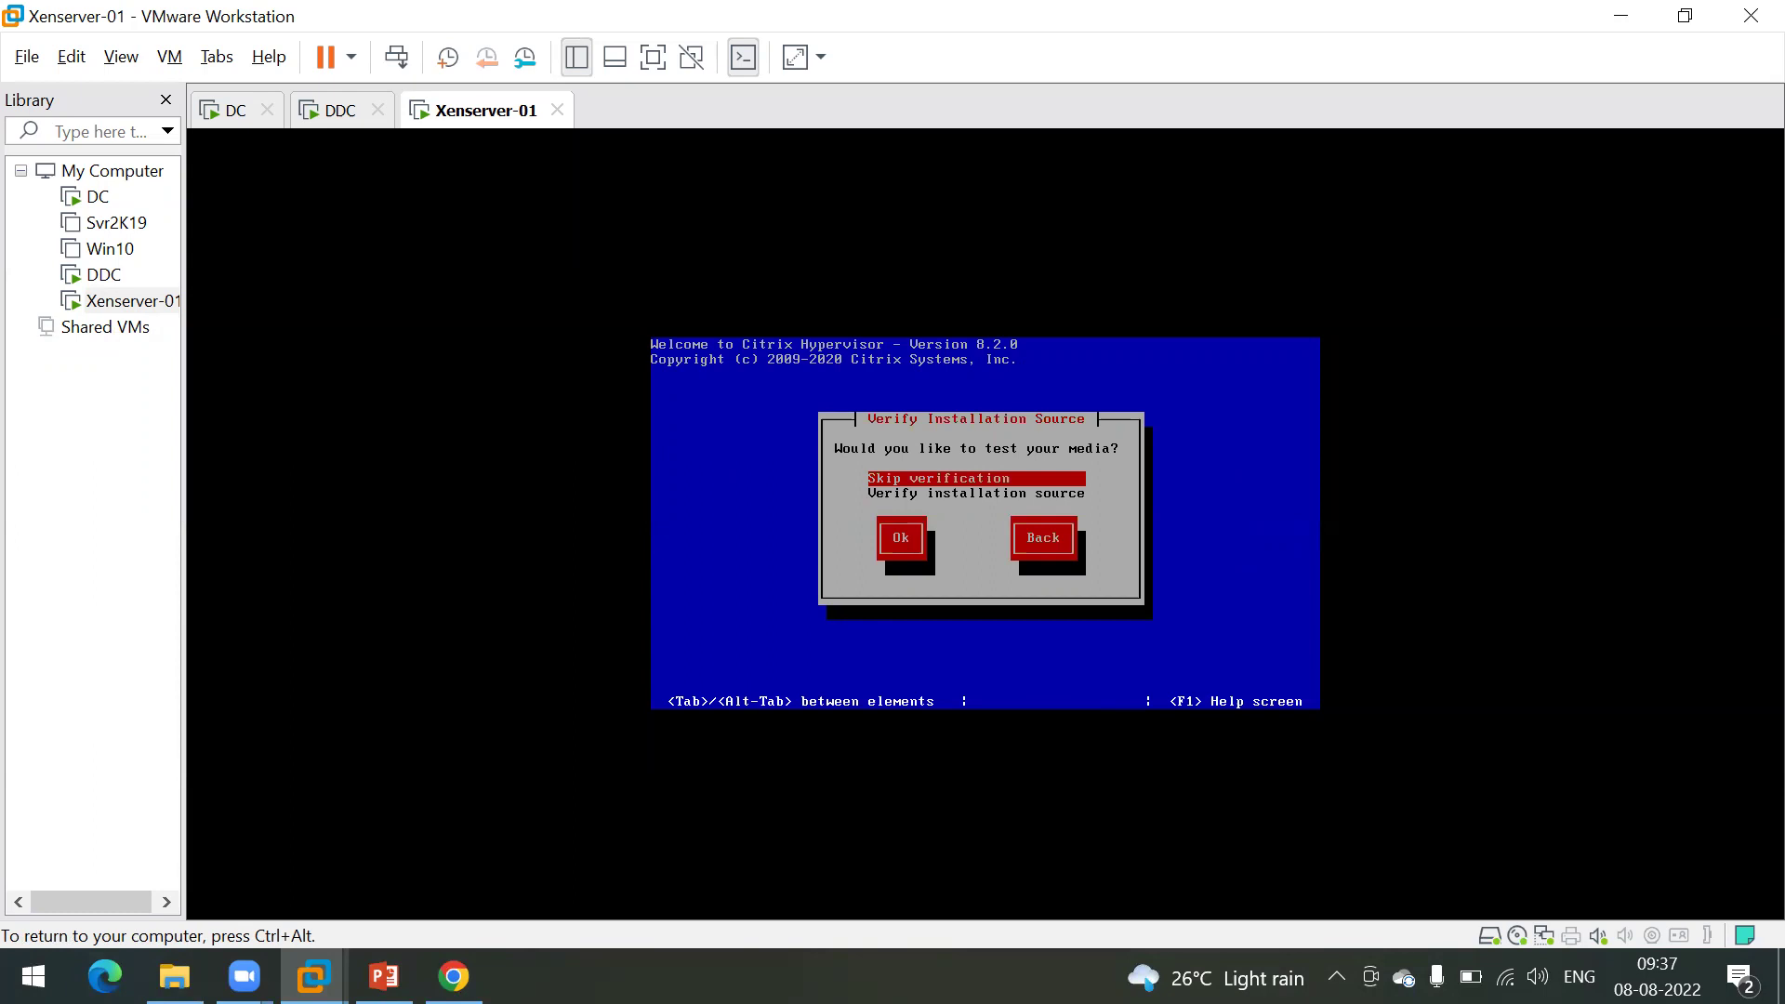
key("Down")
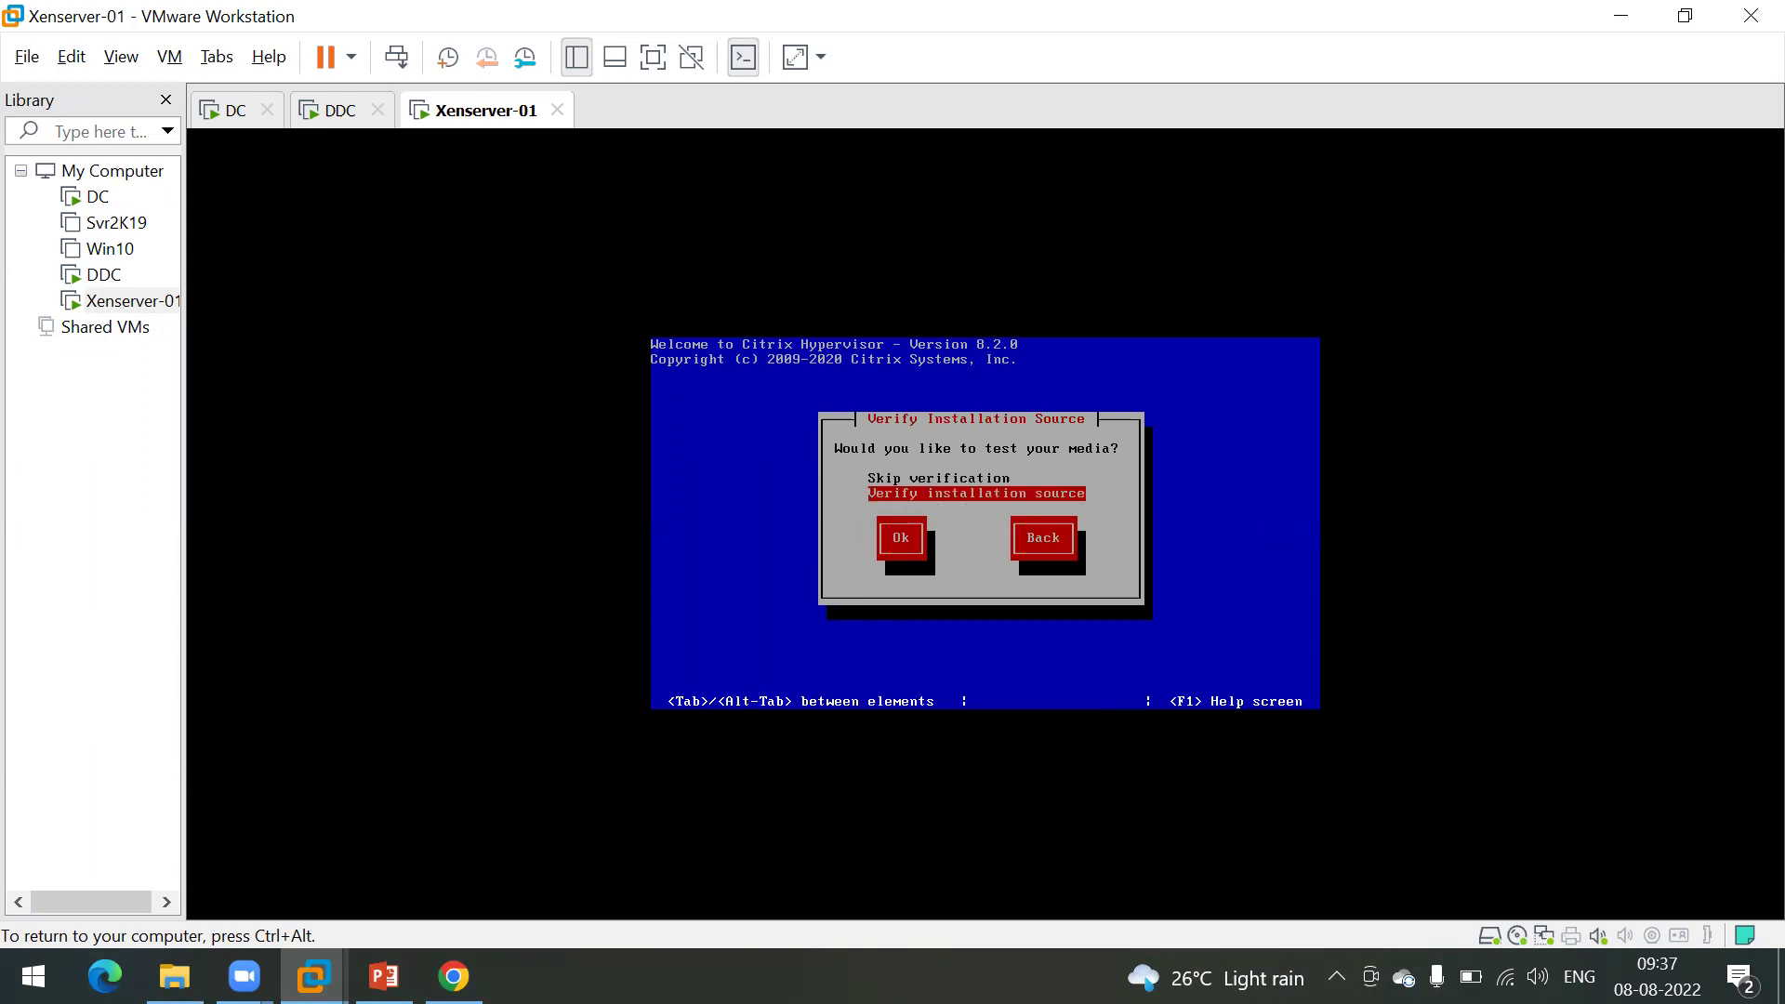
key("Up")
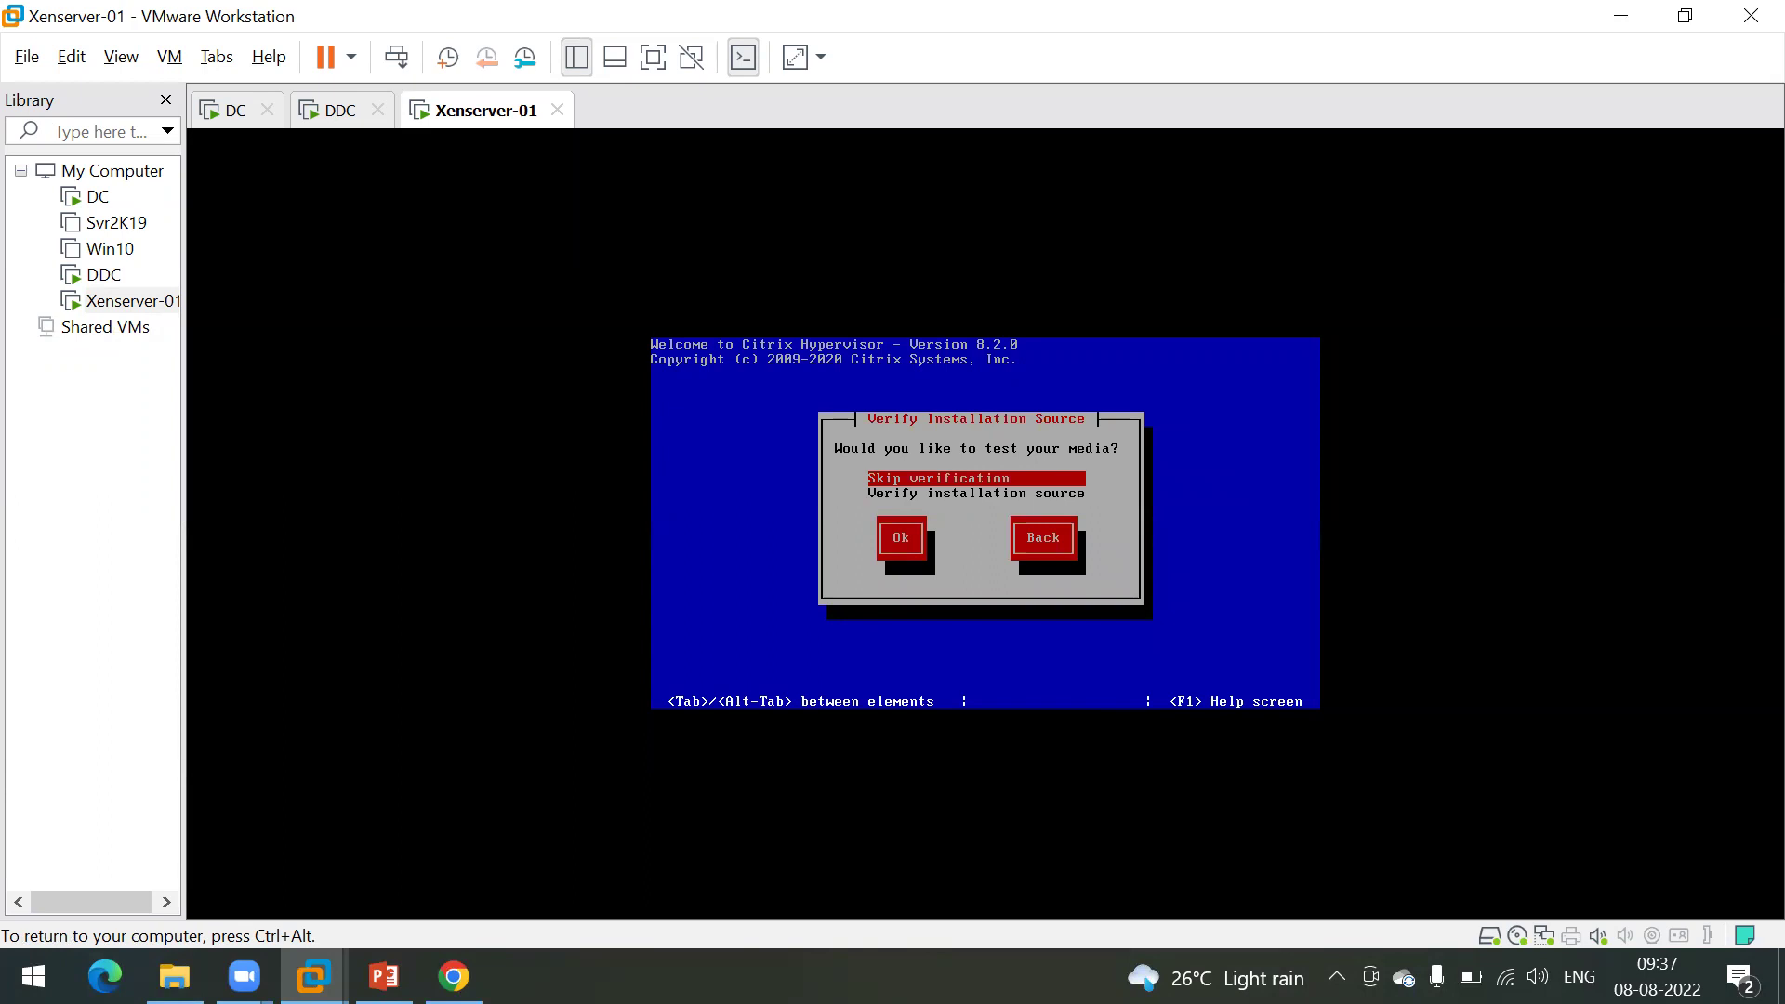
key("Tab")
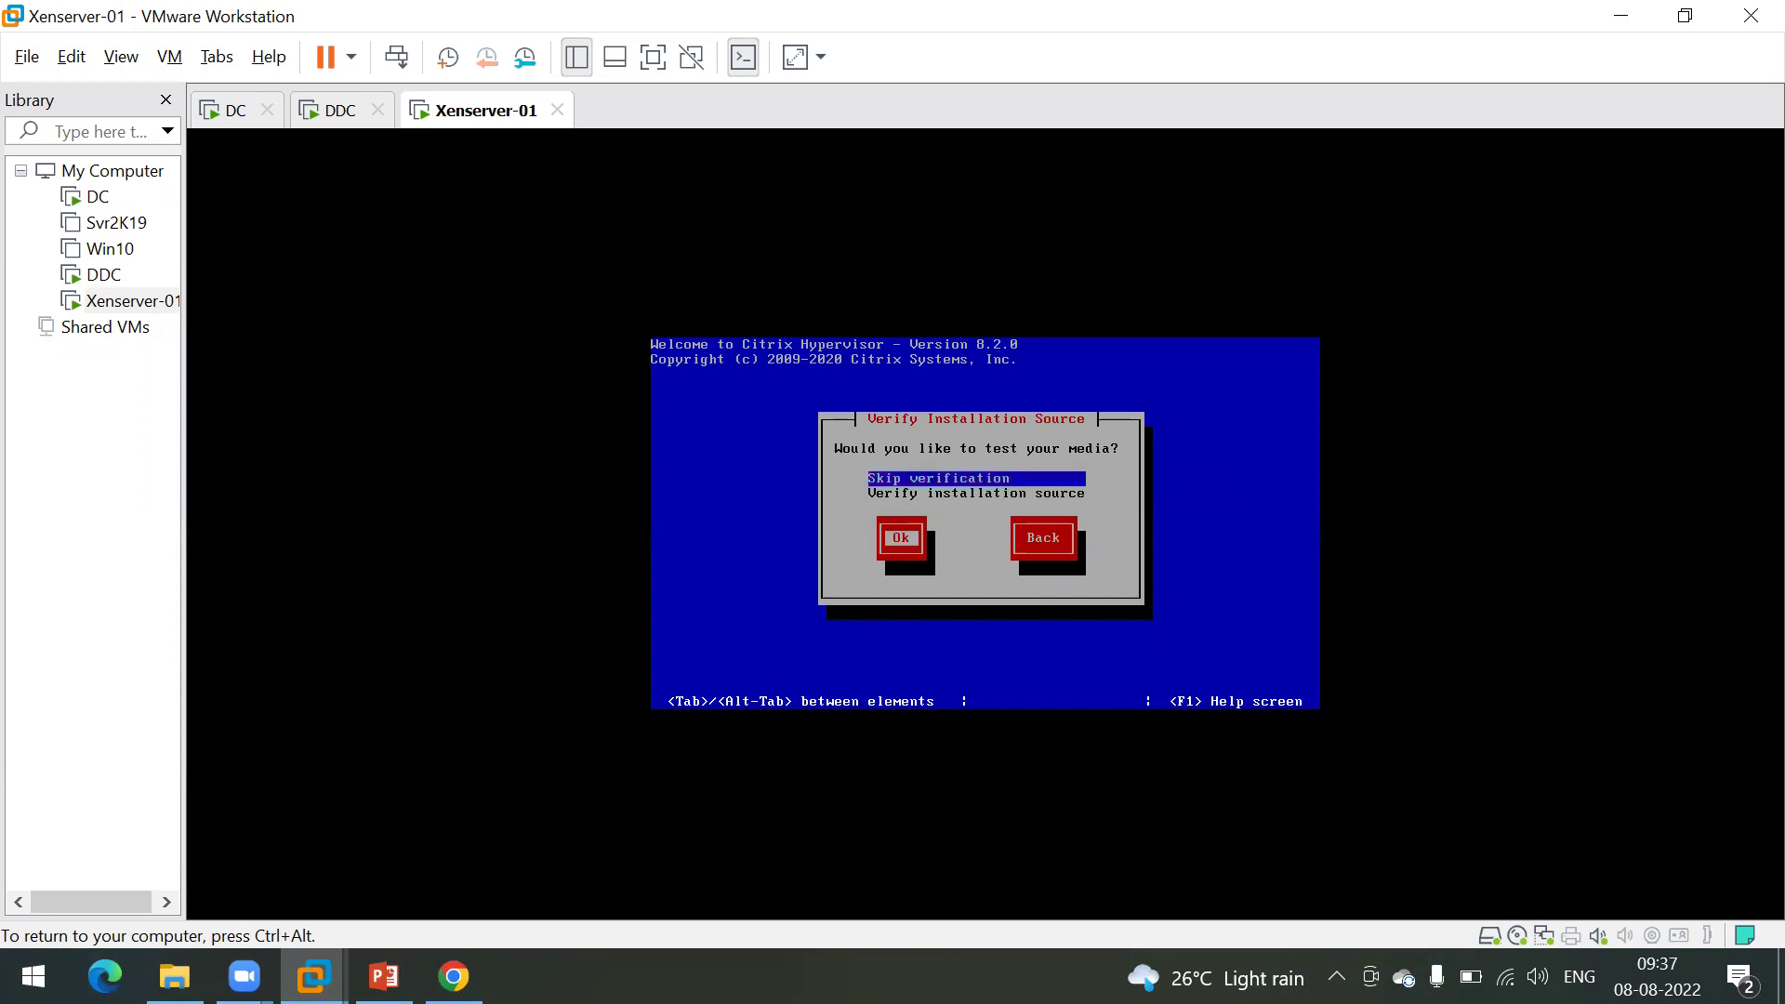
key("Return")
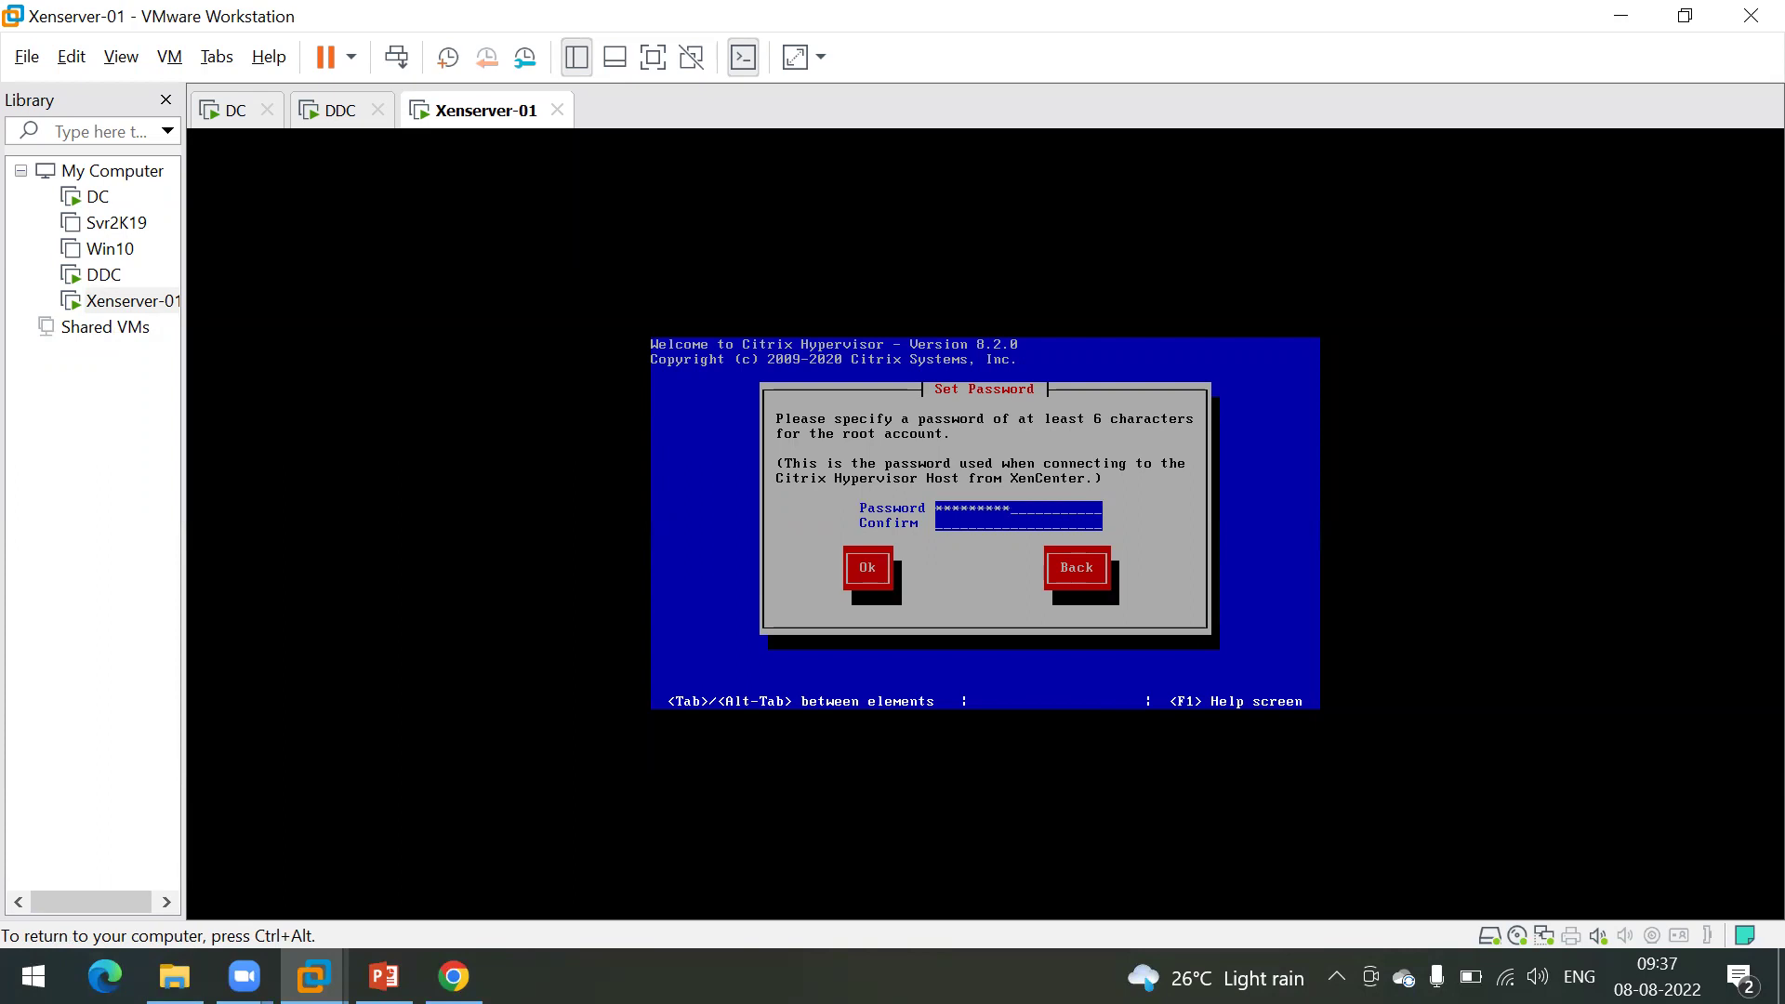
Step: Confirm the password for the root account and accept it
type("*******")
key("Tab")
key("Return")
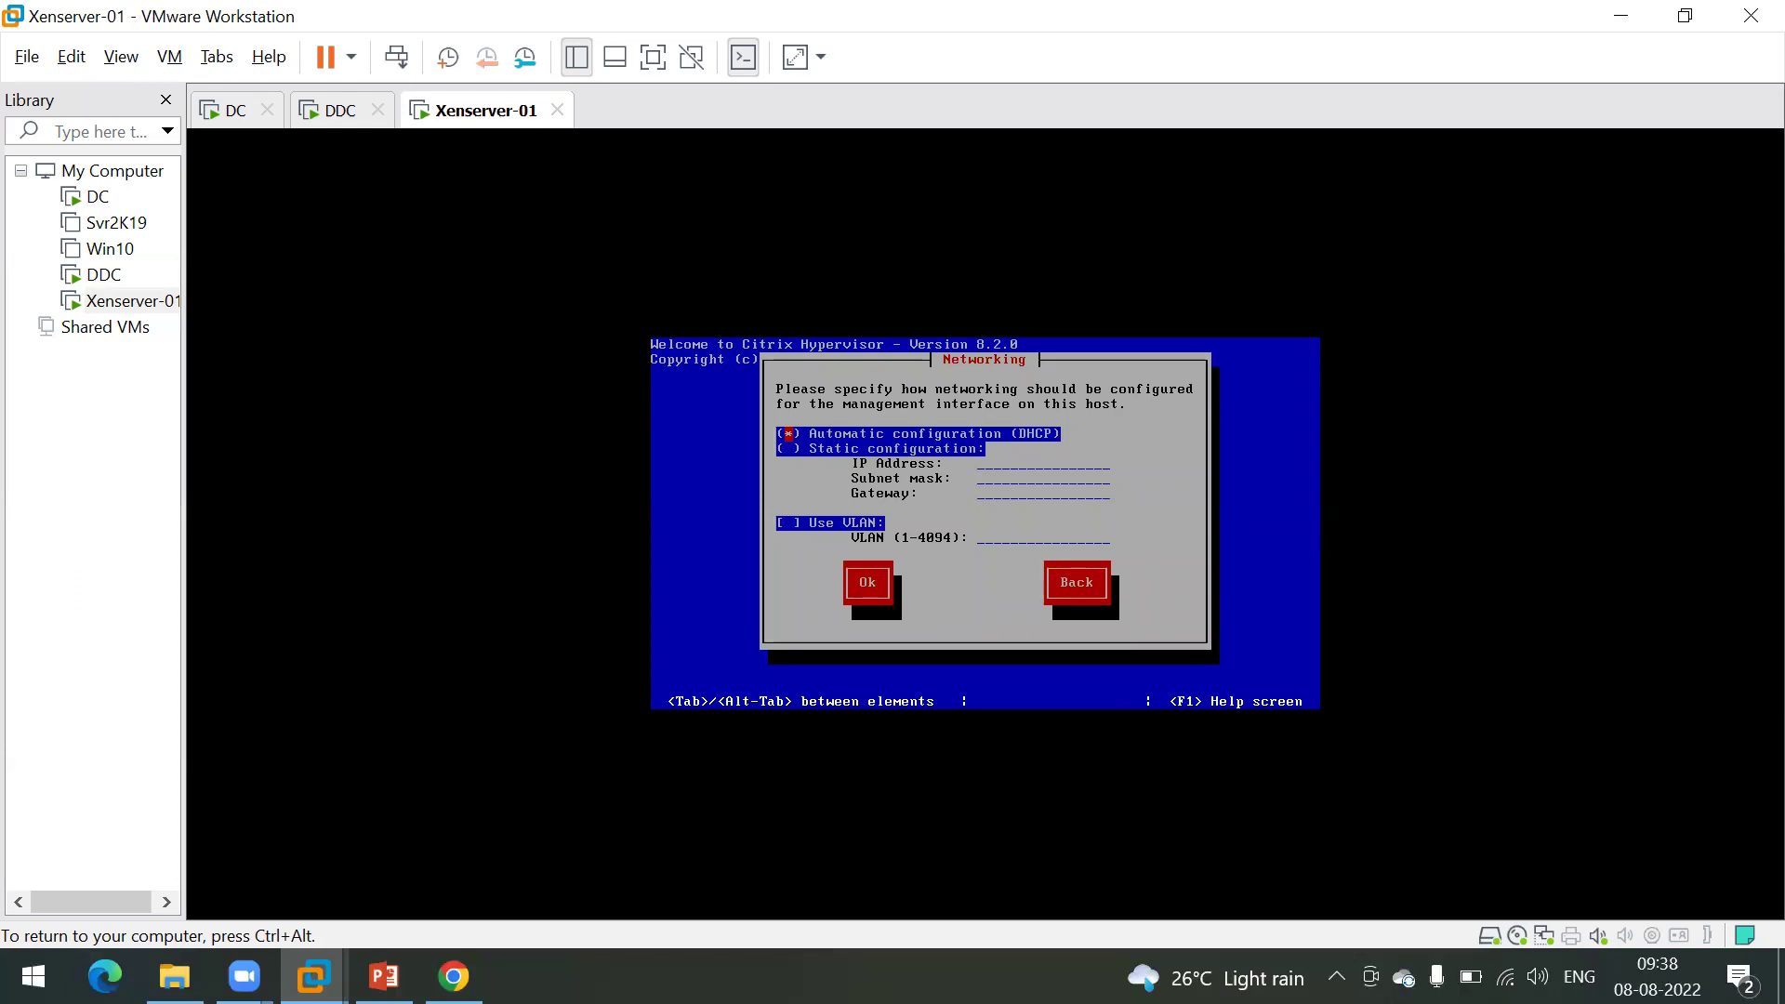
Step: Keep automatic configuration (DHCP) for the host's management interface and accept the networking settings
key("Down")
key("Up")
key("Tab")
key("Tab")
key("Tab")
key("Return")
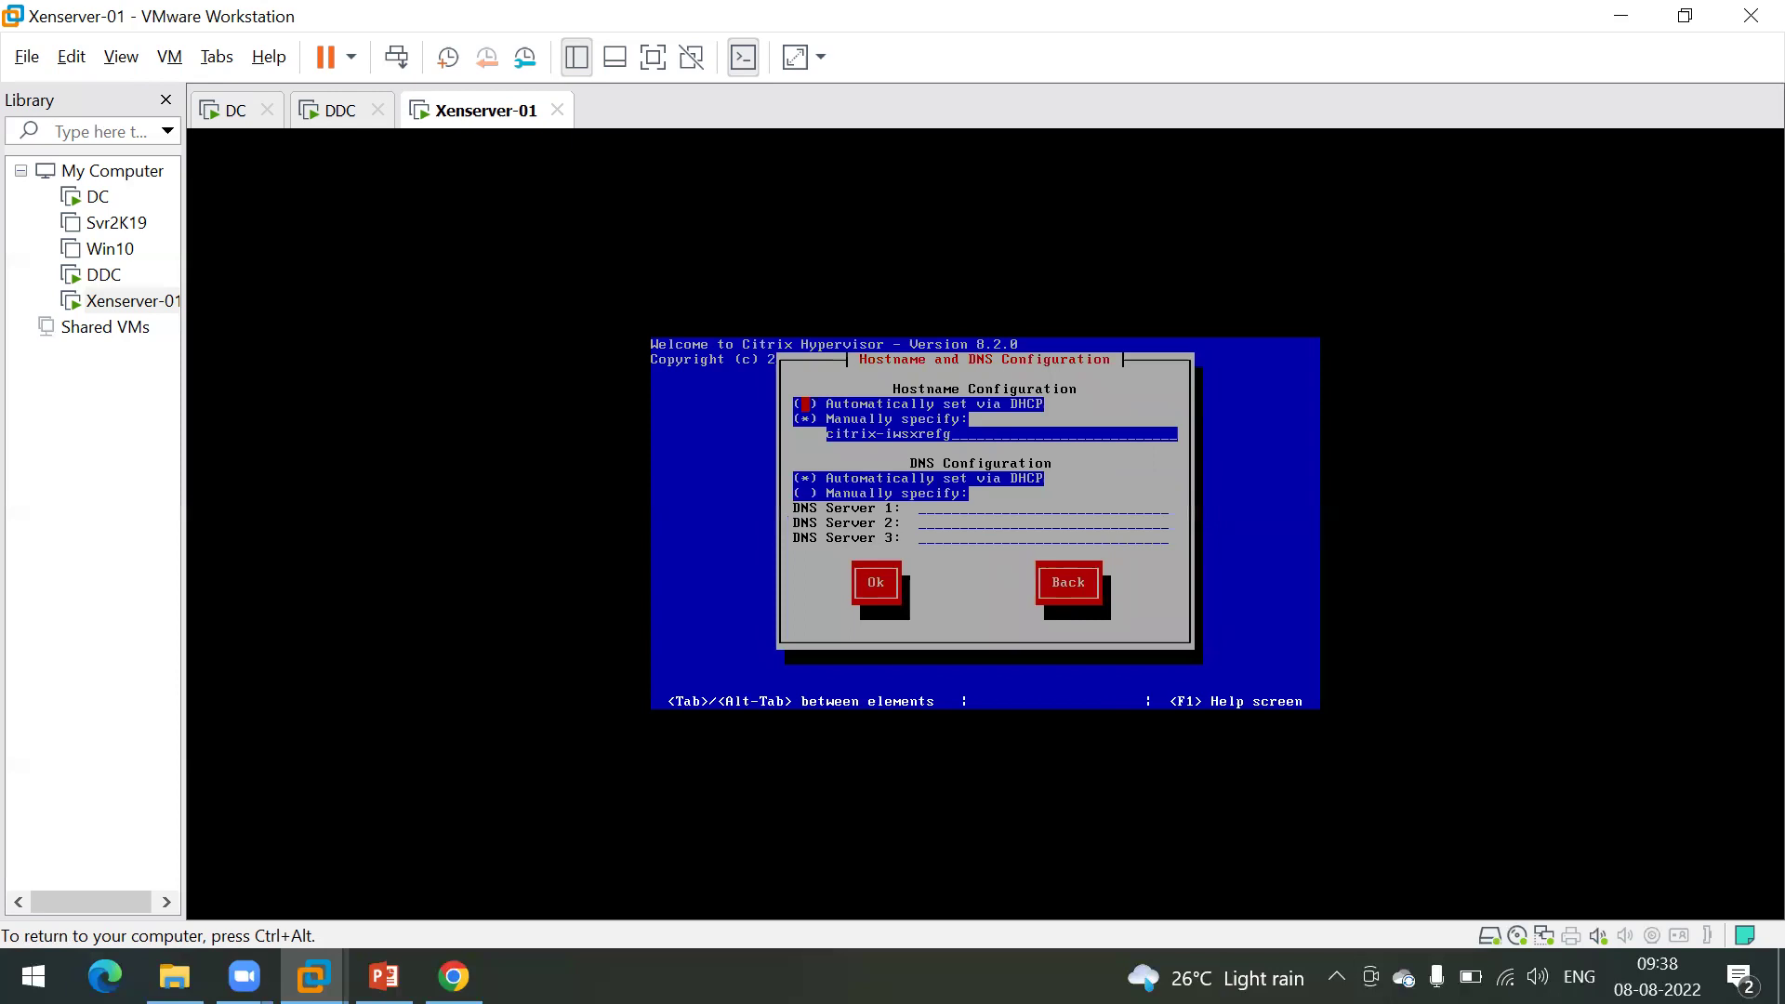
Step: Set the manually specified hostname to xenserver-01 and keep DNS automatically set via DHCP
key("Tab")
key("BackSpace")
key("BackSpace")
key("BackSpace")
key("BackSpace")
key("BackSpace")
key("BackSpace")
key("BackSpace")
key("BackSpace")
key("BackSpace")
key("BackSpace")
key("BackSpace")
key("BackSpace")
key("BackSpace")
key("BackSpace")
key("BackSpace")
type("xensre")
type("vr-0")
type("e")
key("BackSpace")
type("e")
key("BackSpace")
key("BackSpace")
key("BackSpace")
type("er-01")
key("Tab")
key("Tab")
key("Tab")
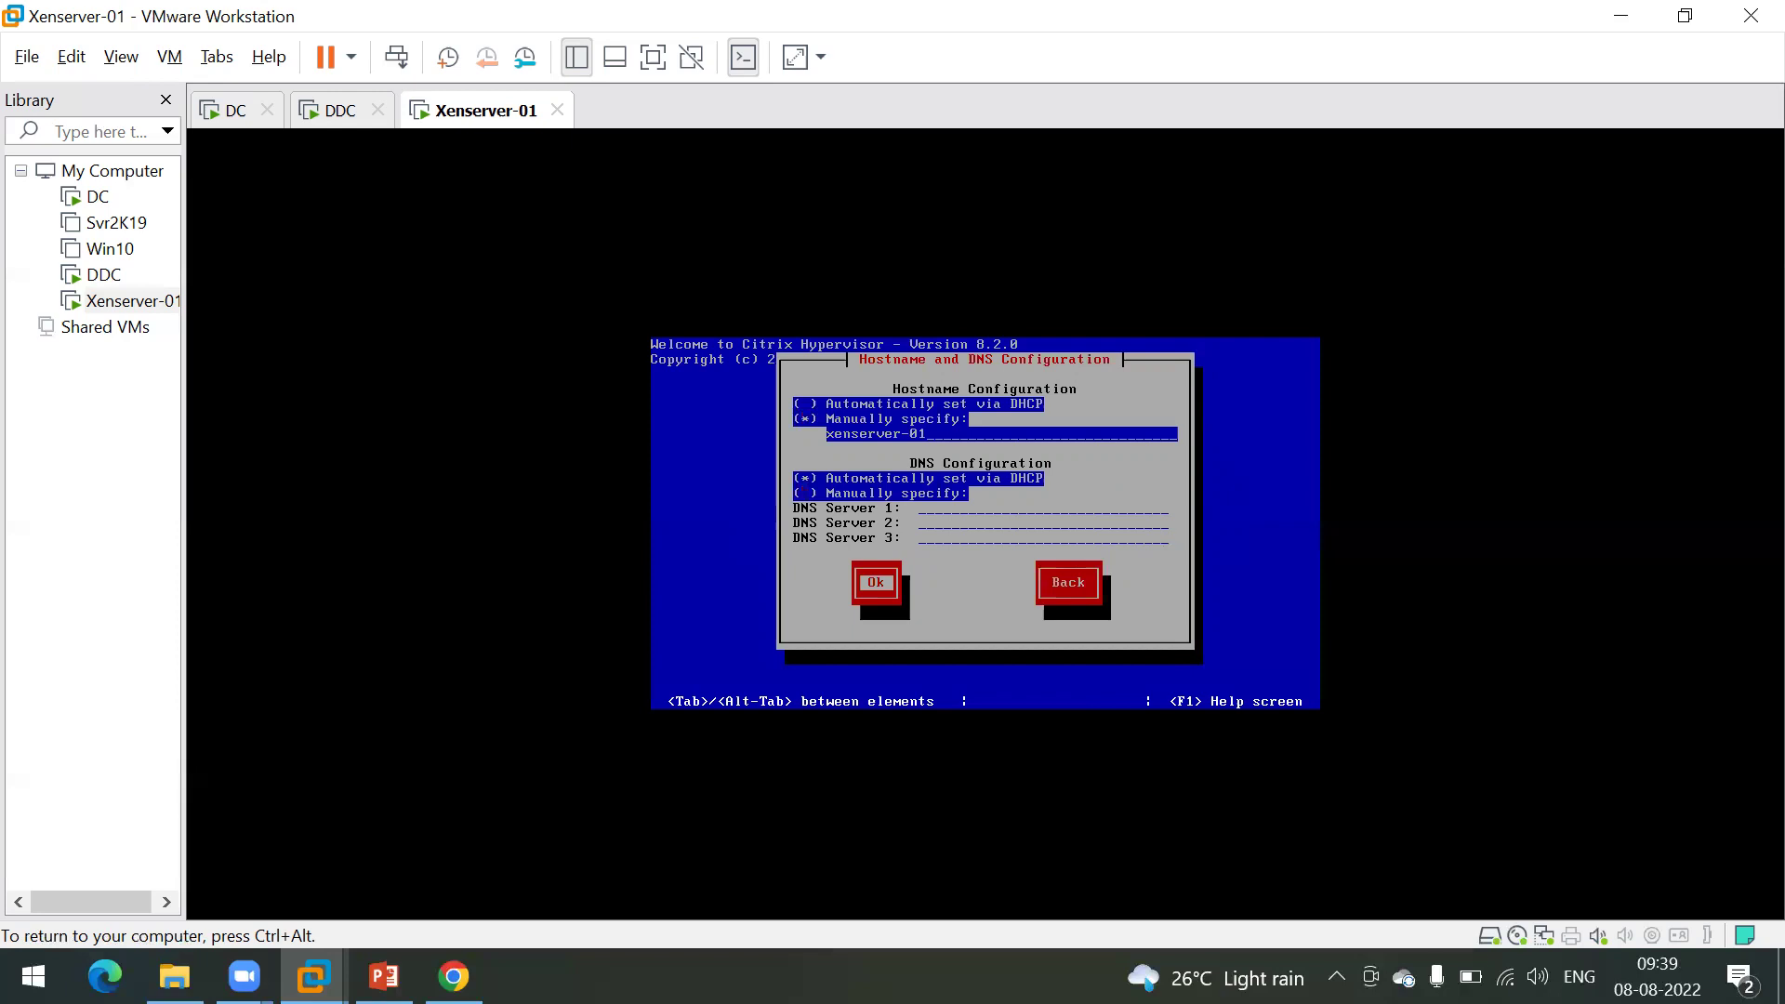
key("Return")
Step: Set the host's time zone to Asia, Kolkata
key("Down")
key("Down")
key("Down")
key("Down")
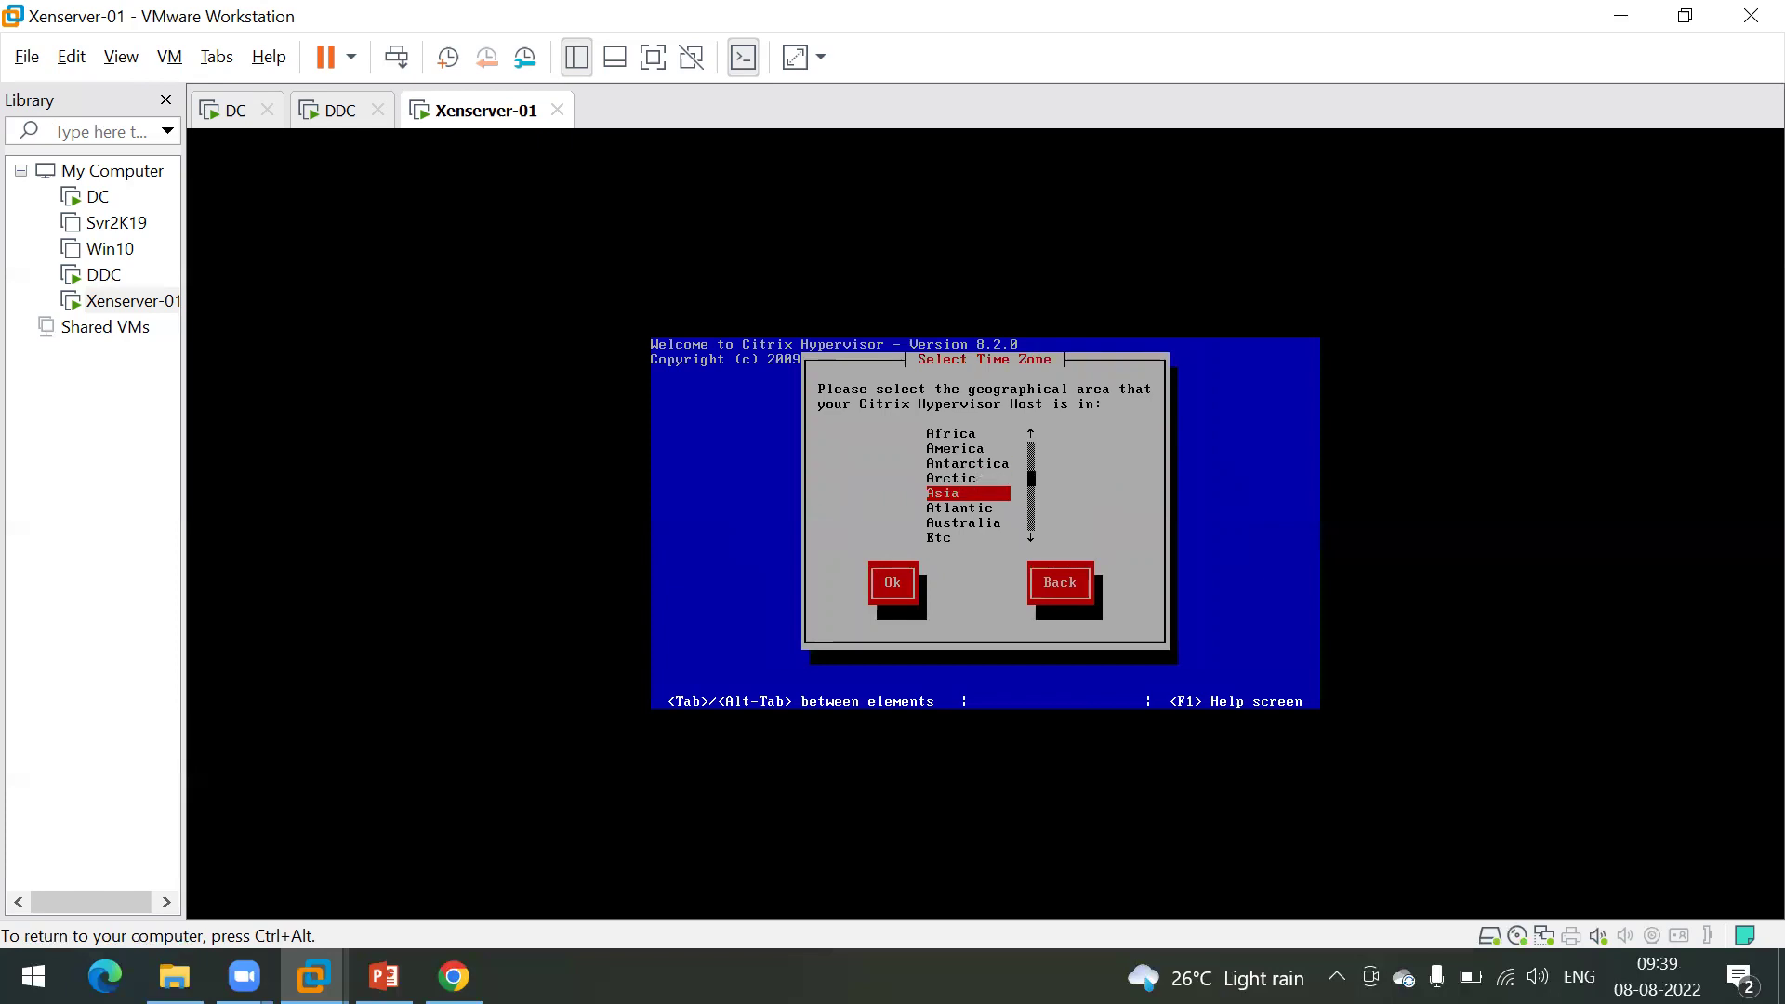
key("Return")
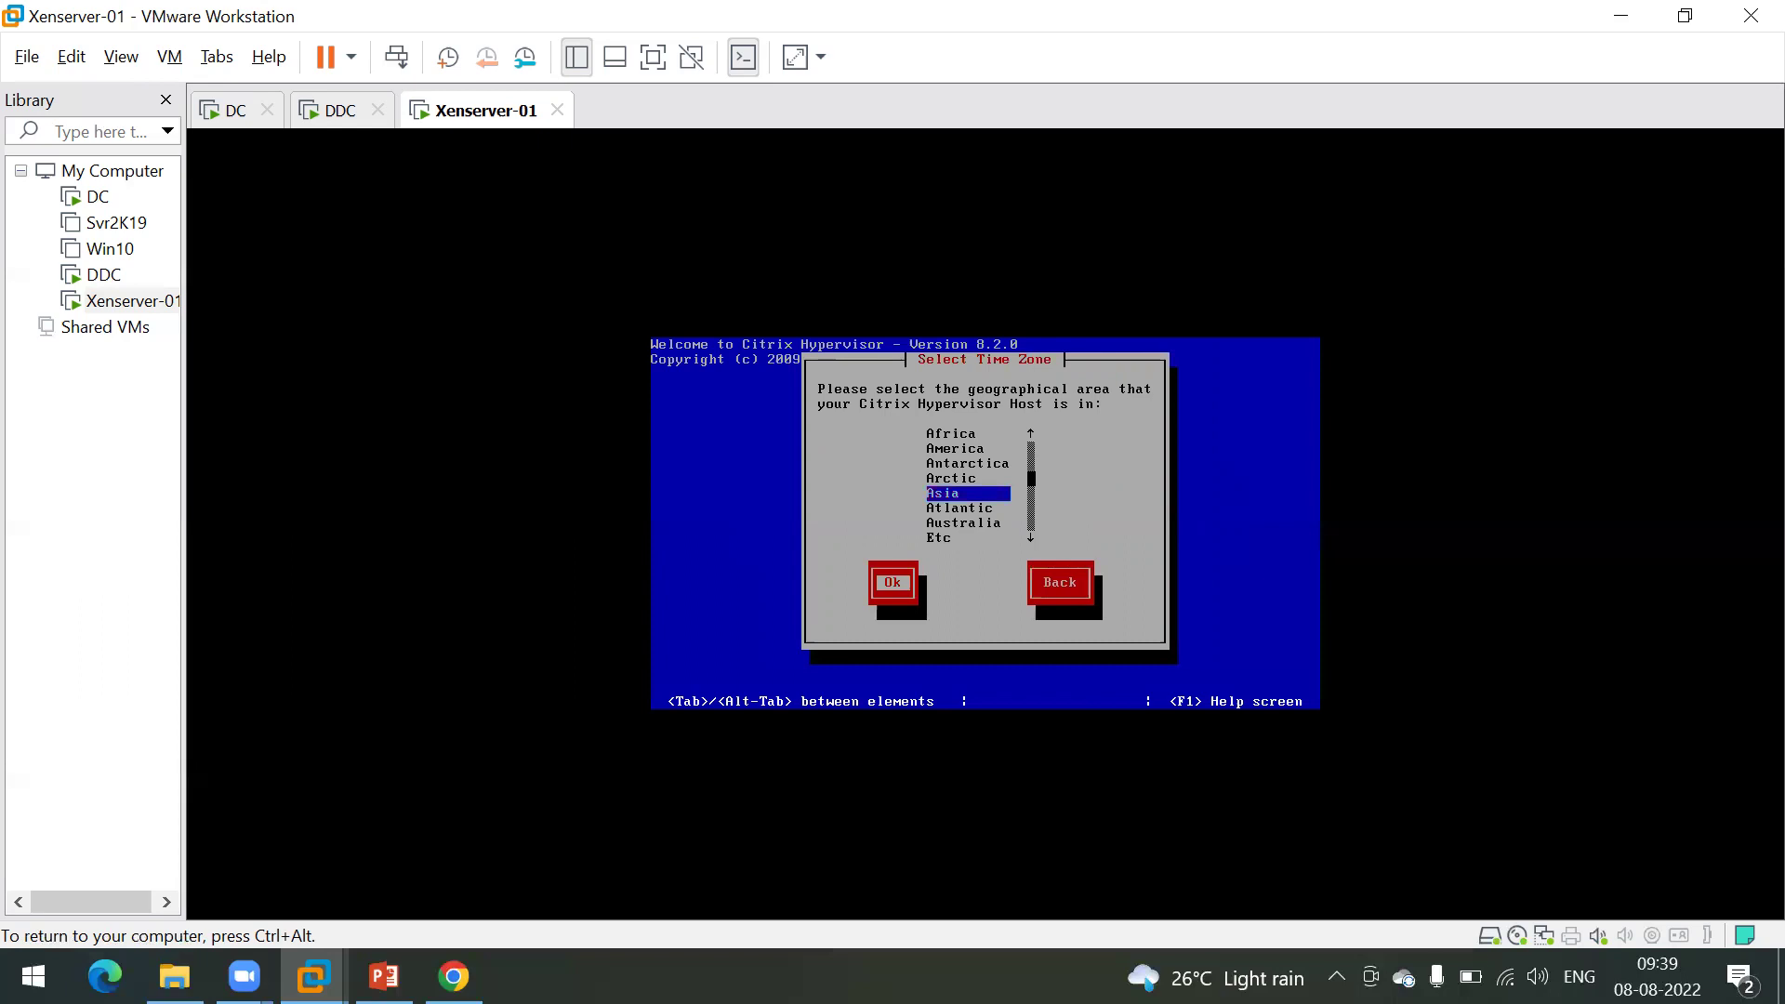
key("Down")
key("k")
key("Down")
key("Down")
key("Down")
key("Down")
key("Down")
key("Tab")
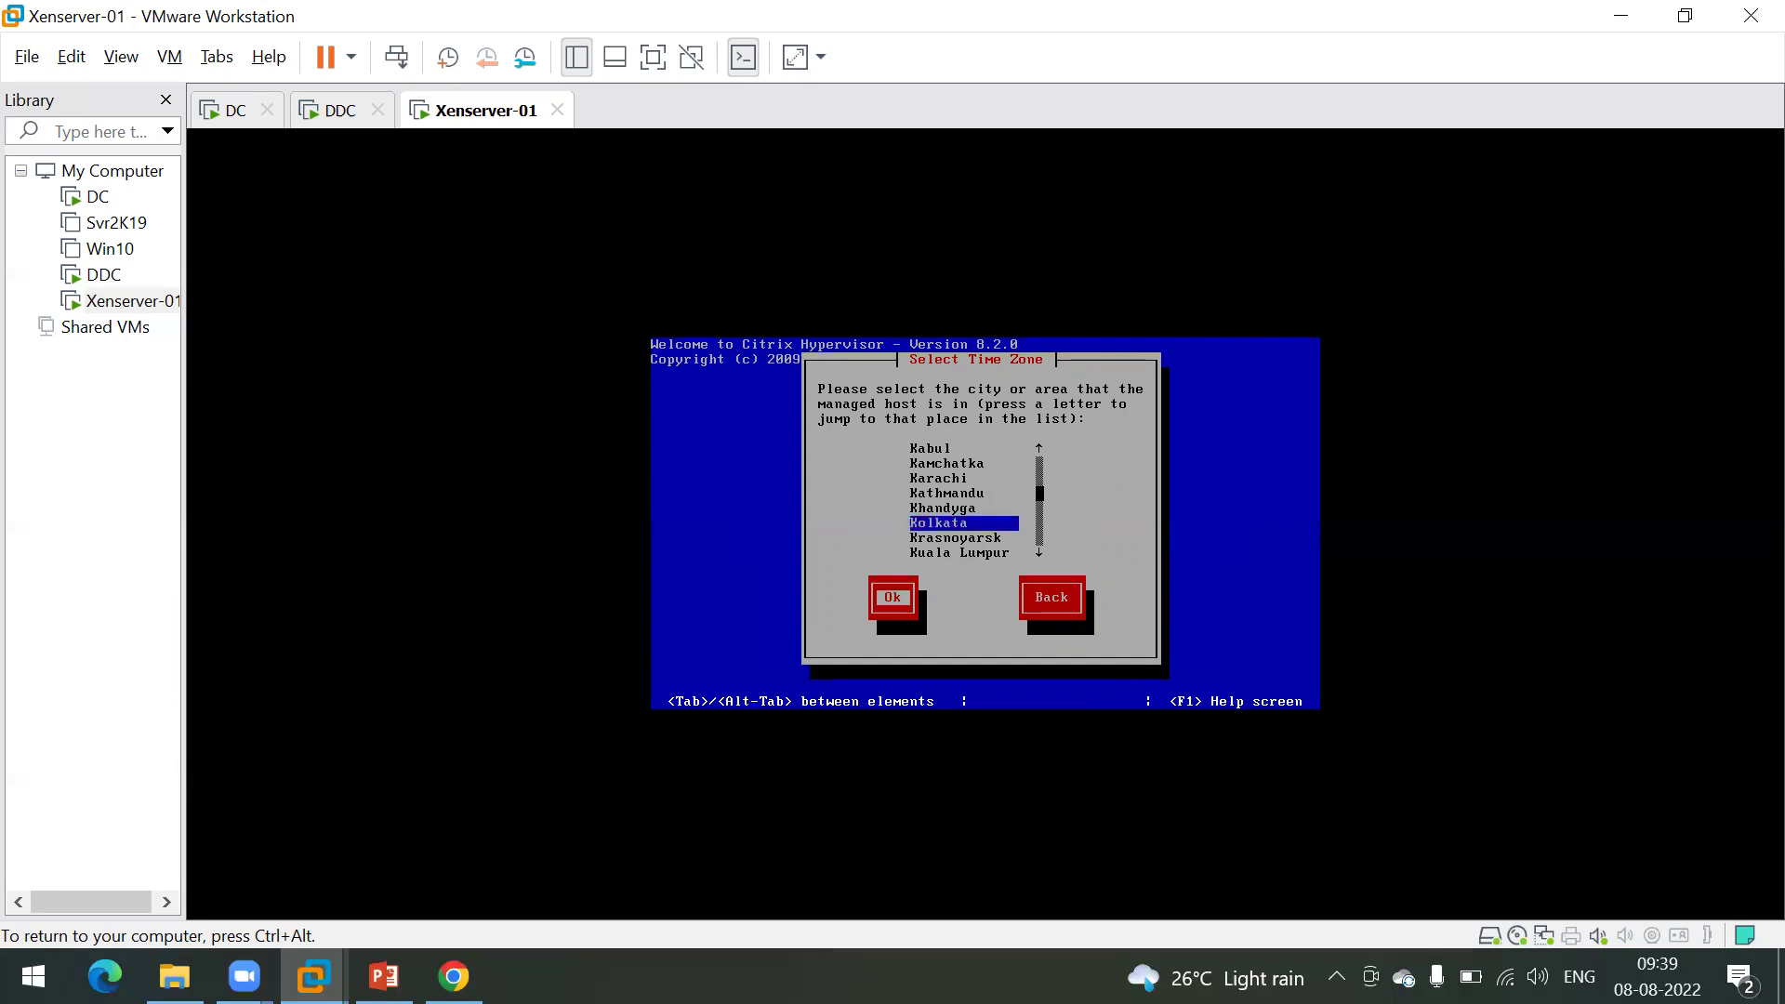
key("Return")
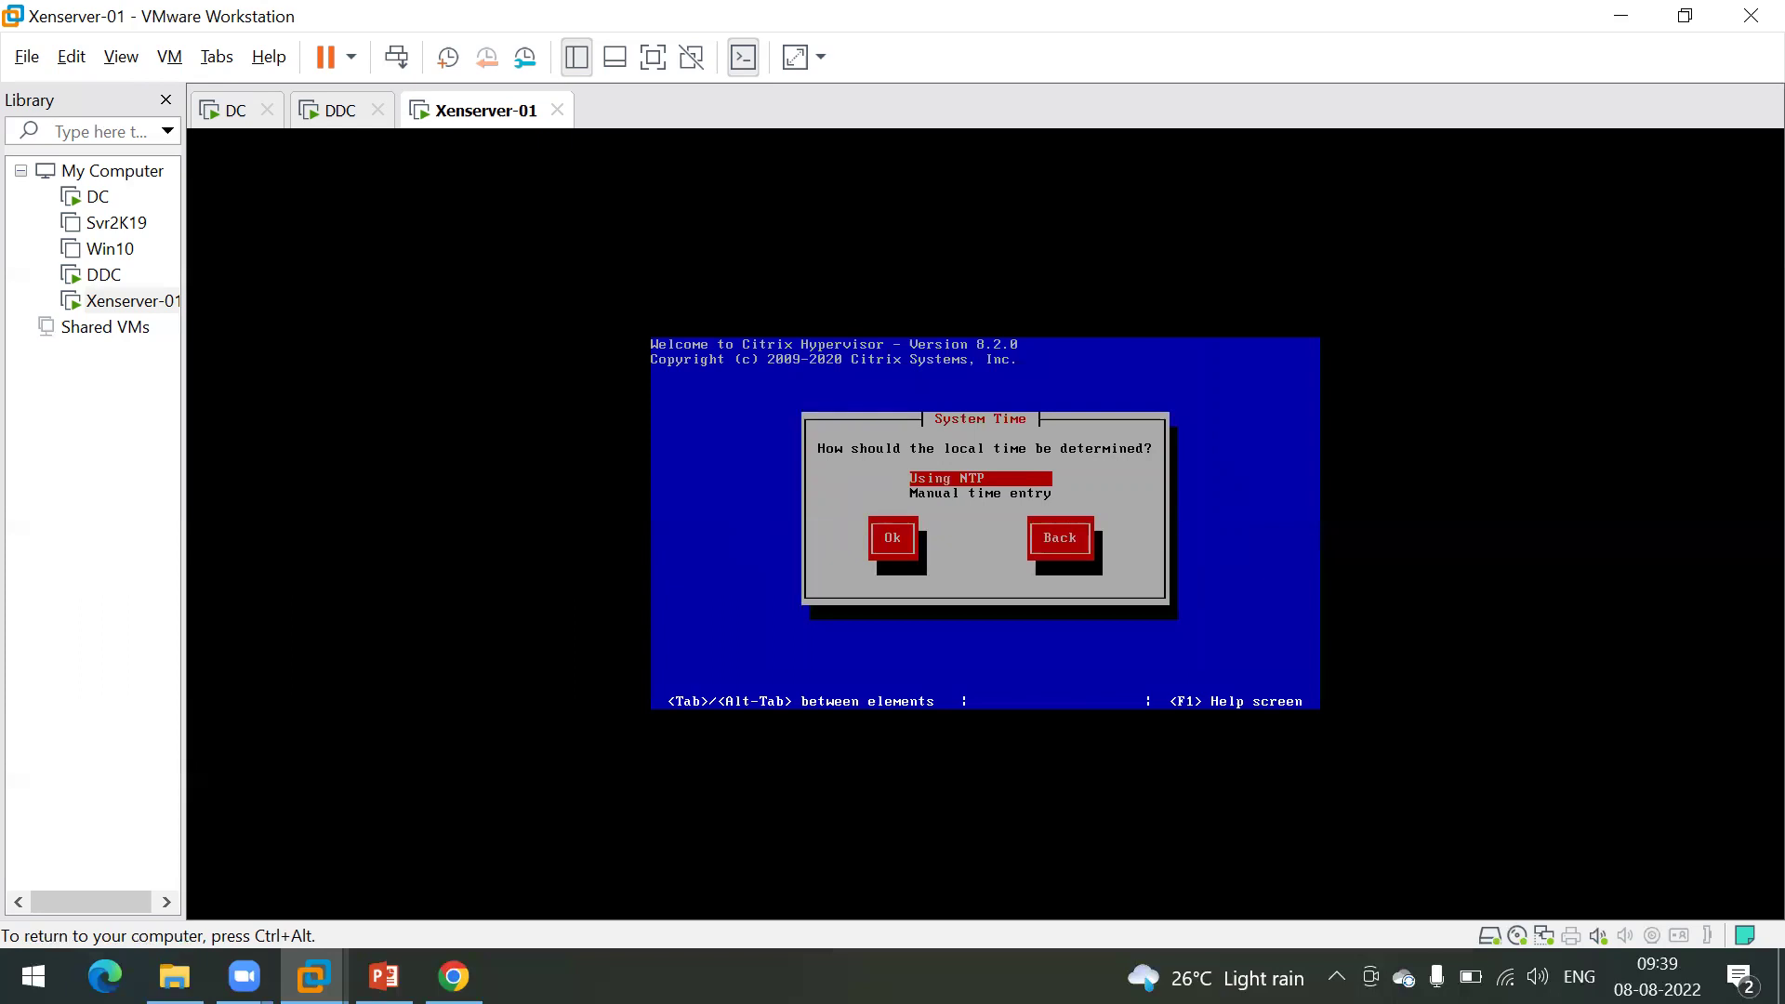
Step: Use NTP as configured by the DHCP server for the system time and start the Citrix Hypervisor installation
key("Tab")
key("Return")
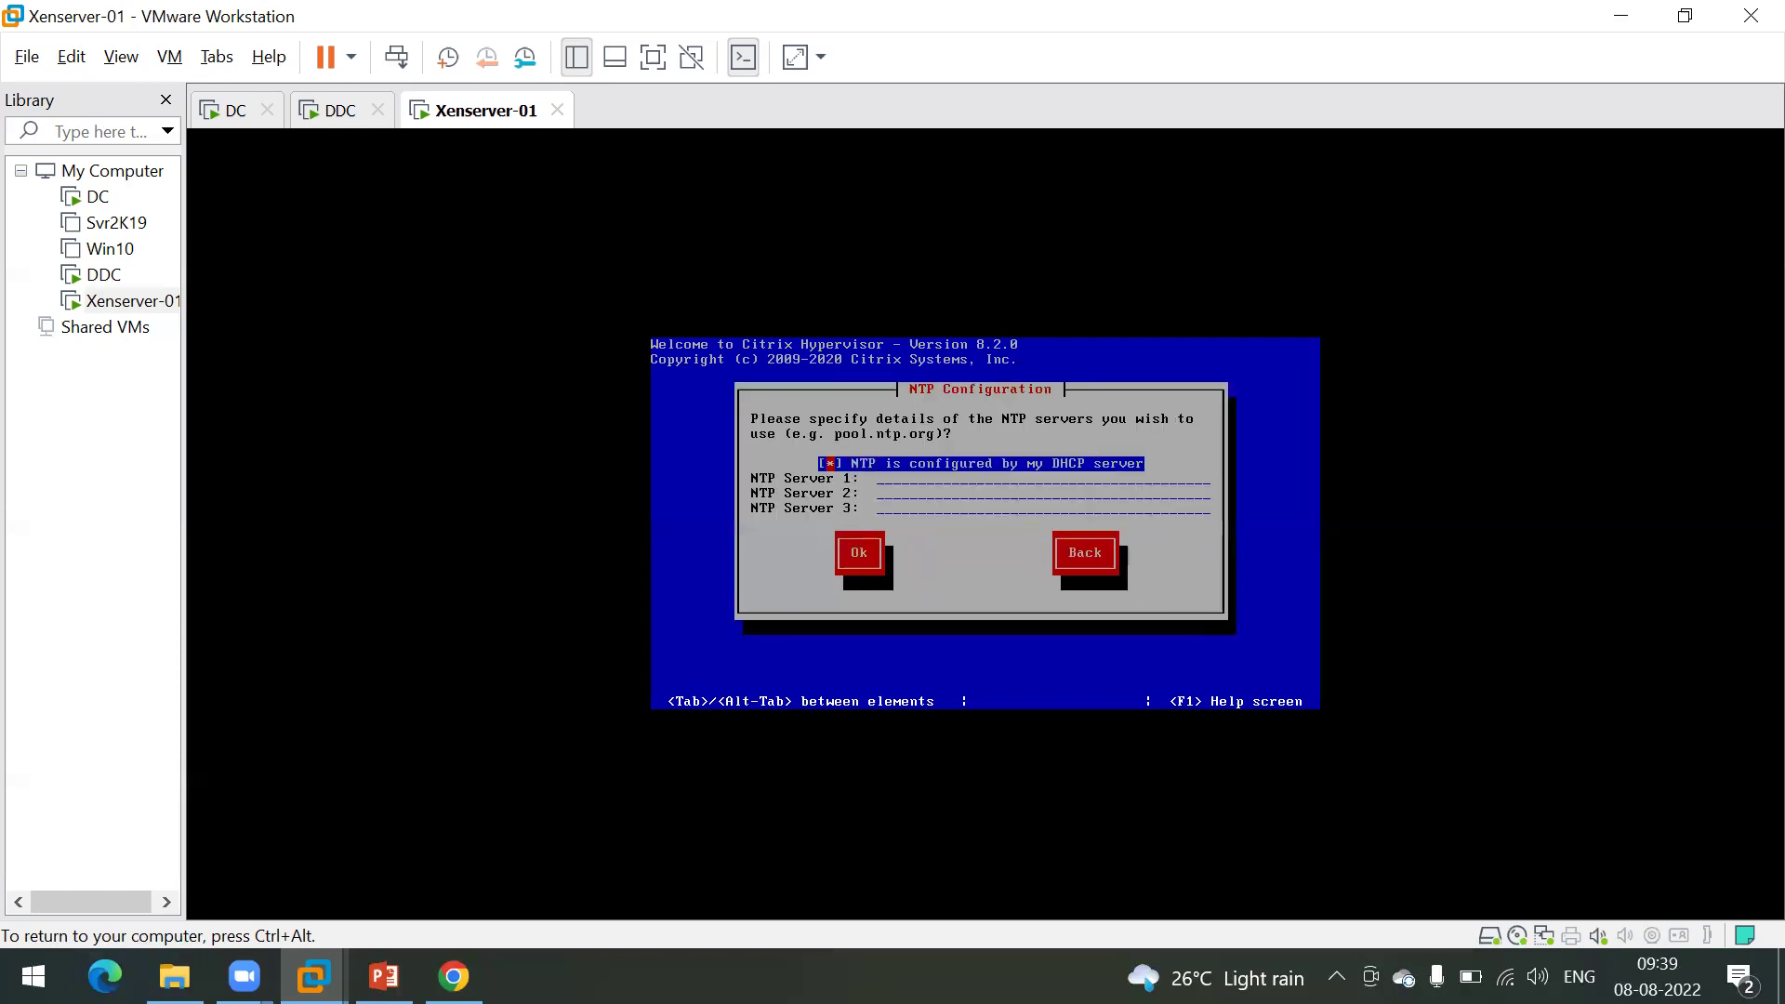
key("Tab")
key("Return")
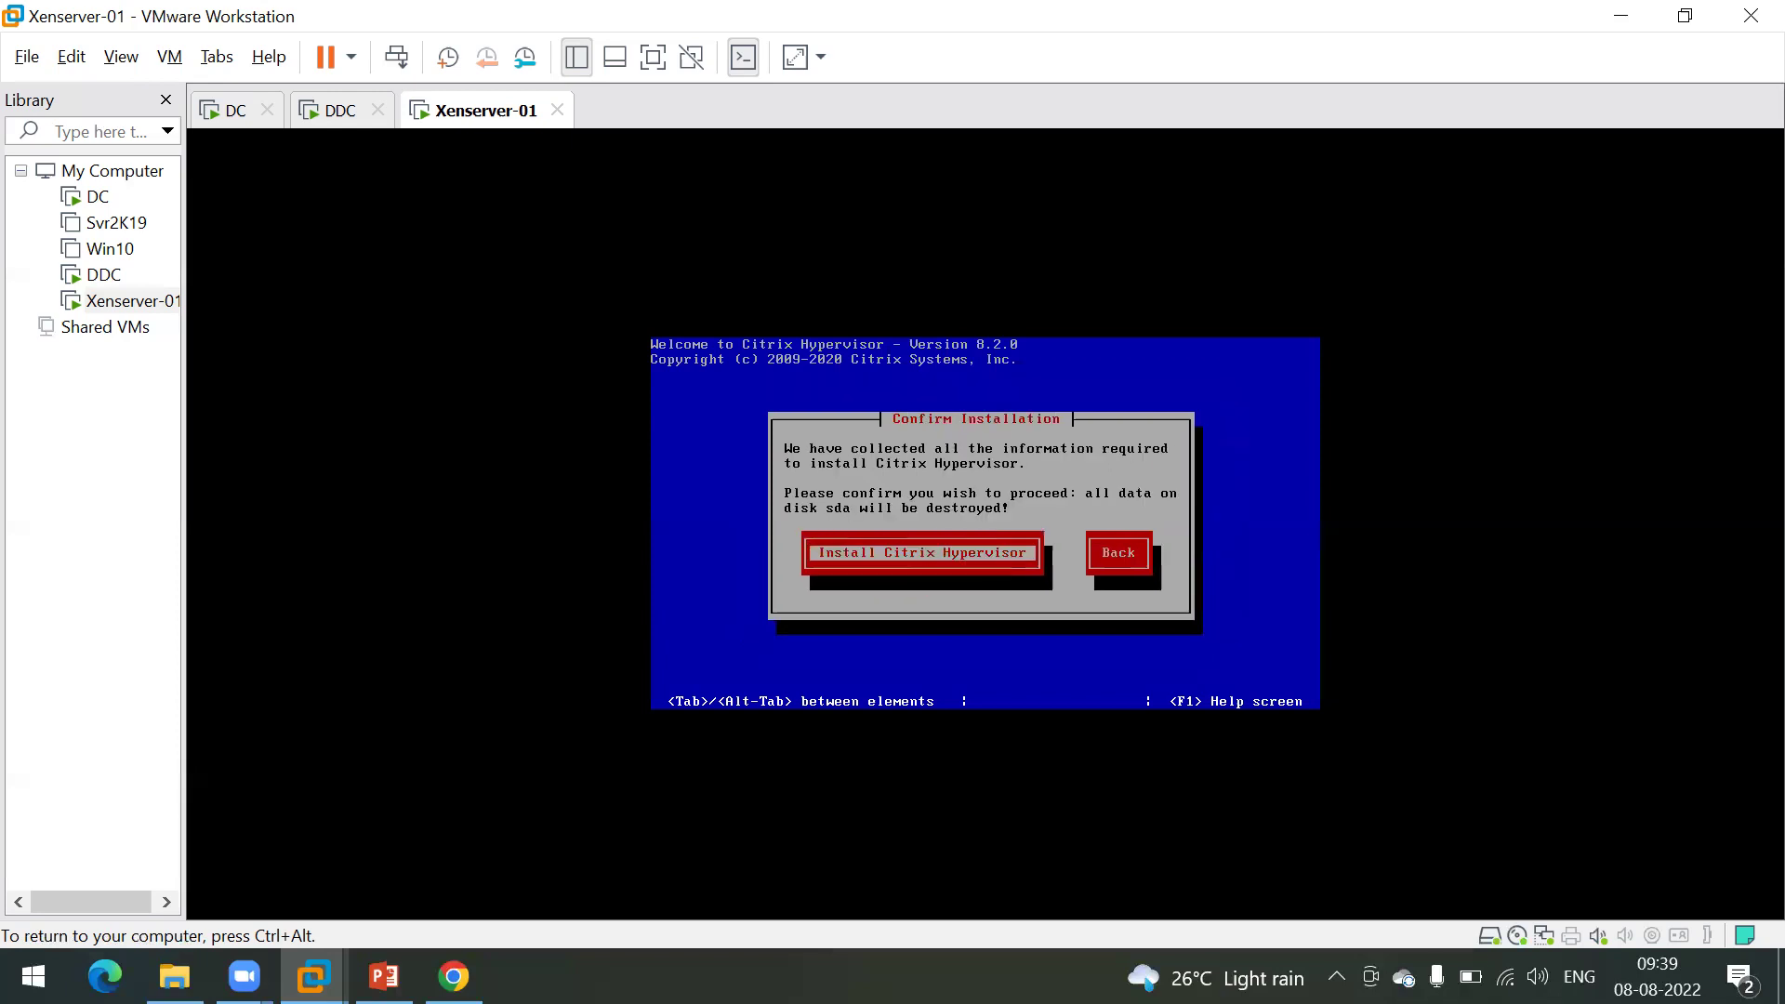
key("Return")
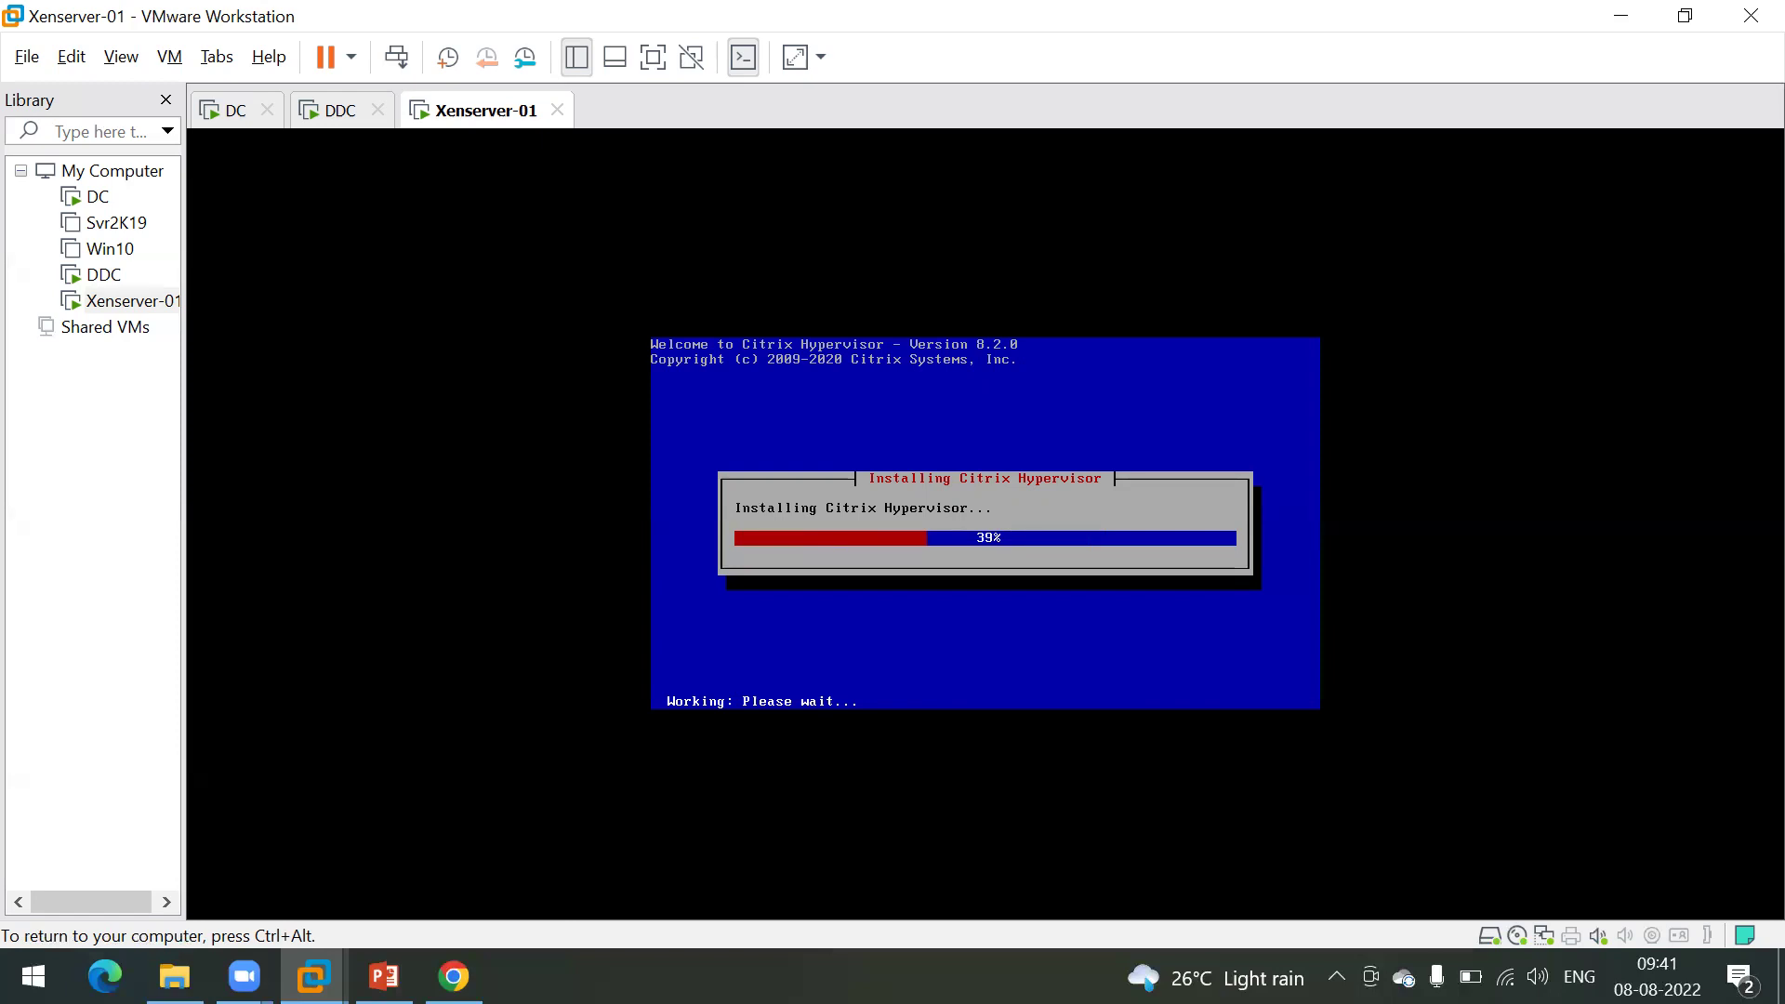
Step: Release input from the virtual machine and close the Google Chrome window on the host
key("ctrl+alt")
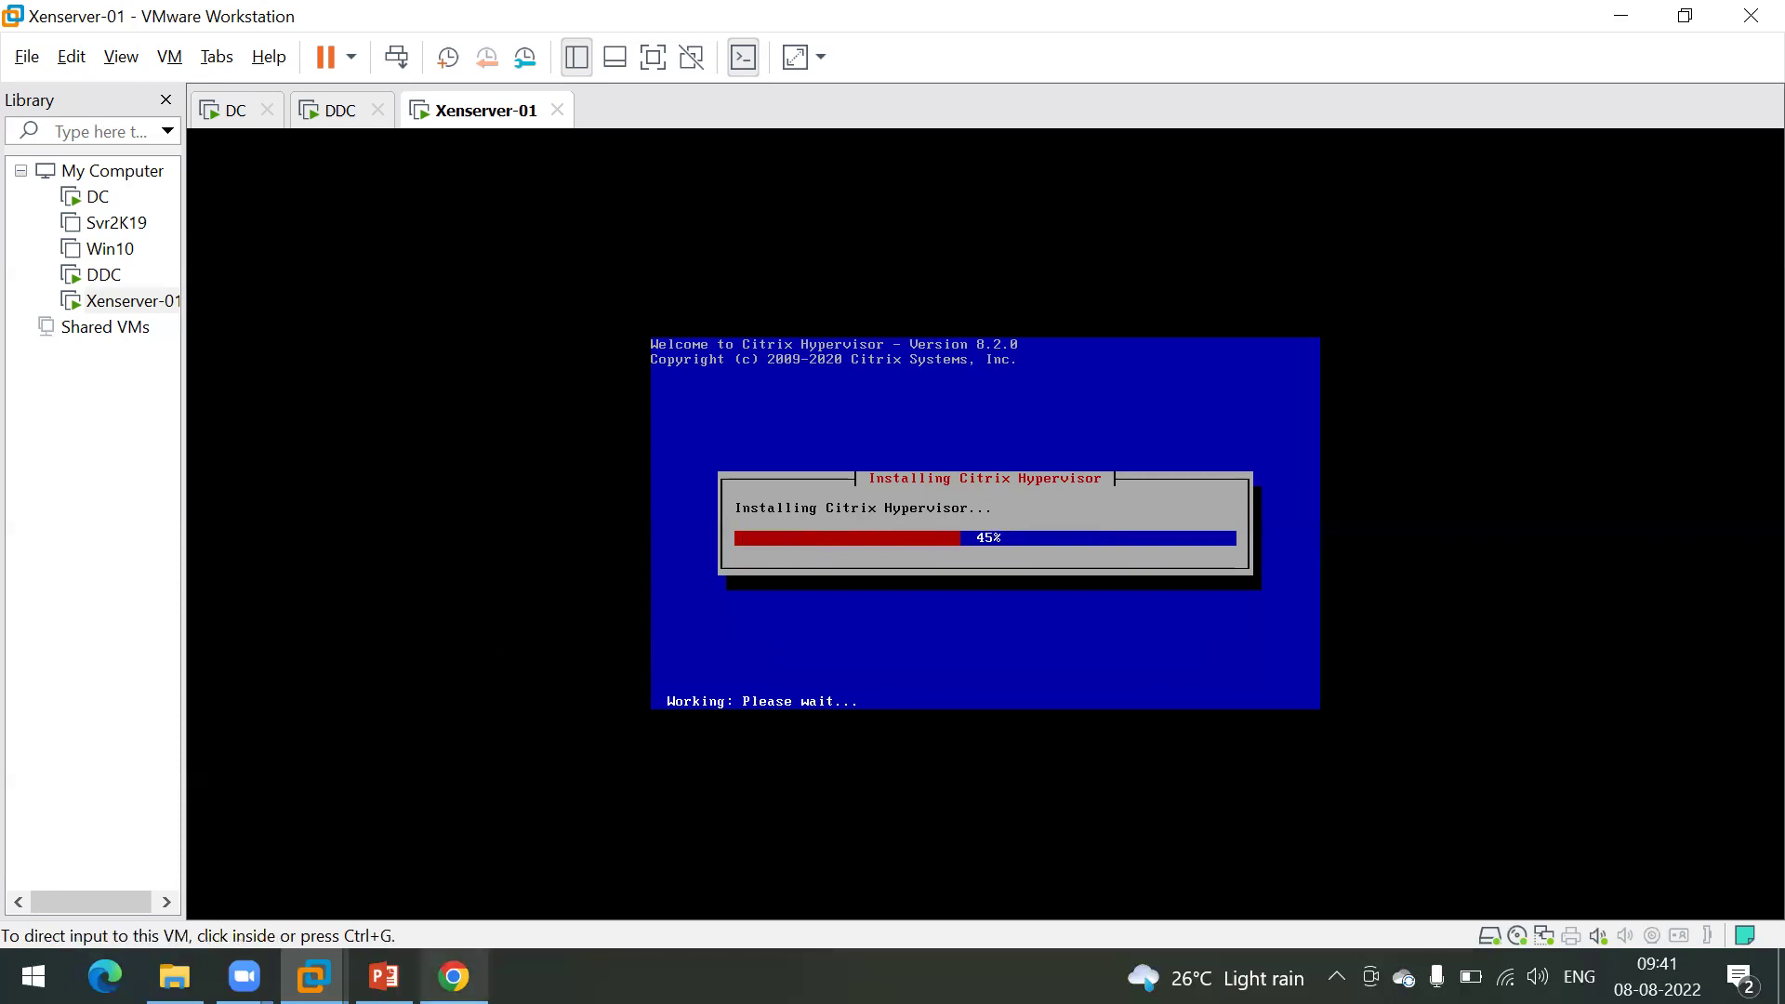
right_click(453, 976)
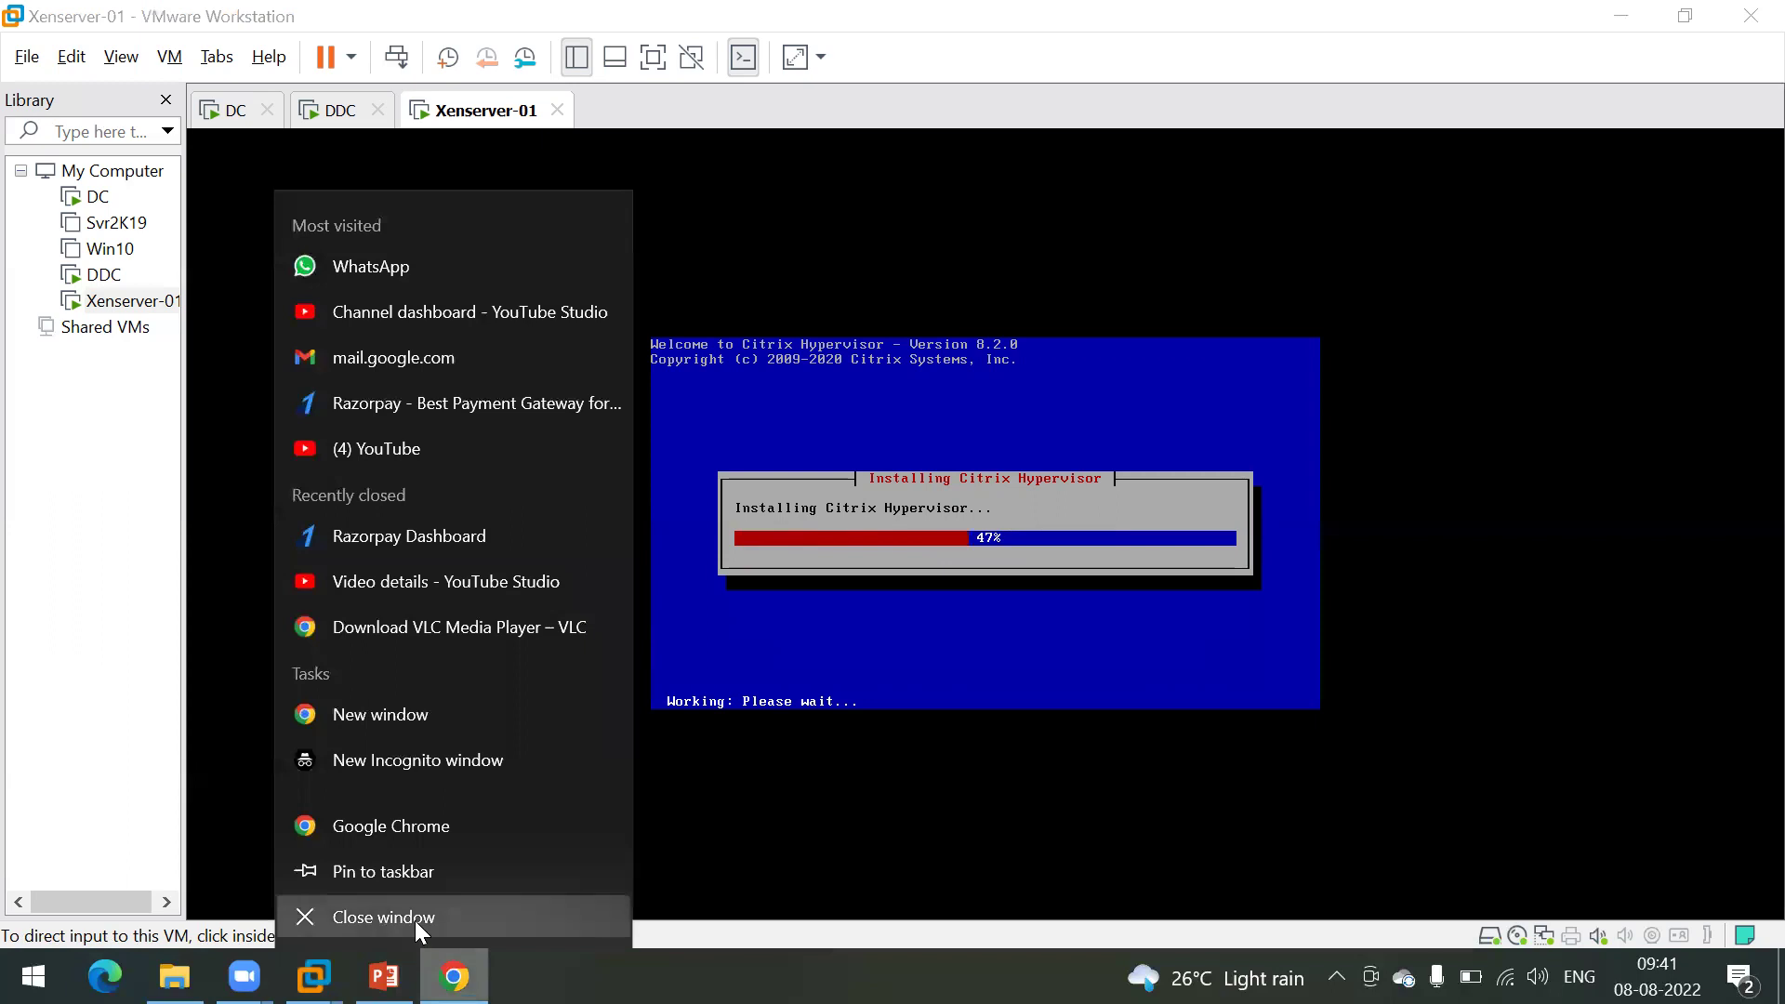
left_click(415, 920)
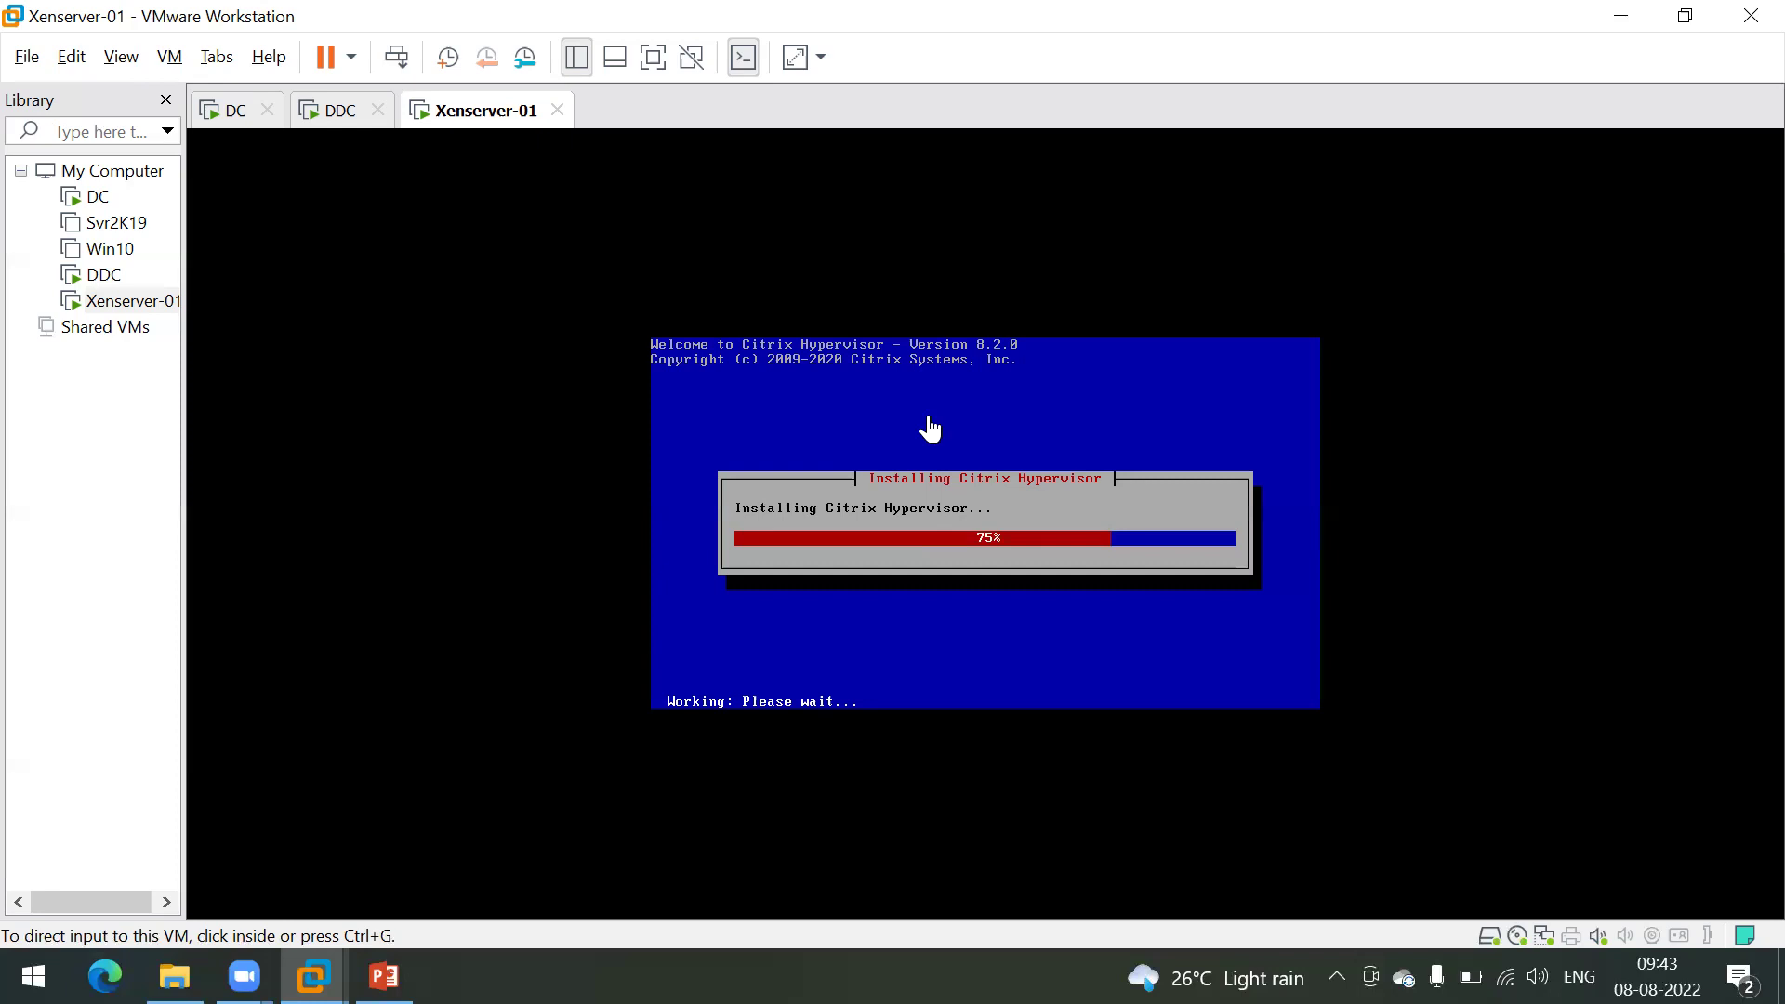
left_click(970, 424)
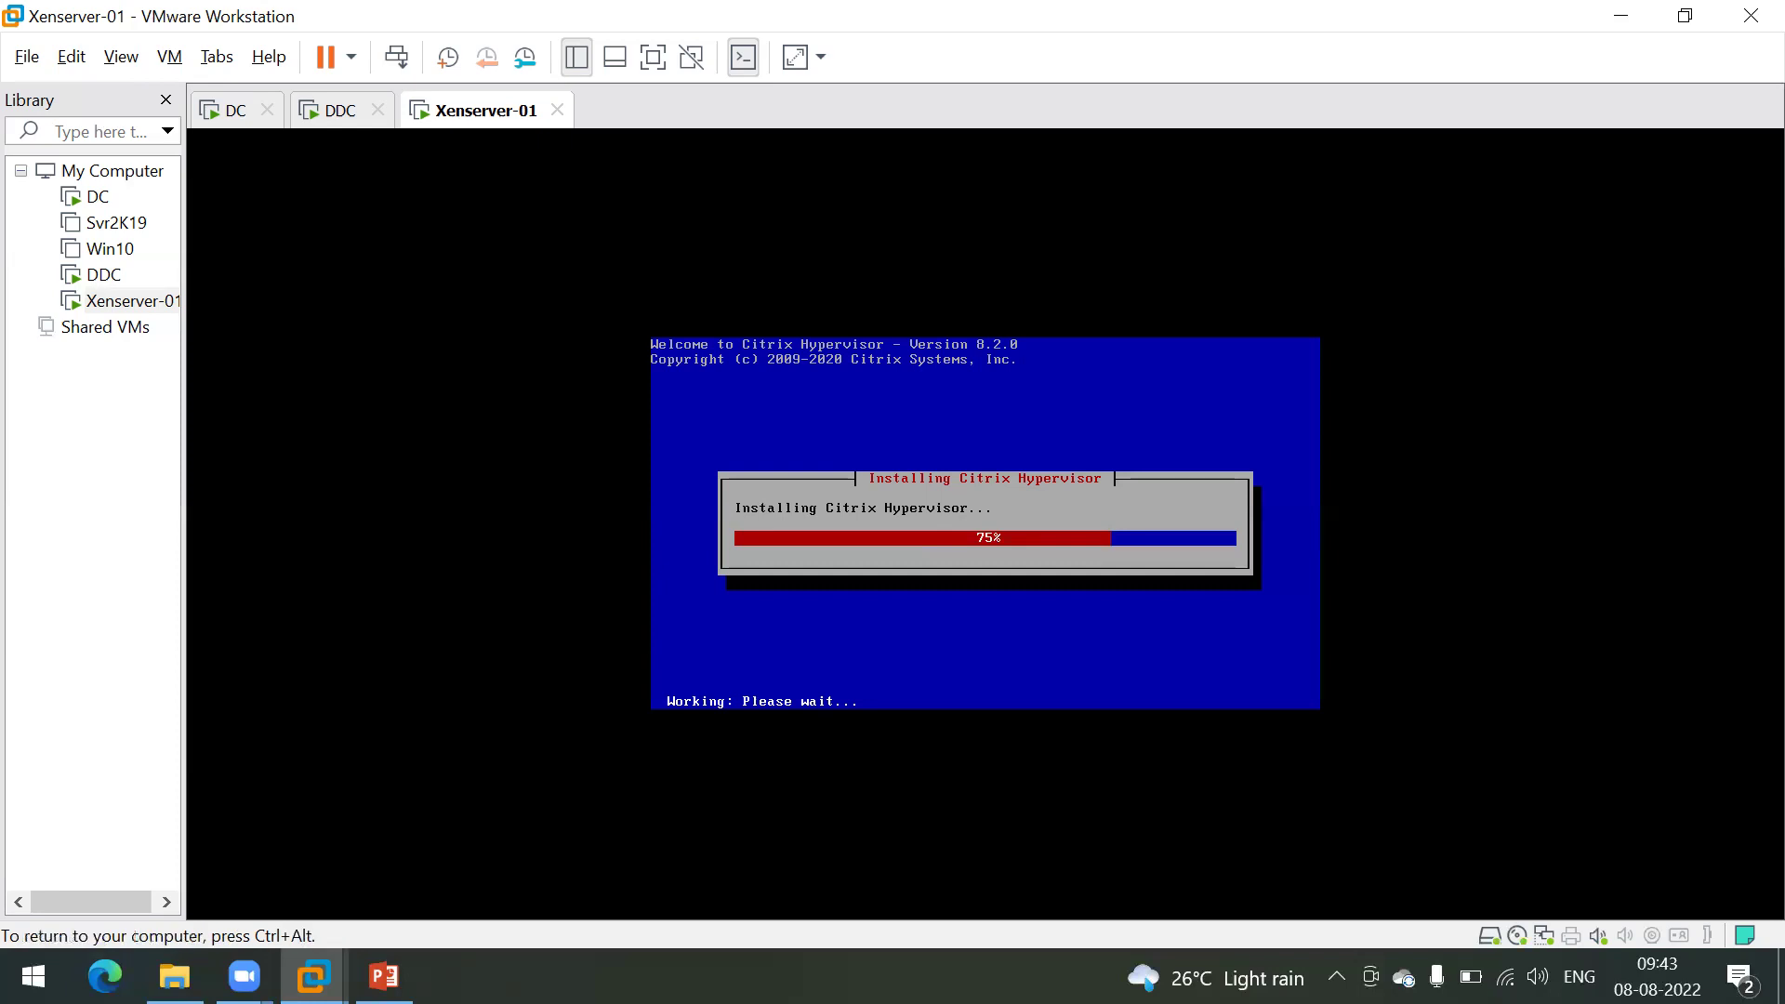
key("ctrl+alt")
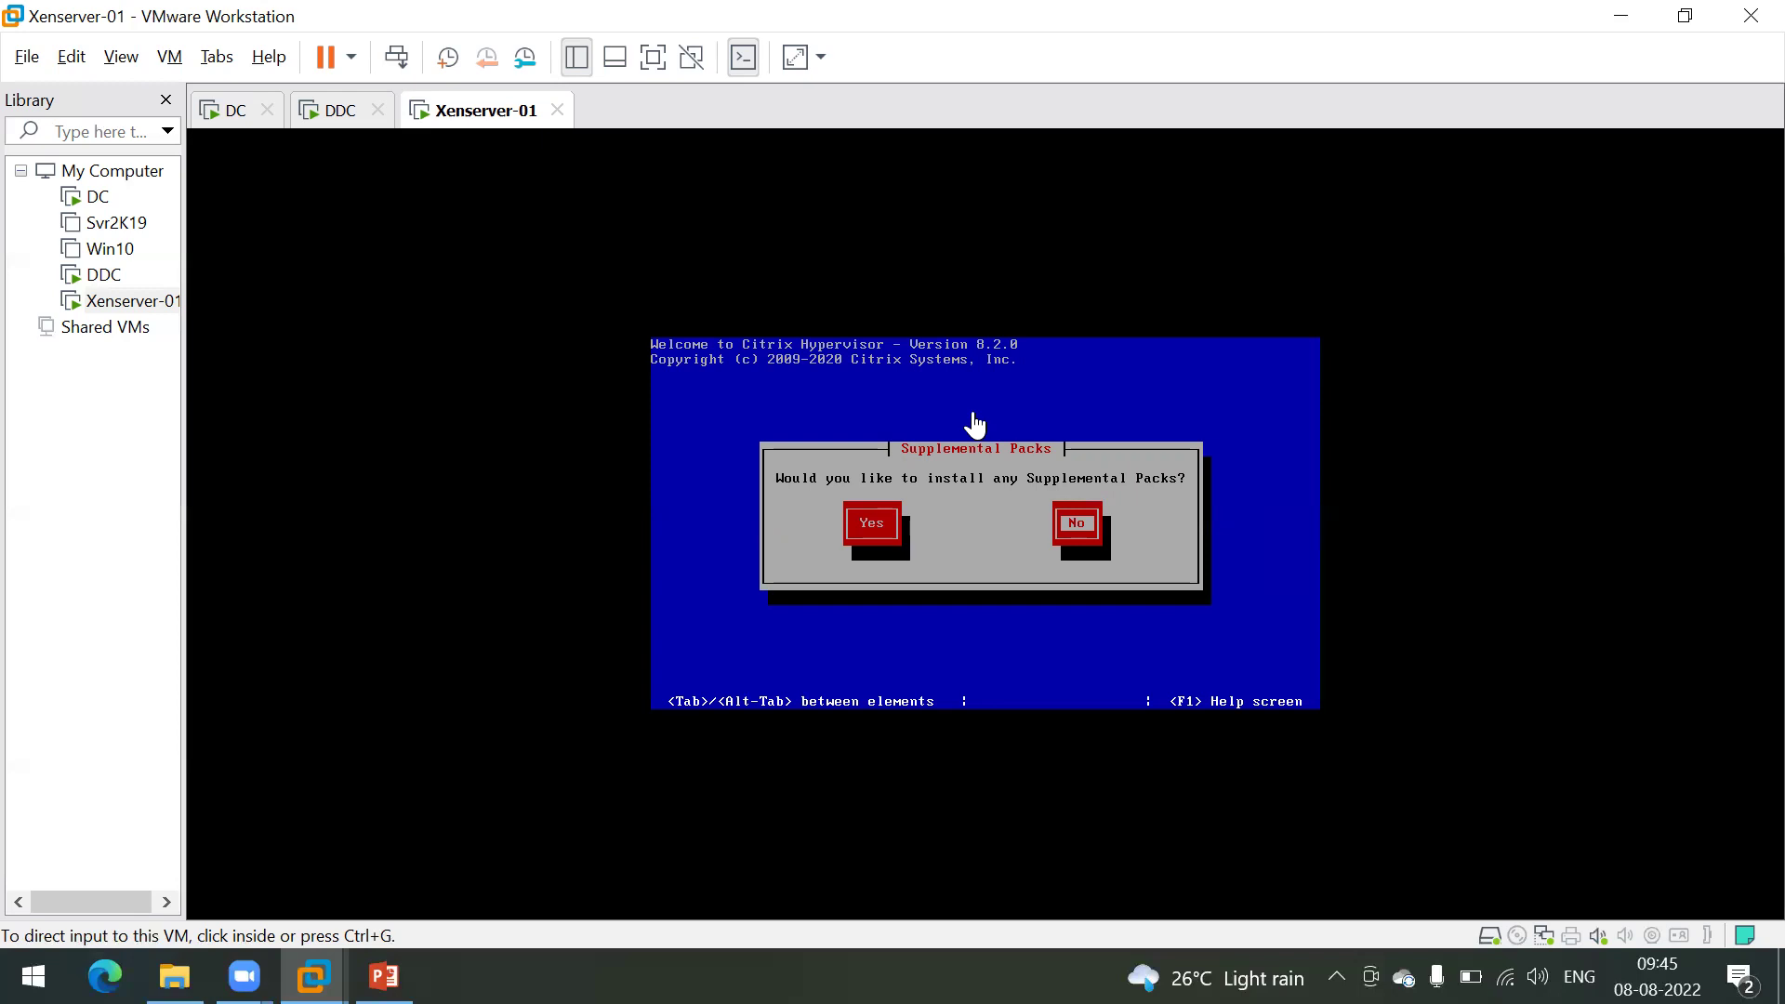
Step: Decline the installation of any Supplemental Packs and let the installation continue
left_click(981, 438)
key("Tab")
key("Tab")
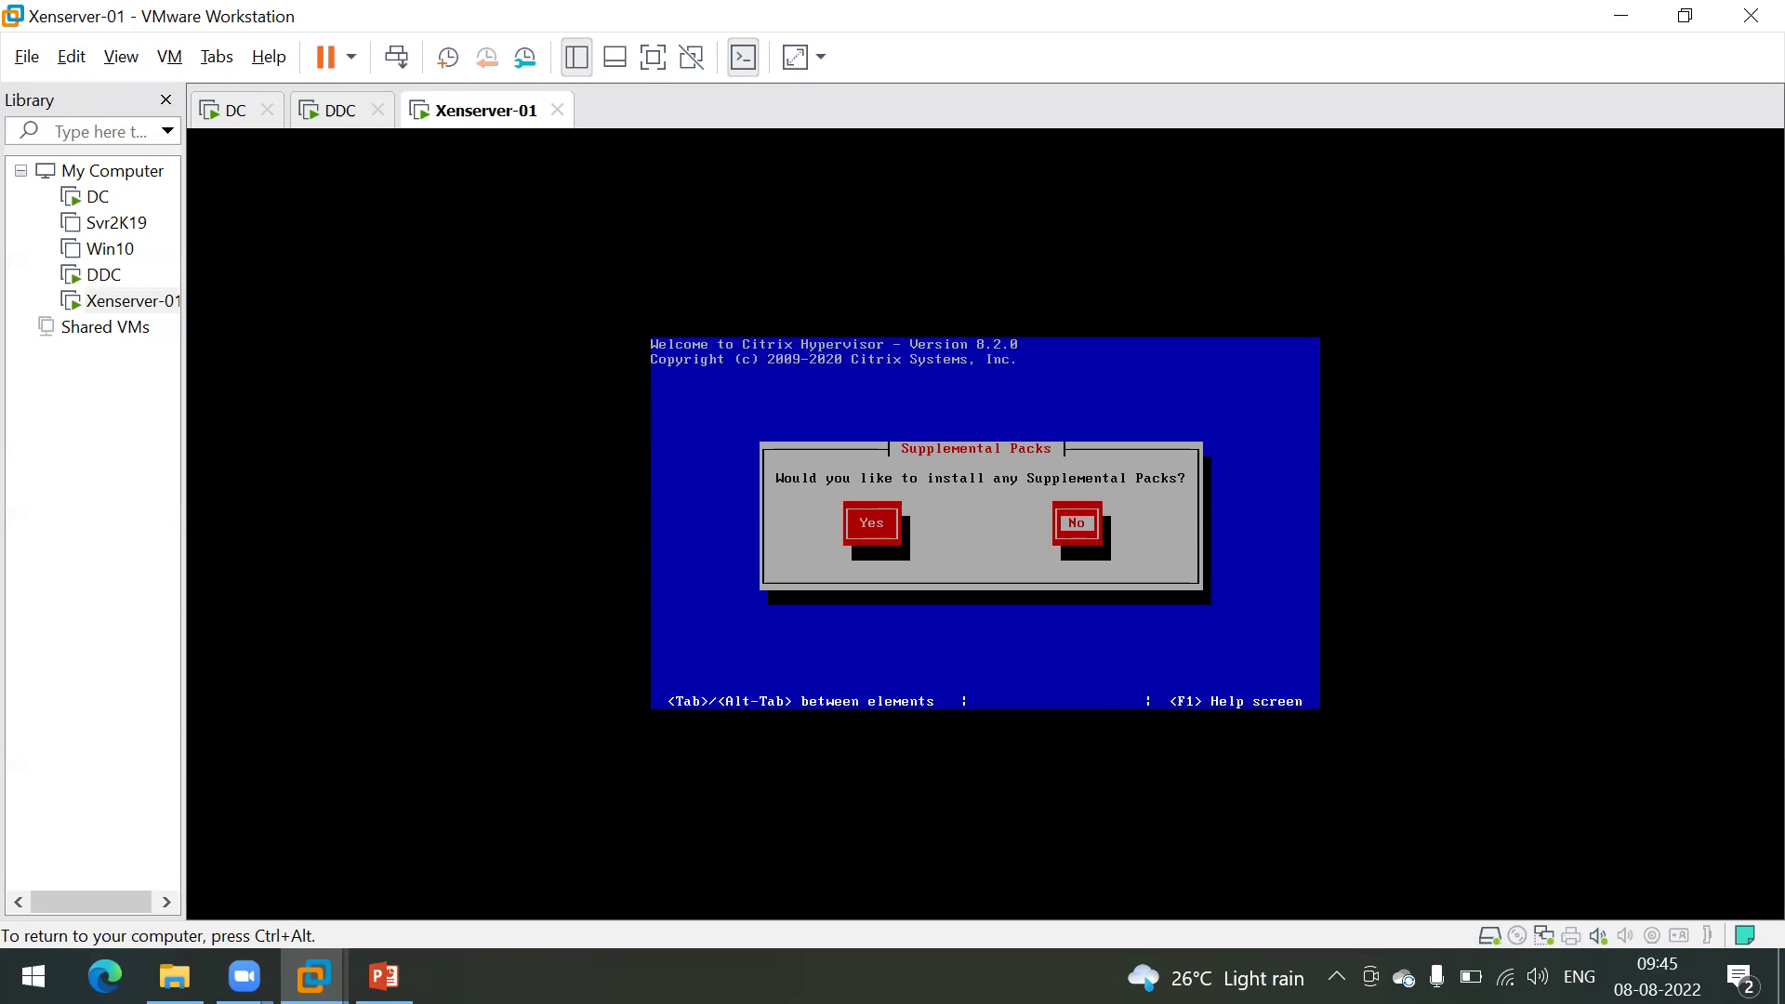
key("Return")
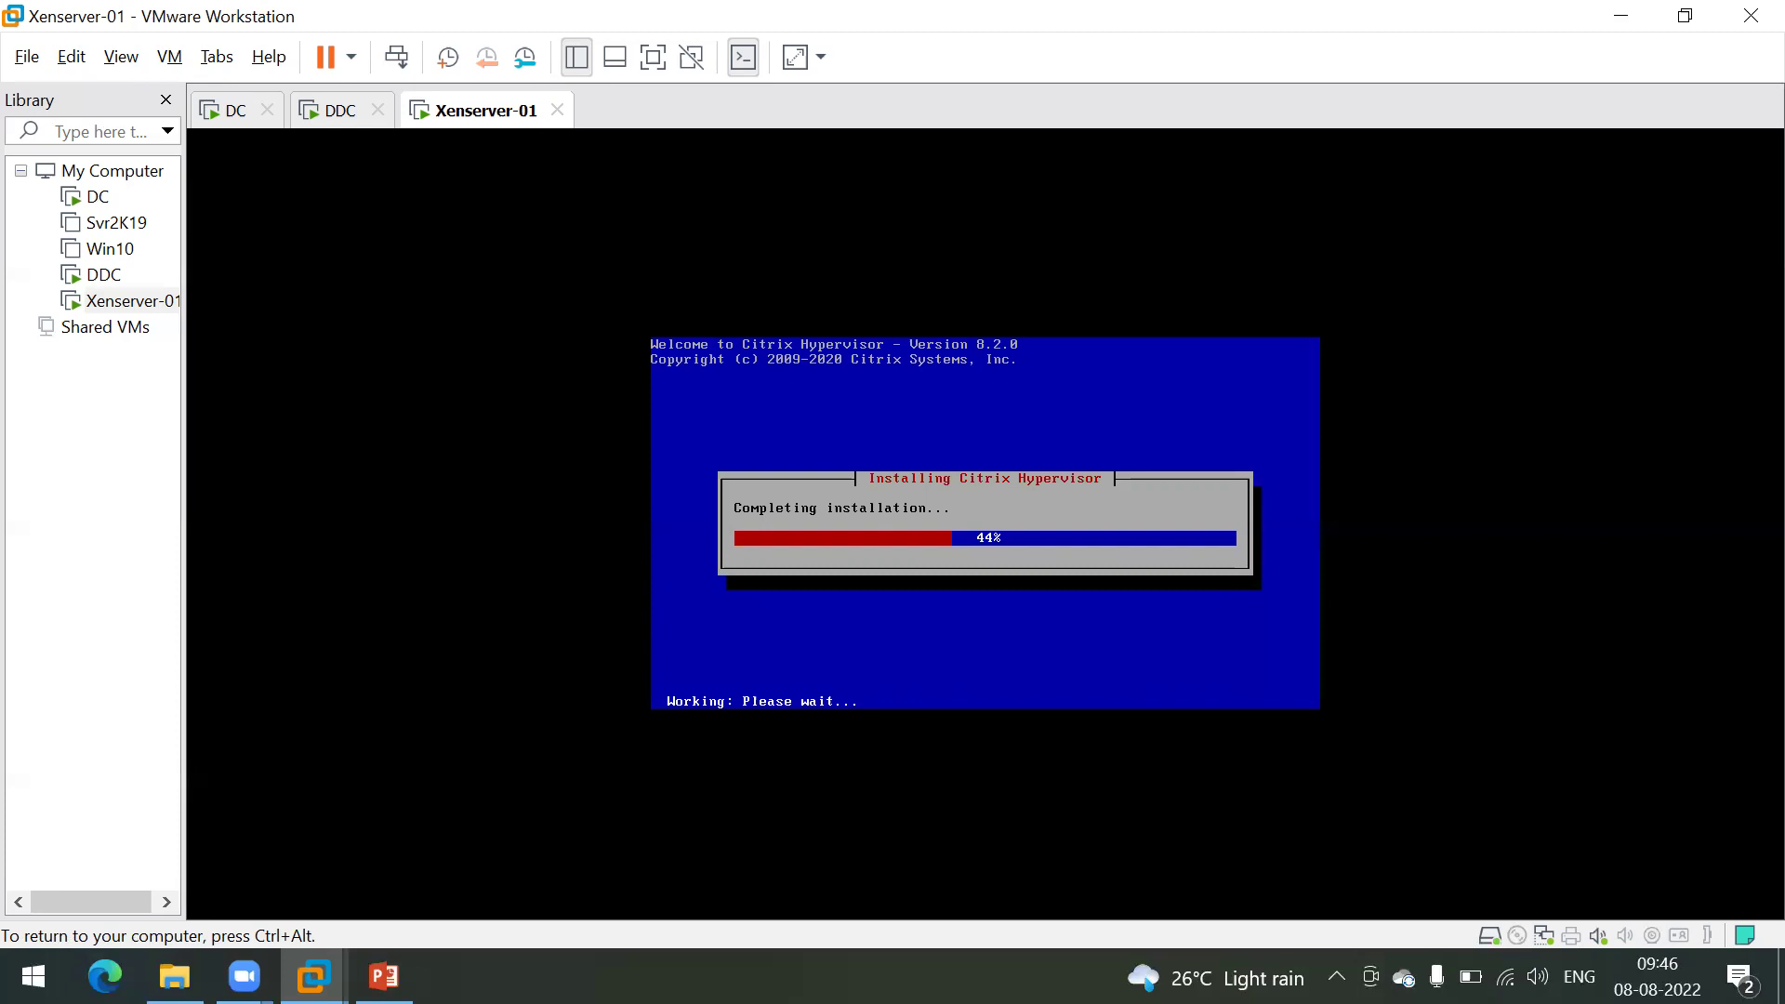
Step: Open Task Manager on the host, examine memory, disk, network and GPU performance, and minimize it
key("ctrl+alt")
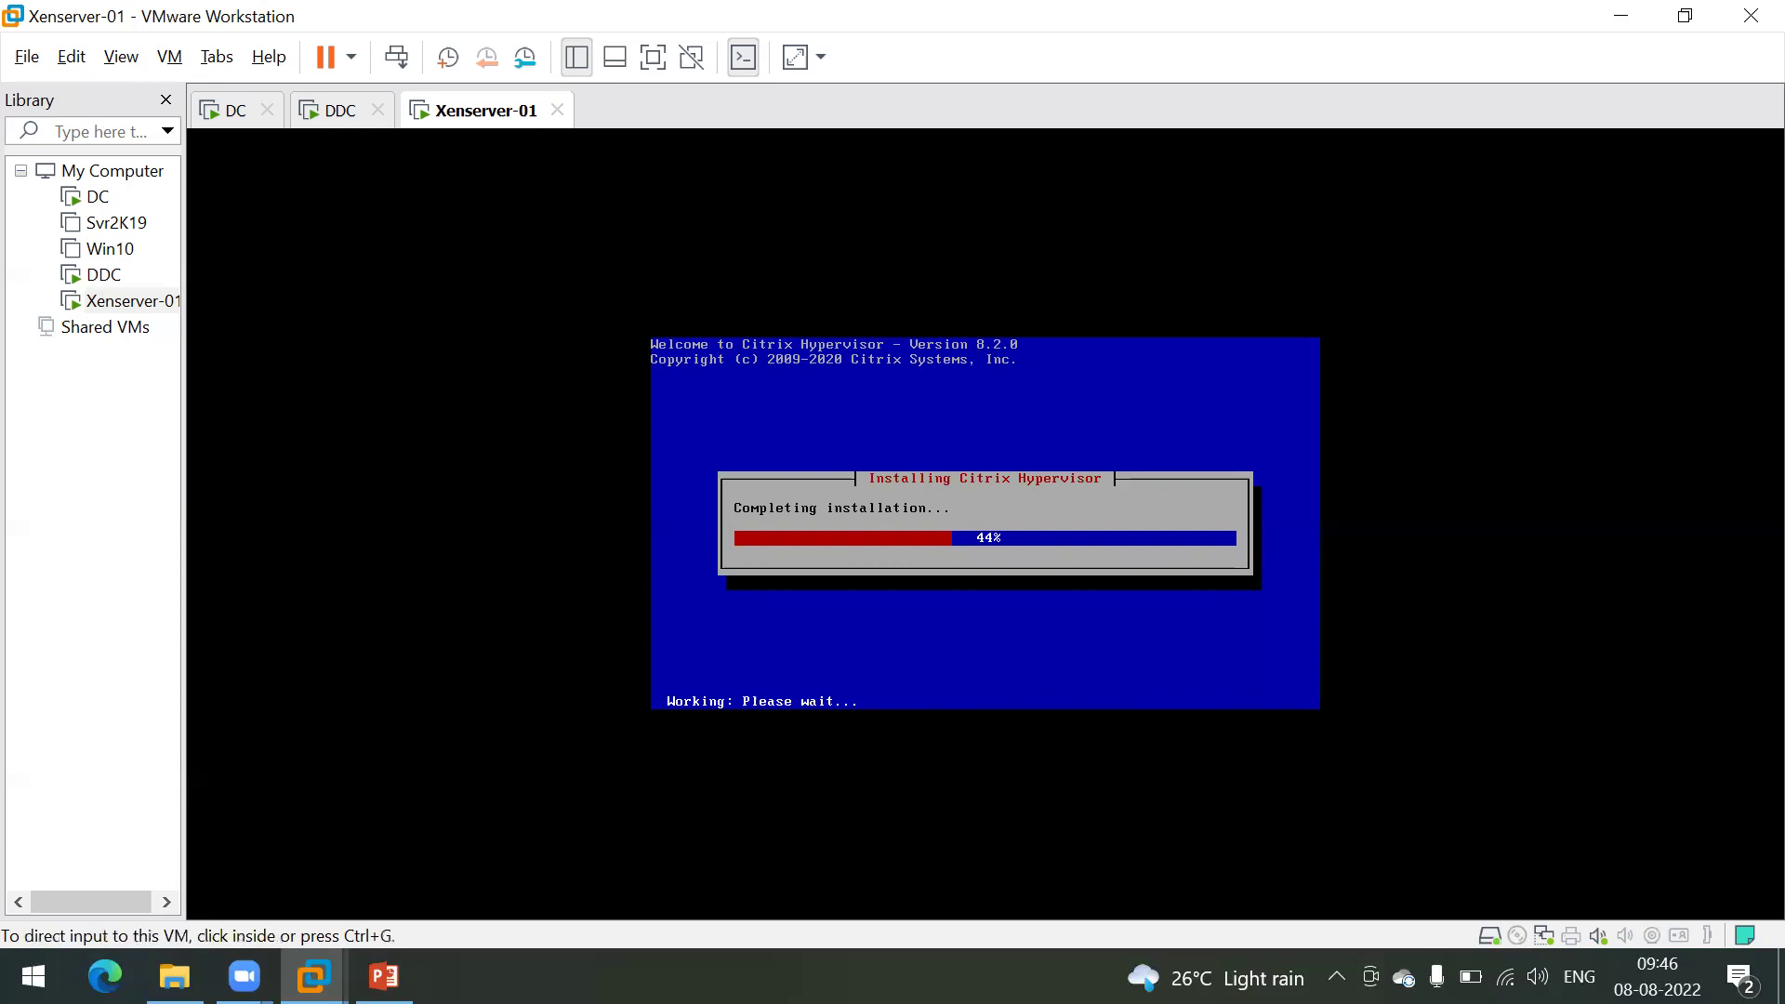
right_click(641, 976)
left_click(730, 856)
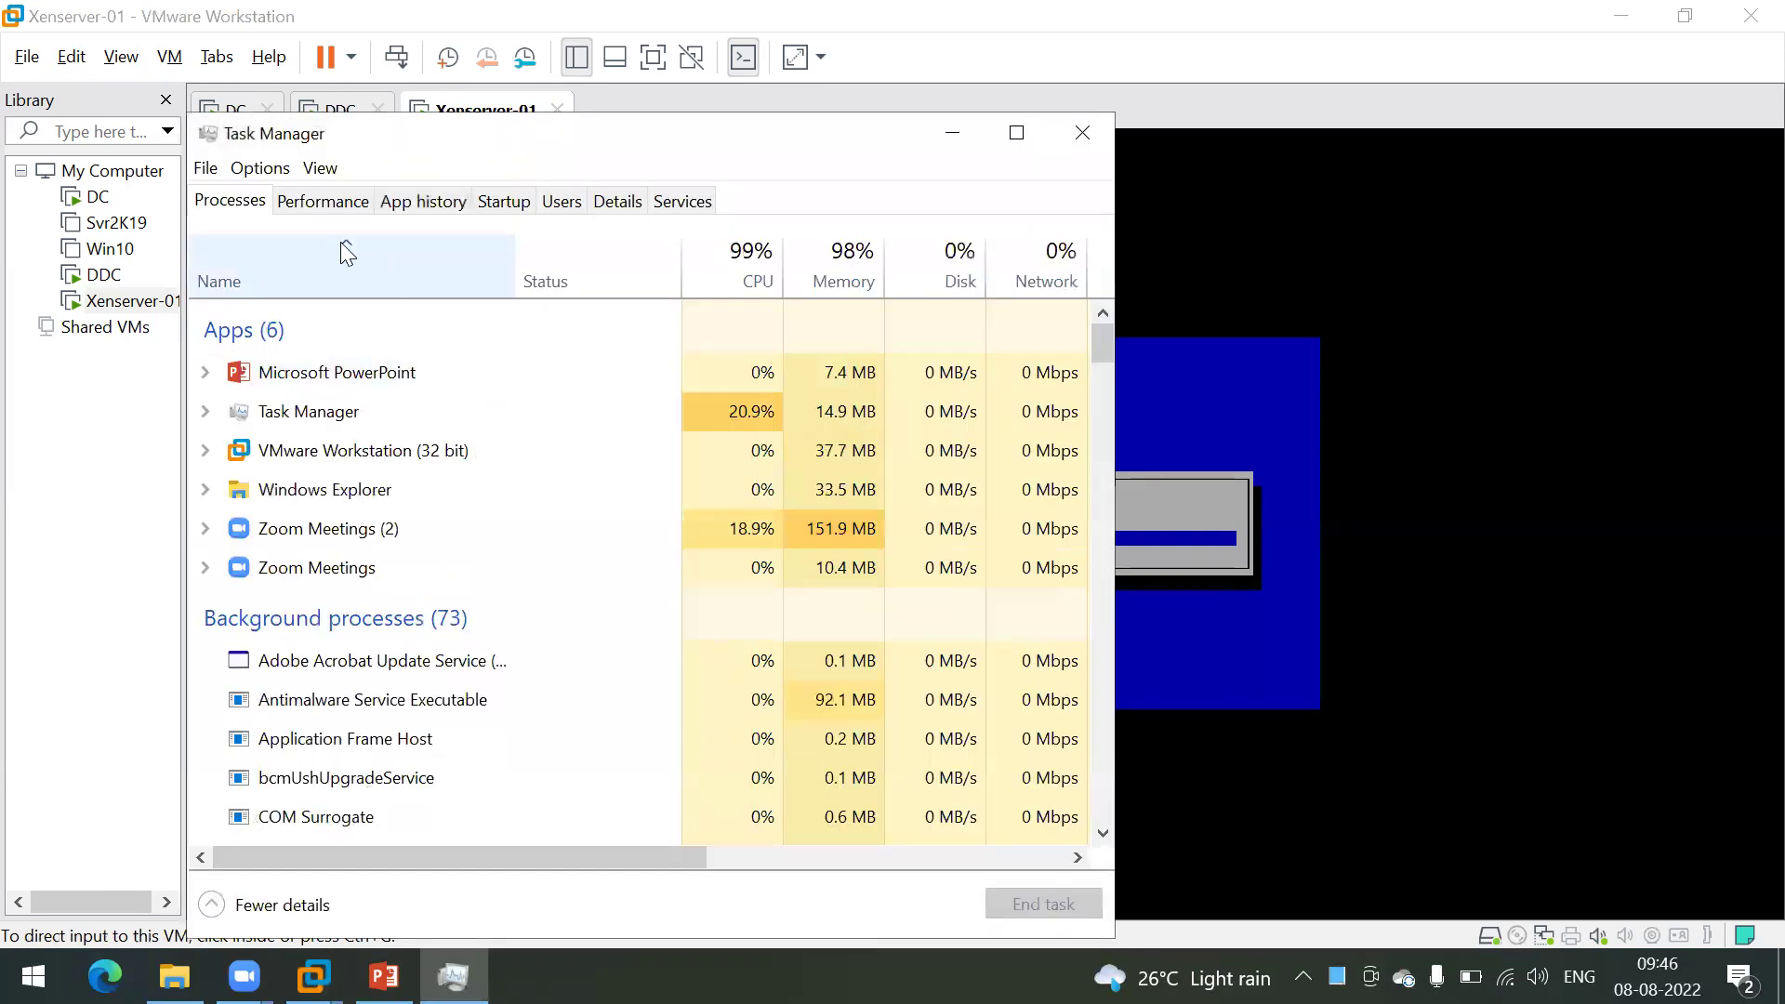
left_click(316, 202)
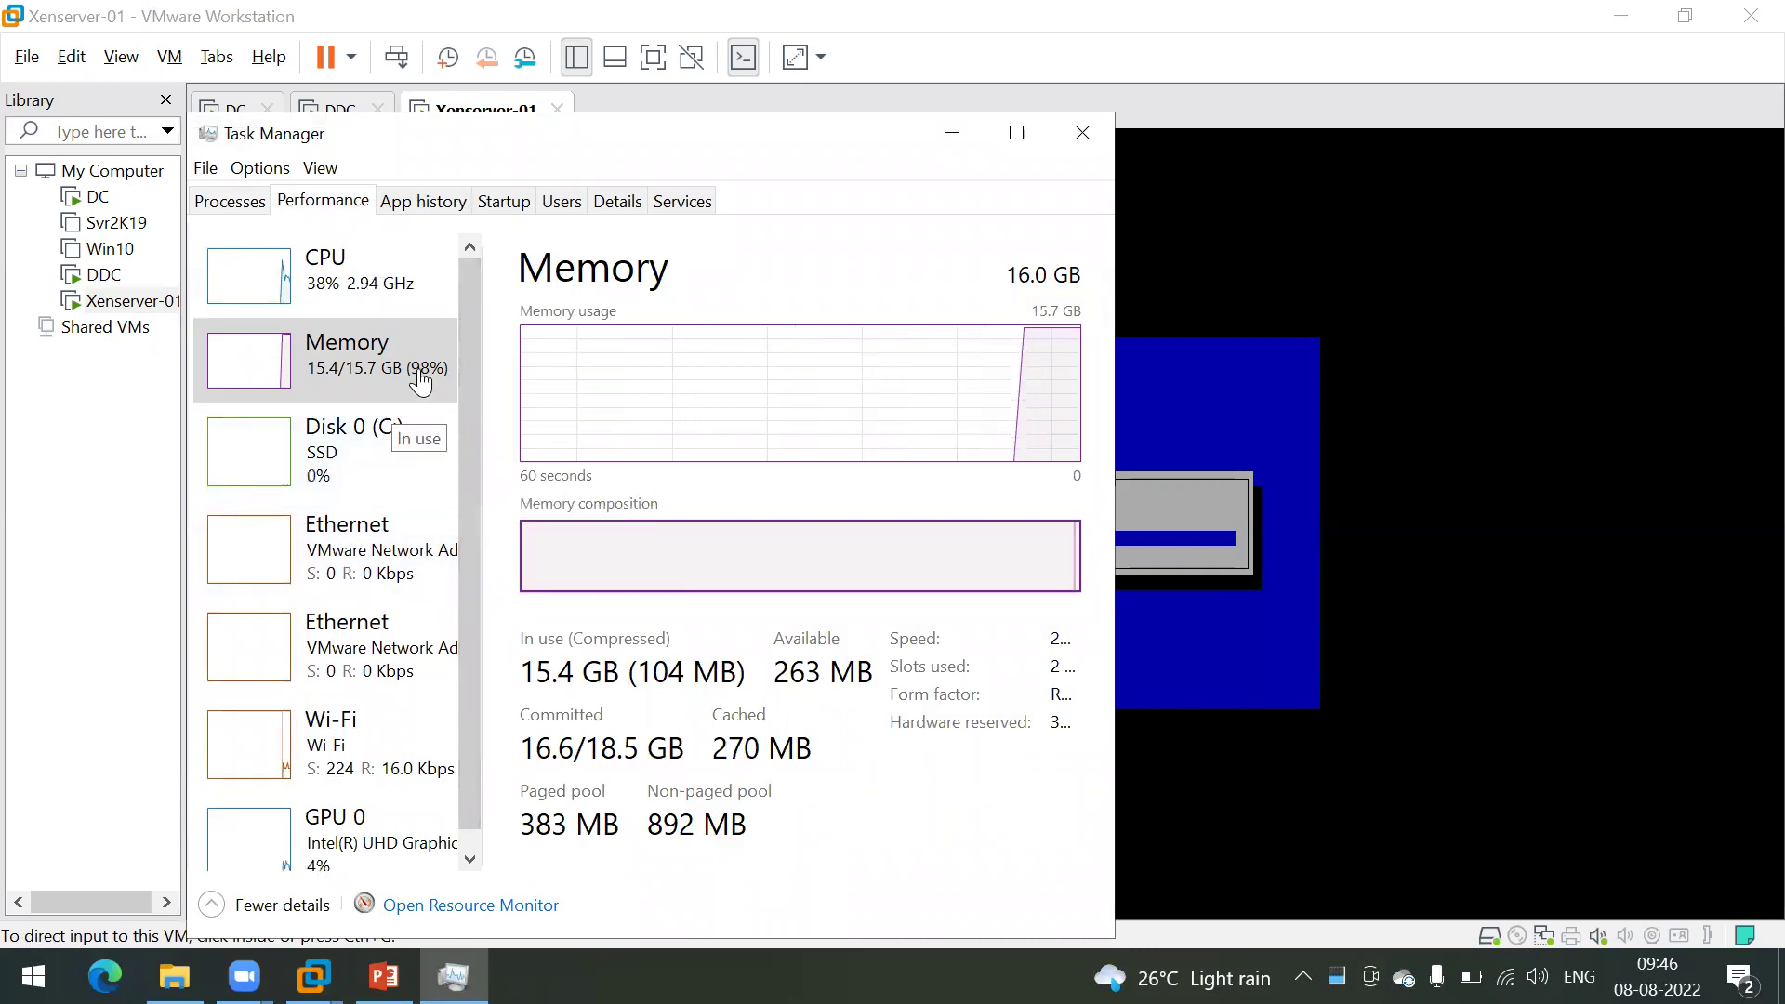
left_click(385, 476)
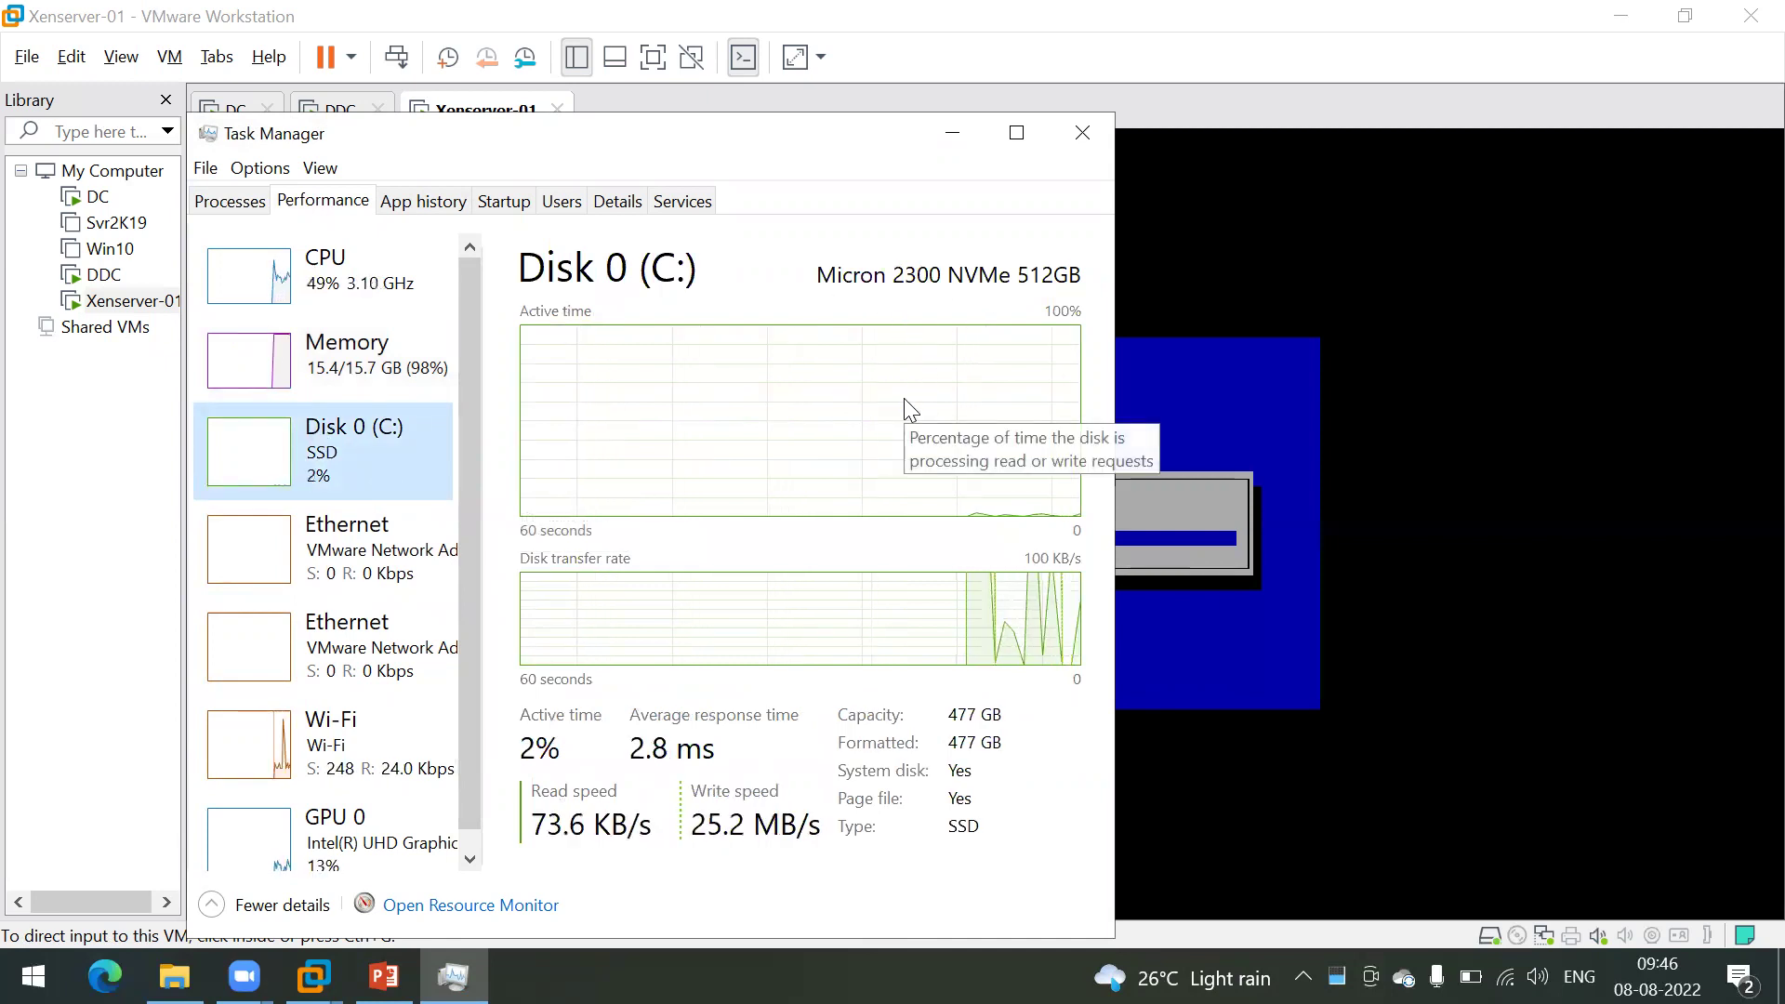
left_click(385, 562)
left_click(380, 651)
left_click(385, 739)
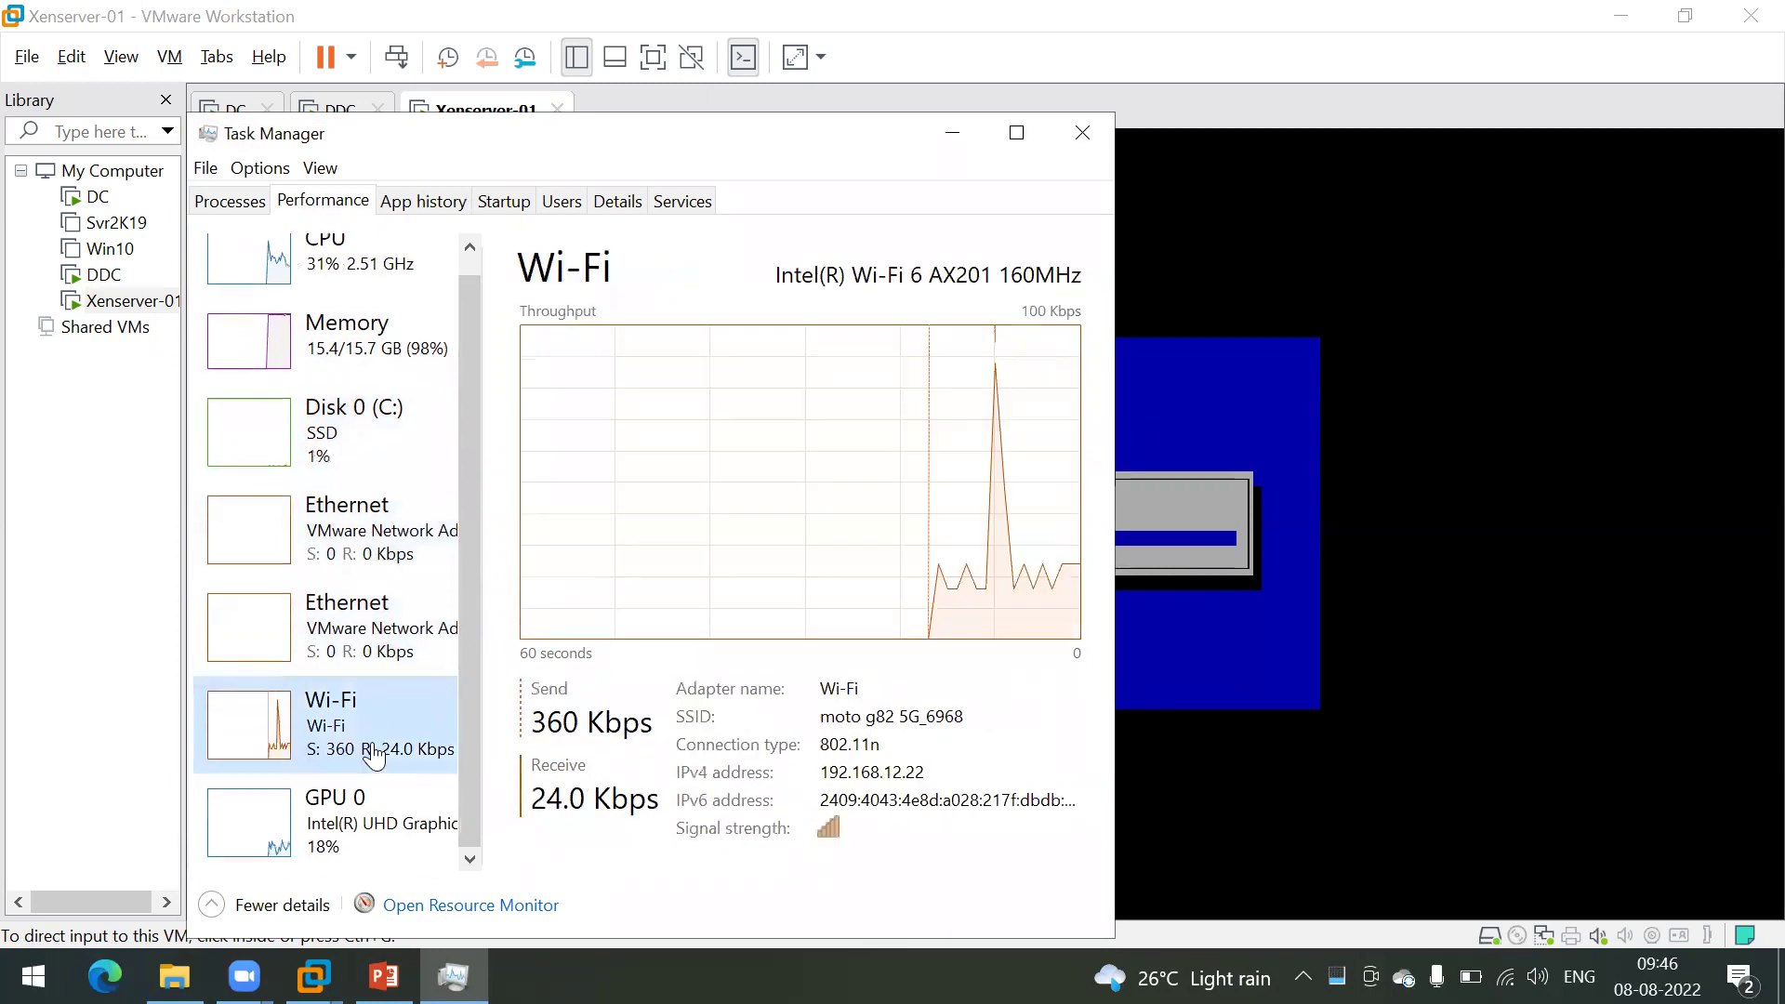
left_click(376, 846)
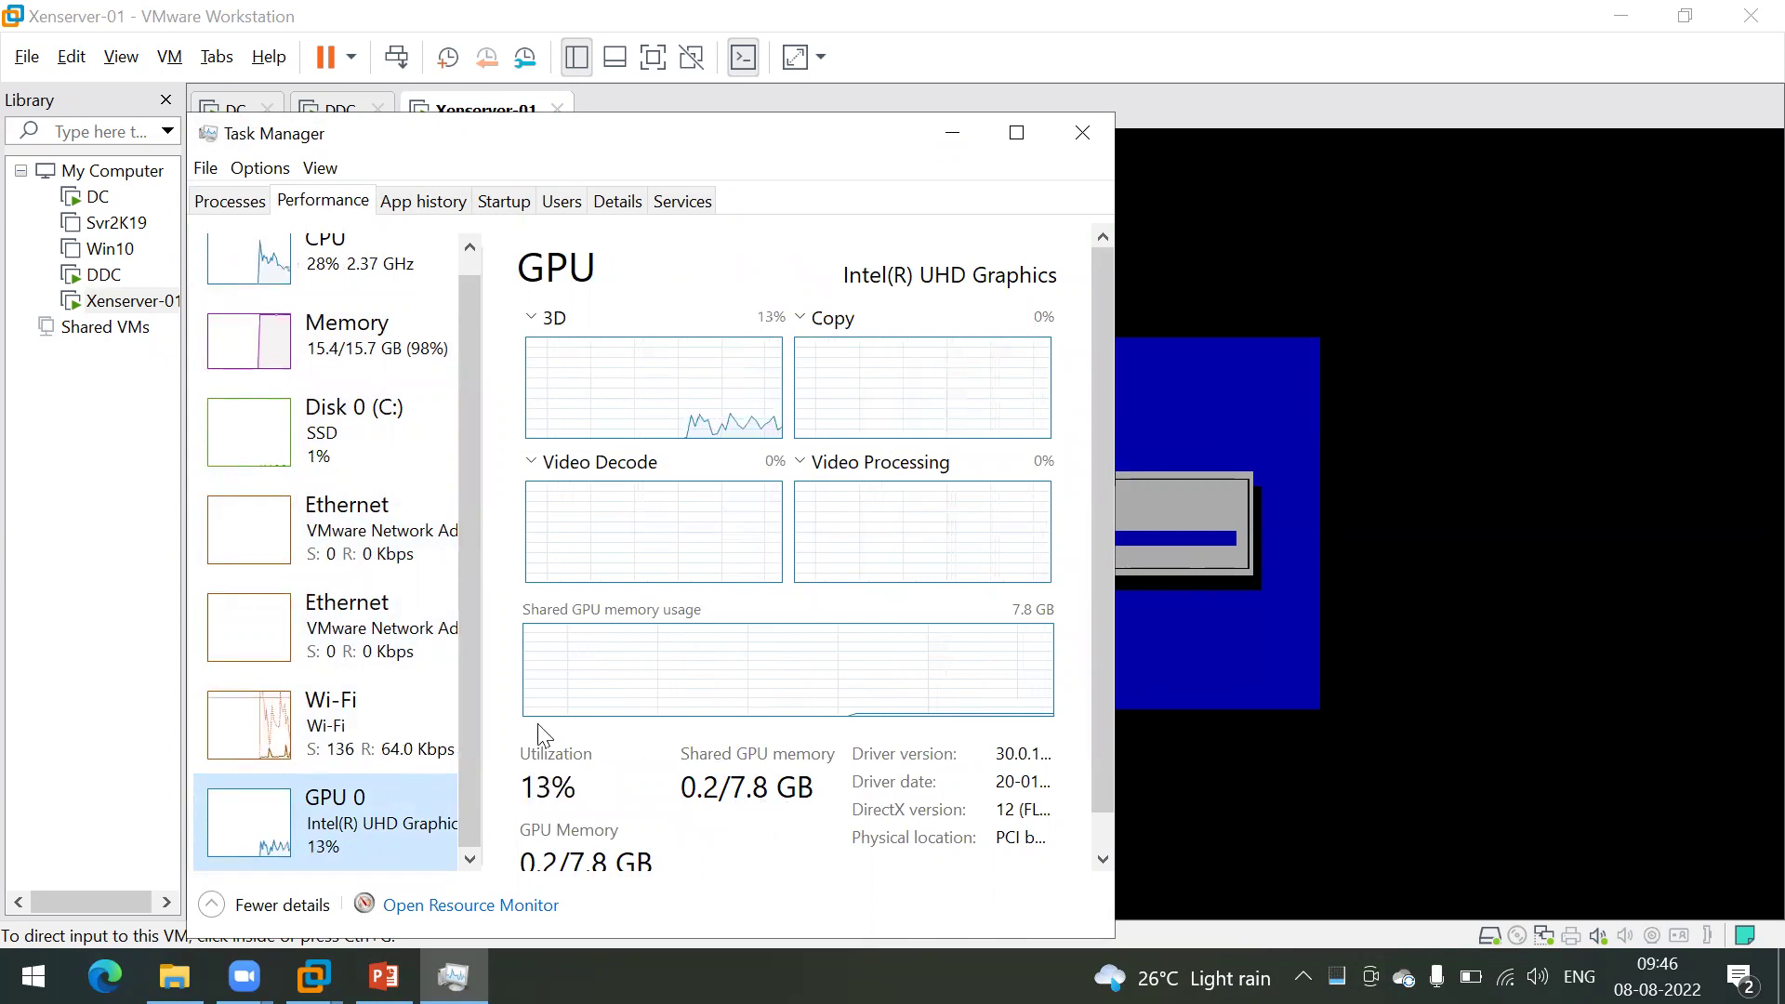
left_click(334, 367)
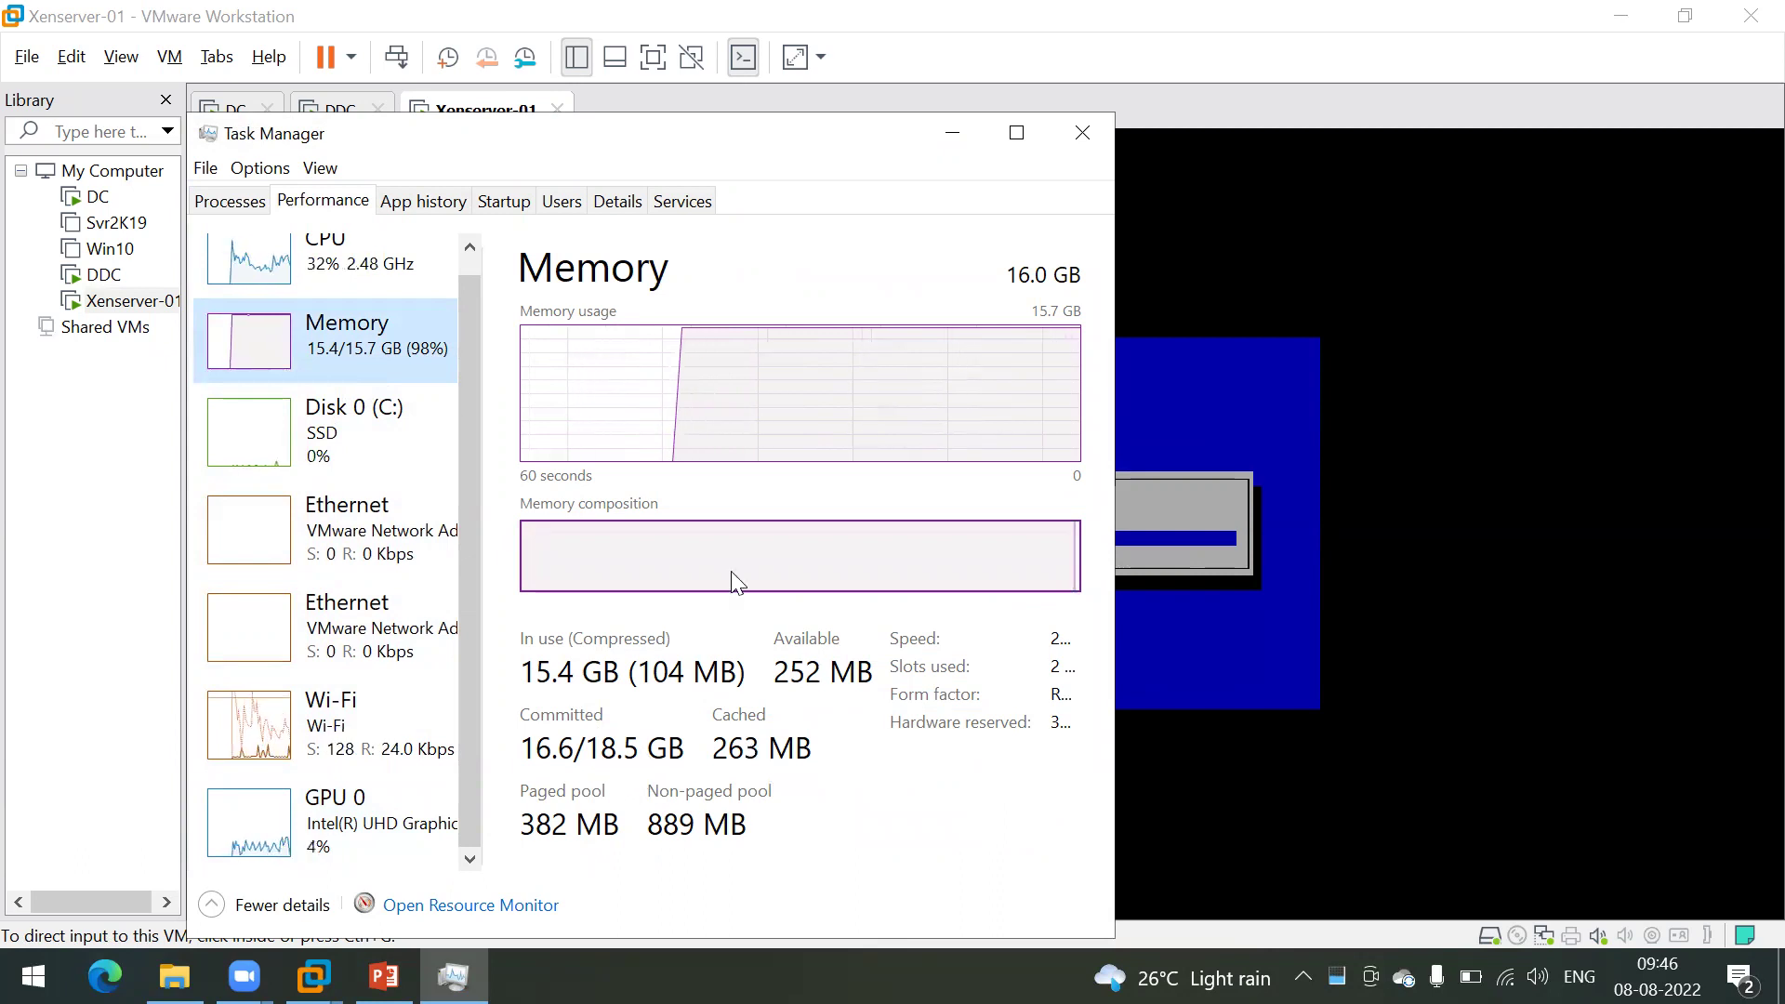
left_click(954, 132)
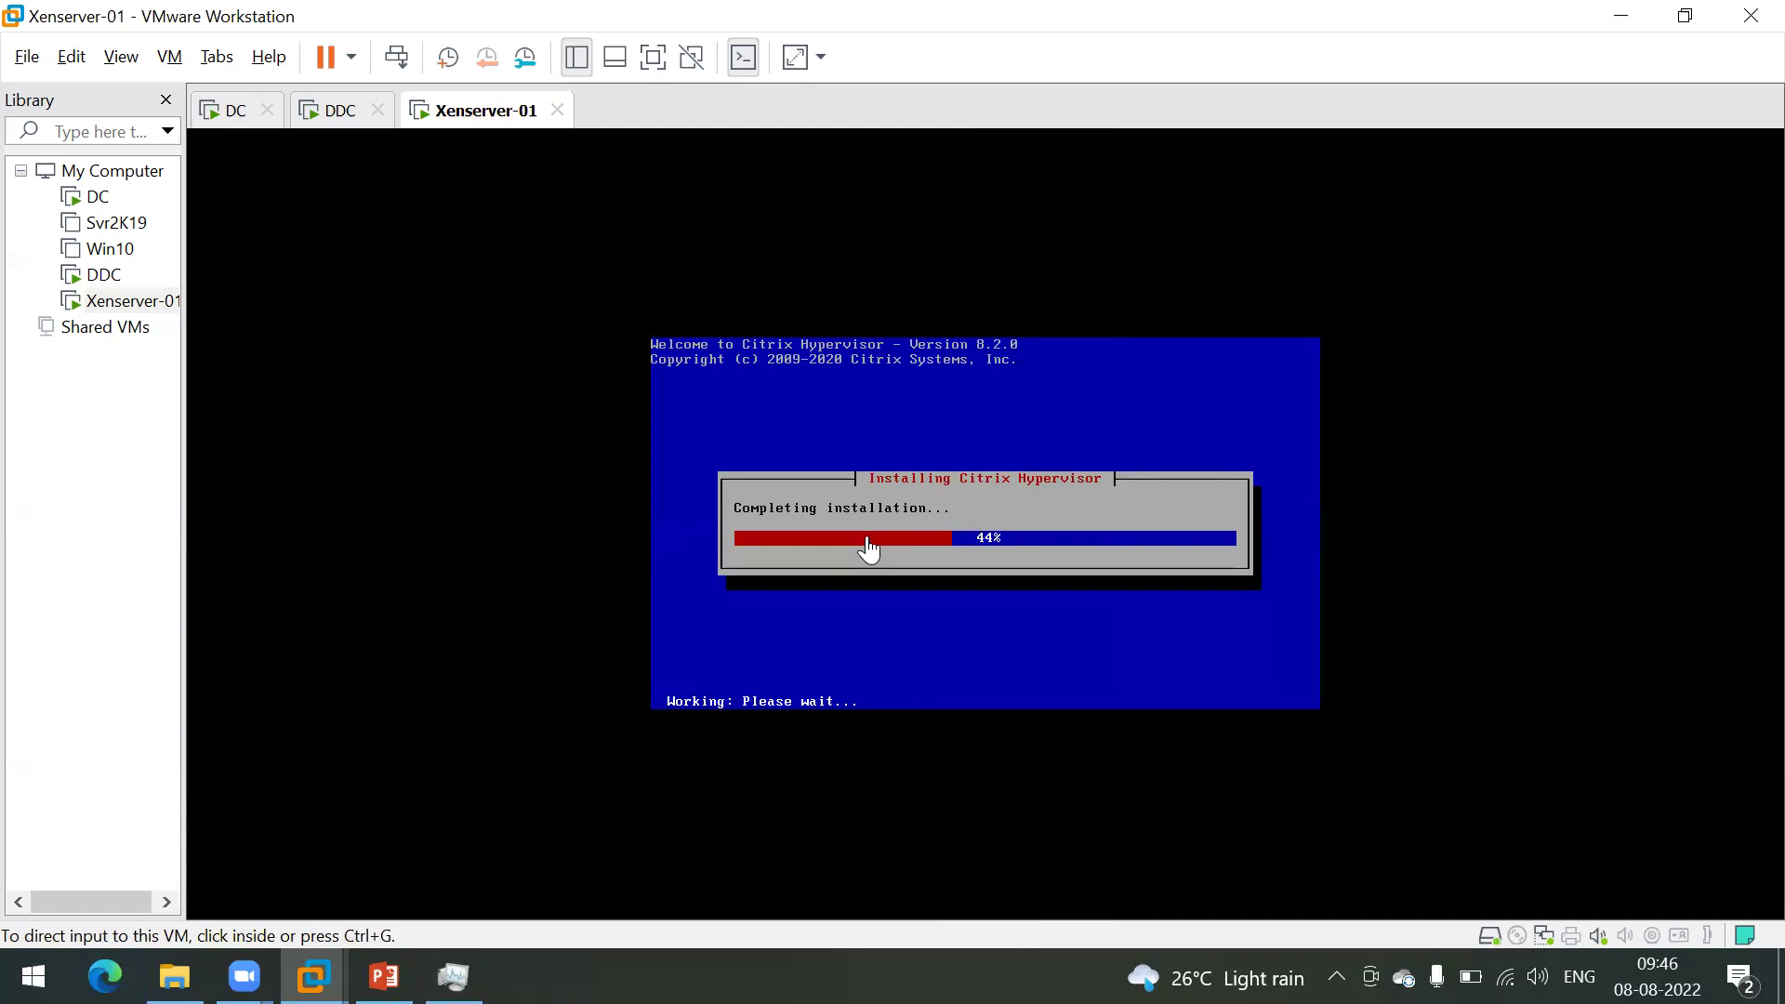
Step: Unlock the DDC virtual machine with the account password and minimize Citrix Studio
left_click(331, 111)
left_click(396, 56)
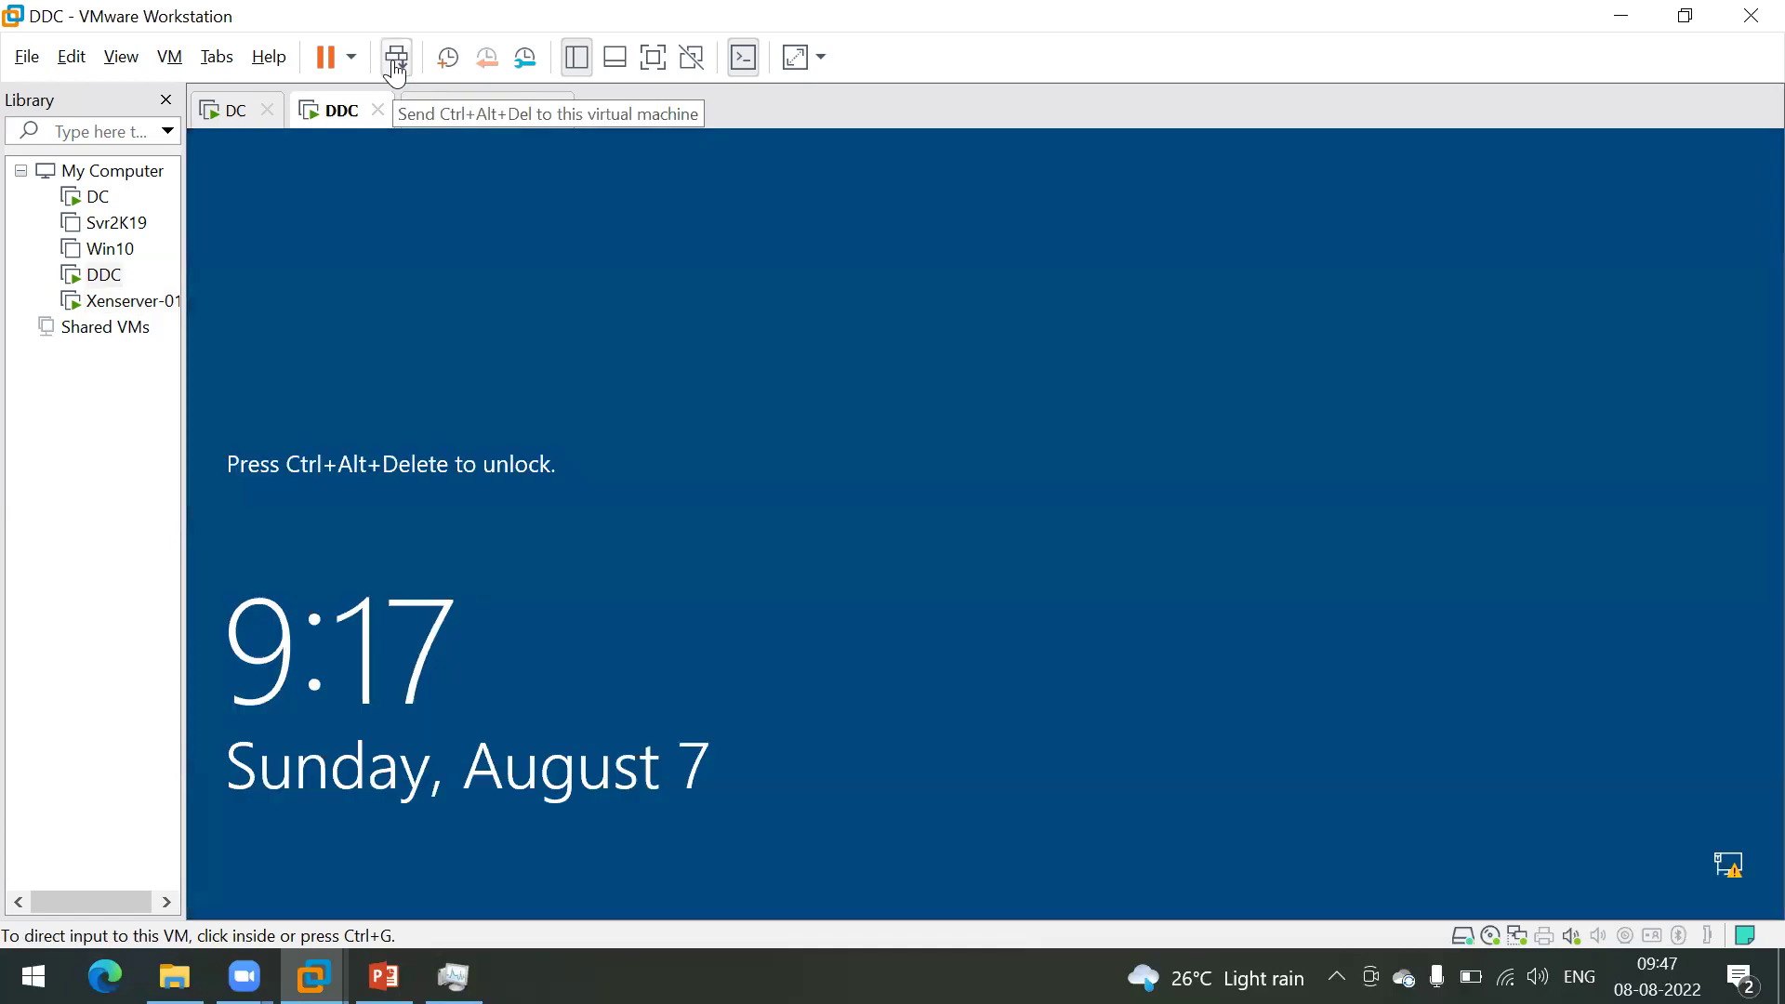
left_click(857, 613)
type("*********")
key("Return")
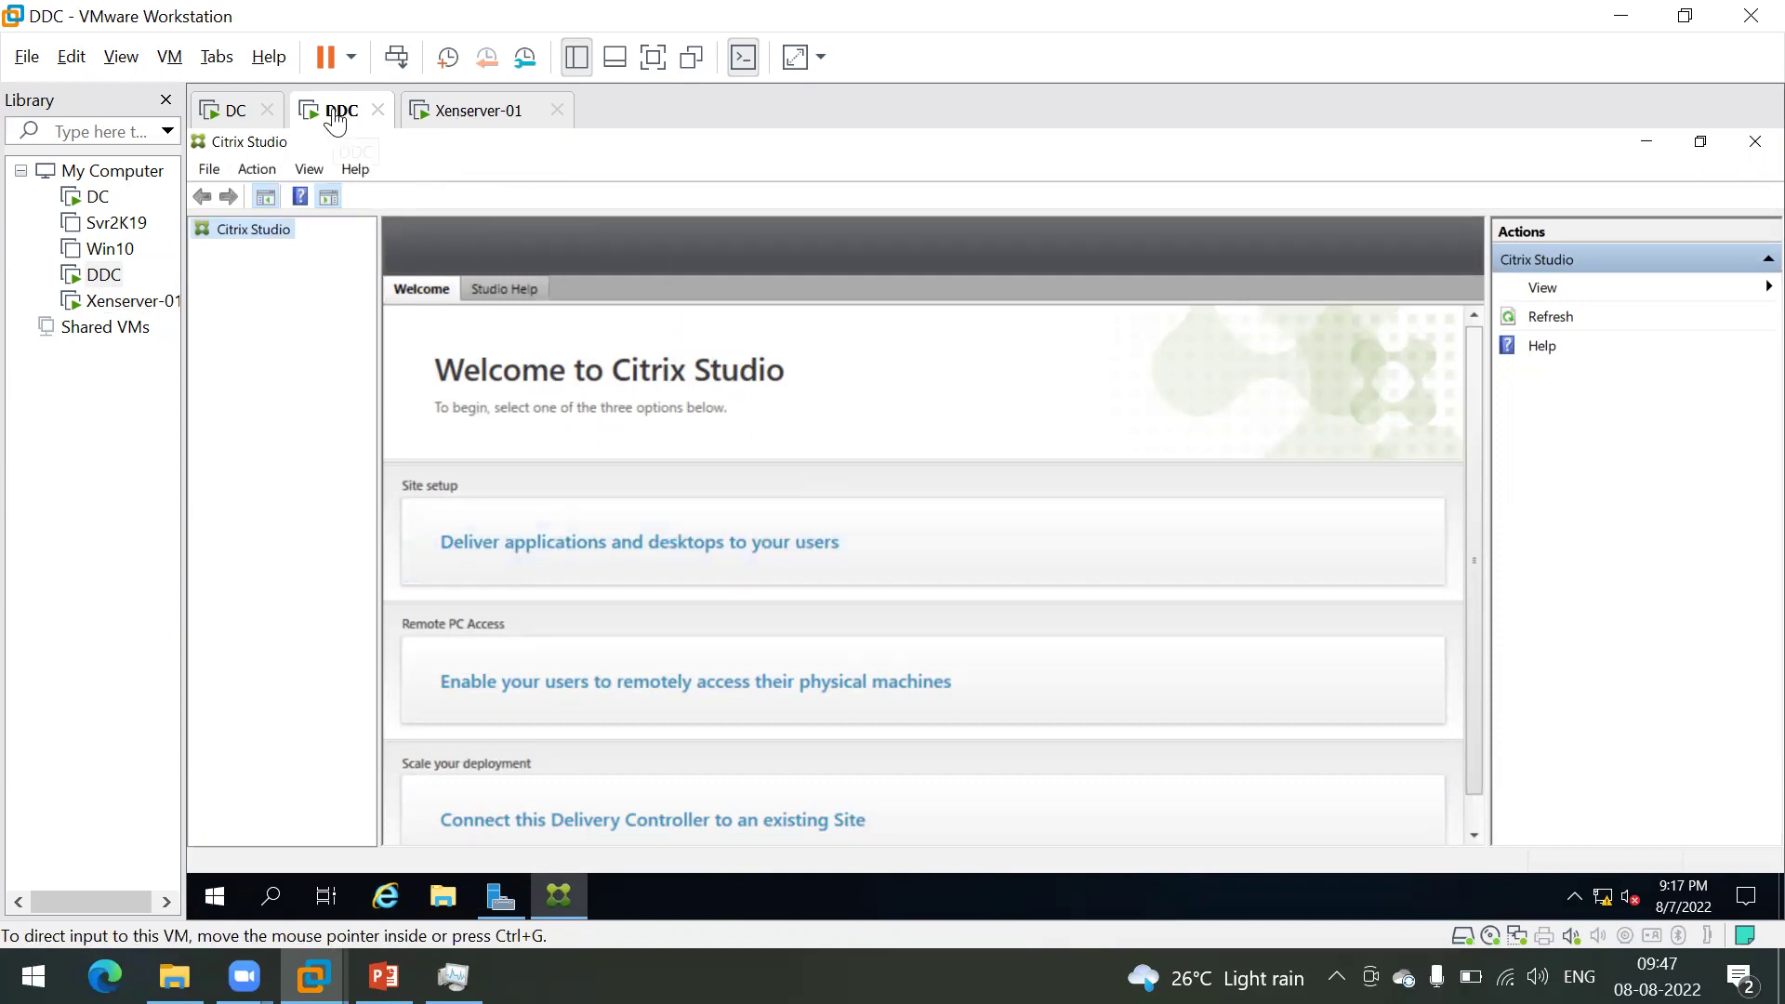
left_click(1646, 143)
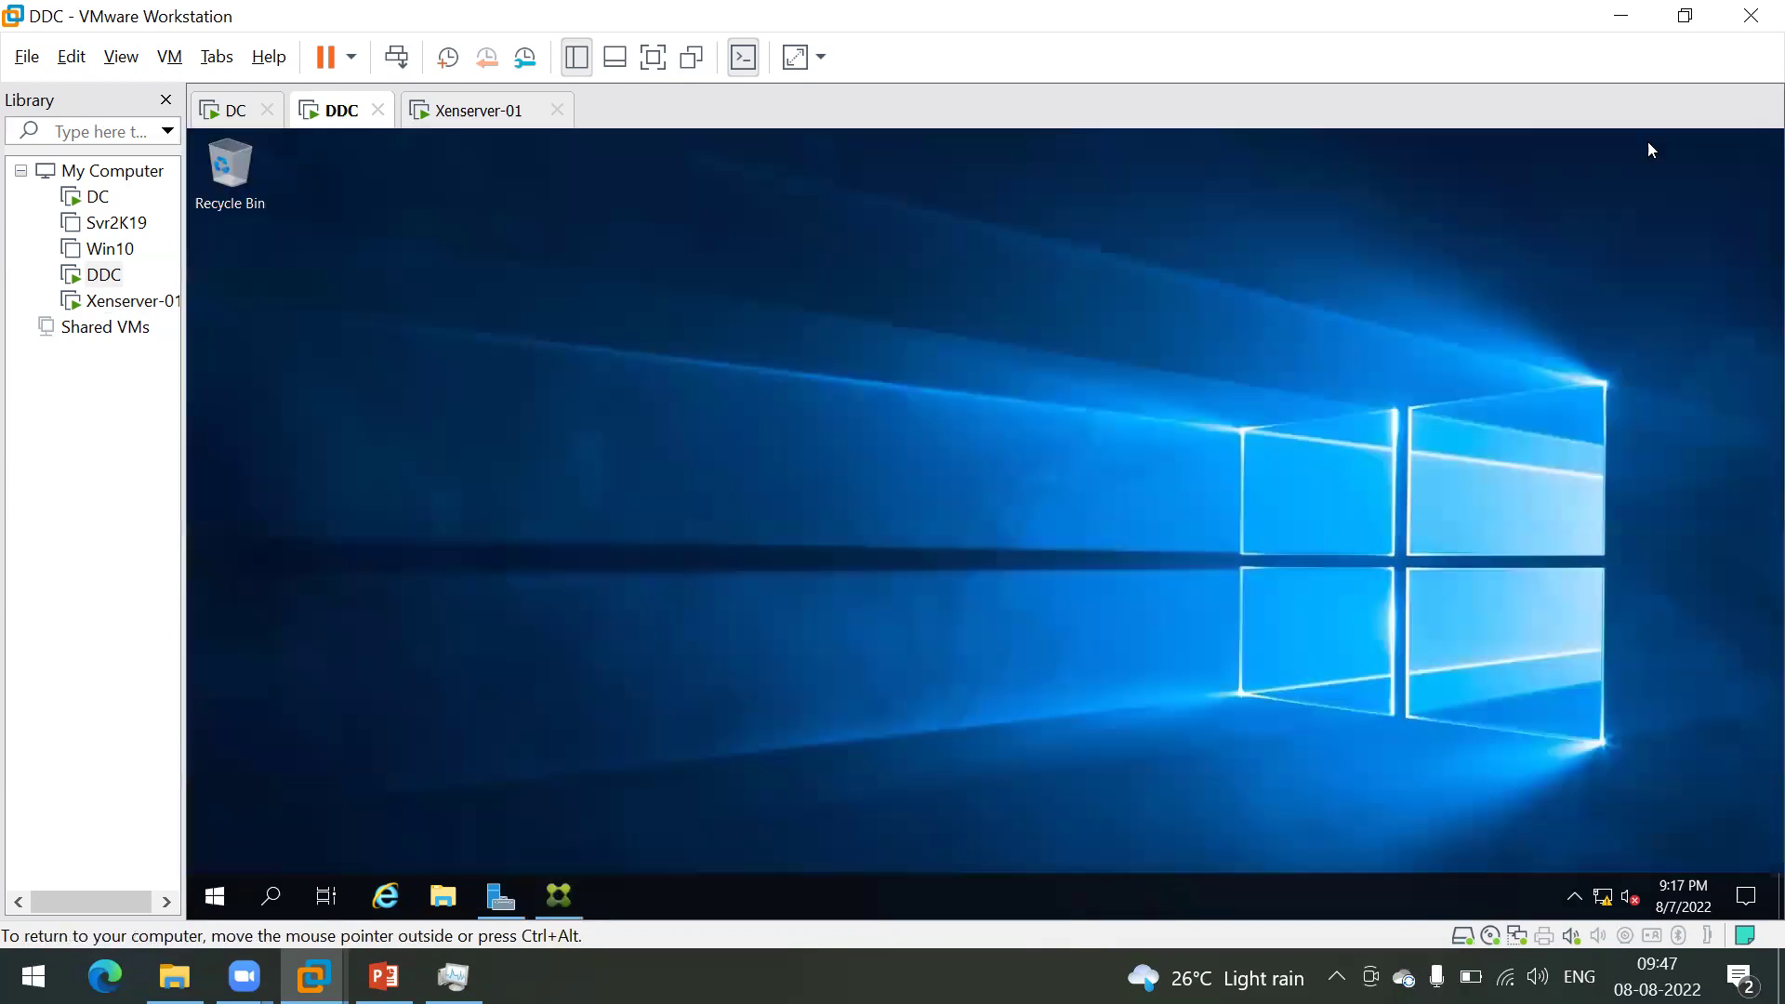
Step: Check the installation progress on Xenserver-01 and unlock the DC virtual machine with the account password
left_click(474, 113)
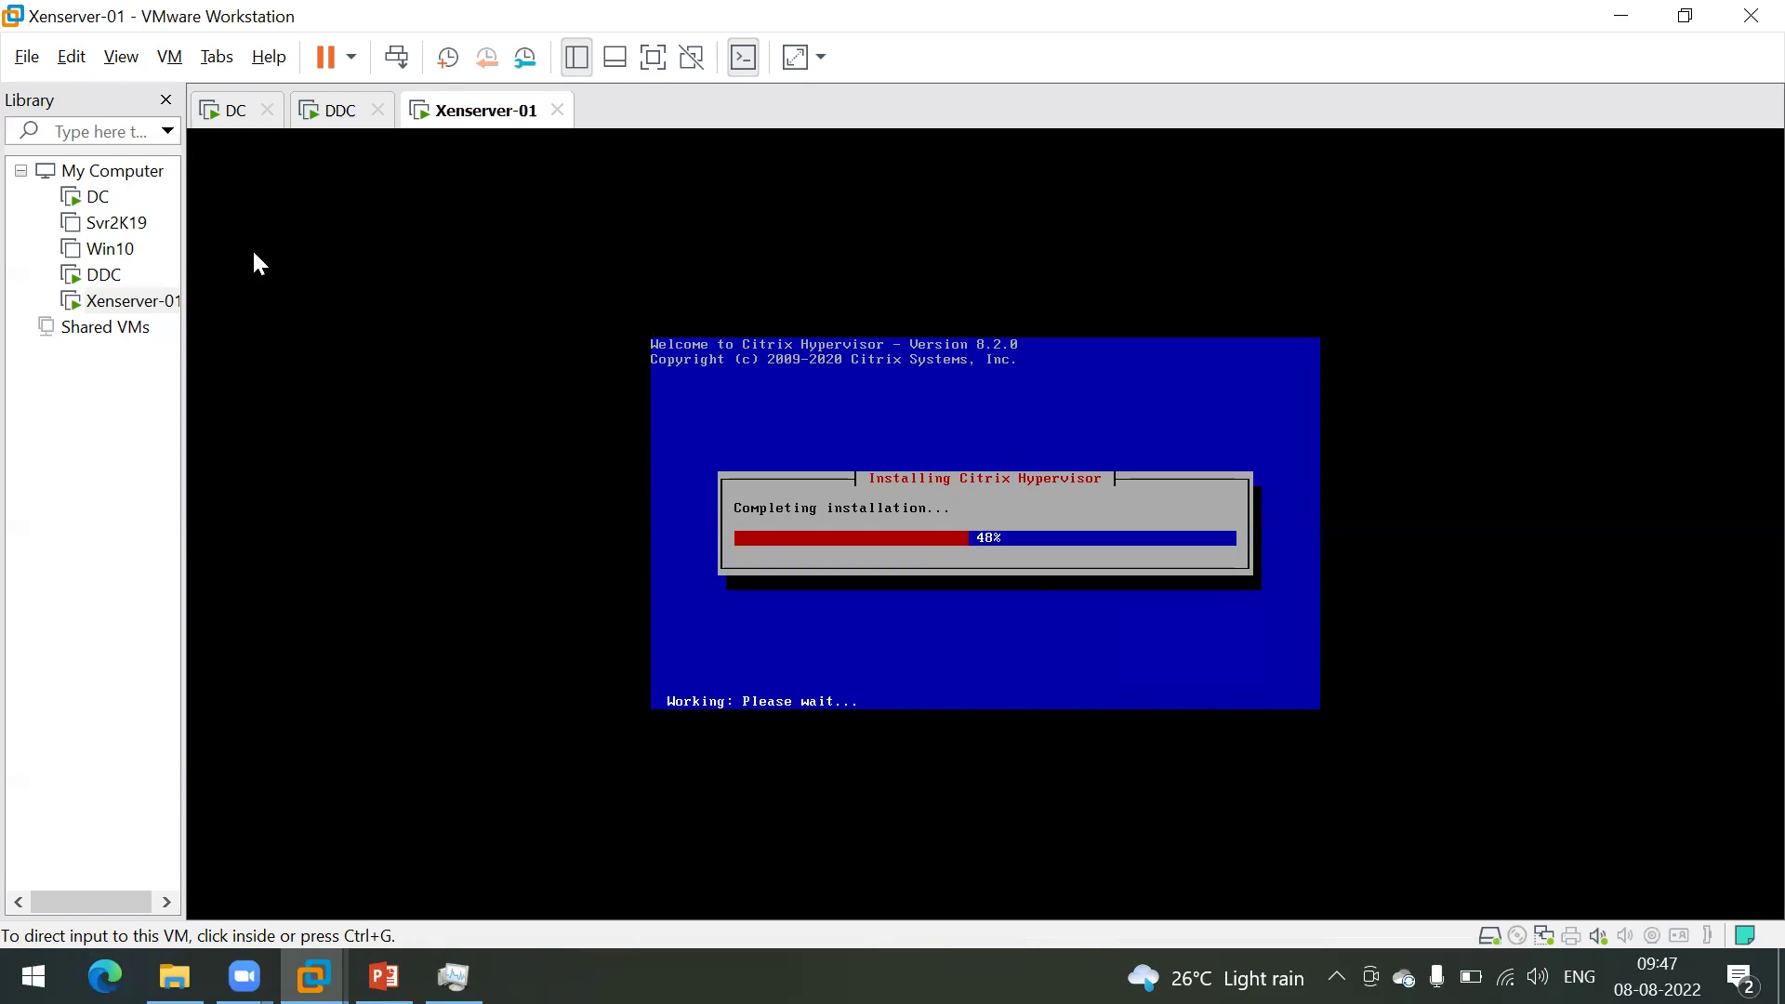
left_click(233, 111)
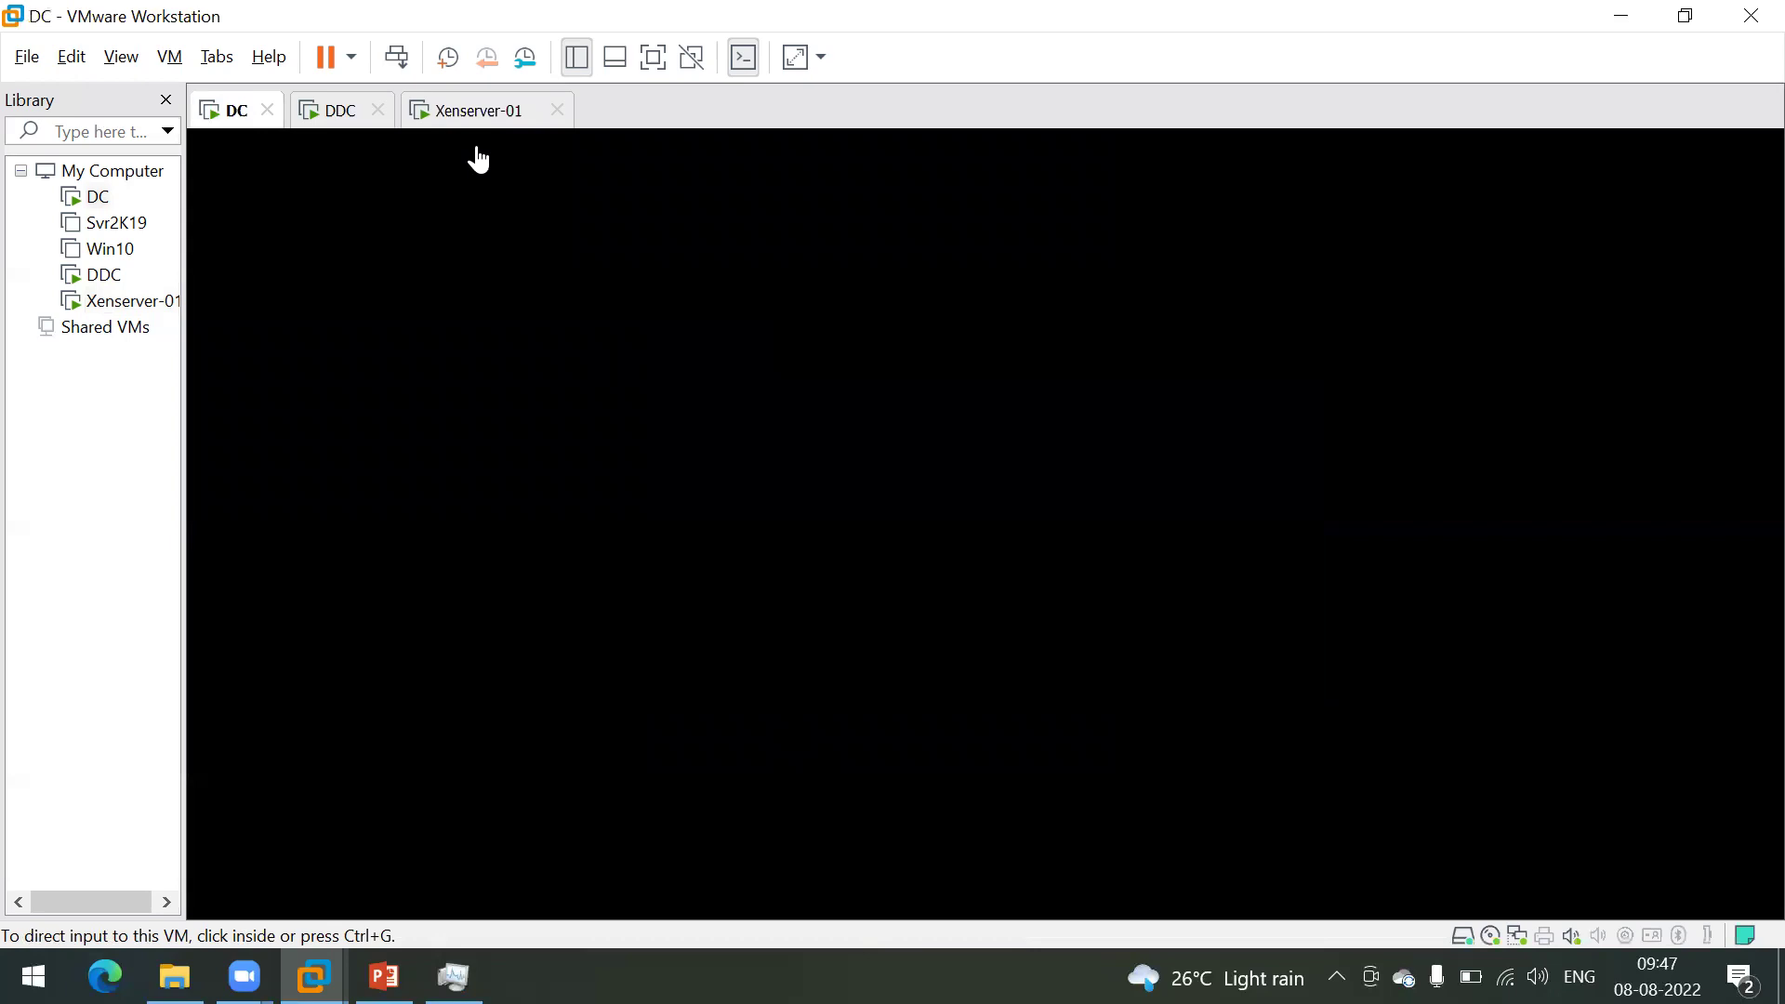
left_click(396, 56)
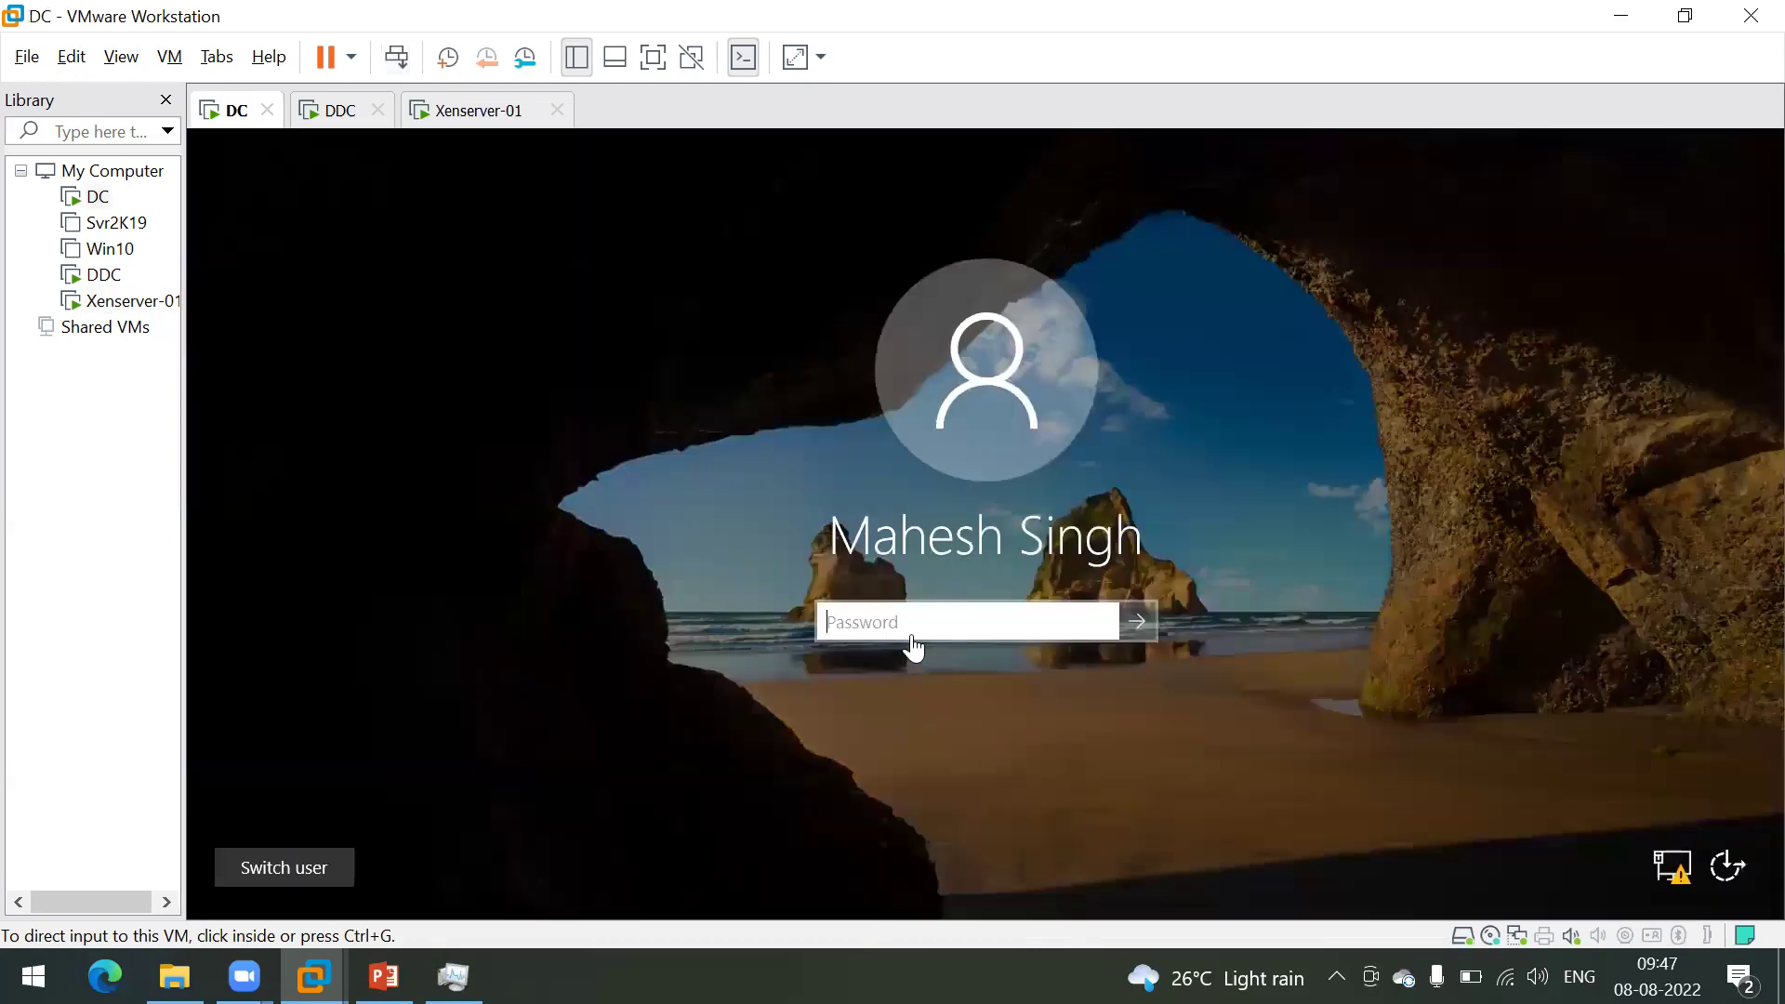
left_click(912, 644)
type("*********")
key("Return")
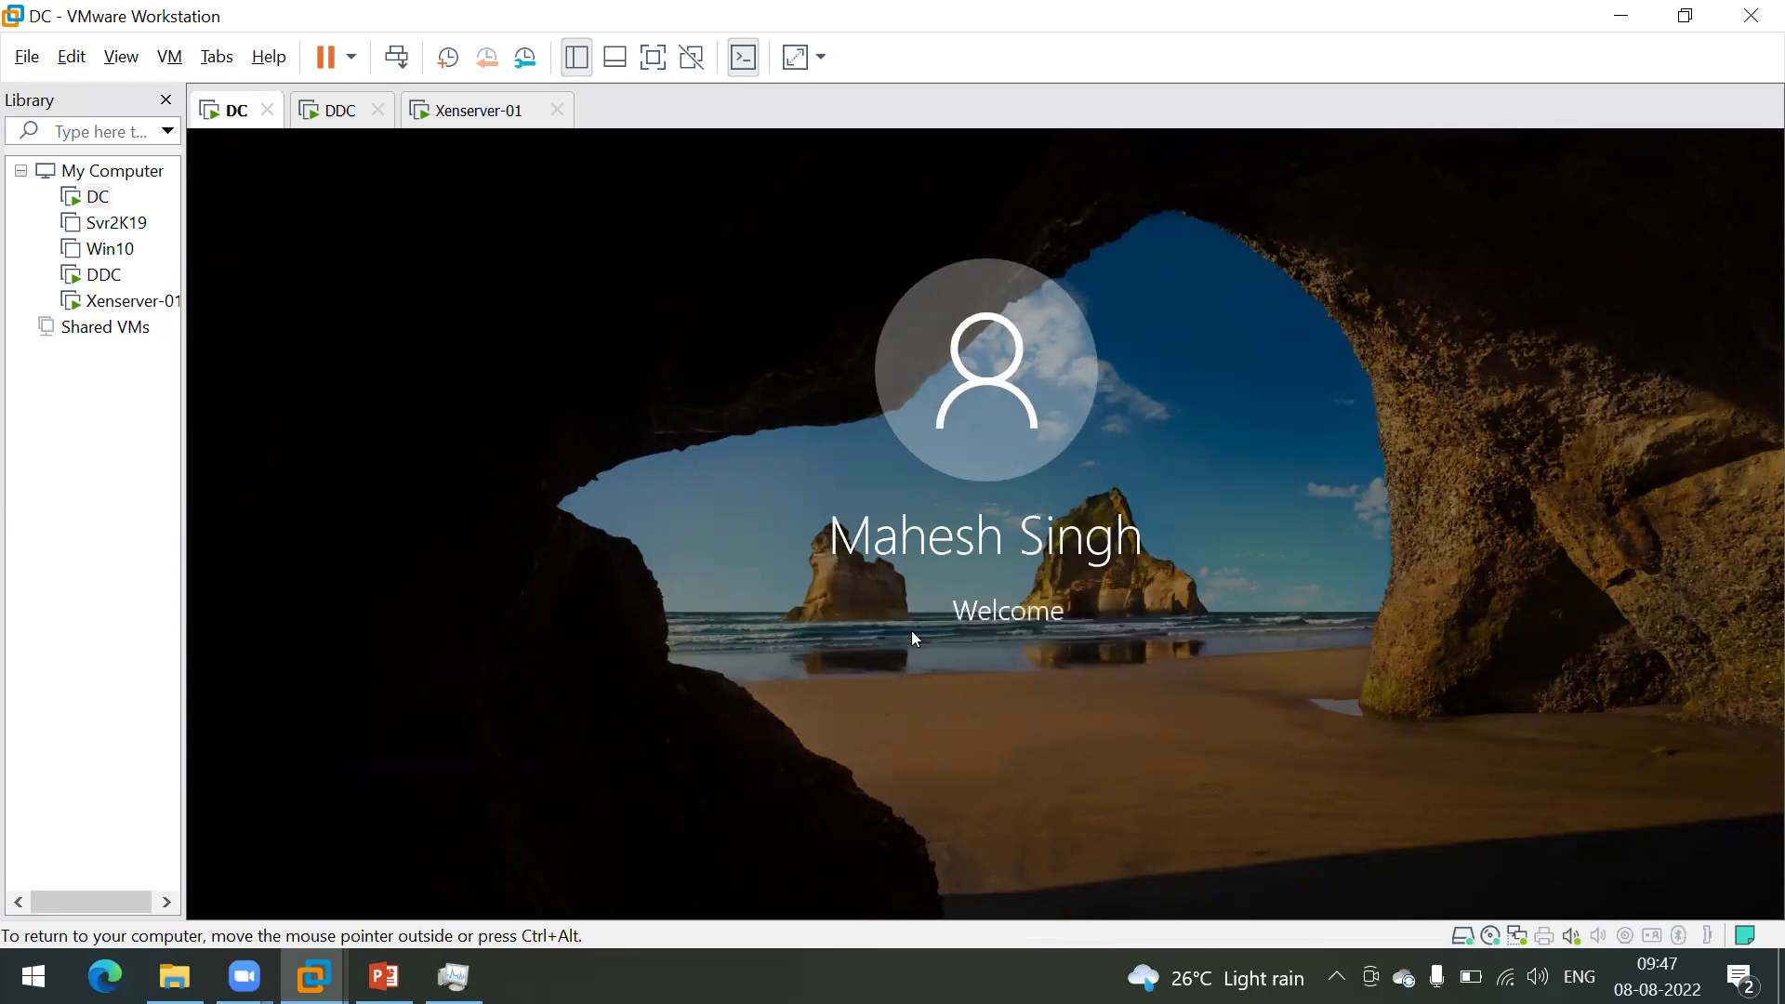
Step: Refresh the Address Leases list of the IPv4 scope in the DHCP console on DC
right_click(673, 498)
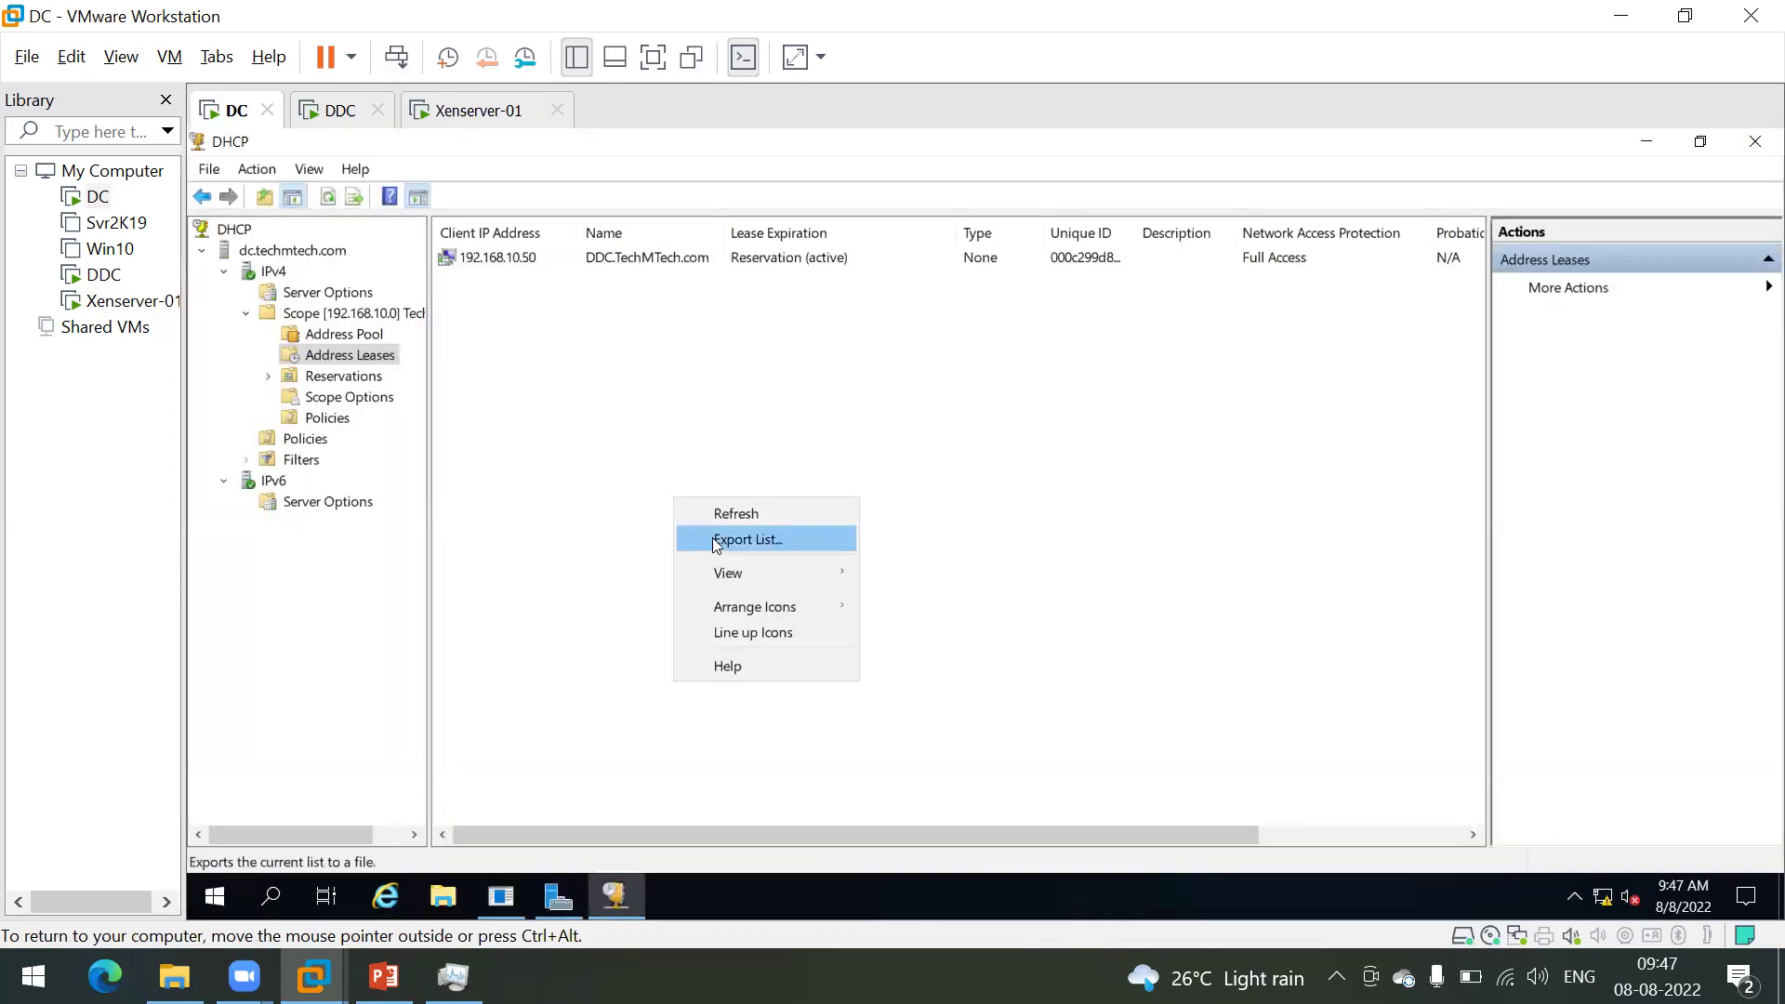
left_click(748, 517)
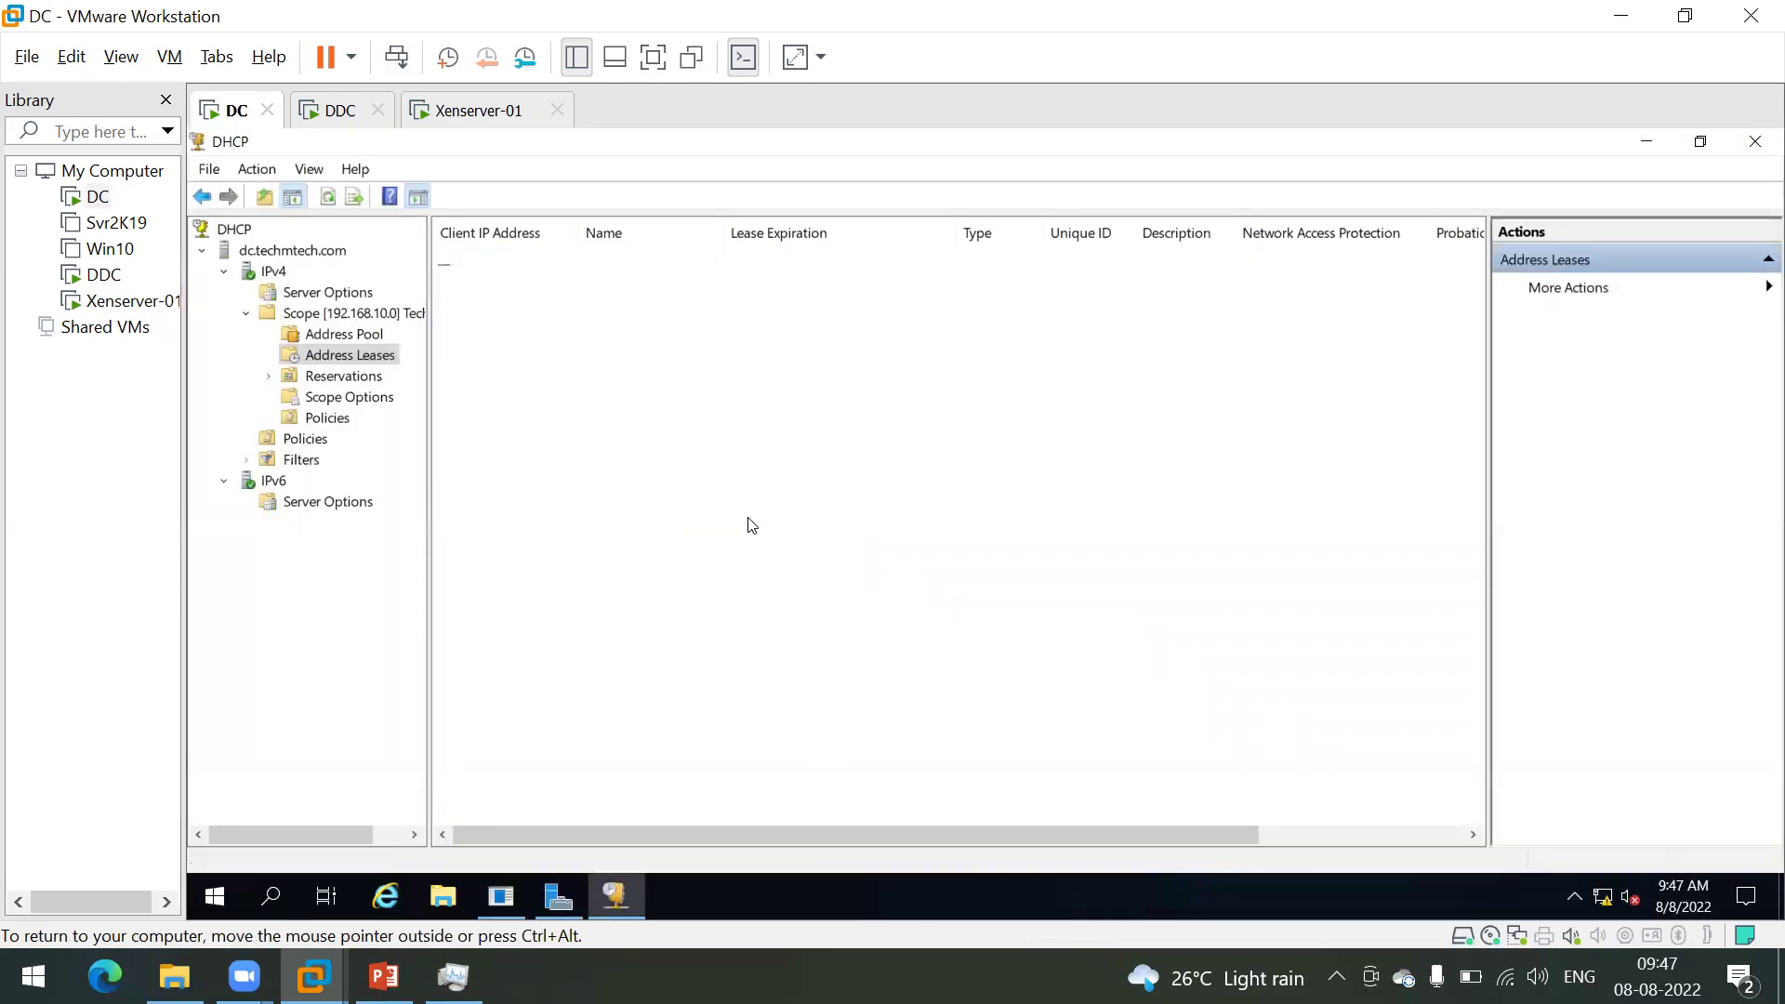
right_click(607, 357)
left_click(665, 376)
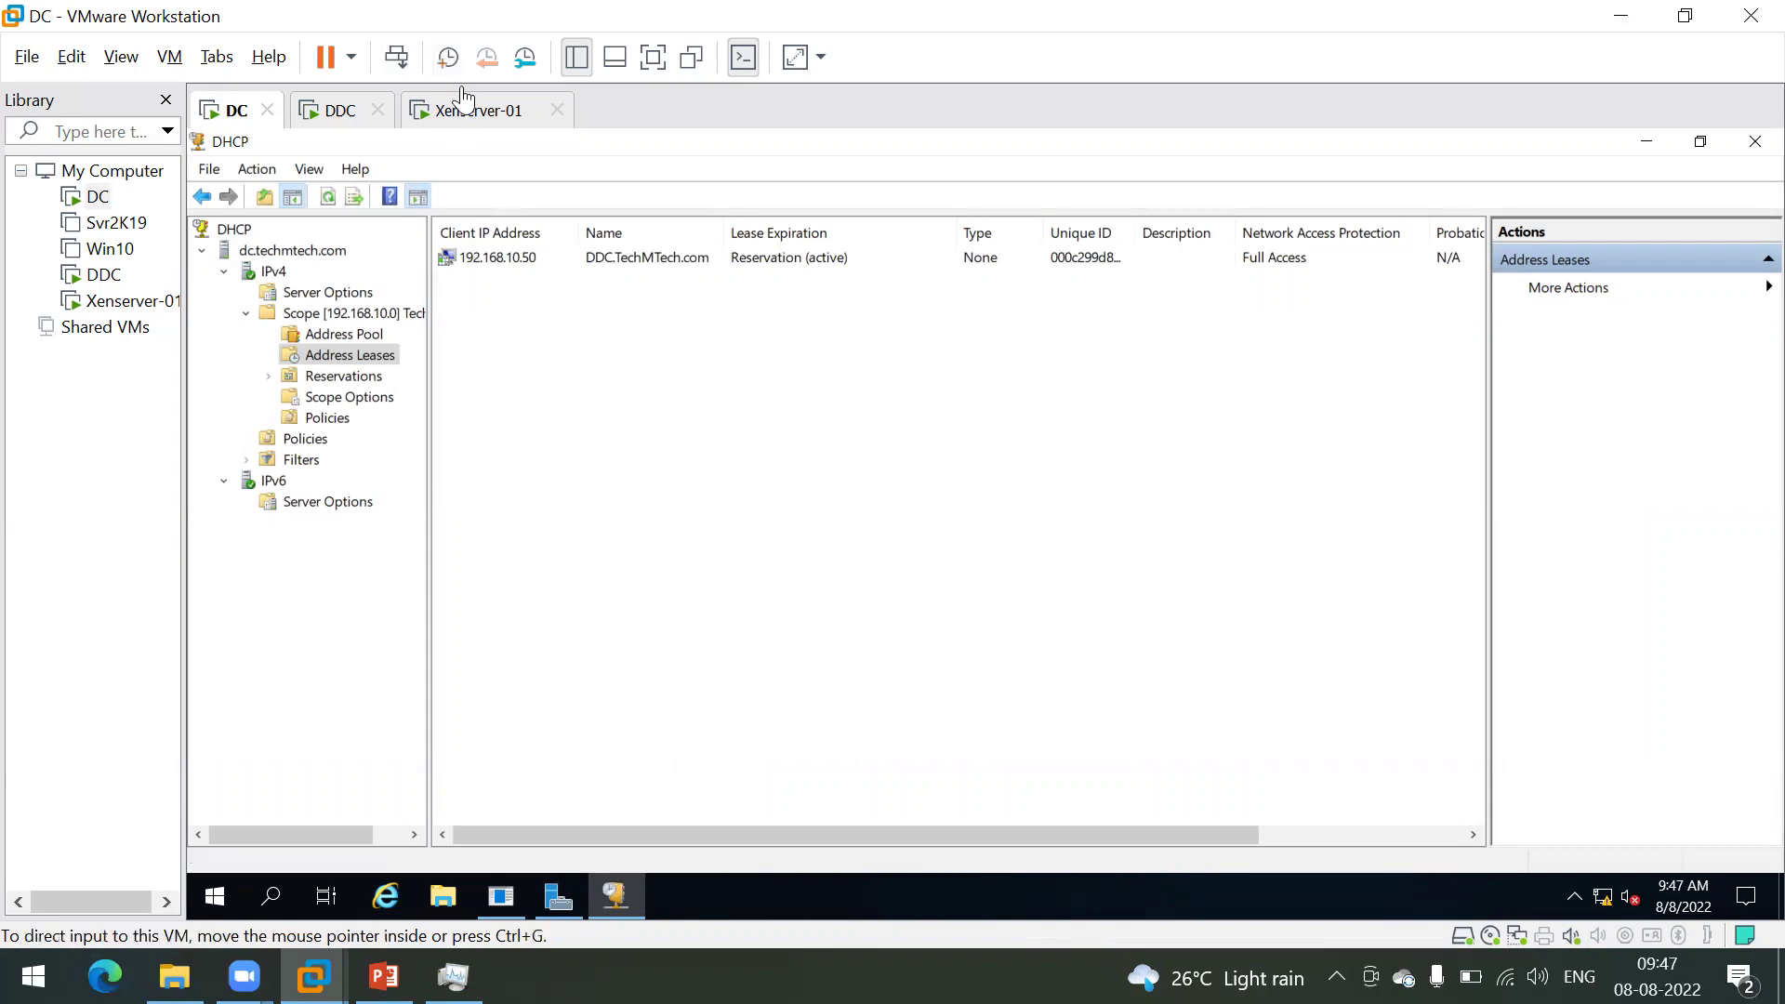
Step: Check the Network Adapter settings of the Xenserver-01 virtual machine, close them without changes, and return to the DC virtual machine
left_click(469, 110)
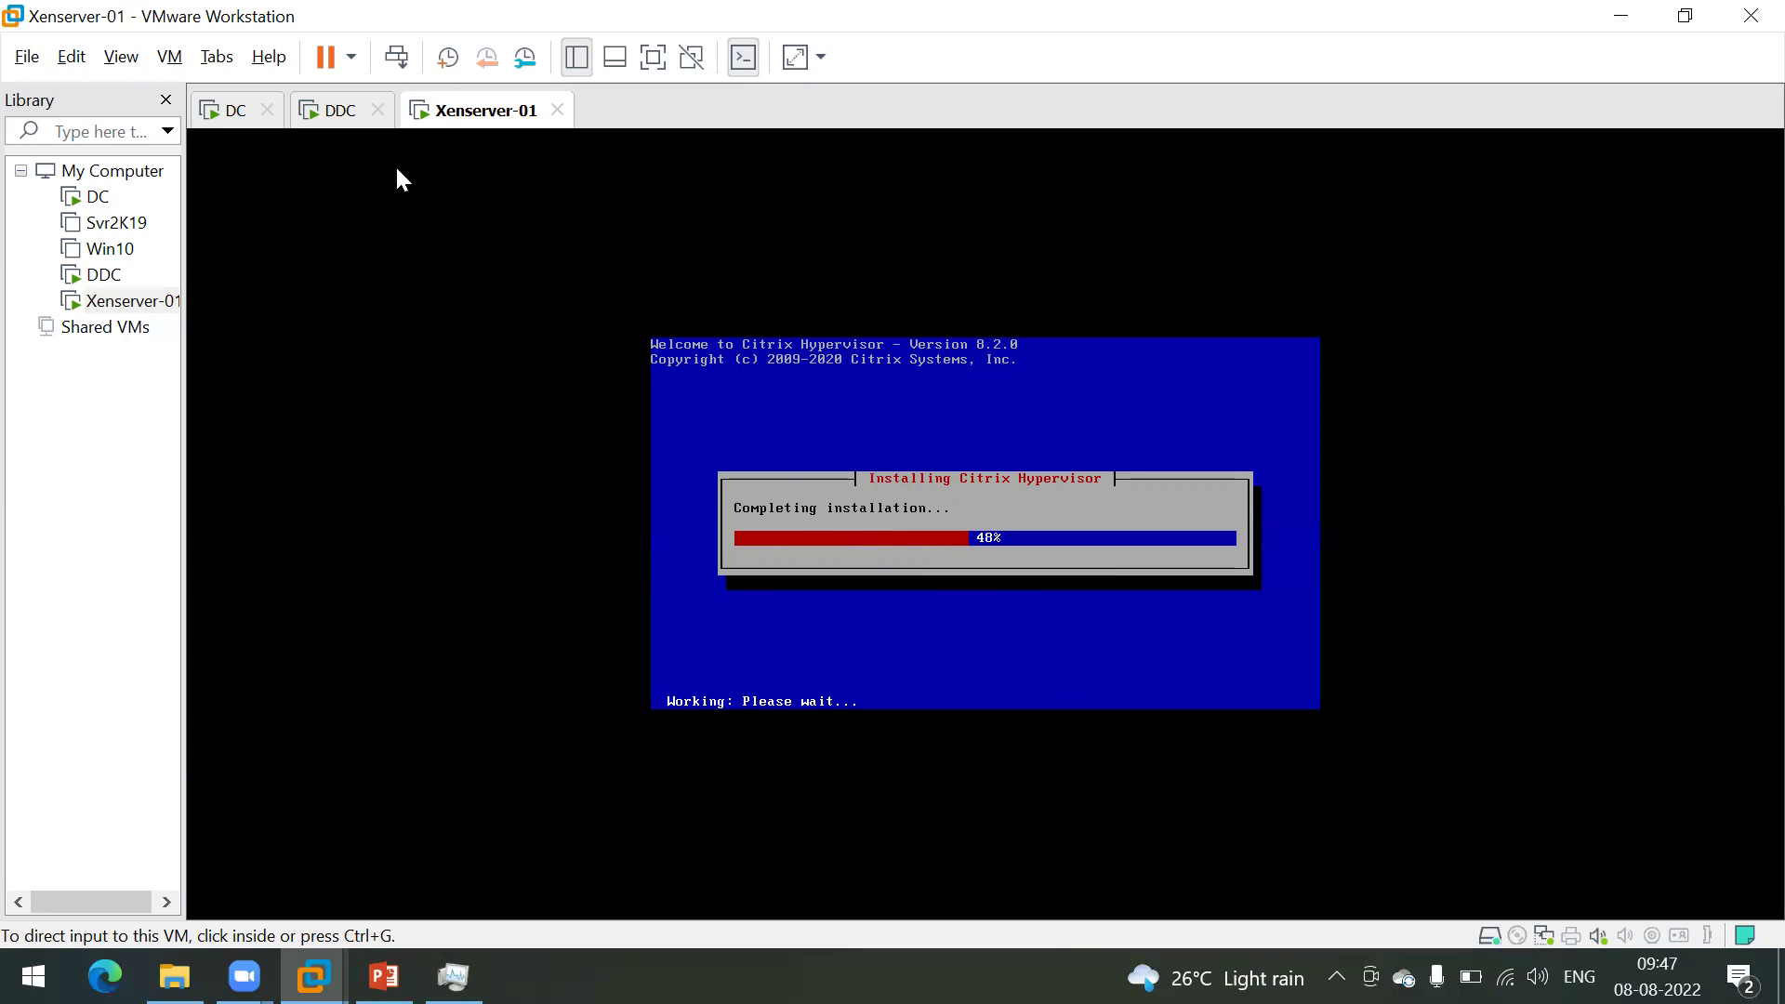
right_click(463, 114)
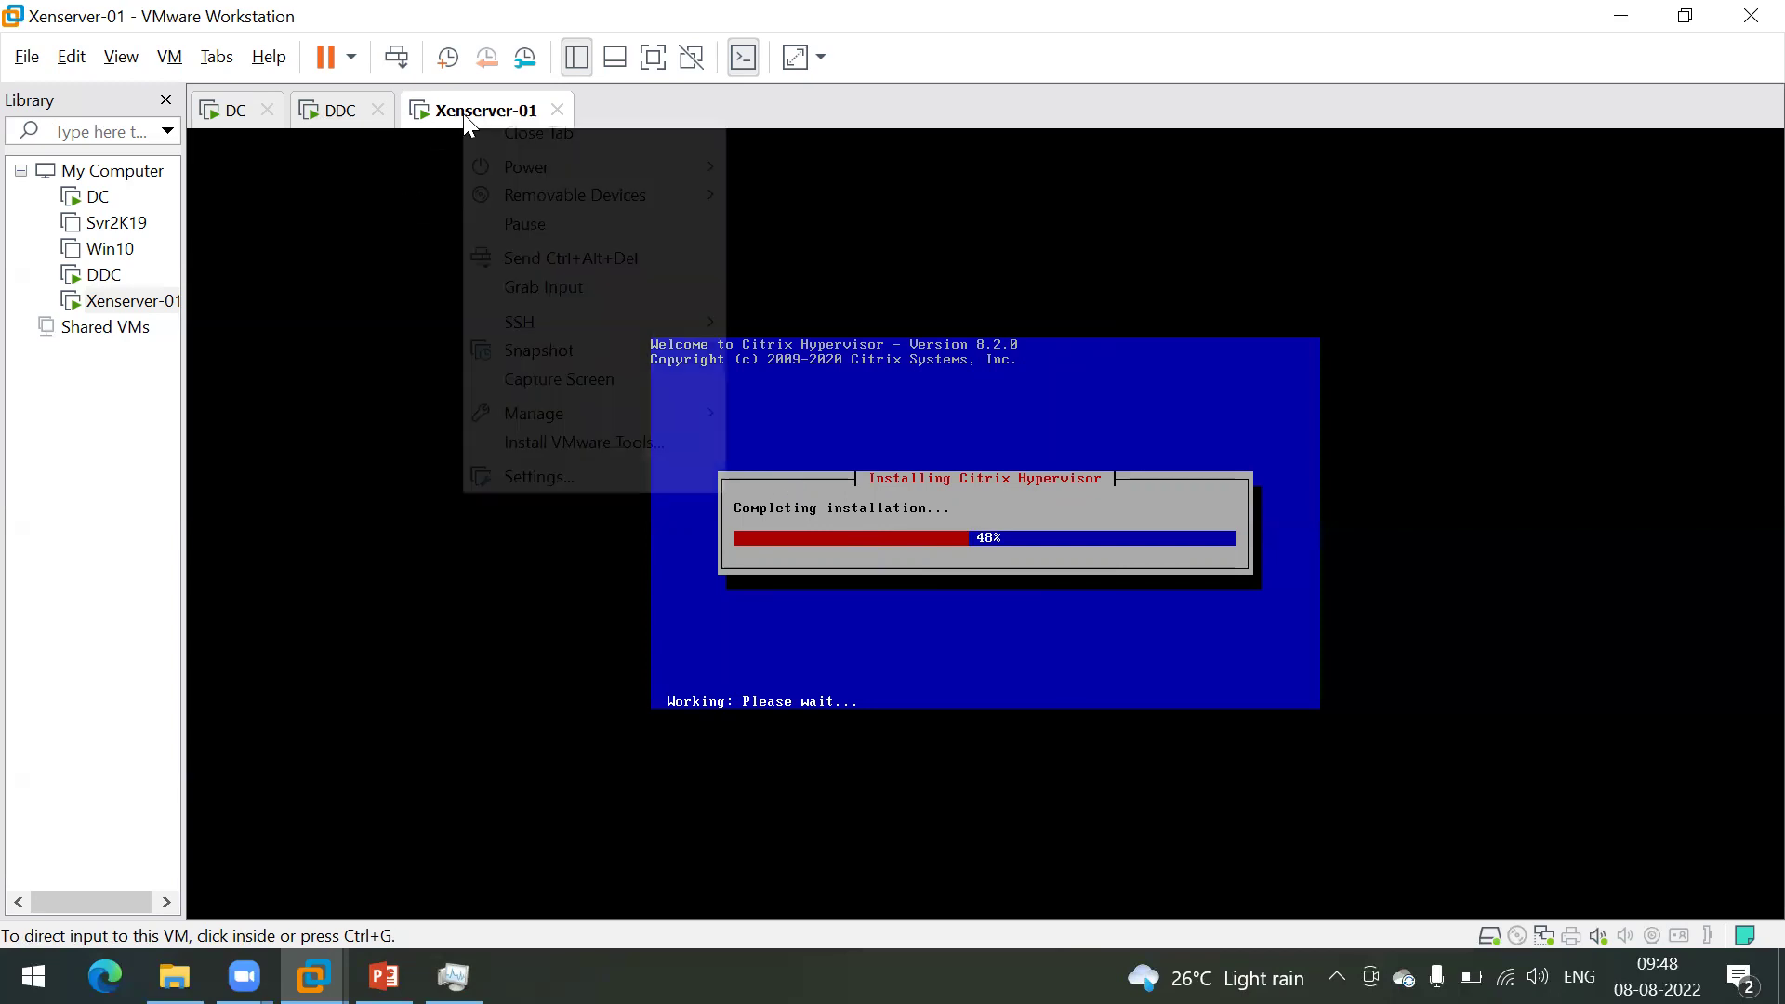
left_click(539, 477)
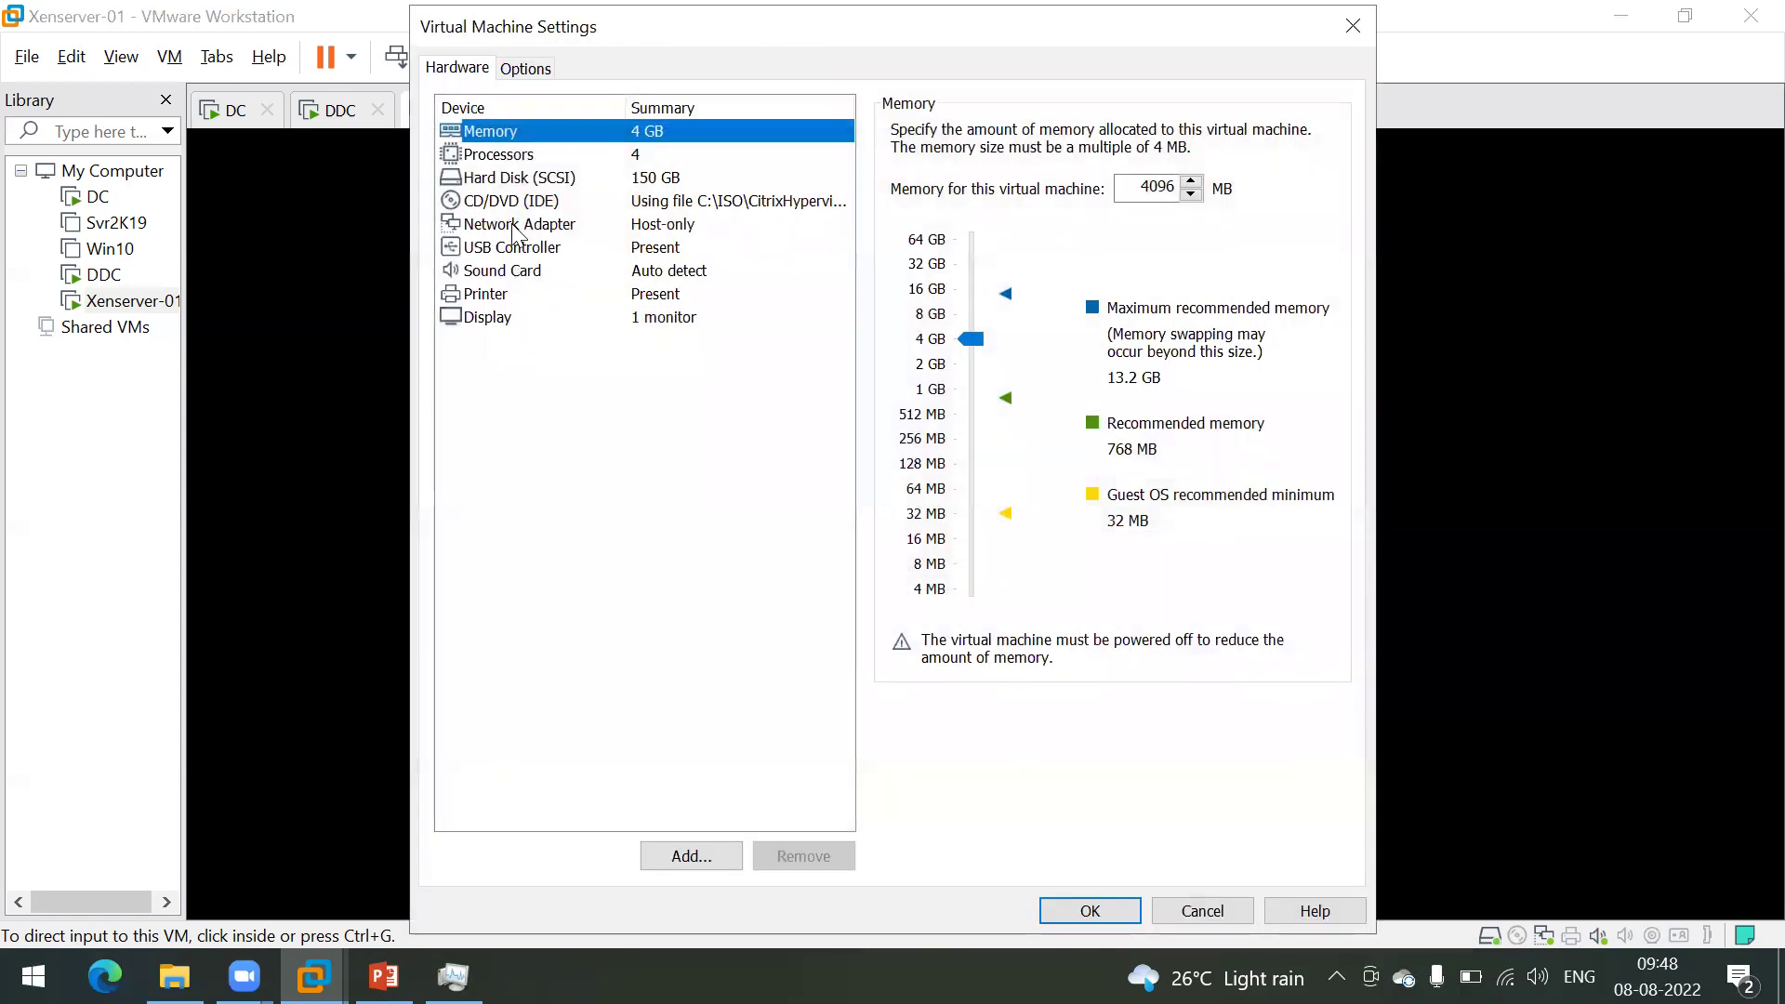
left_click(511, 224)
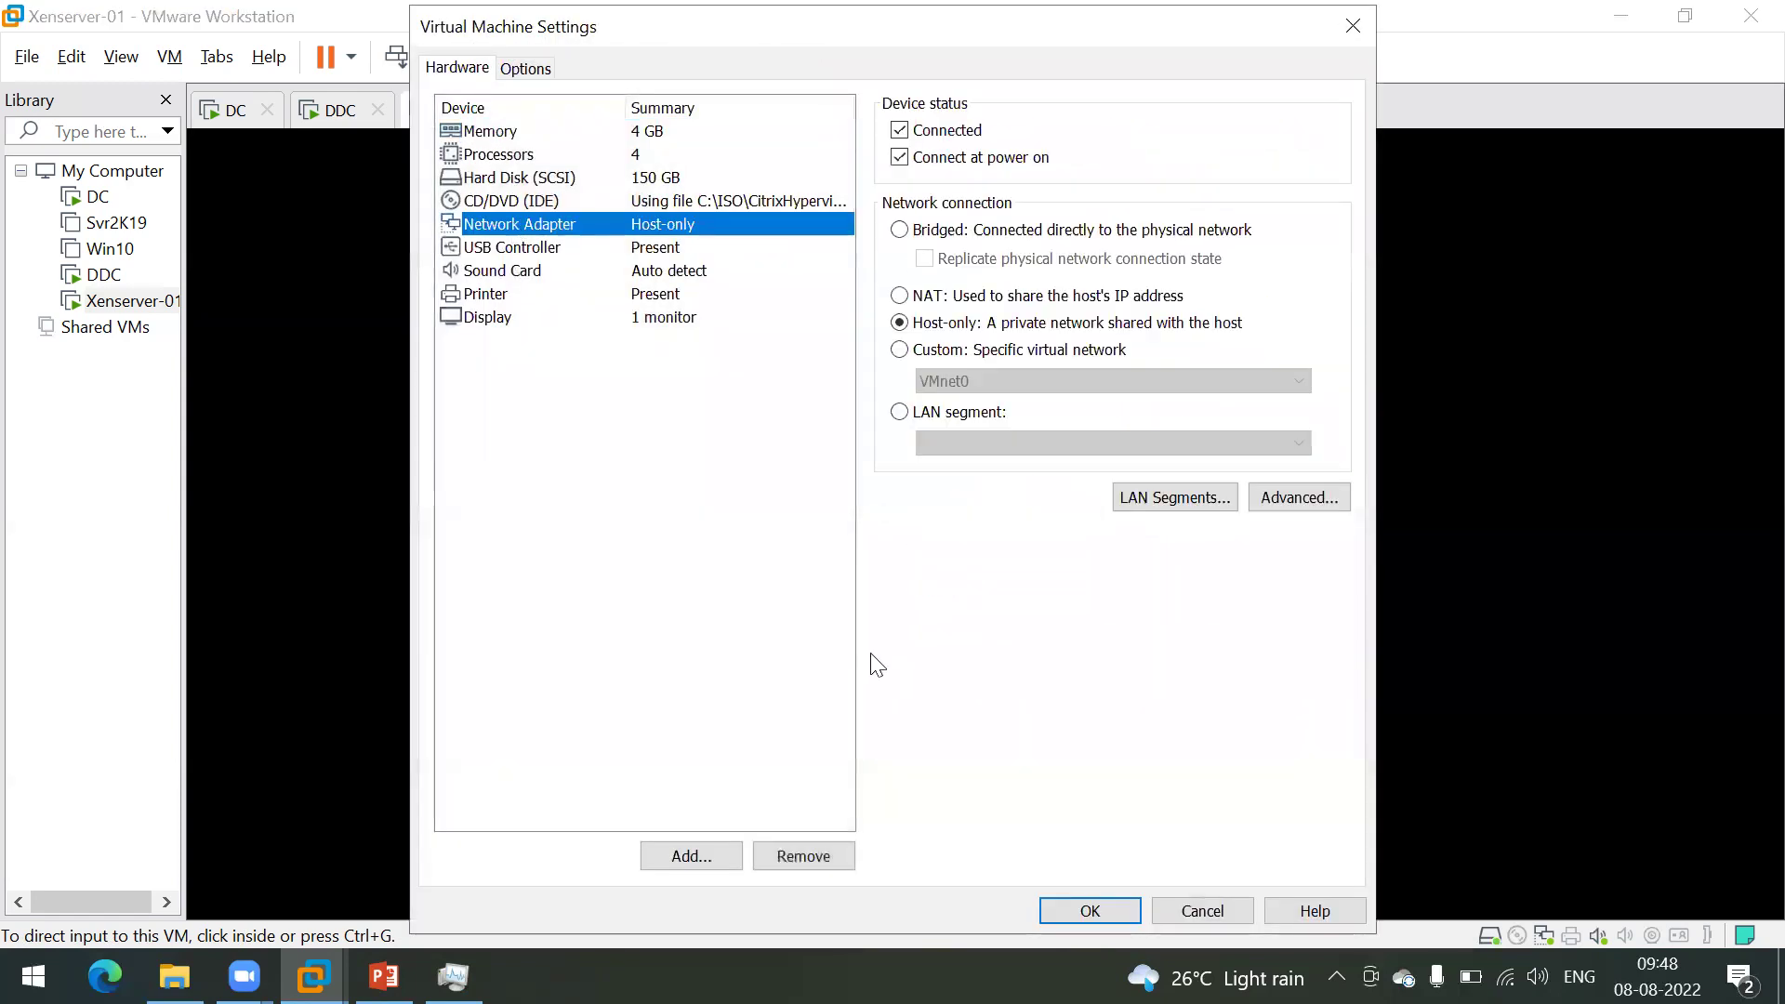
left_click(1203, 911)
left_click(332, 112)
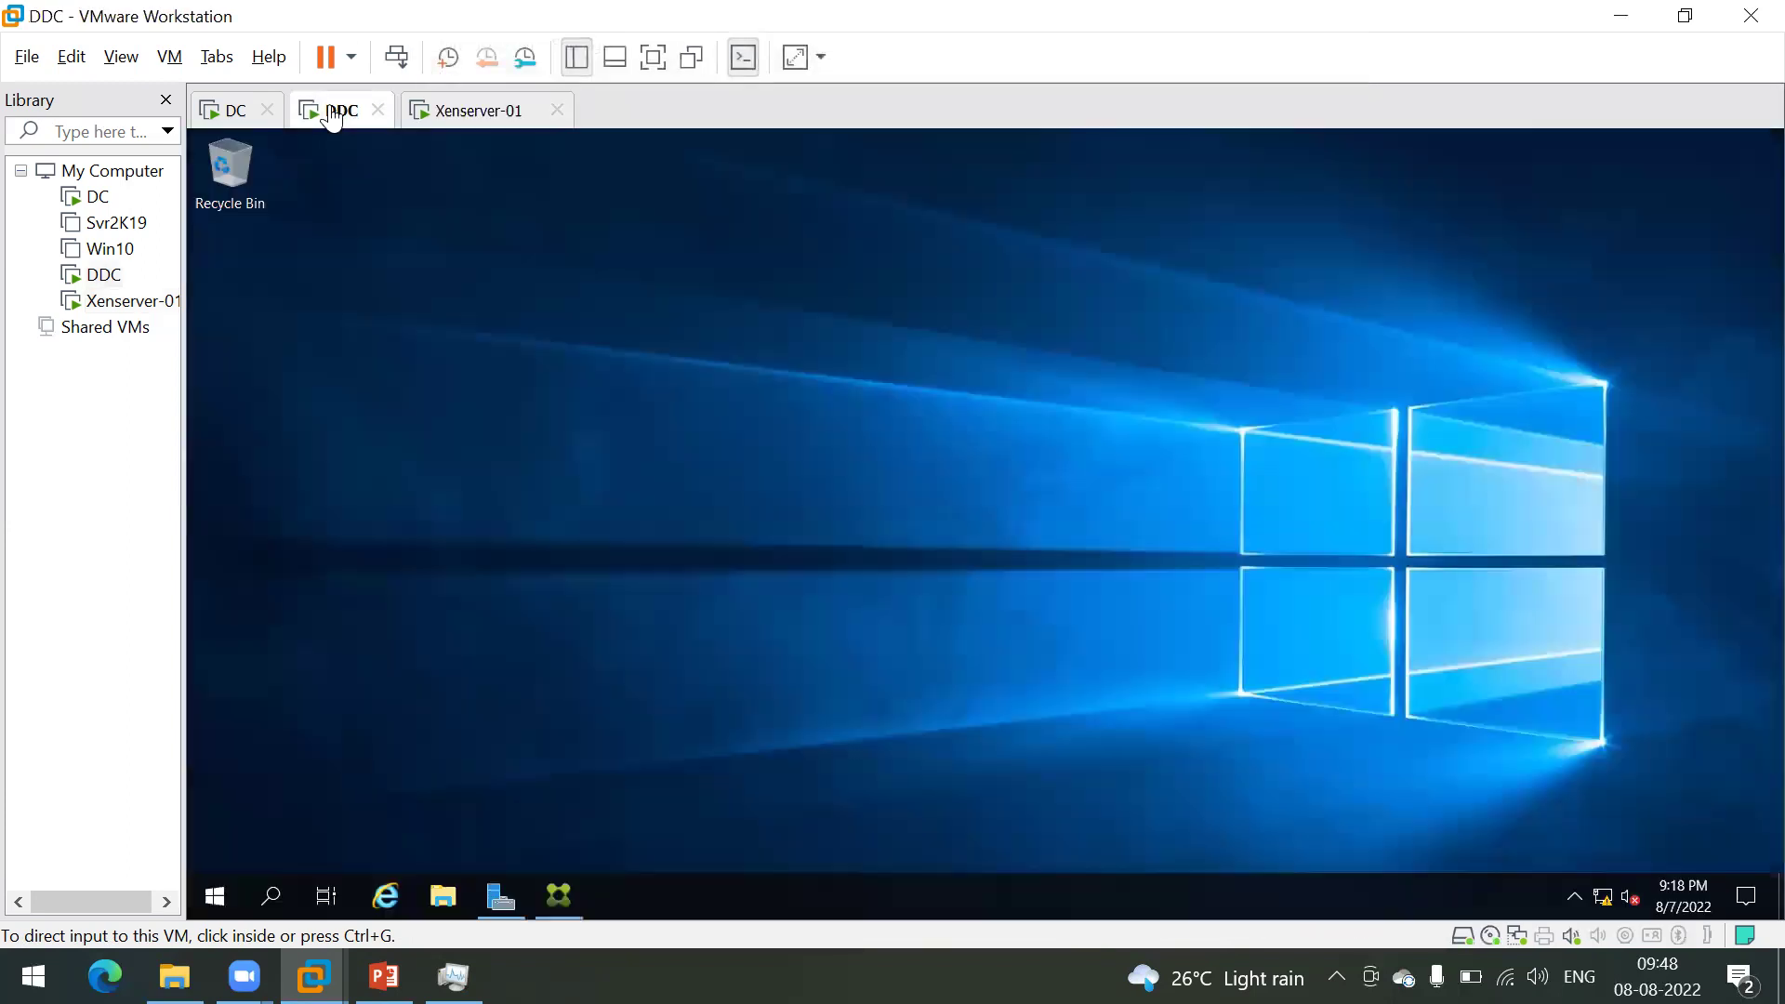
left_click(228, 112)
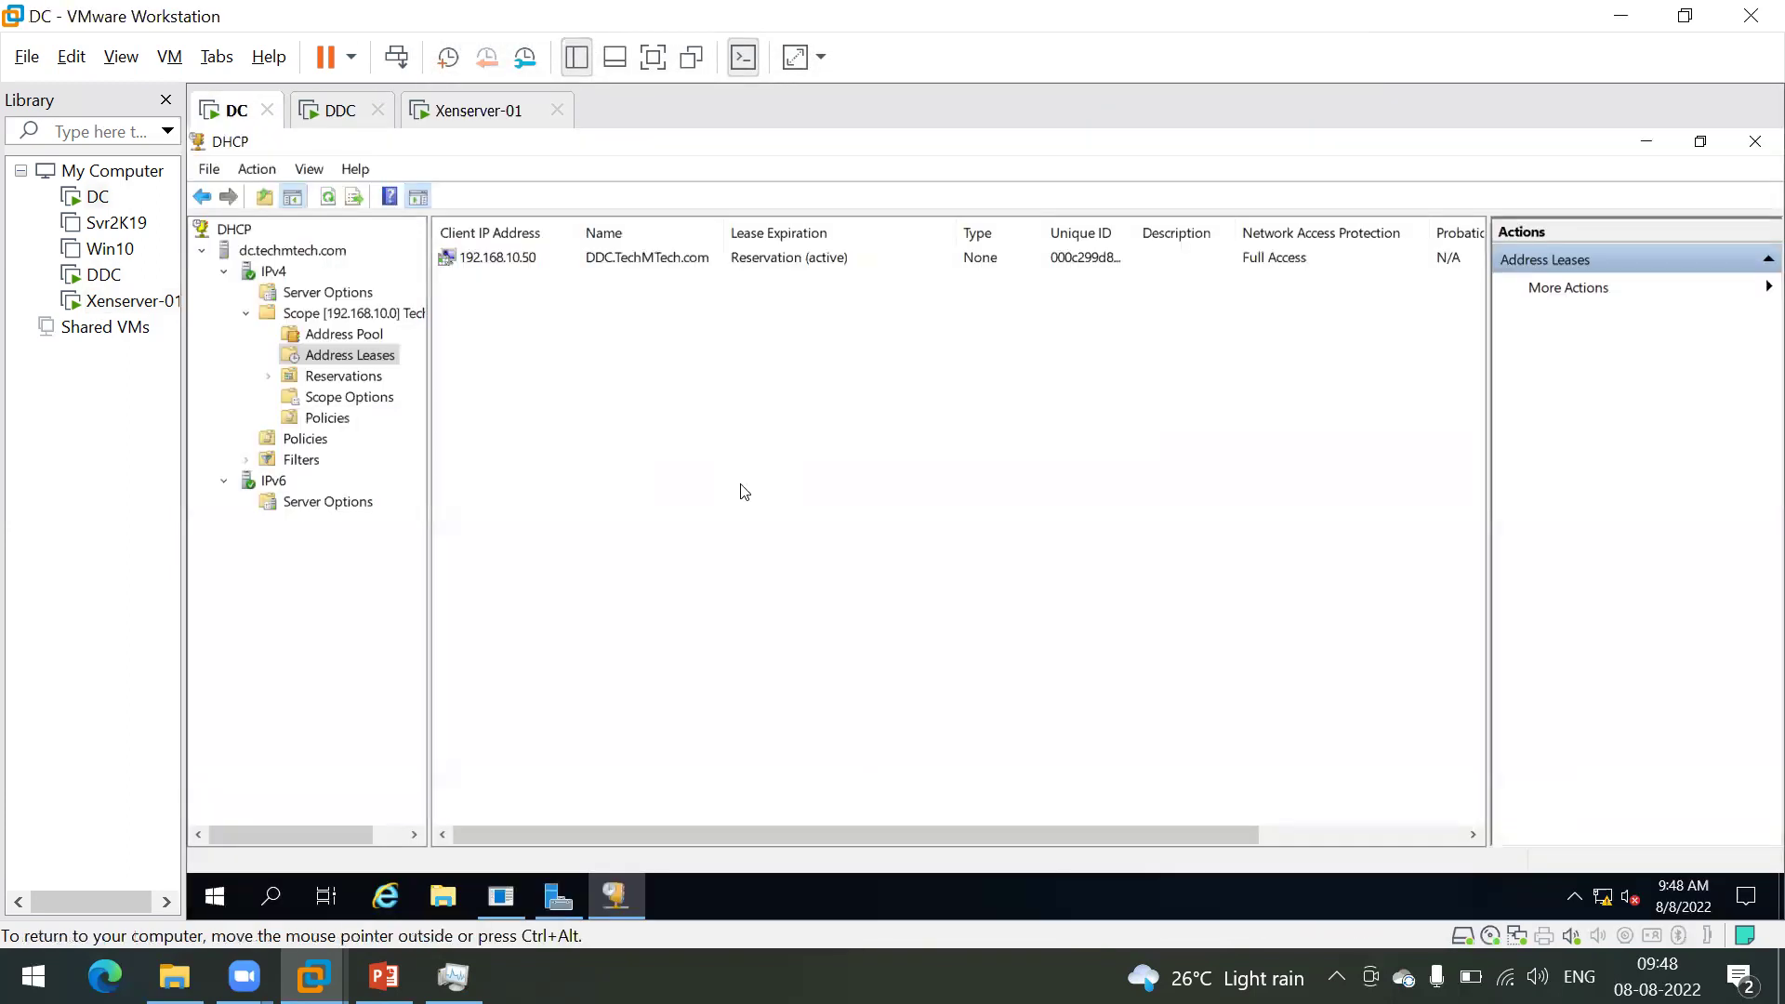
right_click(744, 491)
left_click(806, 520)
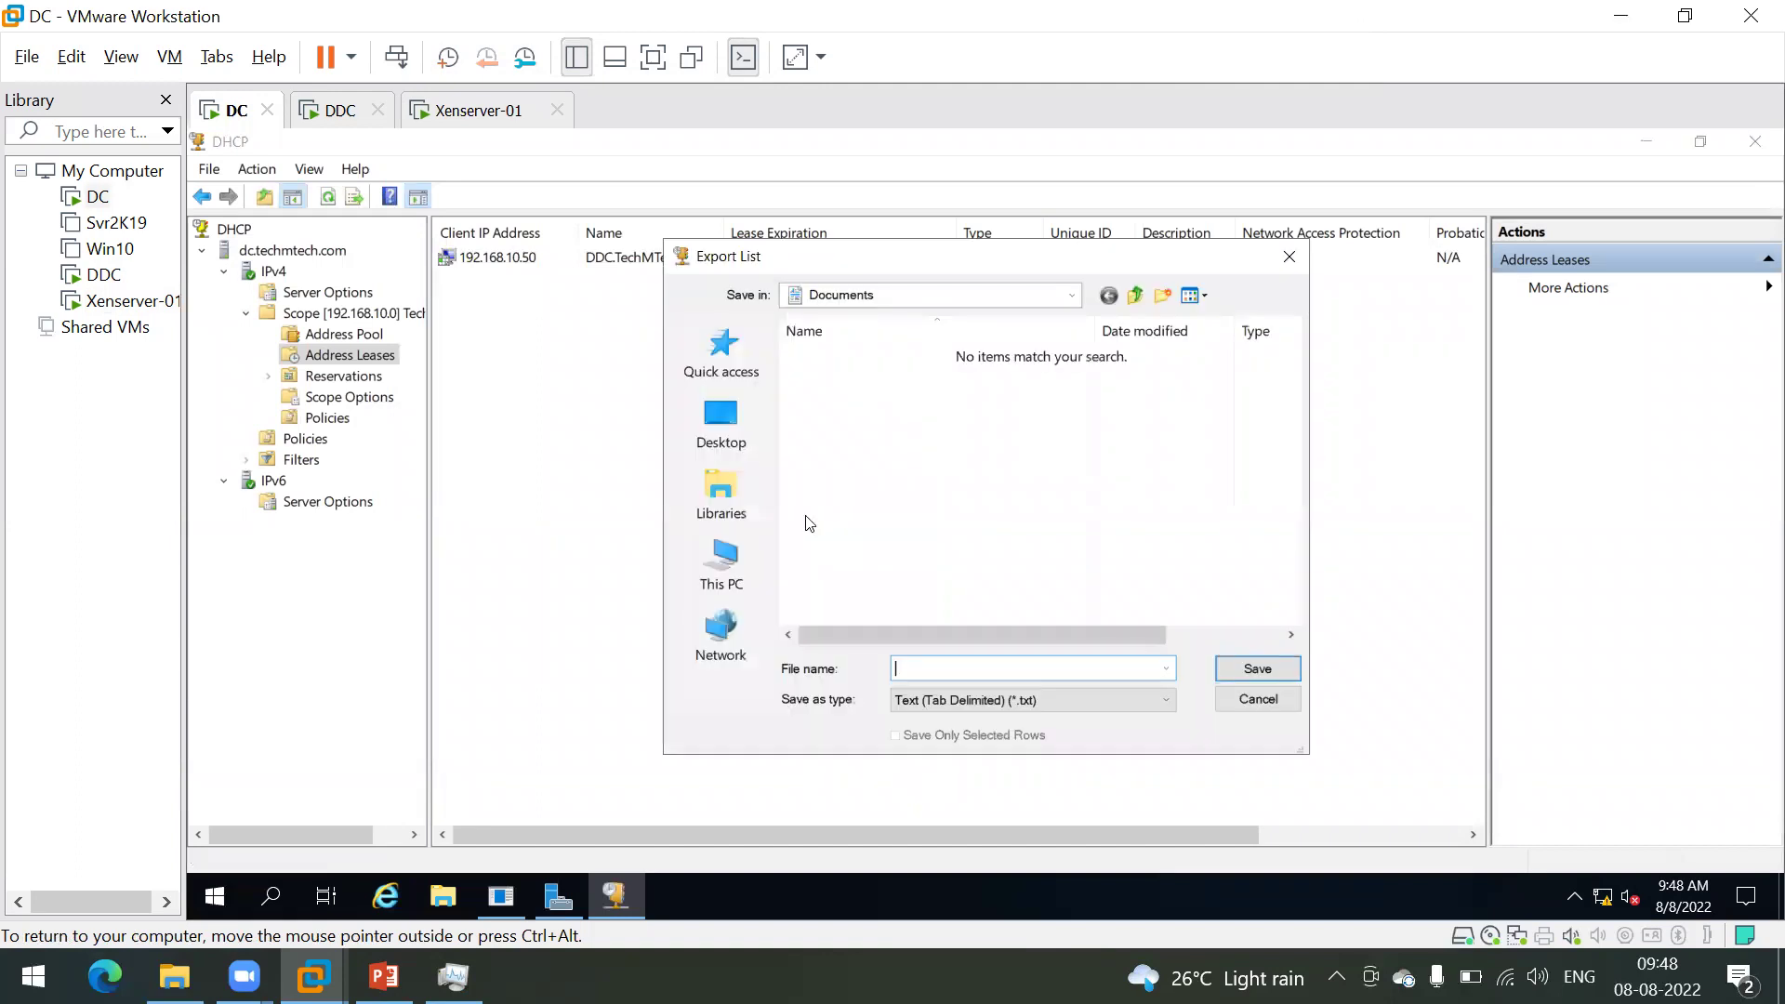
left_click(1257, 699)
Step: Refresh the DHCP Address Leases list on DC twice to look for a lease for Xenserver-01
right_click(755, 537)
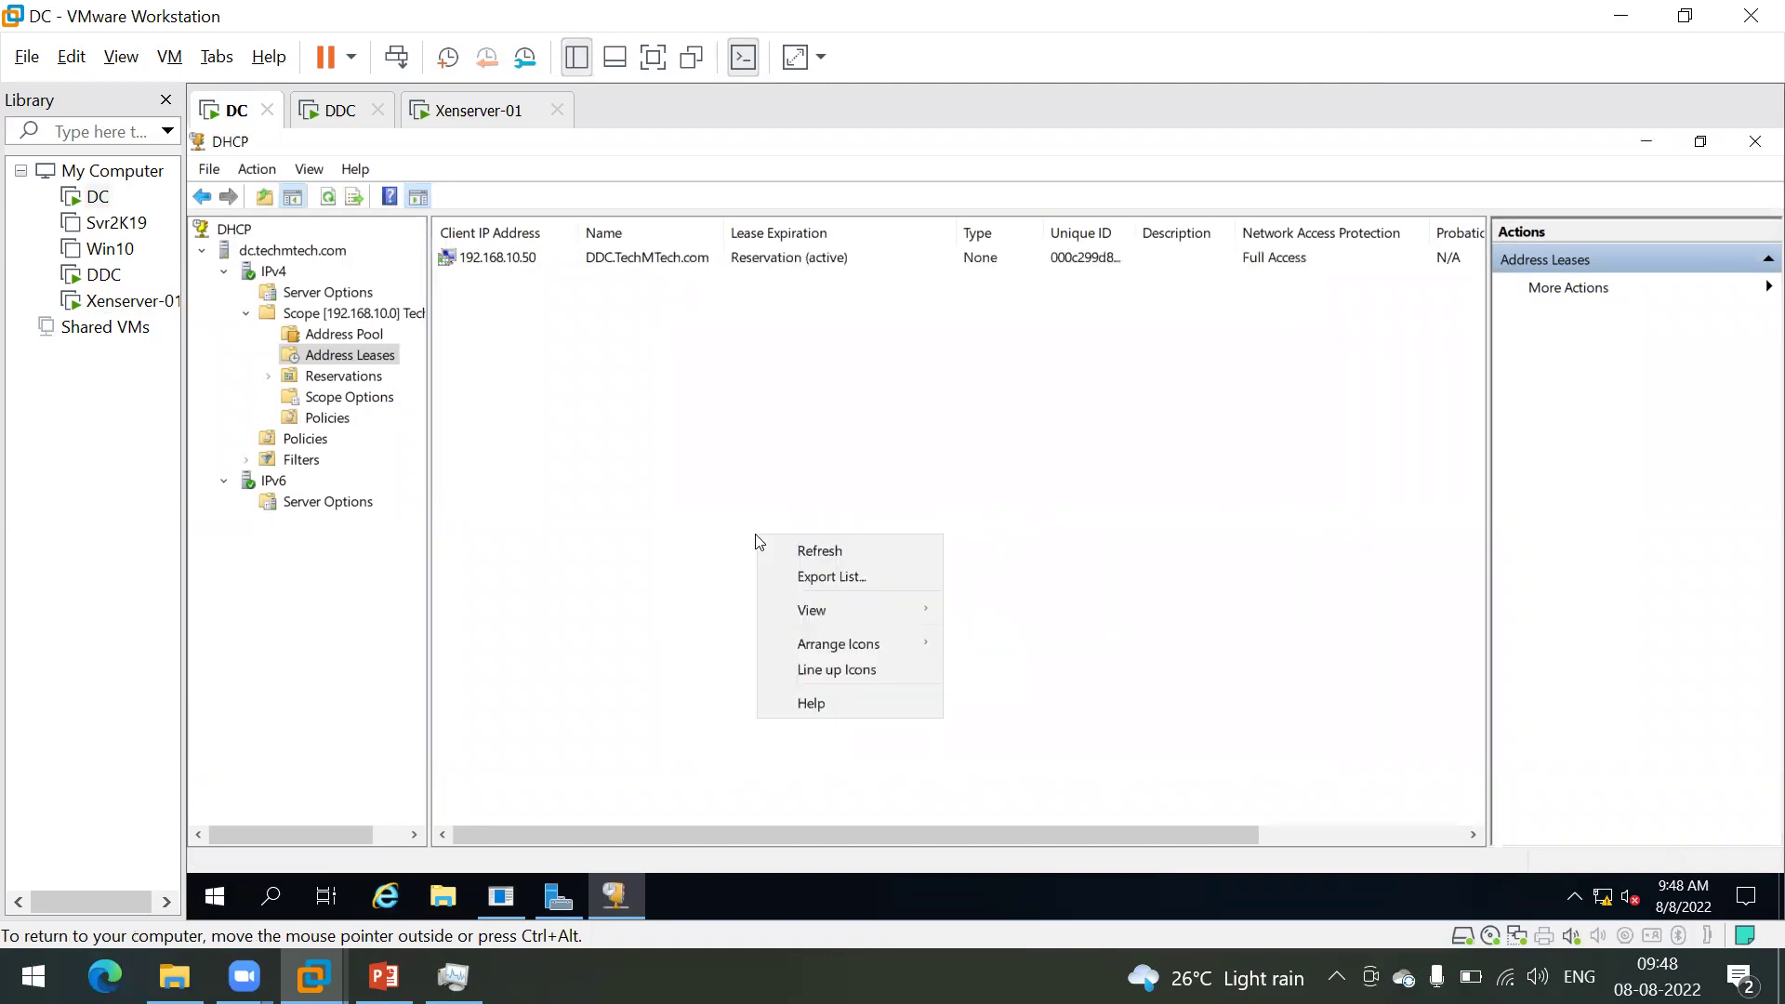
left_click(850, 553)
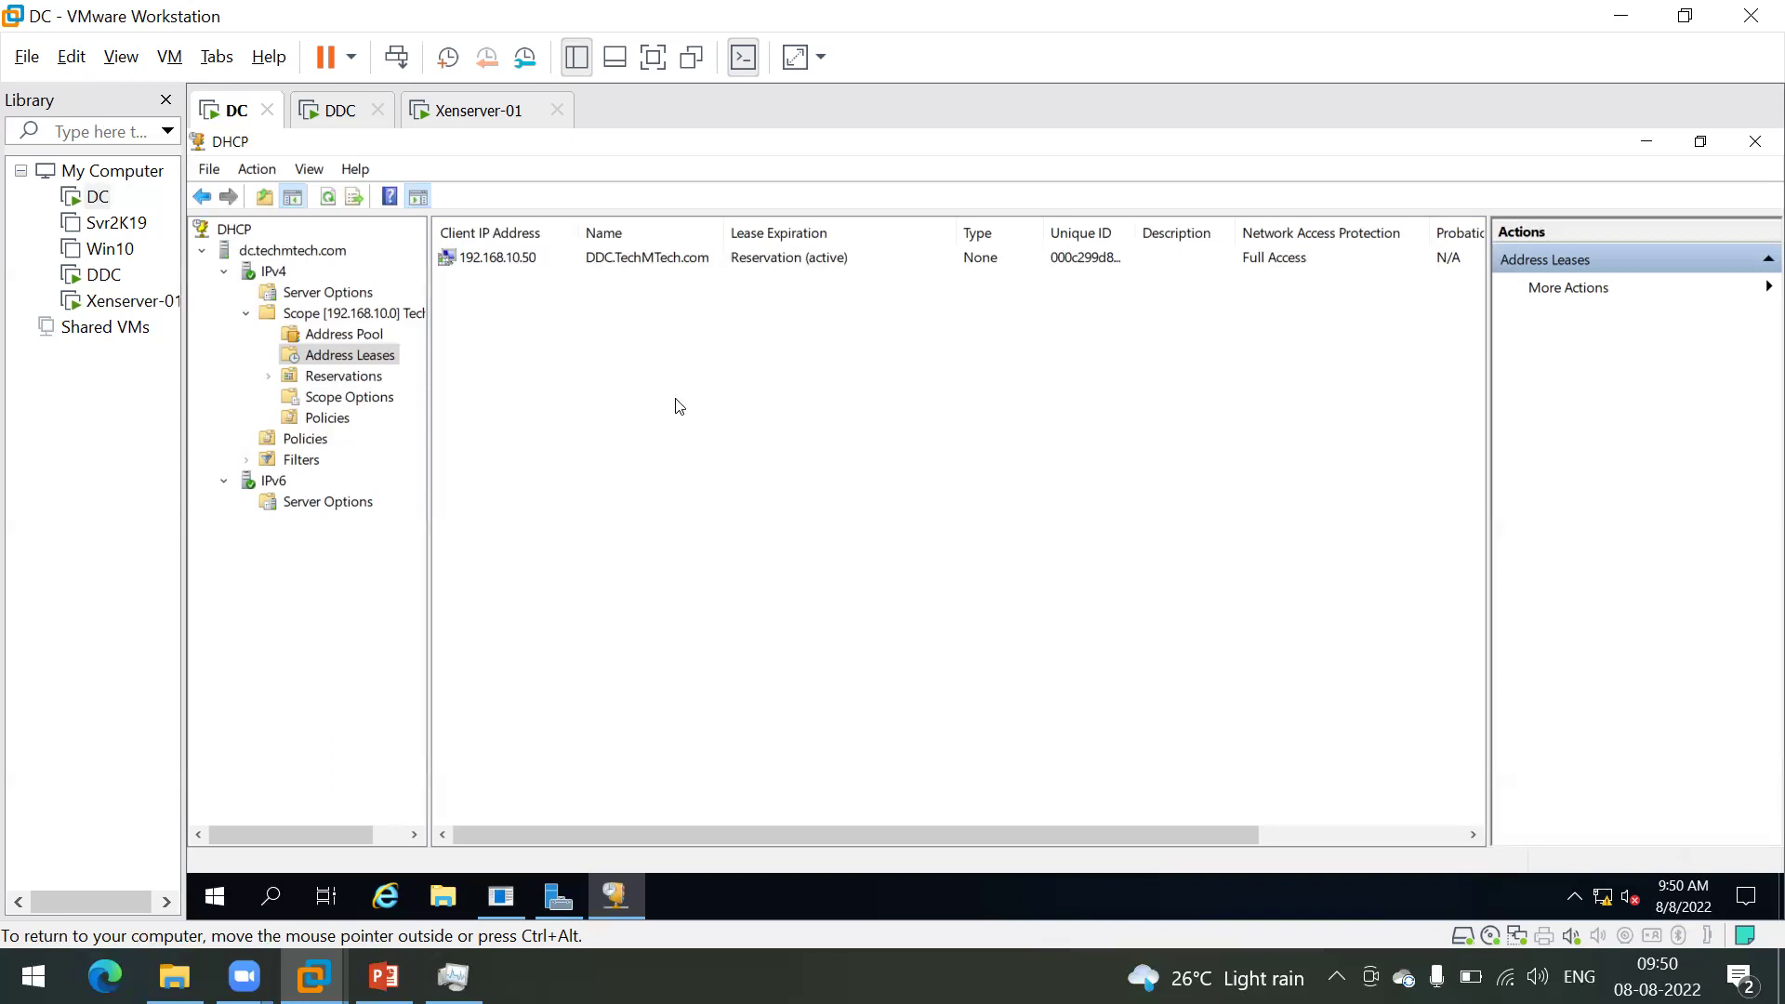
right_click(679, 406)
left_click(746, 414)
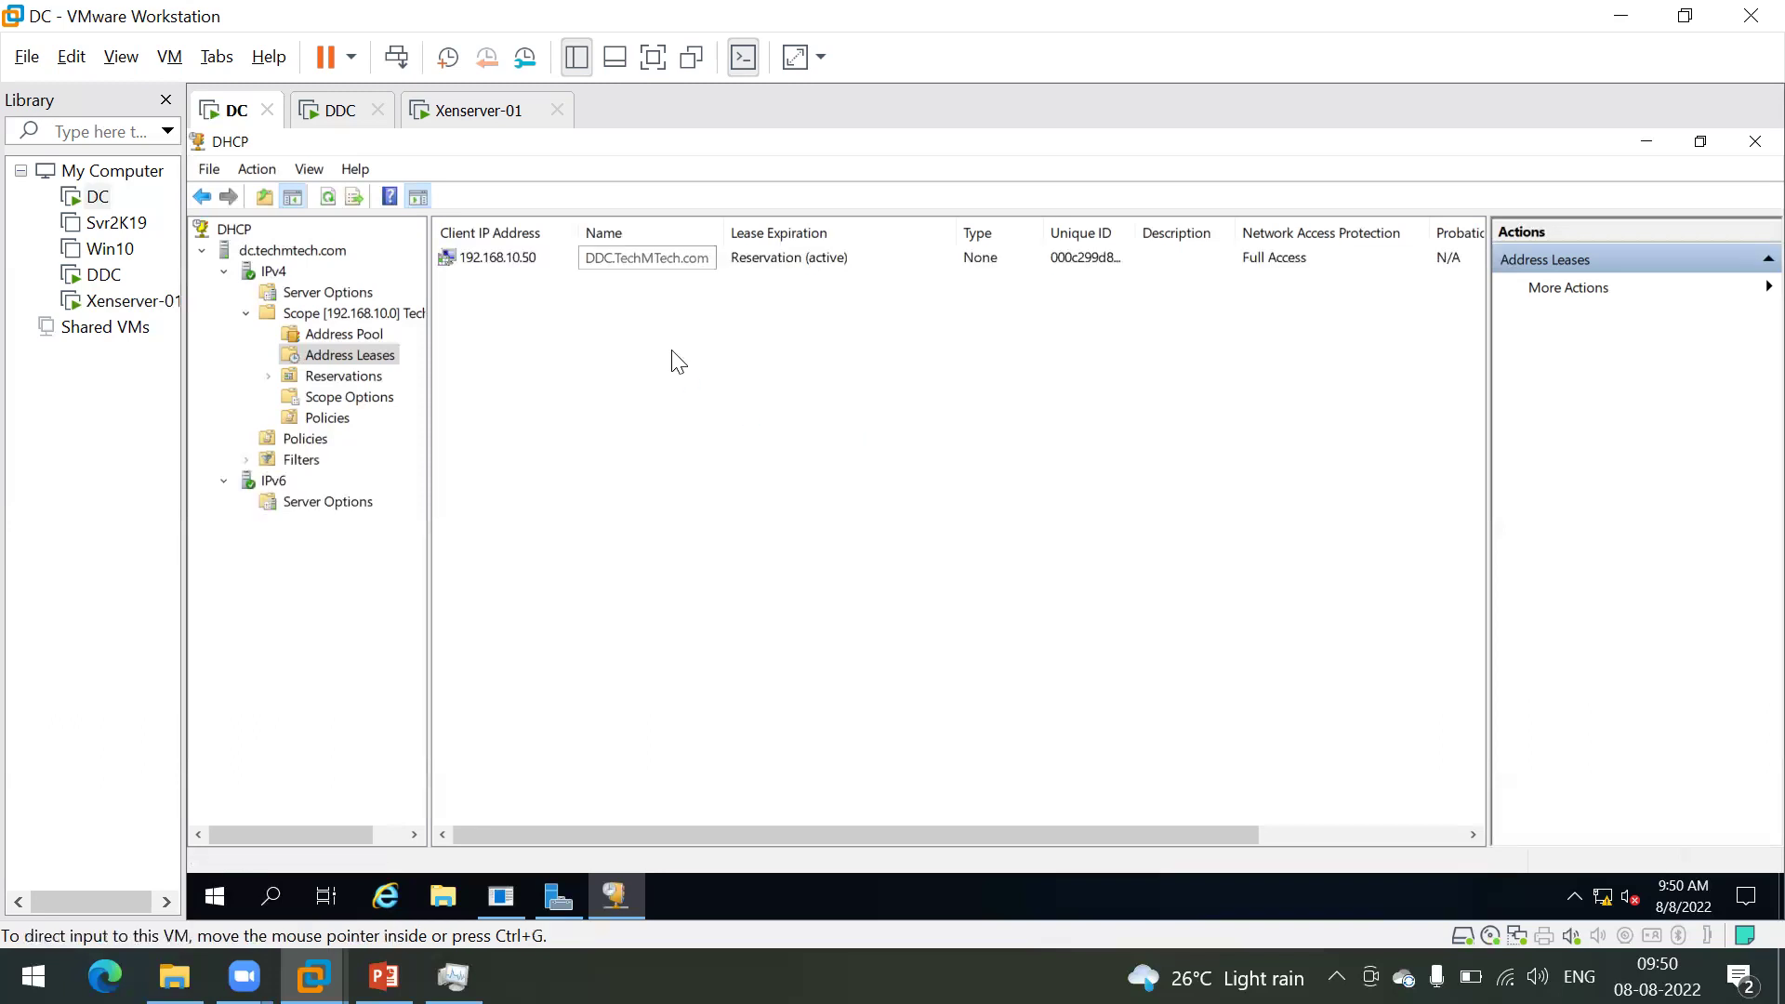
Step: Check the installation progress on Xenserver-01 and refresh the Address Leases list on DC again
left_click(462, 113)
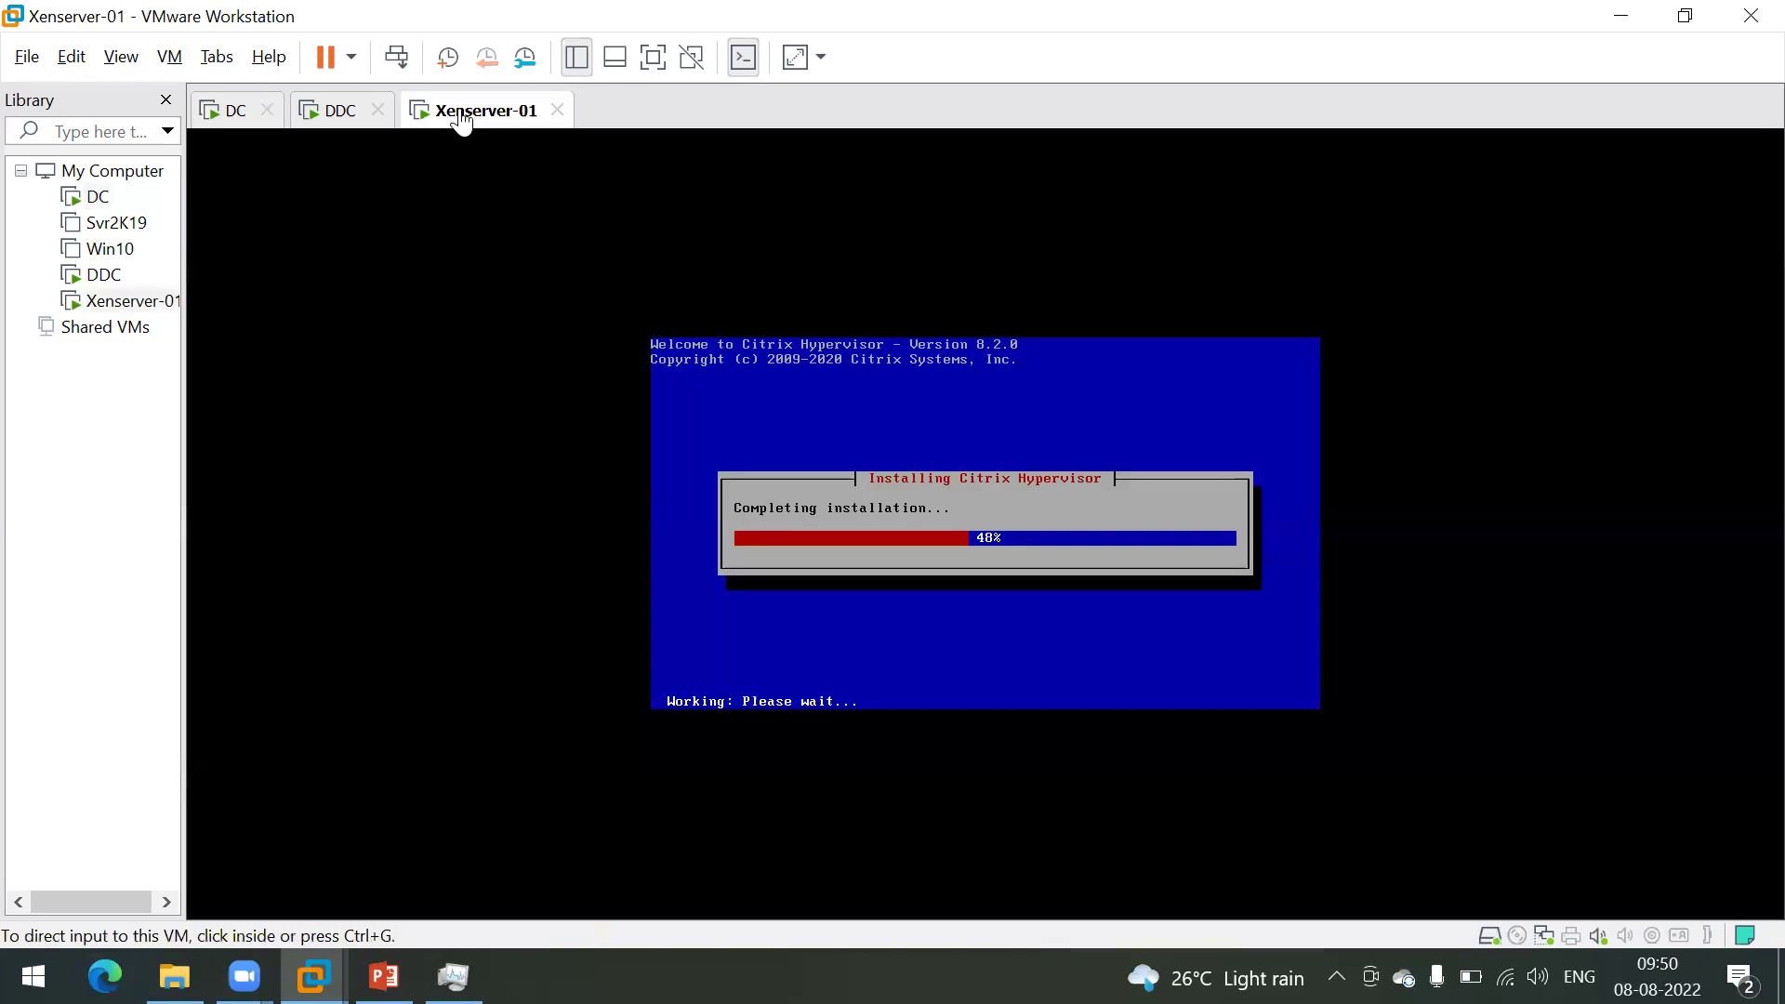
left_click(327, 113)
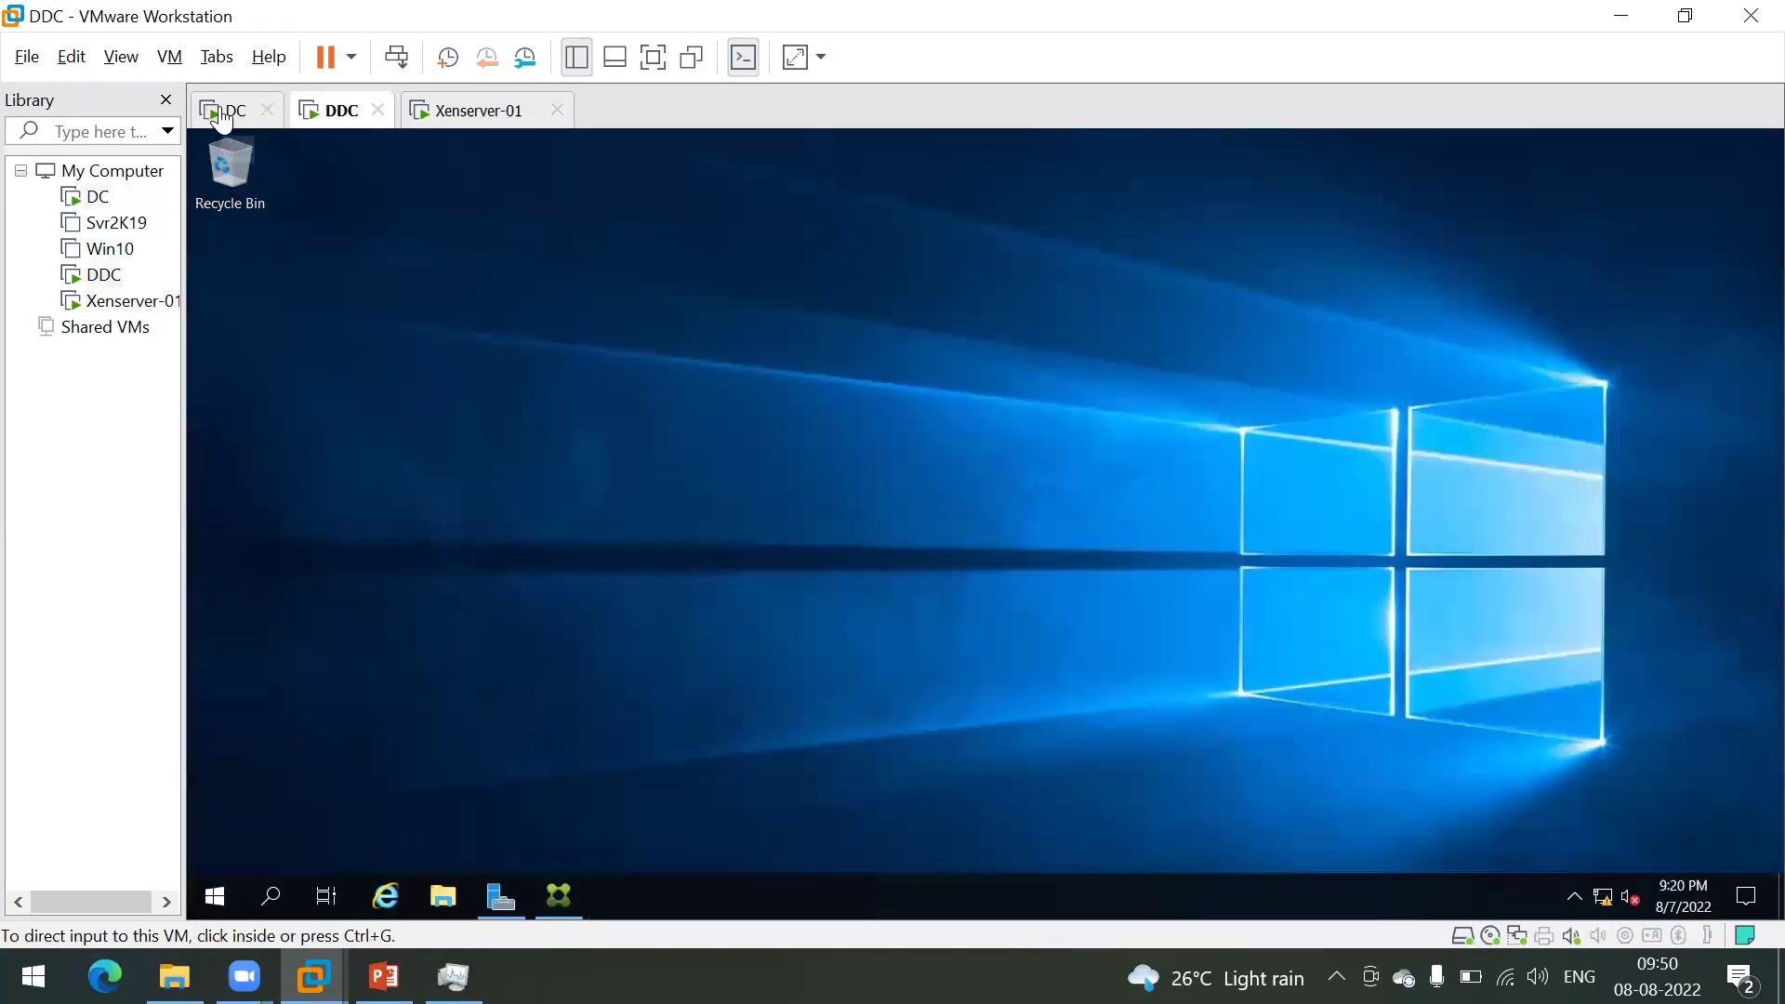
left_click(222, 114)
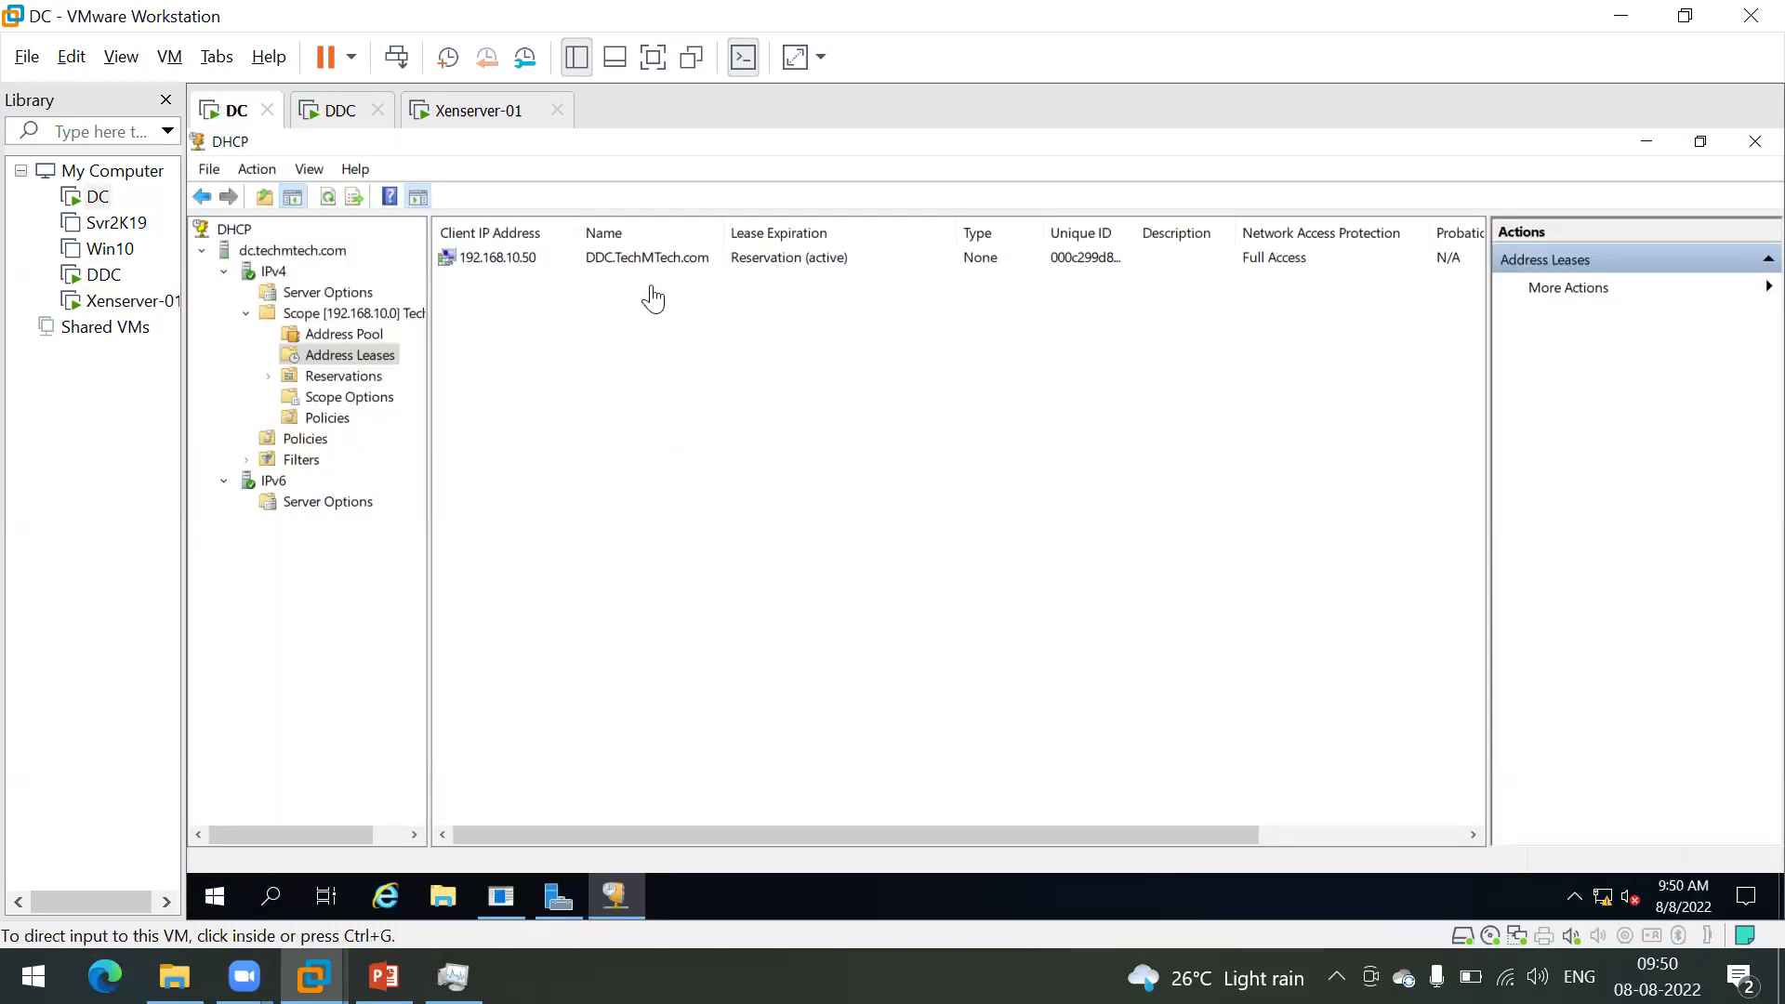
right_click(672, 345)
left_click(708, 366)
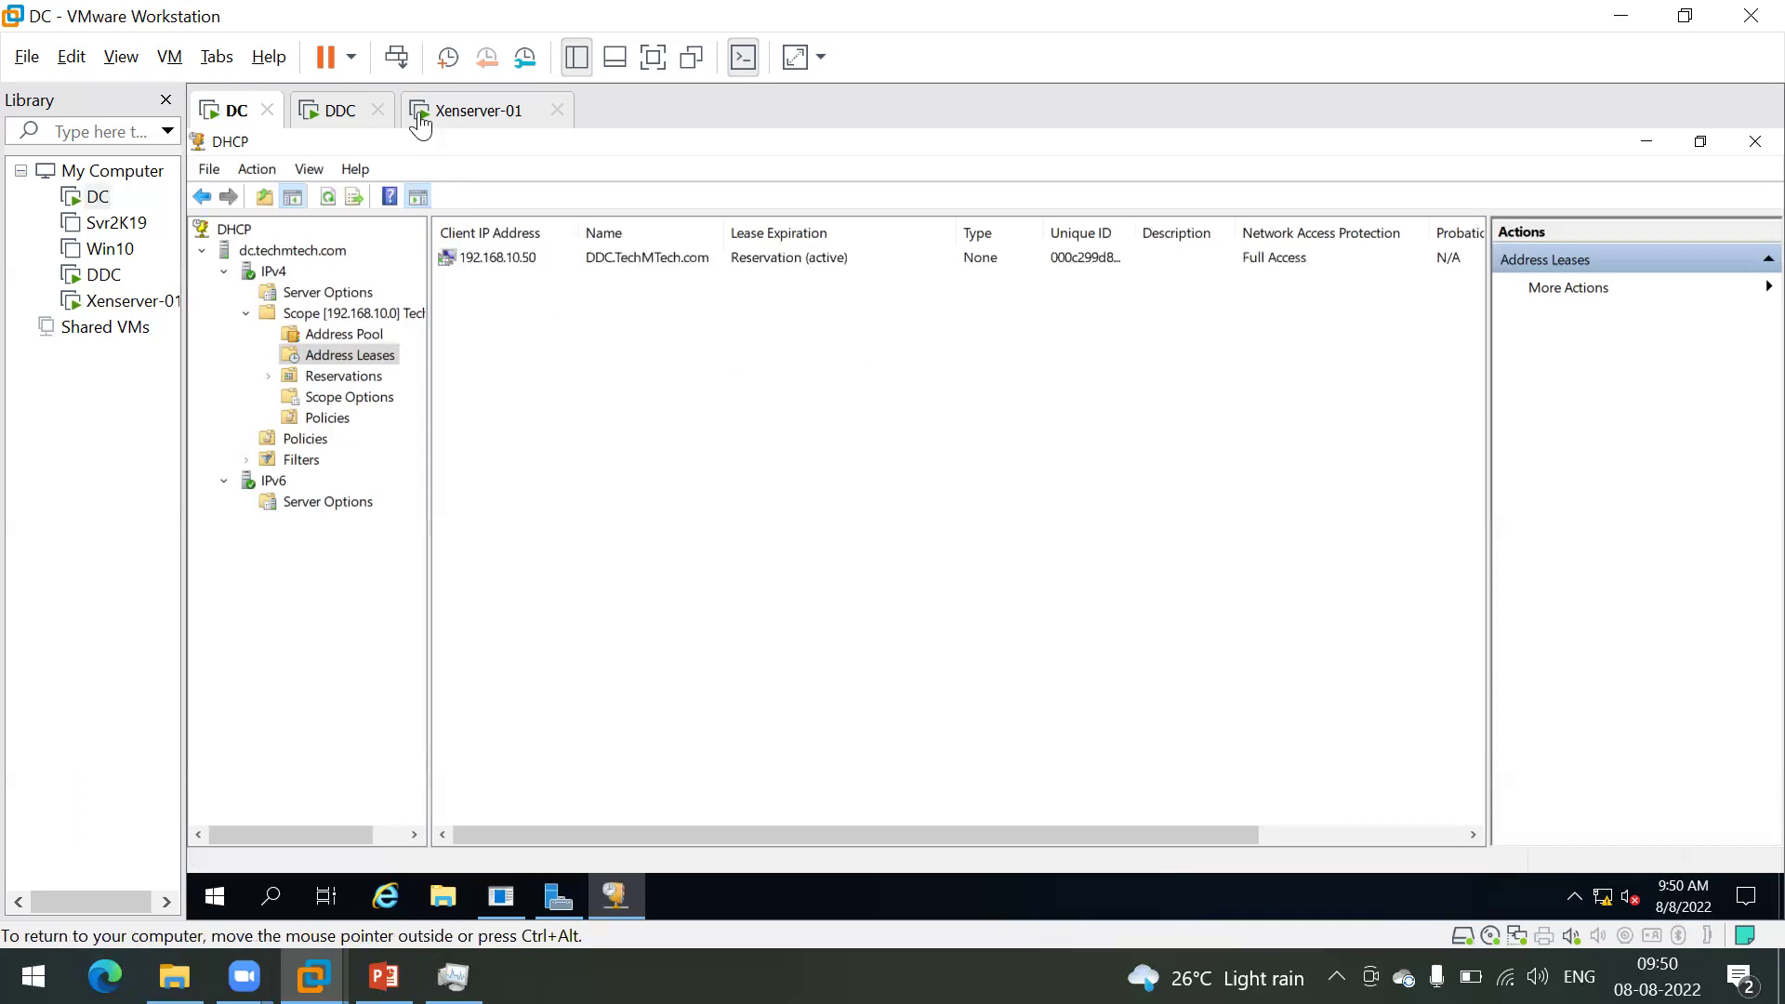
Step: Return to Xenserver-01, wait for the Citrix Hypervisor installation to complete, and confirm the reboot
left_click(471, 112)
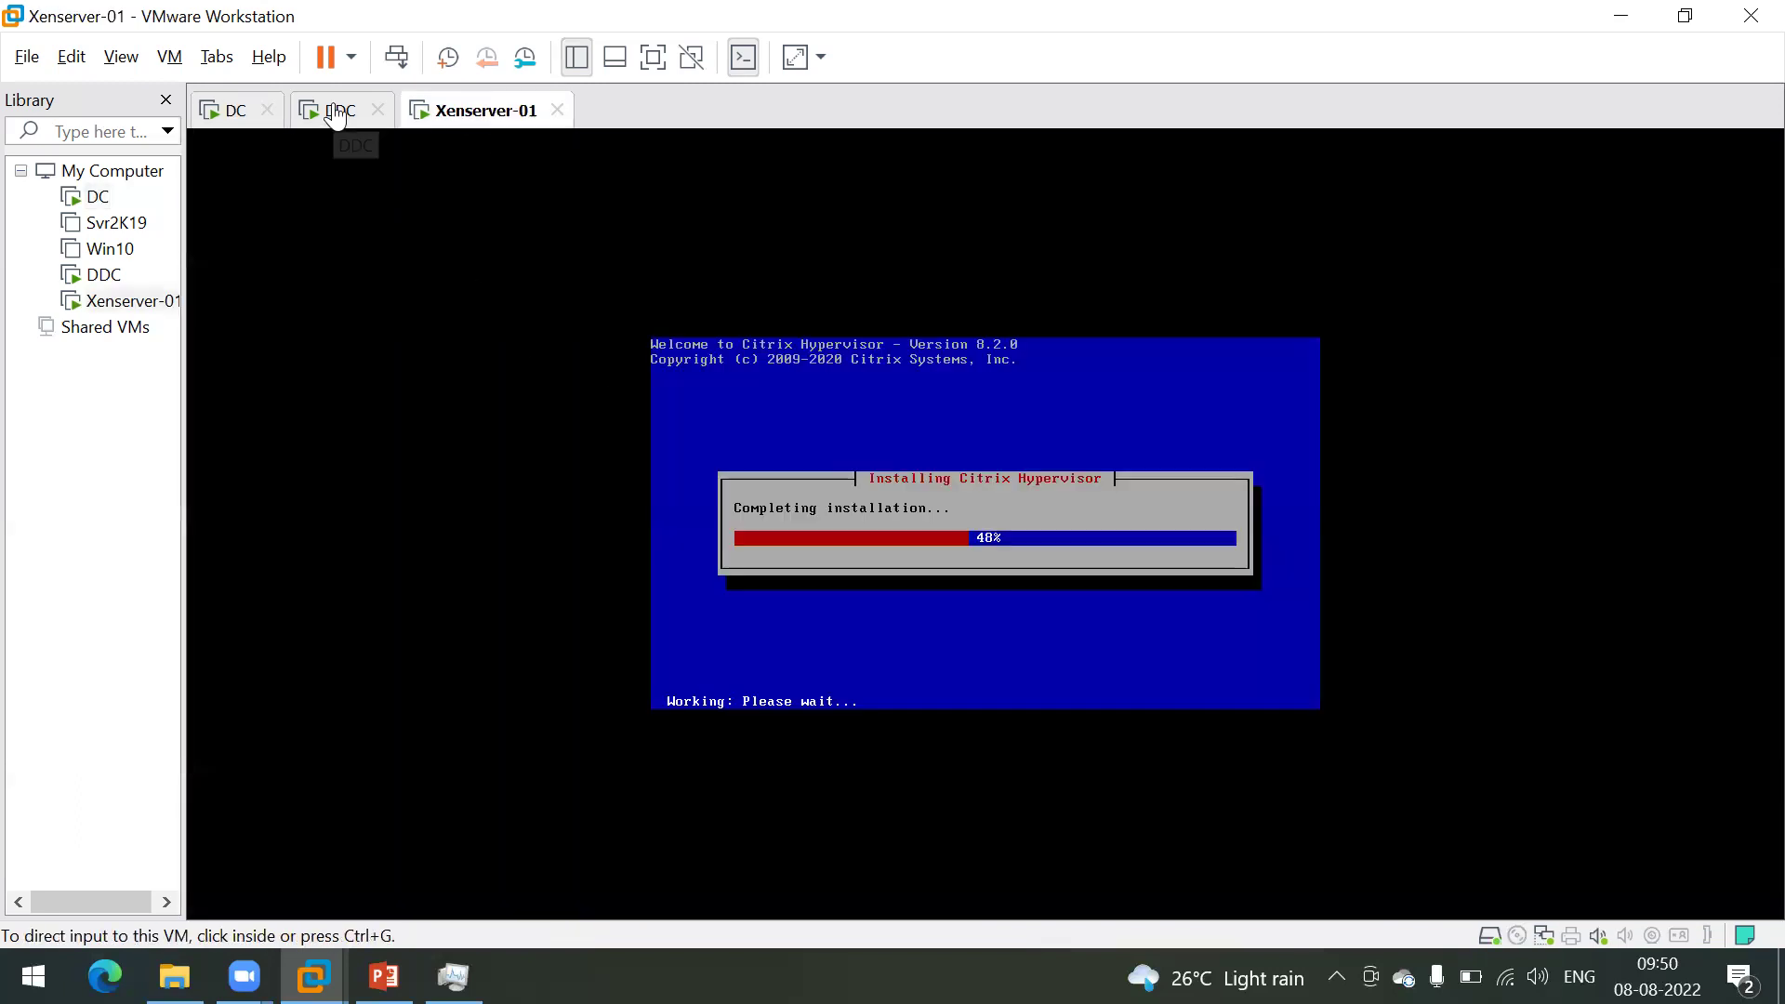
left_click(337, 115)
left_click(468, 115)
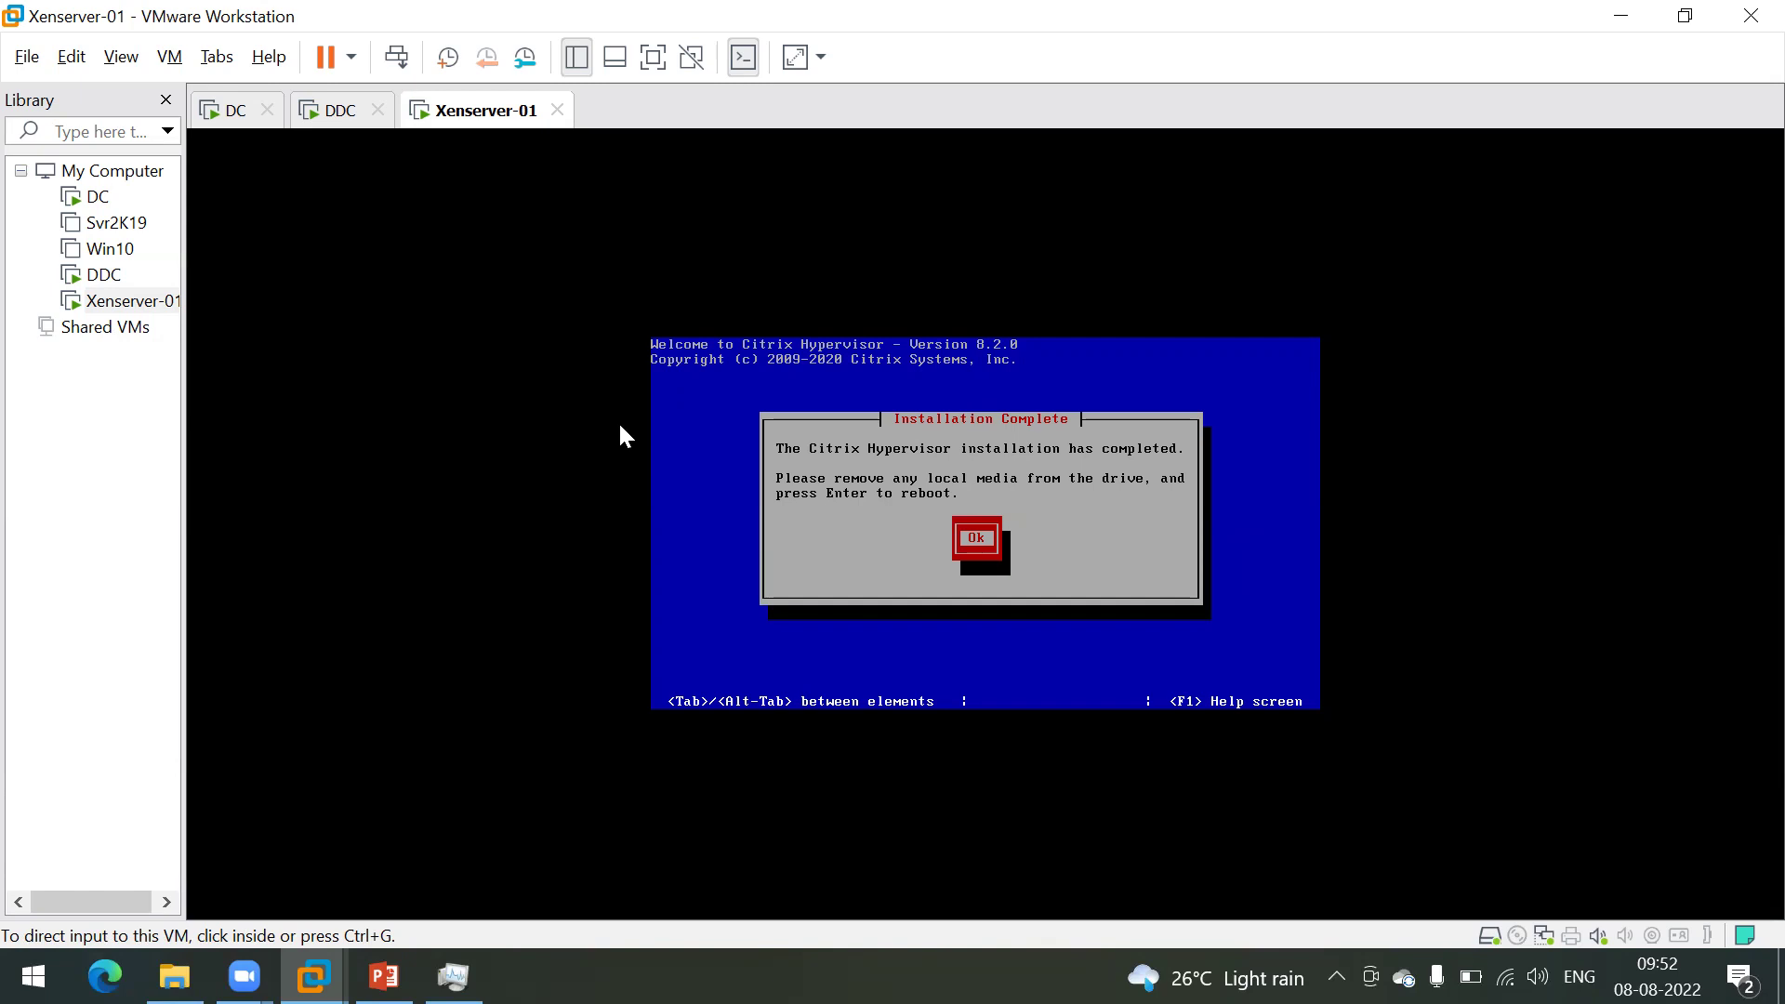
left_click(958, 474)
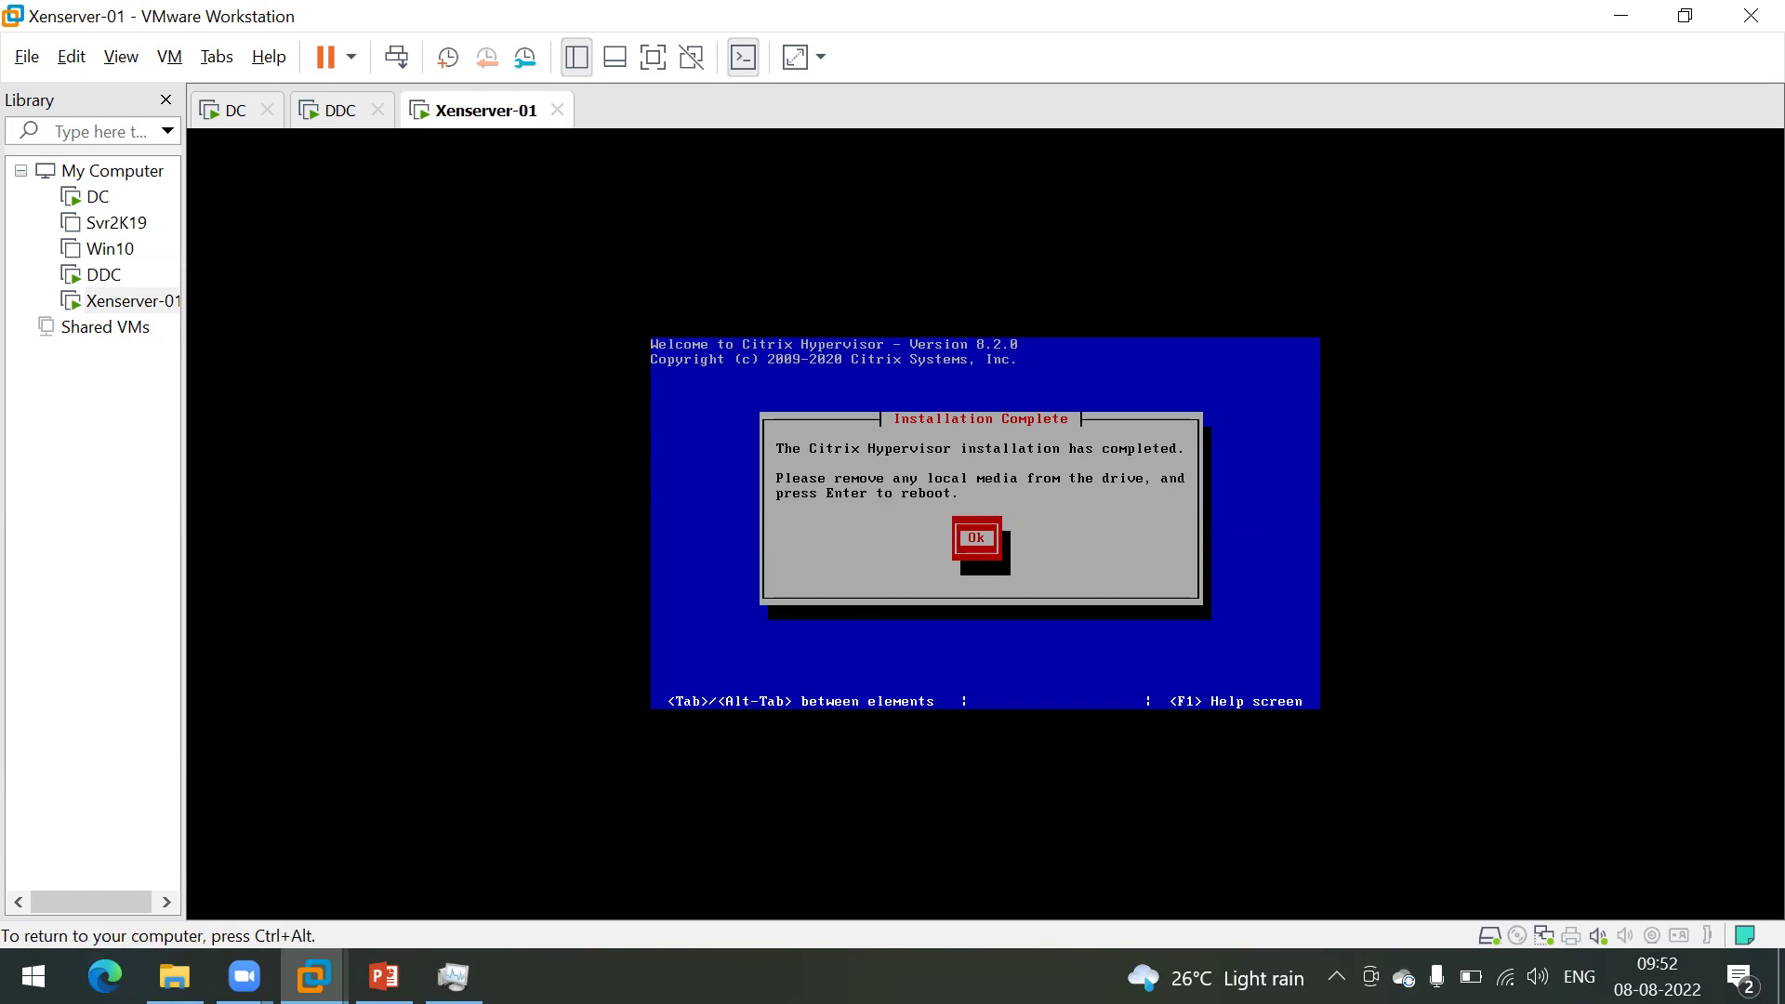
key("Return")
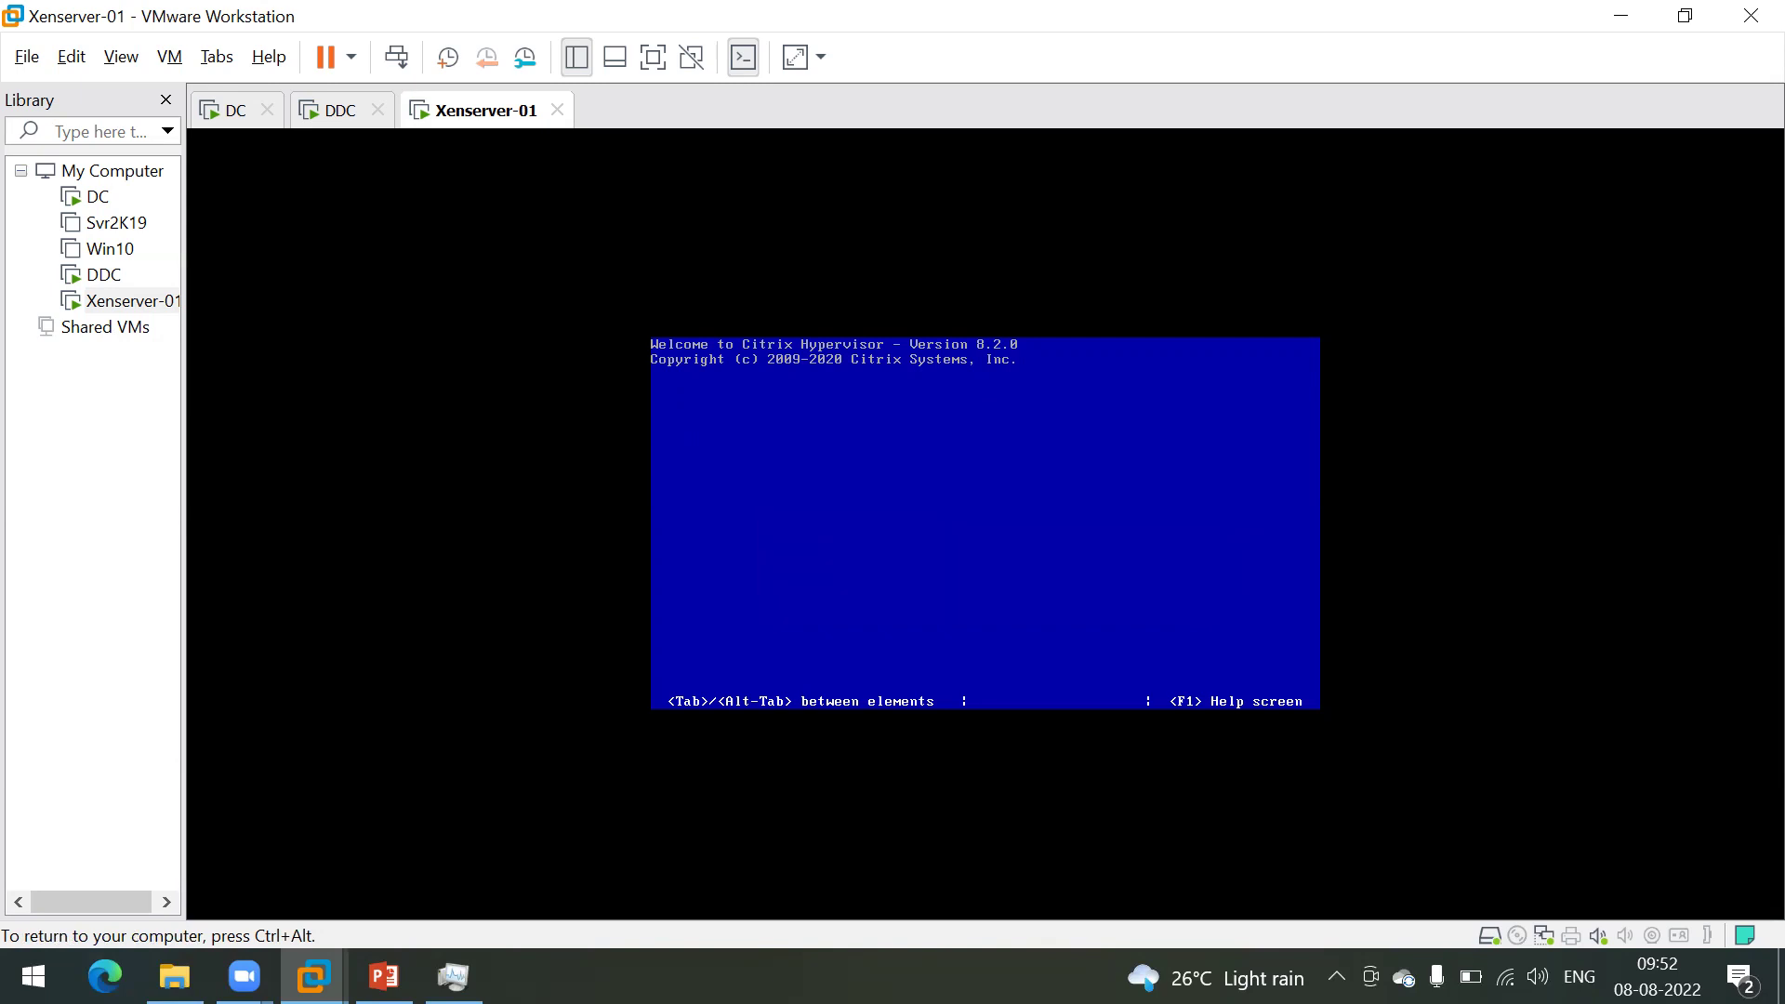
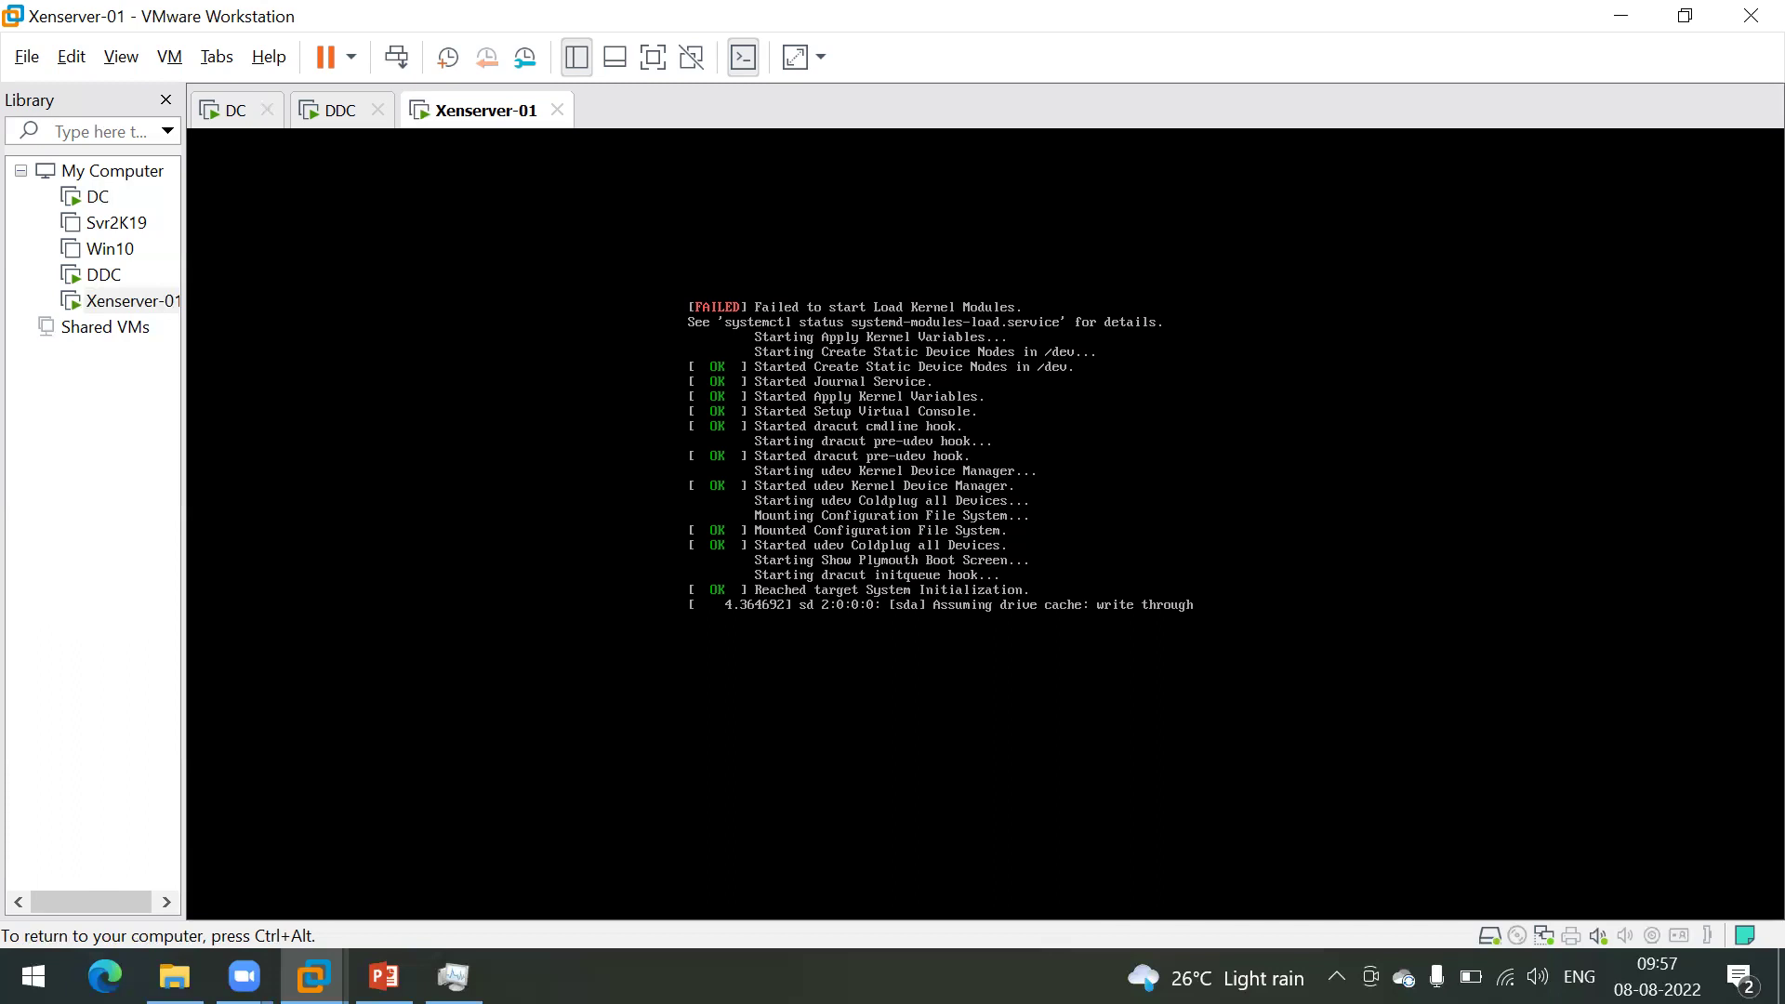
key("ctrl+alt")
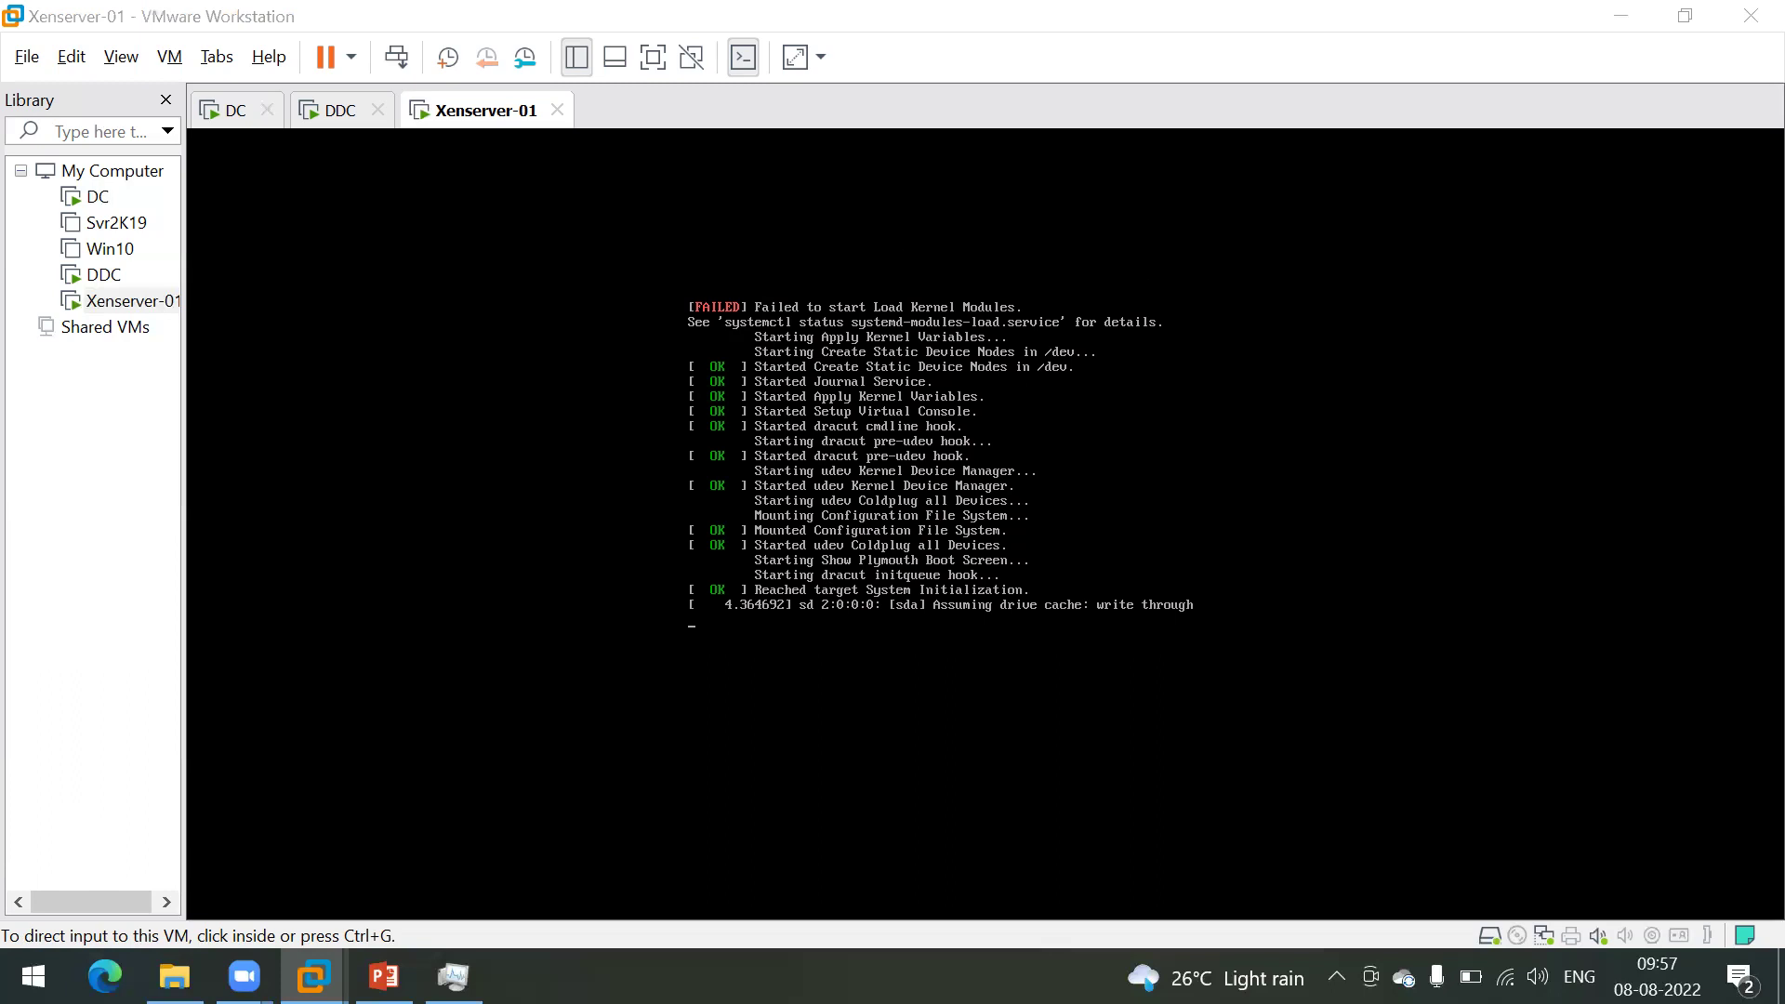
left_click(987, 524)
key("ctrl+alt")
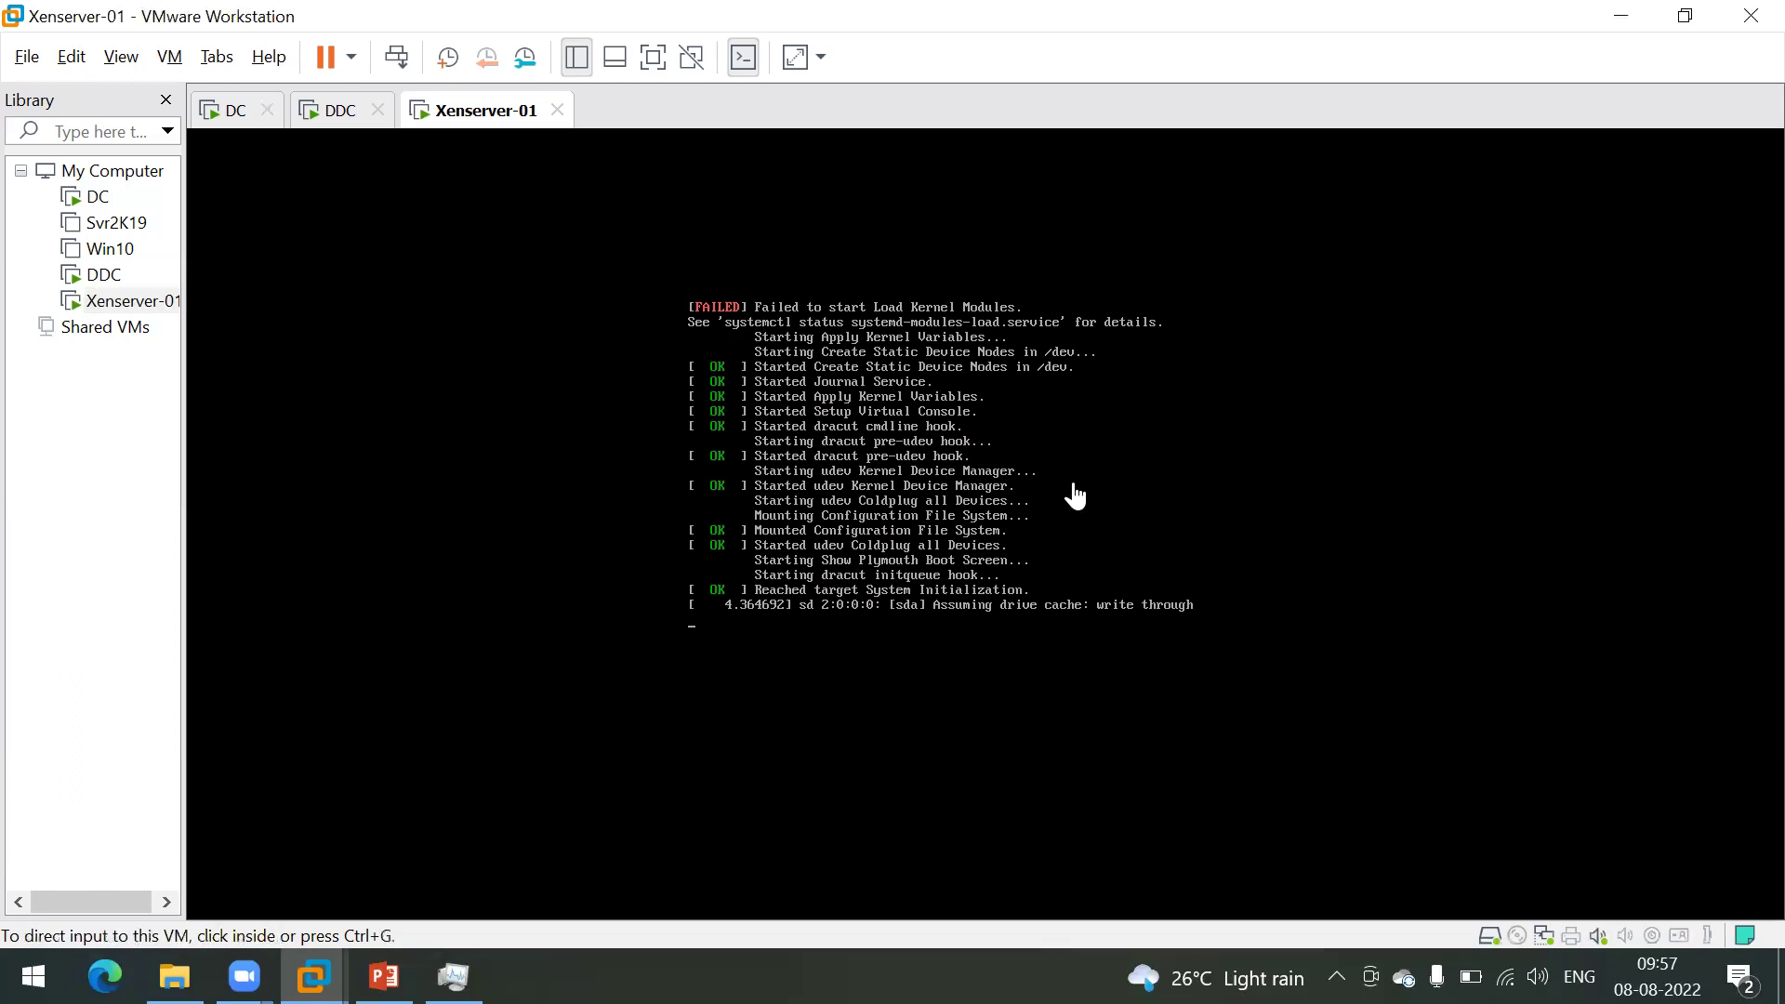